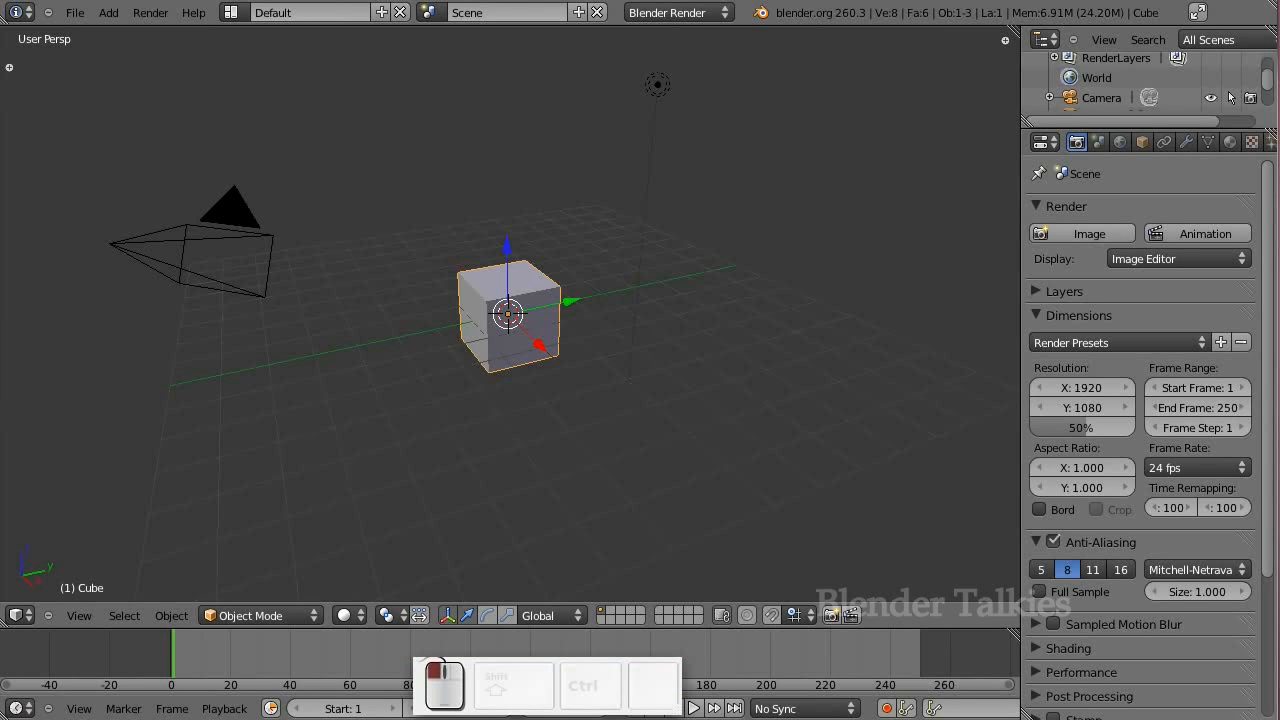
Delete the default cube and add a mesh plane at the scene's origin
{"action": "key", "text": "Delete"}
{"action": "left_click", "coordinate": [567, 315]}
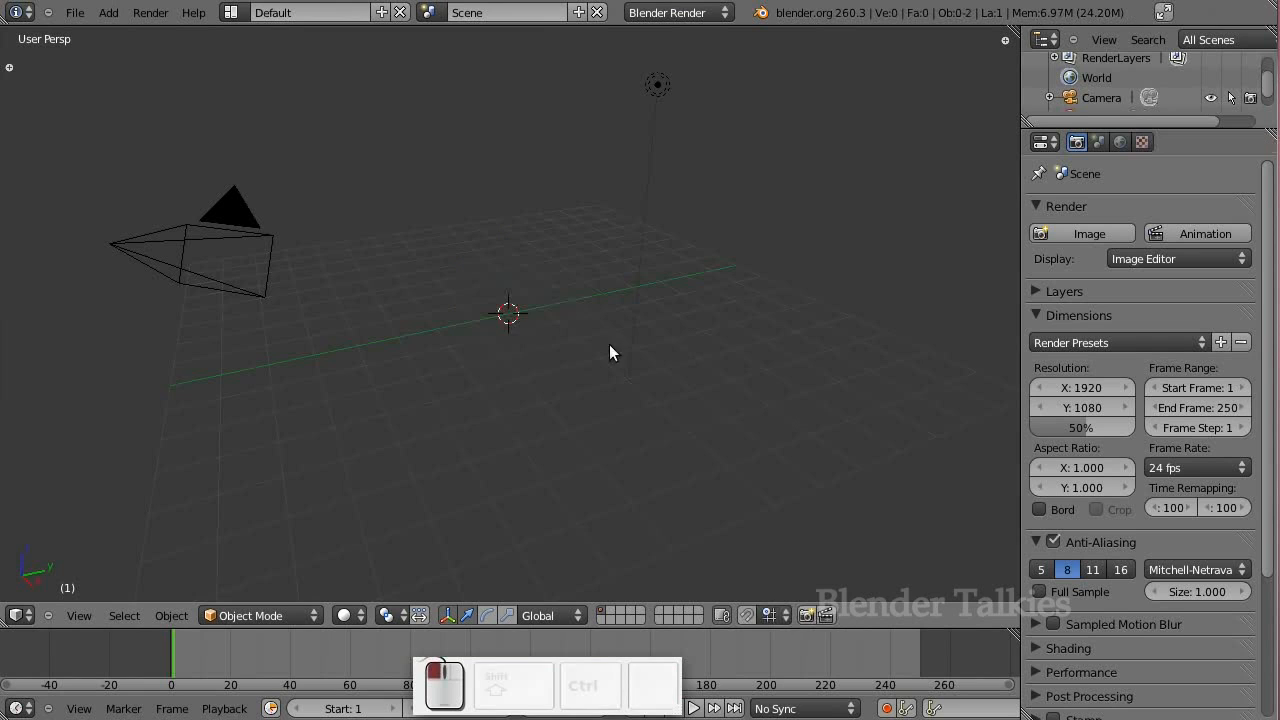
{"action": "key", "text": "shift+a"}
{"action": "left_click", "coordinate": [655, 358]}
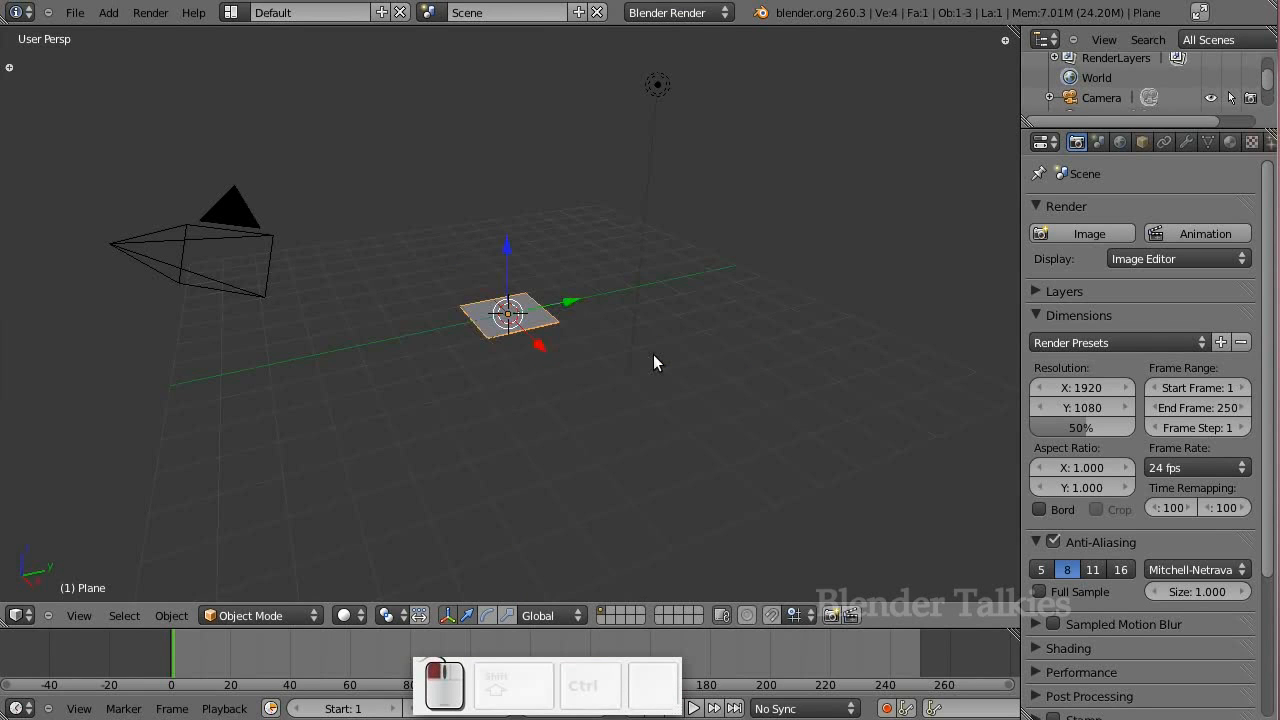
In Edit Mode, cut the plane in half with a centred loop cut running along the X axis
{"action": "key", "text": "KP_7"}
{"action": "key", "text": "KP_5"}
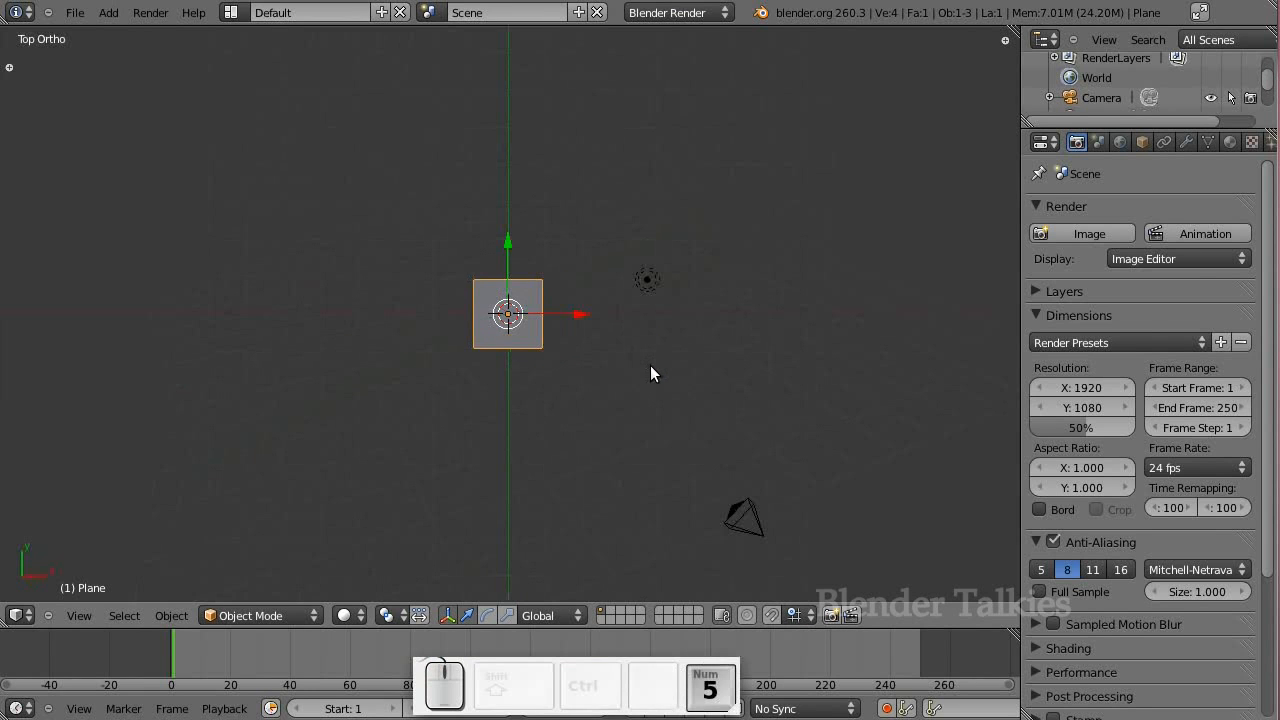
{"action": "scroll", "coordinate": [650, 373], "scroll_direction": "up", "scroll_amount": 6}
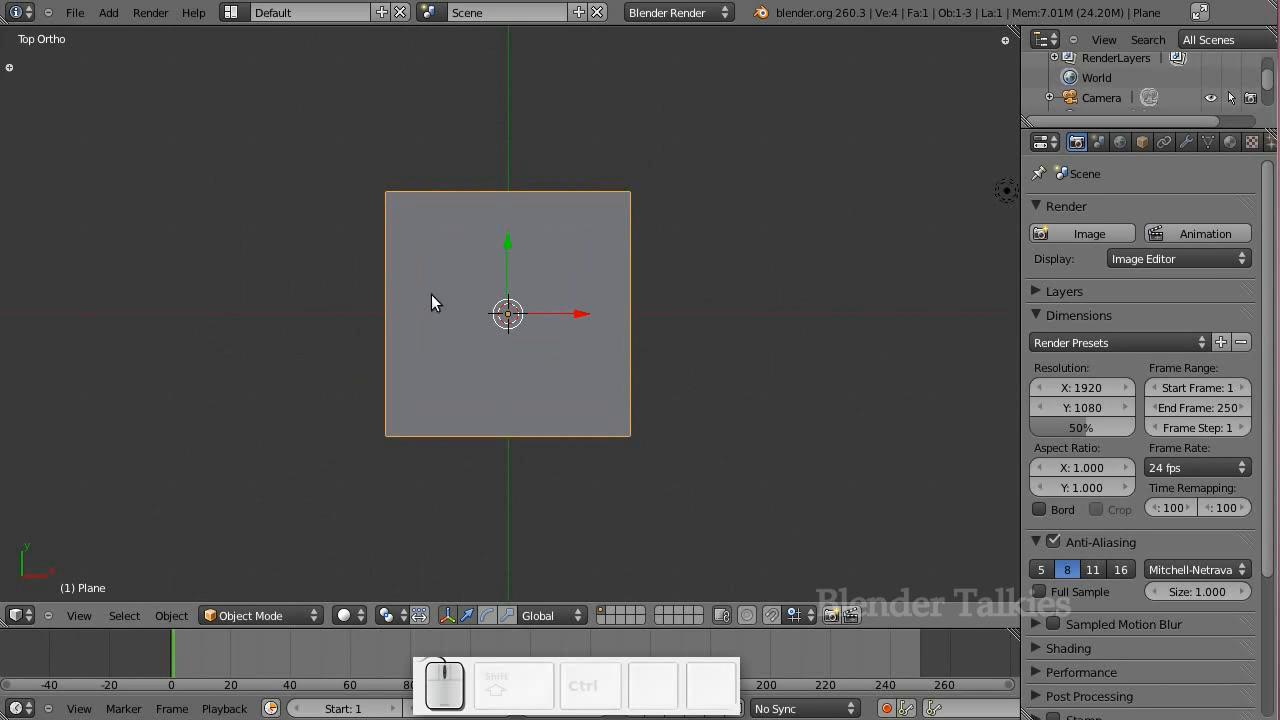
{"action": "key", "text": "Tab"}
{"action": "key", "text": "ctrl+r"}
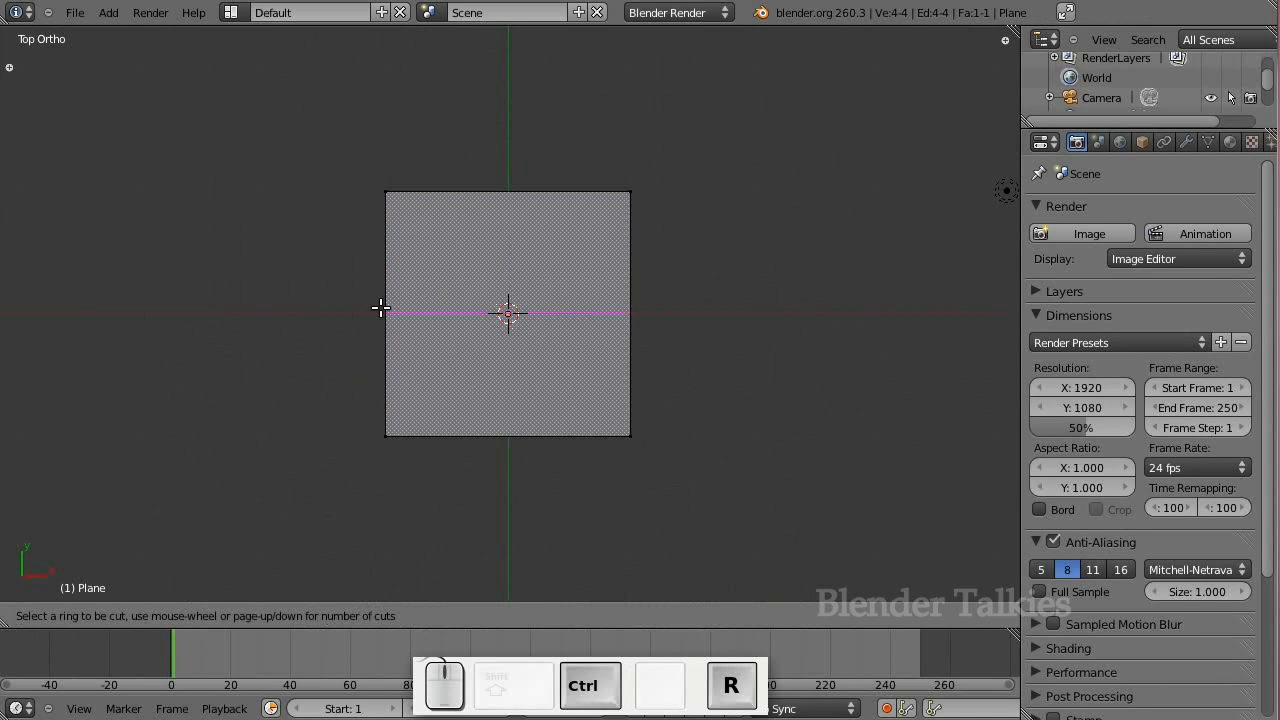
{"action": "left_click", "coordinate": [380, 308]}
{"action": "right_click", "coordinate": [380, 308]}
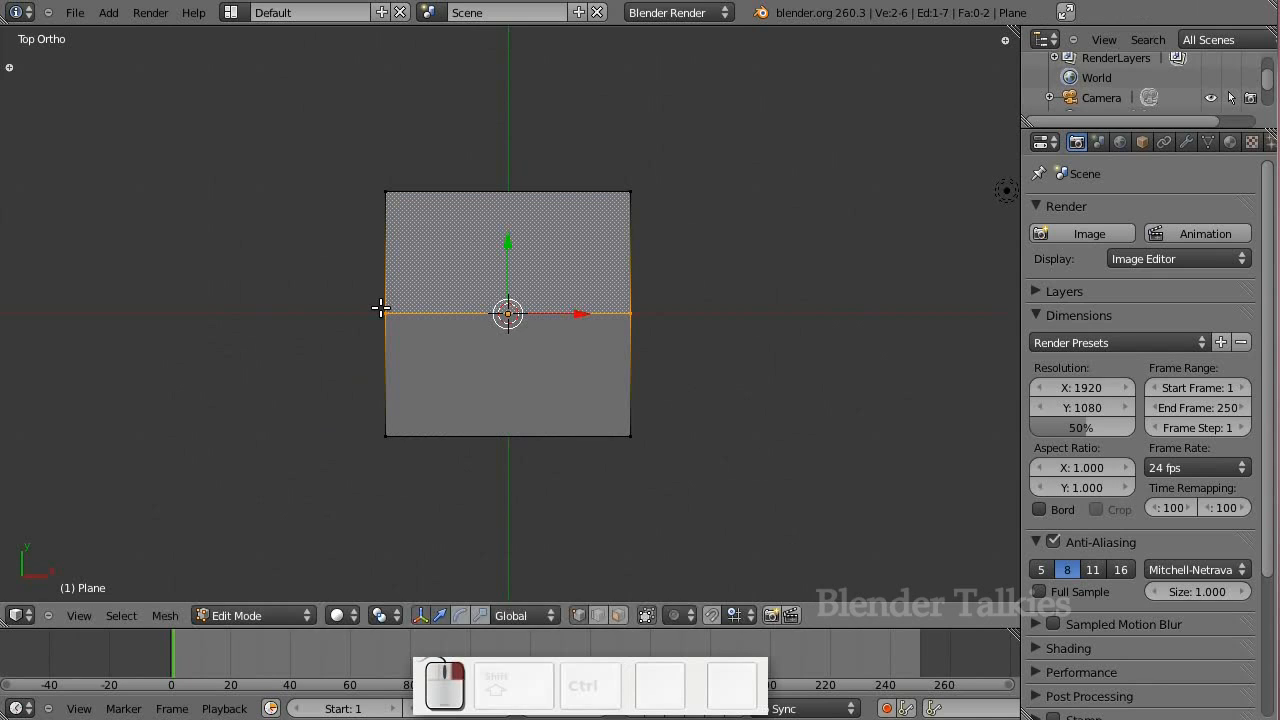
Delete the plane's far edge on the positive Y side so that only the negative Y half is kept
{"action": "key", "text": "a"}
{"action": "right_click", "coordinate": [386, 191]}
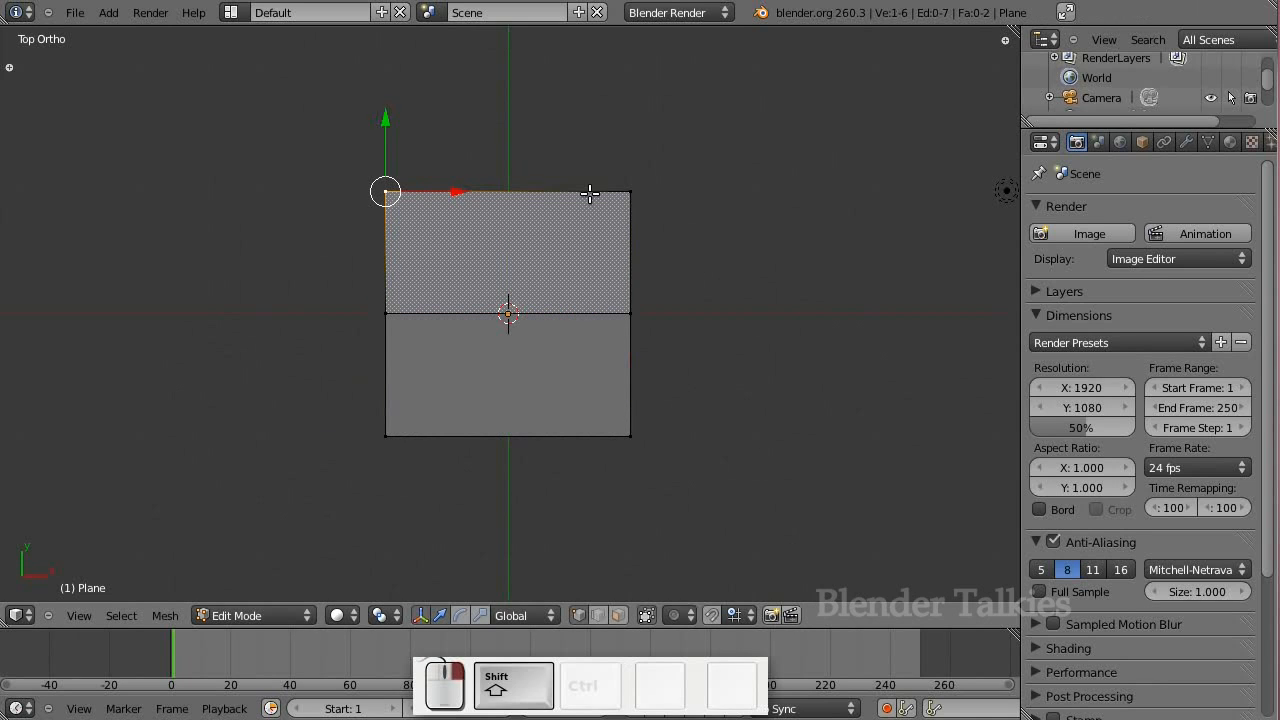
{"action": "right_click", "coordinate": [630, 191], "text": "shift"}
{"action": "key", "text": "Delete"}
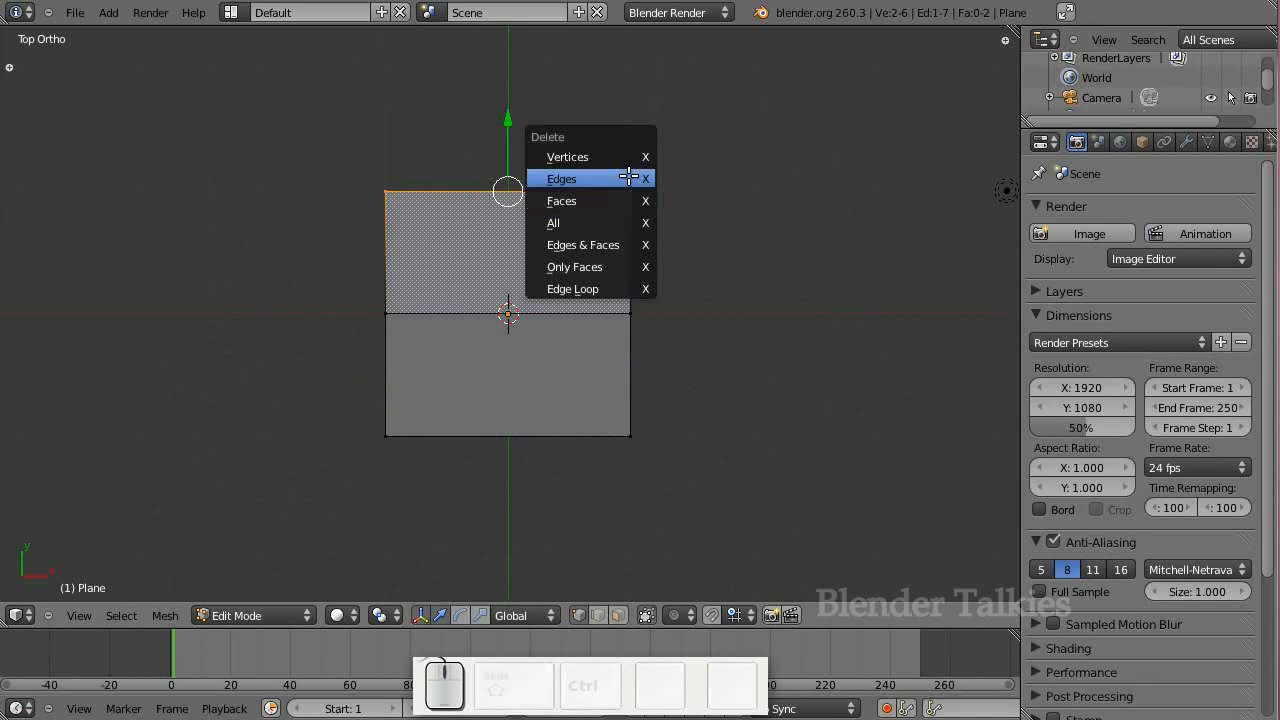
{"action": "left_click", "coordinate": [627, 178]}
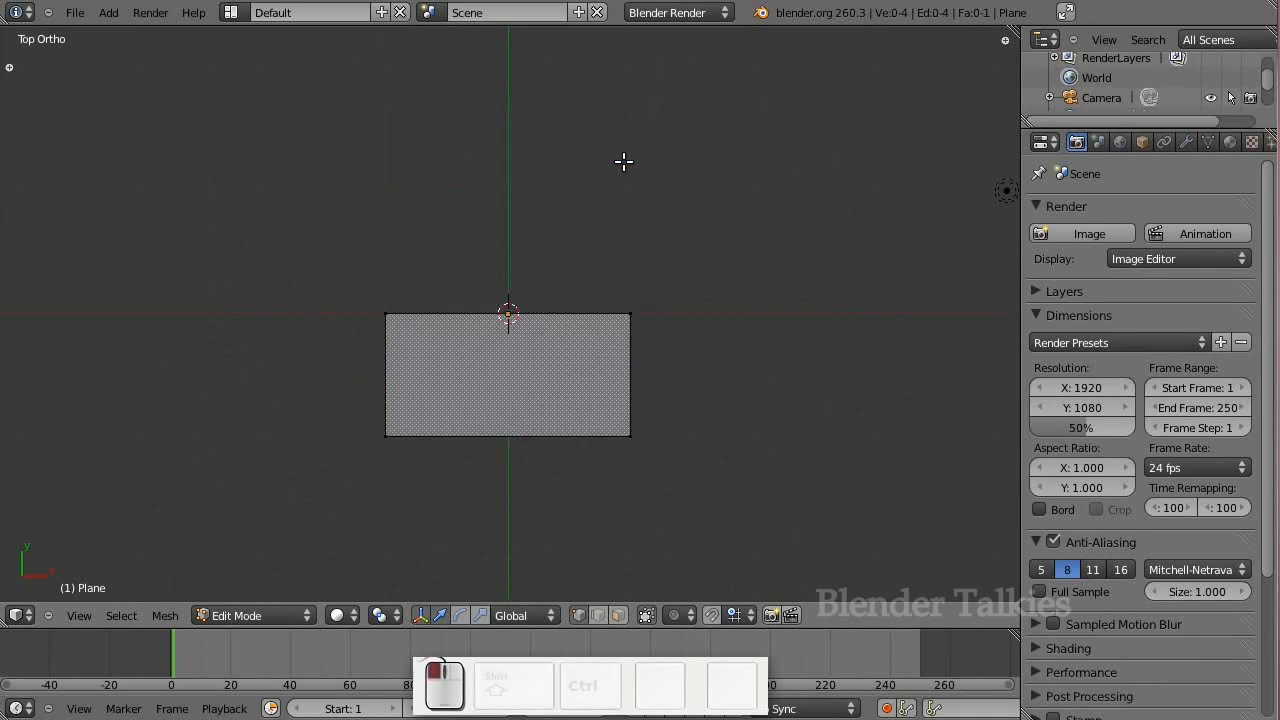
Add a Mirror modifier to the half plane, mirroring across Y only instead of X
{"action": "left_click", "coordinate": [1186, 142]}
{"action": "left_click", "coordinate": [1092, 234]}
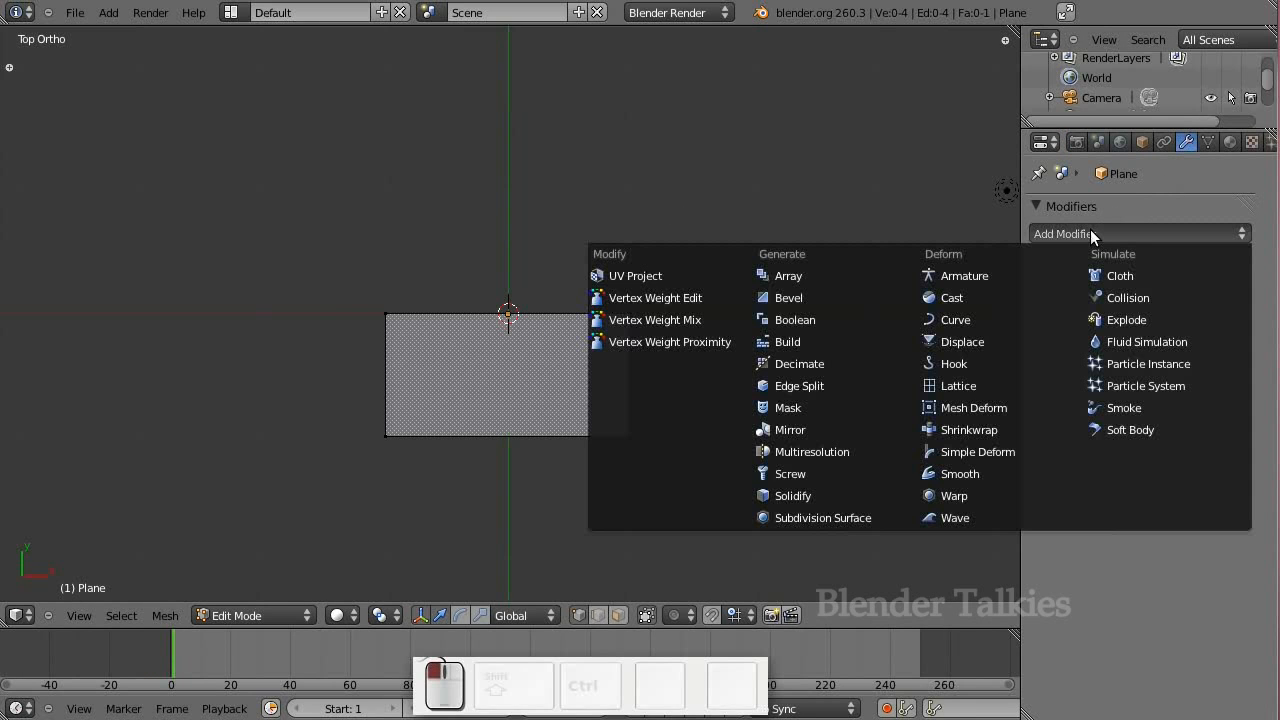
{"action": "left_click", "coordinate": [842, 430]}
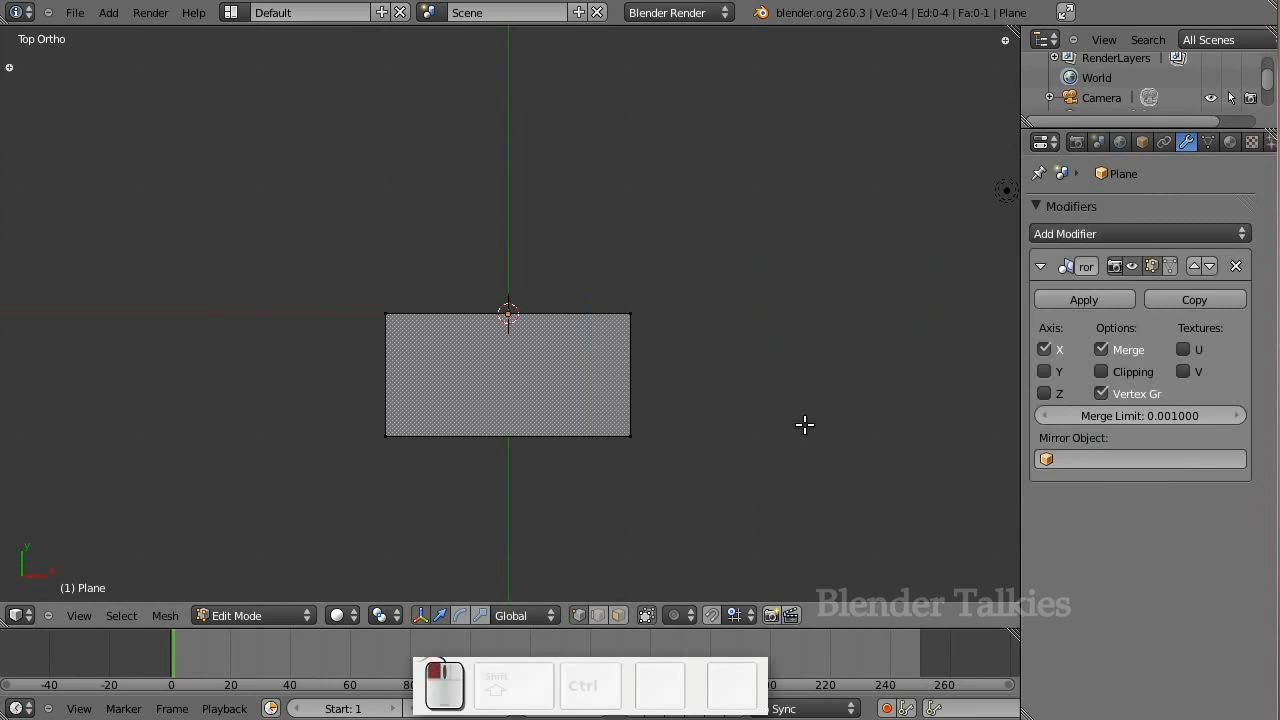
{"action": "left_click", "coordinate": [1045, 349]}
{"action": "left_click", "coordinate": [1045, 371]}
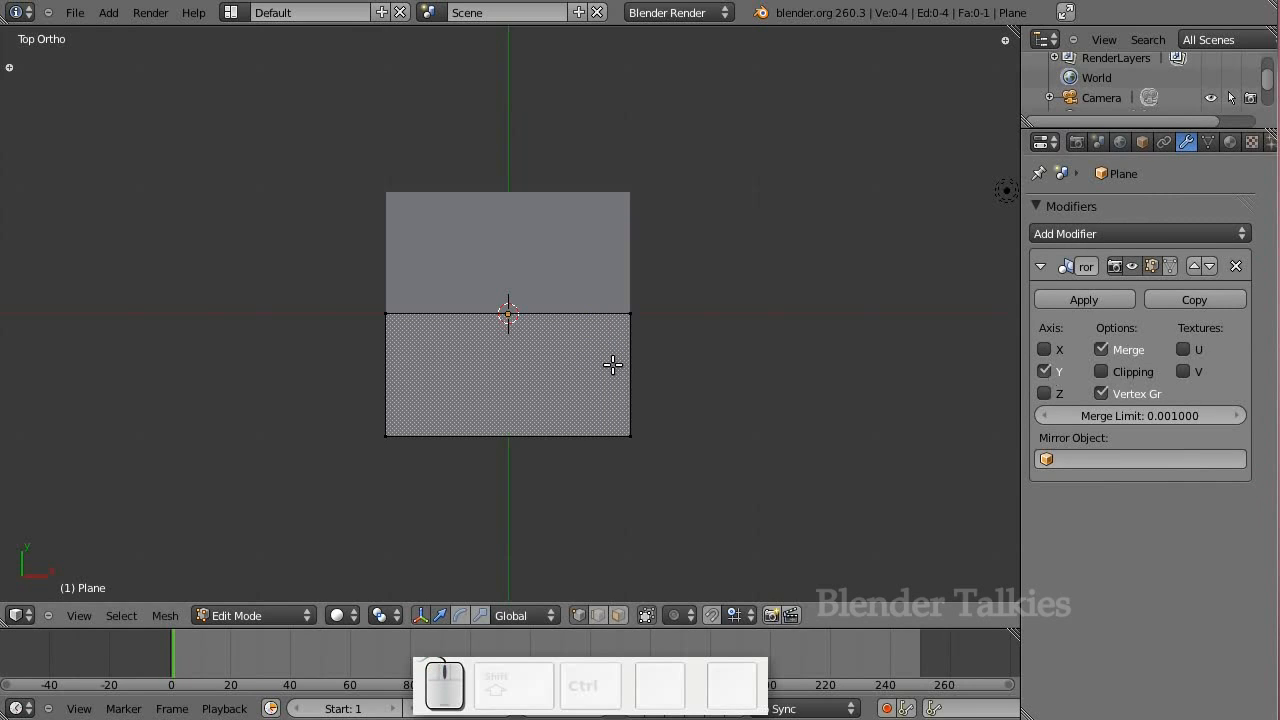
From the front view, rotate the whole plane mesh 25 degrees about the global Y axis
{"action": "key", "text": "KP_1"}
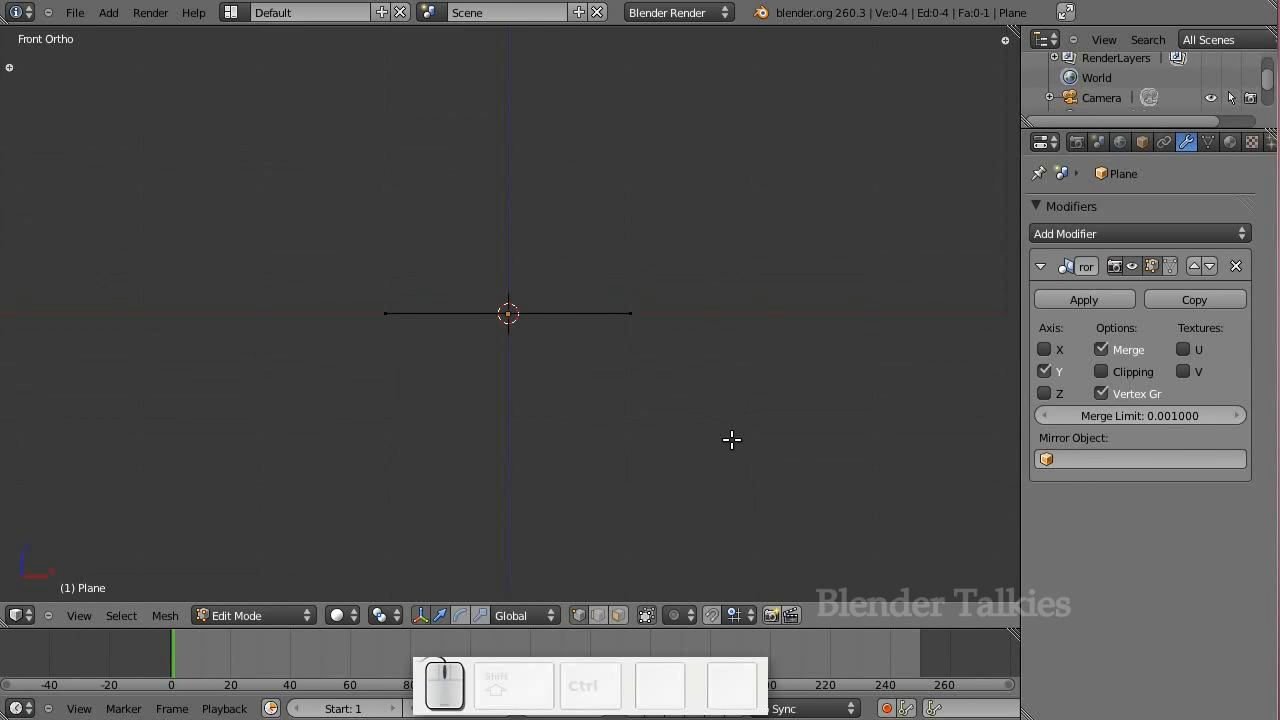
{"action": "key", "text": "a"}
{"action": "key", "text": "r"}
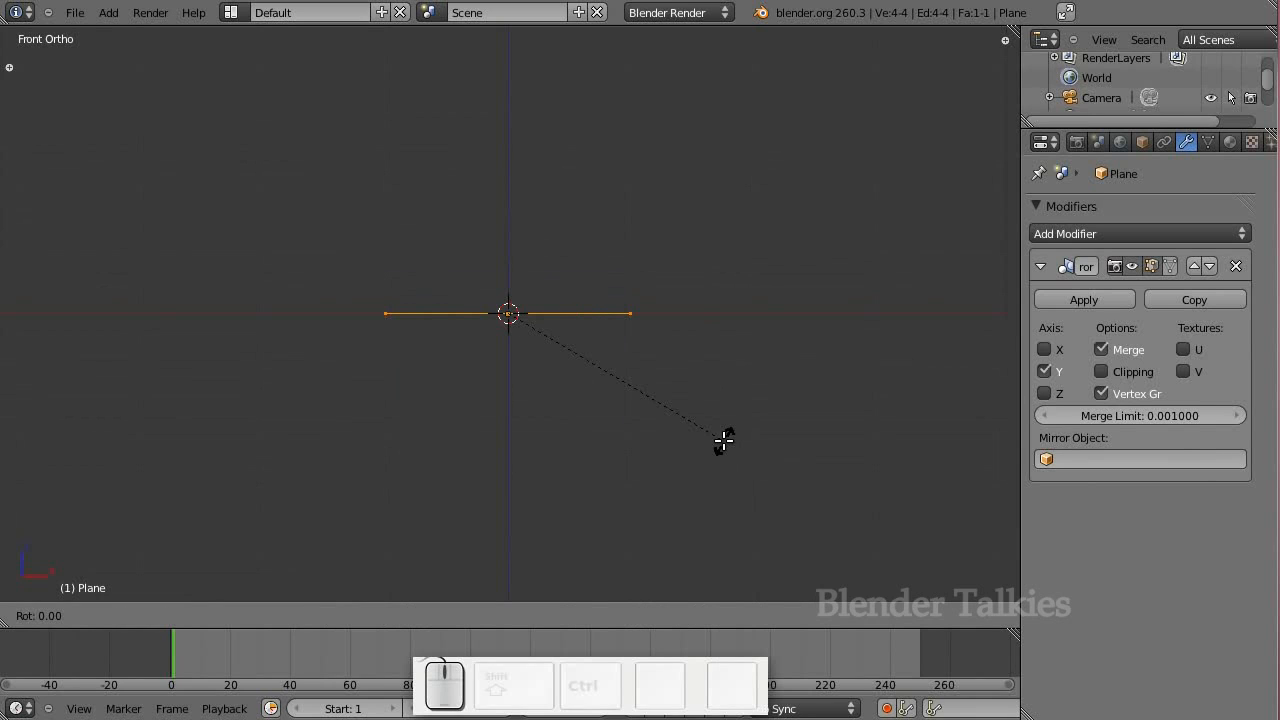
{"action": "key", "text": "y"}
{"action": "key", "text": "KP_2"}
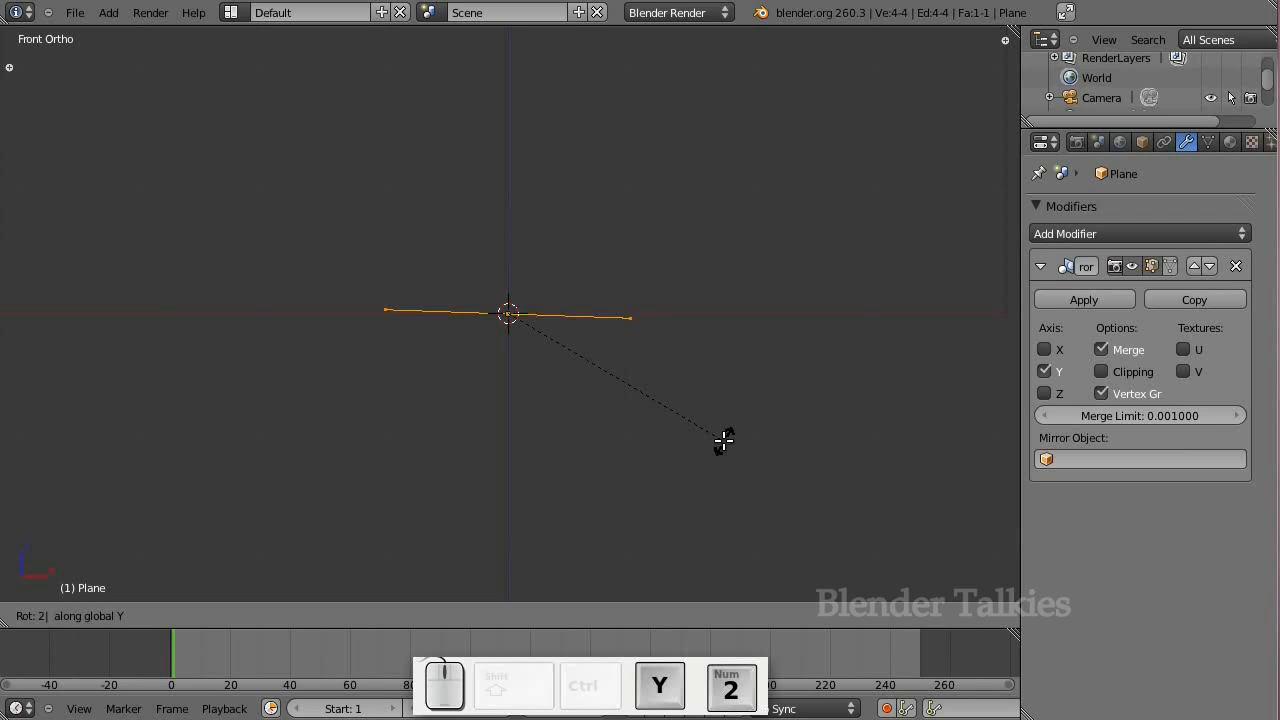
{"action": "key", "text": "KP_5"}
{"action": "key", "text": "Return"}
Move the tilted plane up along its slope so its lower end sits at the origin
{"action": "key", "text": "g"}
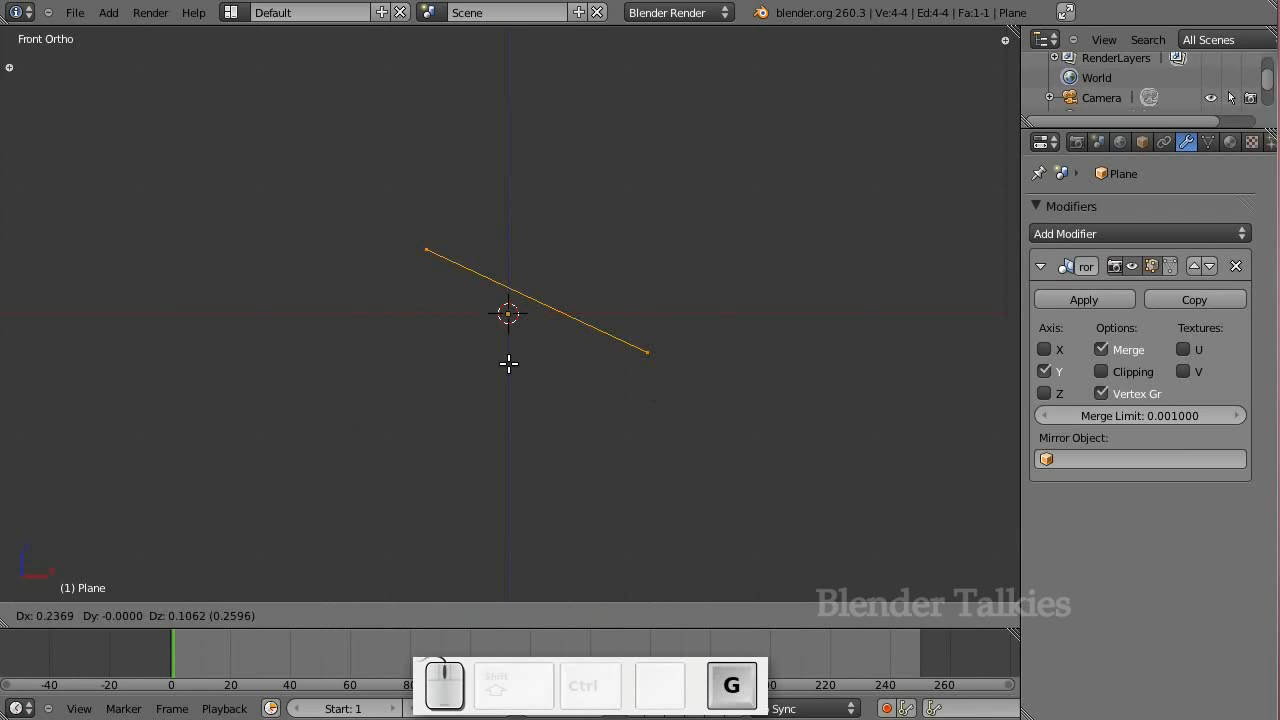
{"action": "left_click", "coordinate": [268, 344]}
{"action": "scroll", "coordinate": [638, 315], "scroll_direction": "up", "scroll_amount": 1}
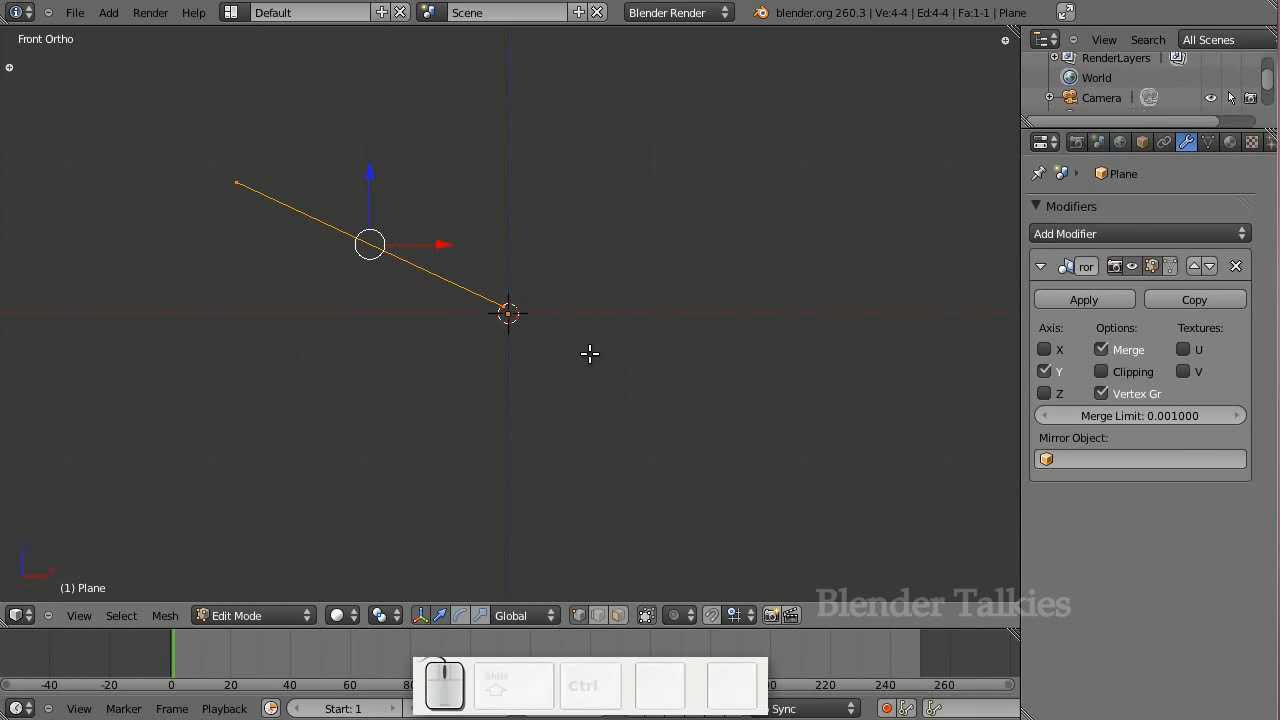
Add a cylinder to the same mesh in the front view, with Cap Ends turned off
{"action": "middle_click_drag", "start_coordinate": [590, 353], "coordinate": [573, 372]}
{"action": "key", "text": "KP_1"}
{"action": "key", "text": "shift+a"}
{"action": "left_click", "coordinate": [573, 374]}
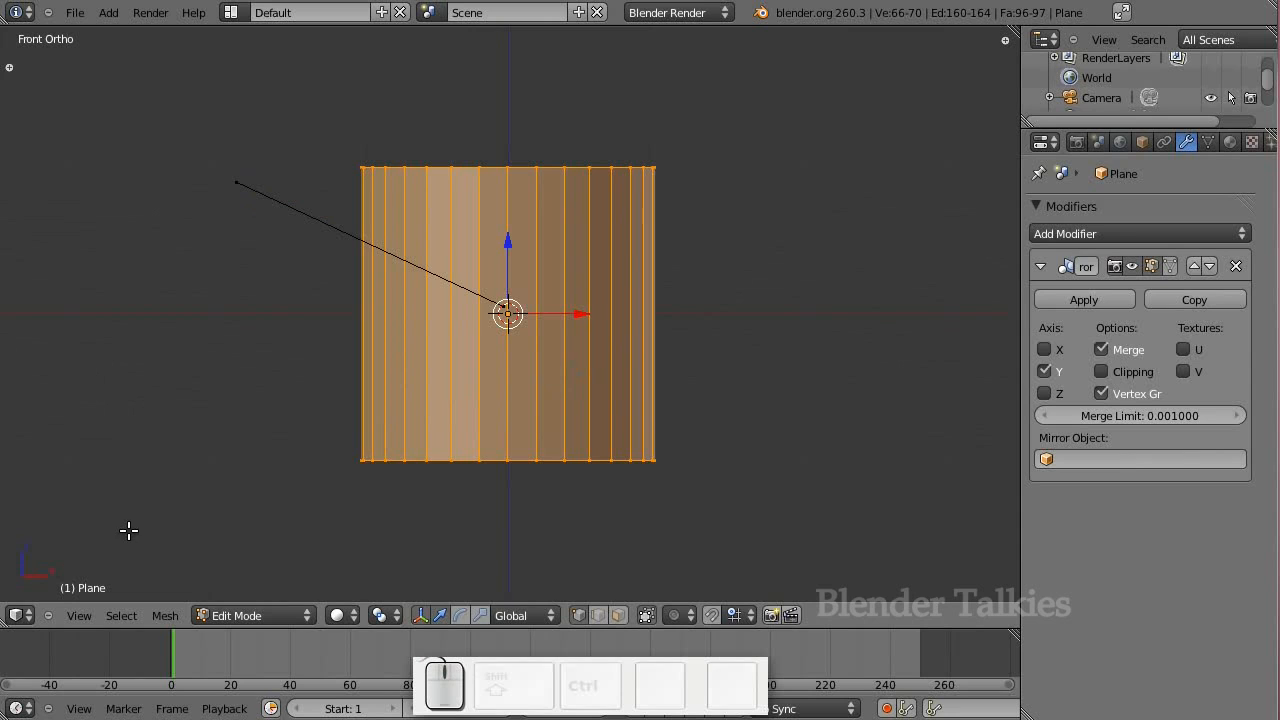
{"action": "key", "text": "F6"}
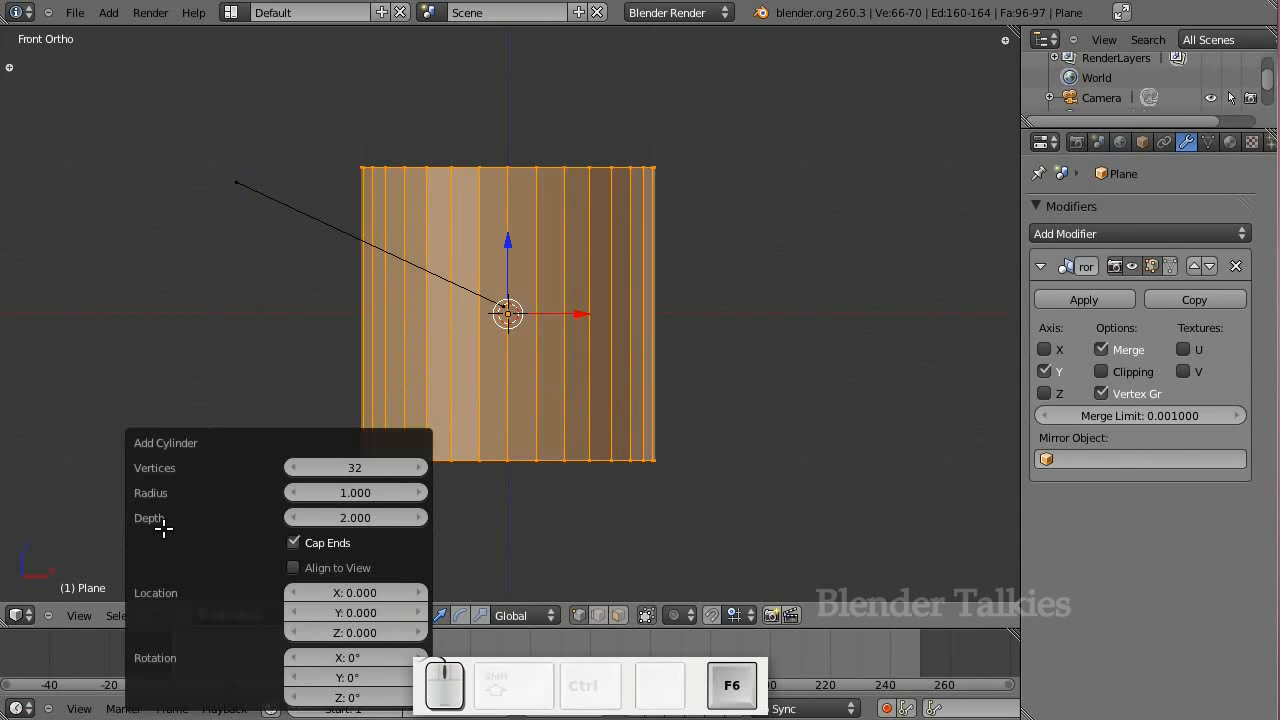
{"action": "left_click", "coordinate": [294, 542]}
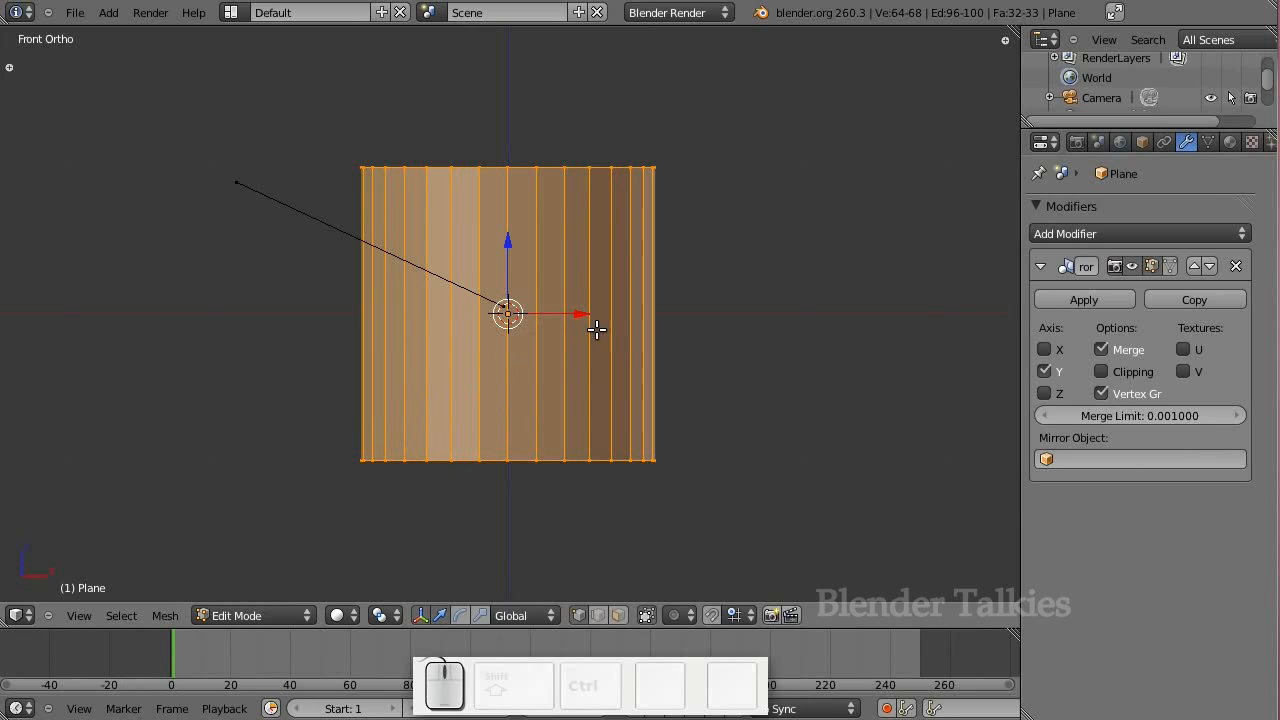
Rotate the open cylinder 90 degrees about the global X axis so its round profile faces the front view
{"action": "key", "text": "r"}
{"action": "key", "text": "x"}
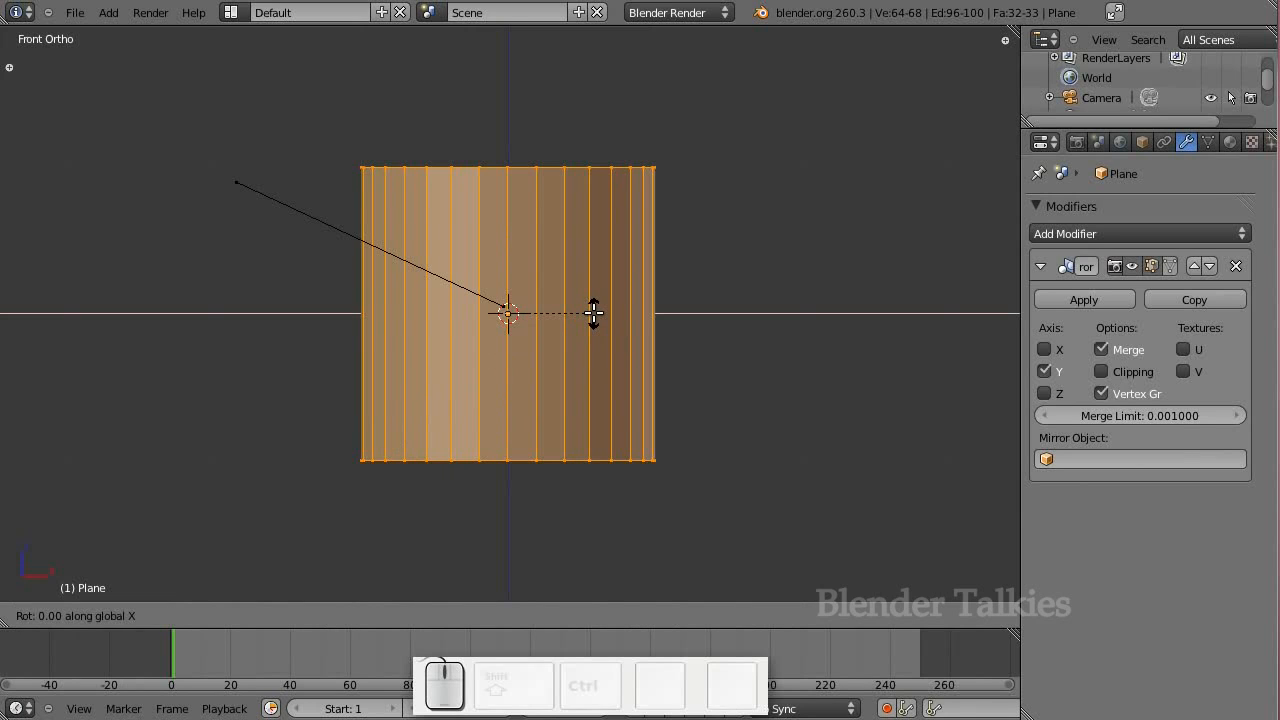
{"action": "key", "text": "9"}
{"action": "key", "text": "0"}
{"action": "key", "text": "Return"}
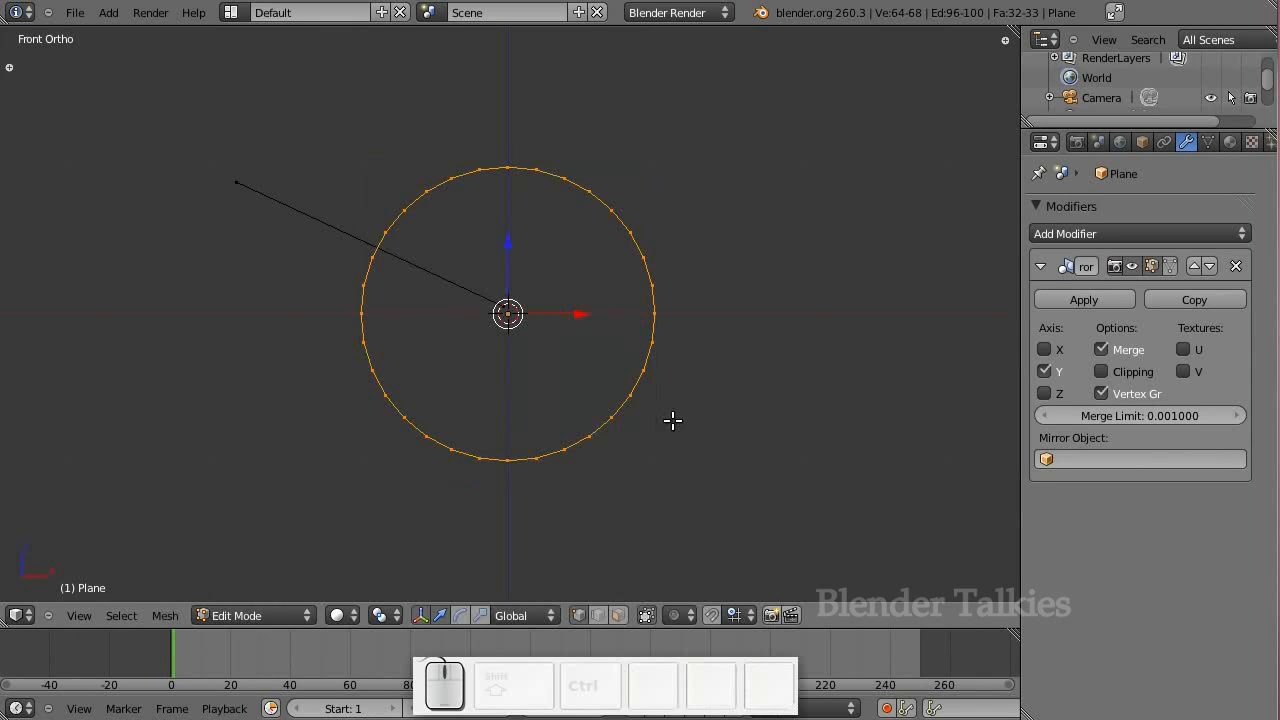
Scale the cylinder down and move it up until the bottom of its circle reaches the origin
{"action": "key", "text": "s"}
{"action": "left_click", "coordinate": [623, 343]}
{"action": "scroll", "coordinate": [621, 343], "scroll_direction": "up", "scroll_amount": 8}
{"action": "key", "text": "g"}
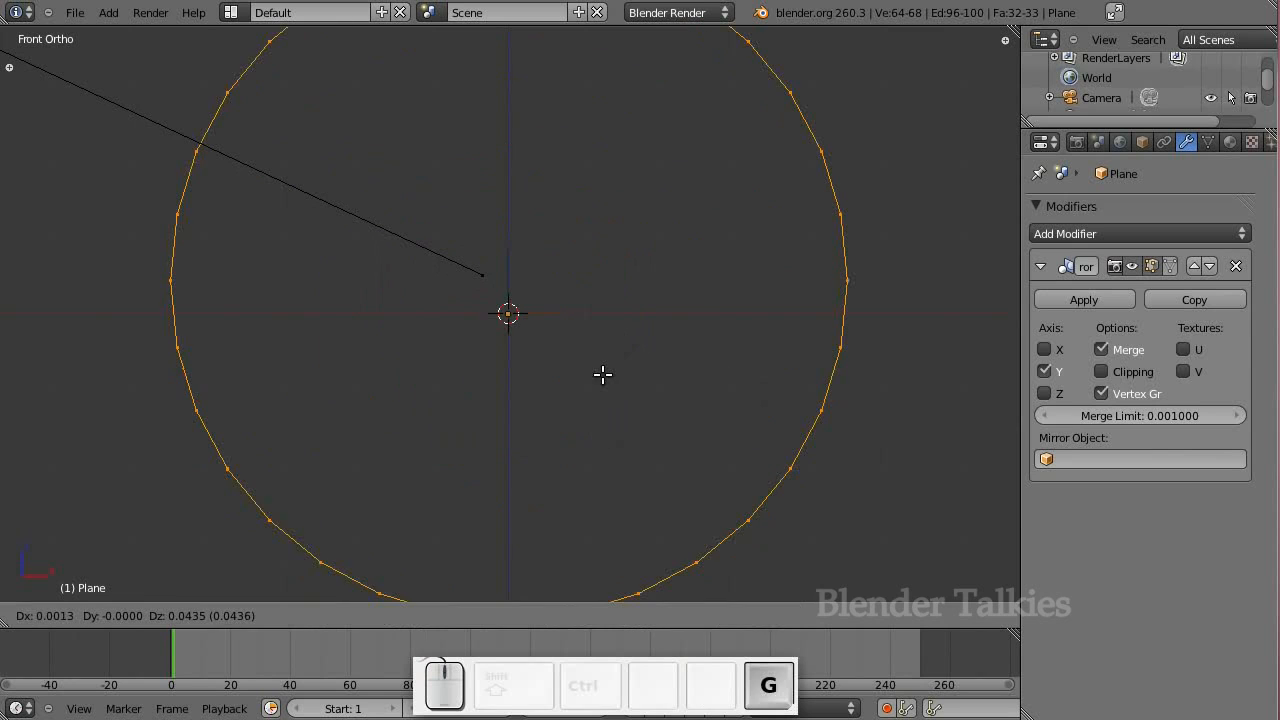
{"action": "left_click", "coordinate": [612, 96]}
{"action": "scroll", "coordinate": [630, 120], "scroll_direction": "down", "scroll_amount": 3}
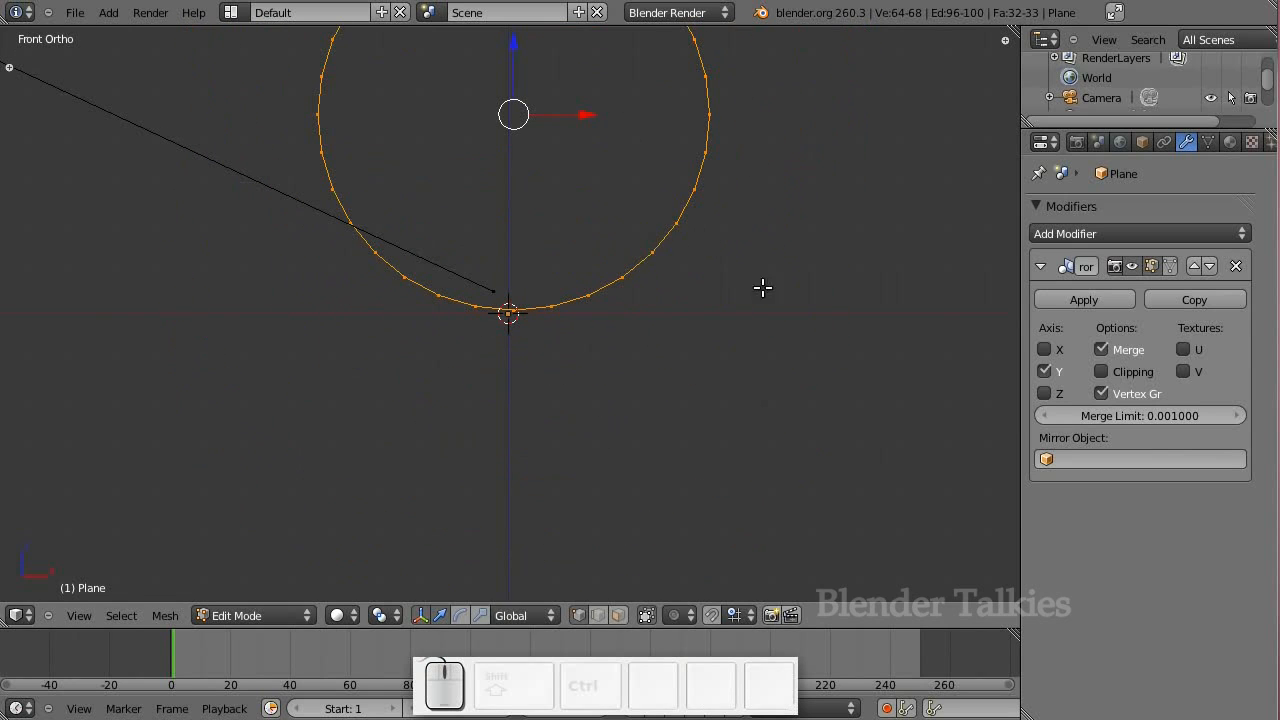
Shrink the cylinder to less than half and move it down beside the plane's lower end, slightly to the positive X side
{"action": "key", "text": "s"}
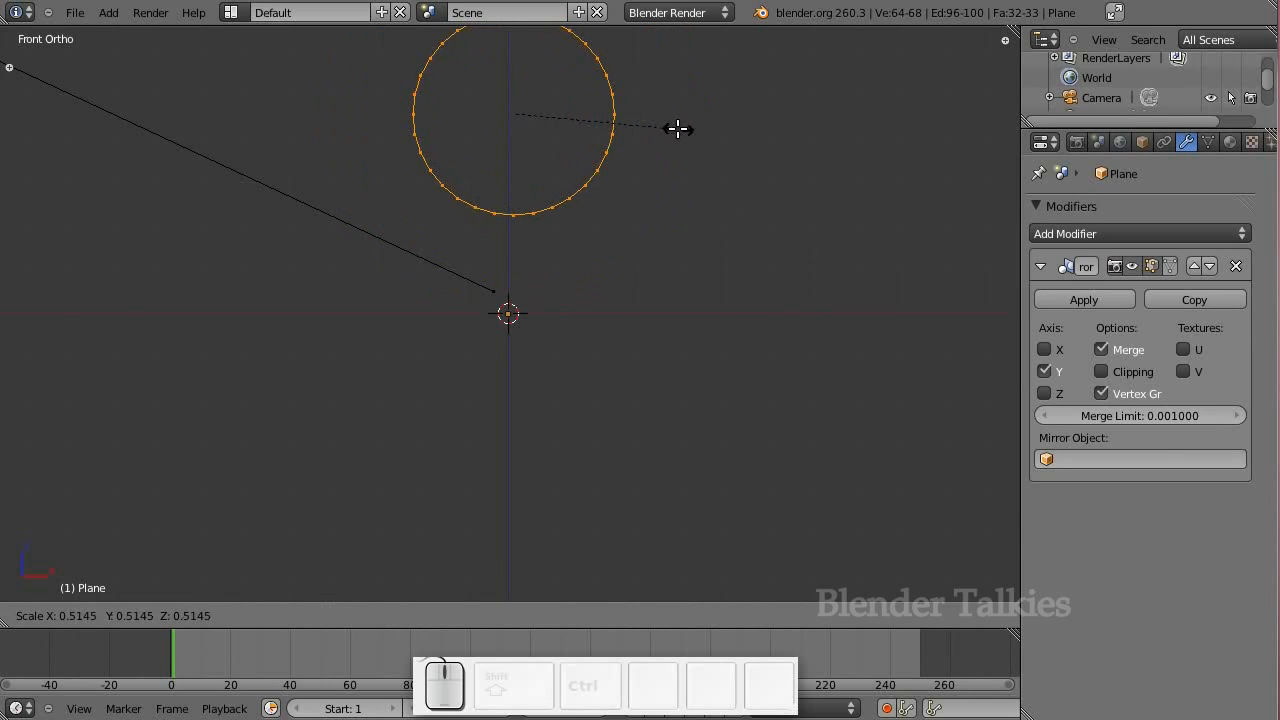
{"action": "right_click", "coordinate": [674, 129]}
{"action": "left_click_drag", "start_coordinate": [510, 84], "coordinate": [520, 165]}
{"action": "mouse_move", "coordinate": [575, 218]}
{"action": "left_mouse_down"}
{"action": "mouse_move", "coordinate": [609, 222]}
{"action": "mouse_move", "coordinate": [581, 210]}
{"action": "left_mouse_up"}
{"action": "left_click_drag", "start_coordinate": [549, 156], "coordinate": [550, 173]}
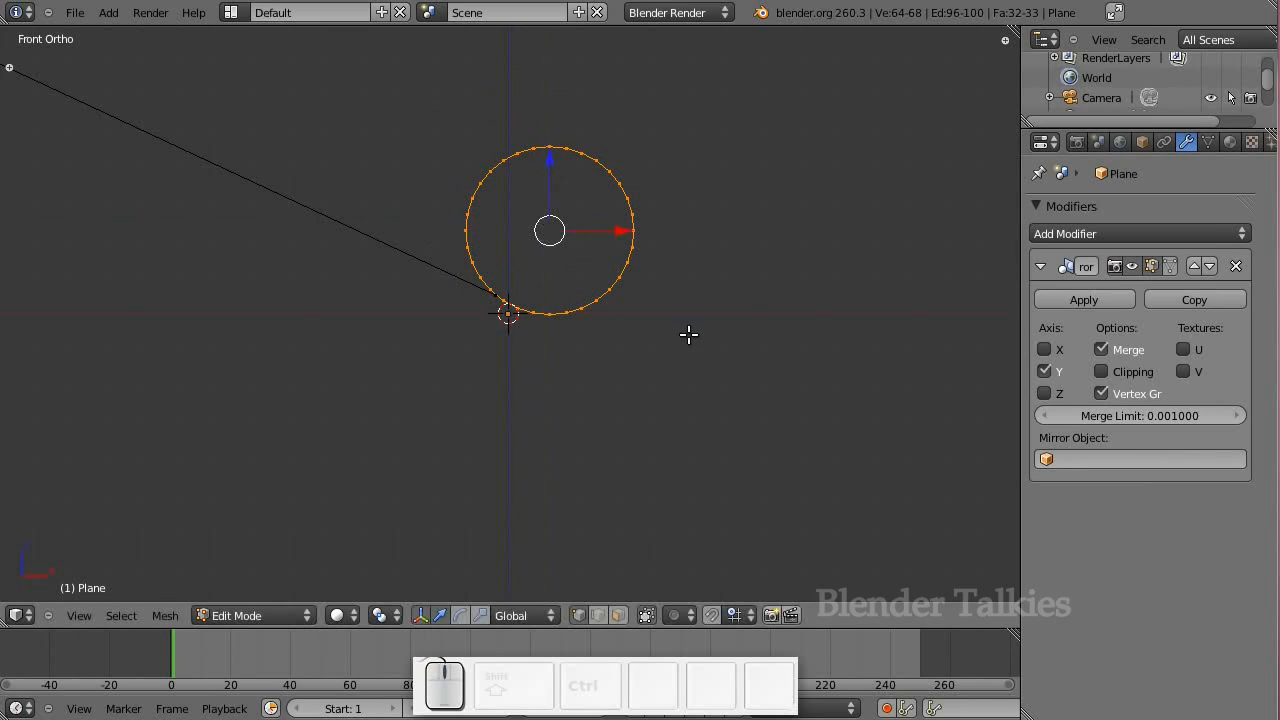
Scale the cylinder to about 0.8 and lower it so the circle rests on the X axis line
{"action": "key", "text": "s"}
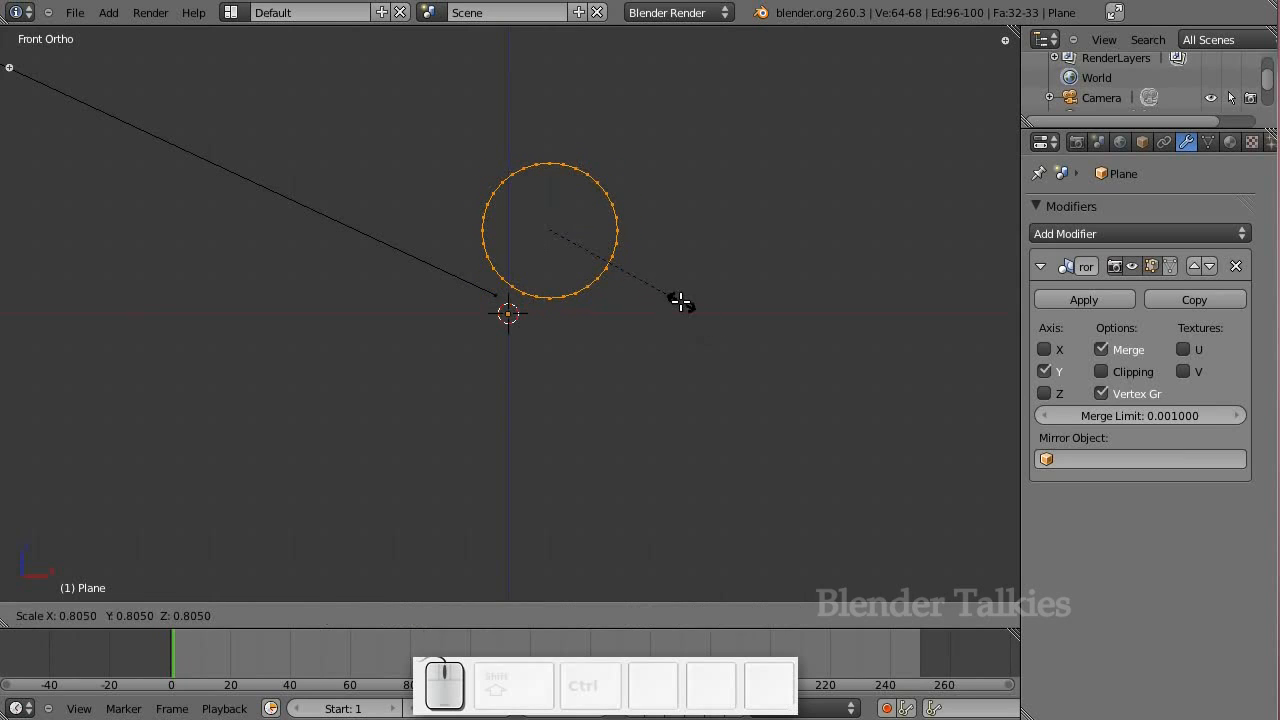
{"action": "left_click", "coordinate": [672, 298]}
{"action": "left_click_drag", "start_coordinate": [549, 160], "coordinate": [549, 180]}
{"action": "scroll", "coordinate": [595, 244], "scroll_direction": "up", "scroll_amount": 1}
{"action": "scroll", "coordinate": [595, 244], "scroll_direction": "up", "scroll_amount": 5}
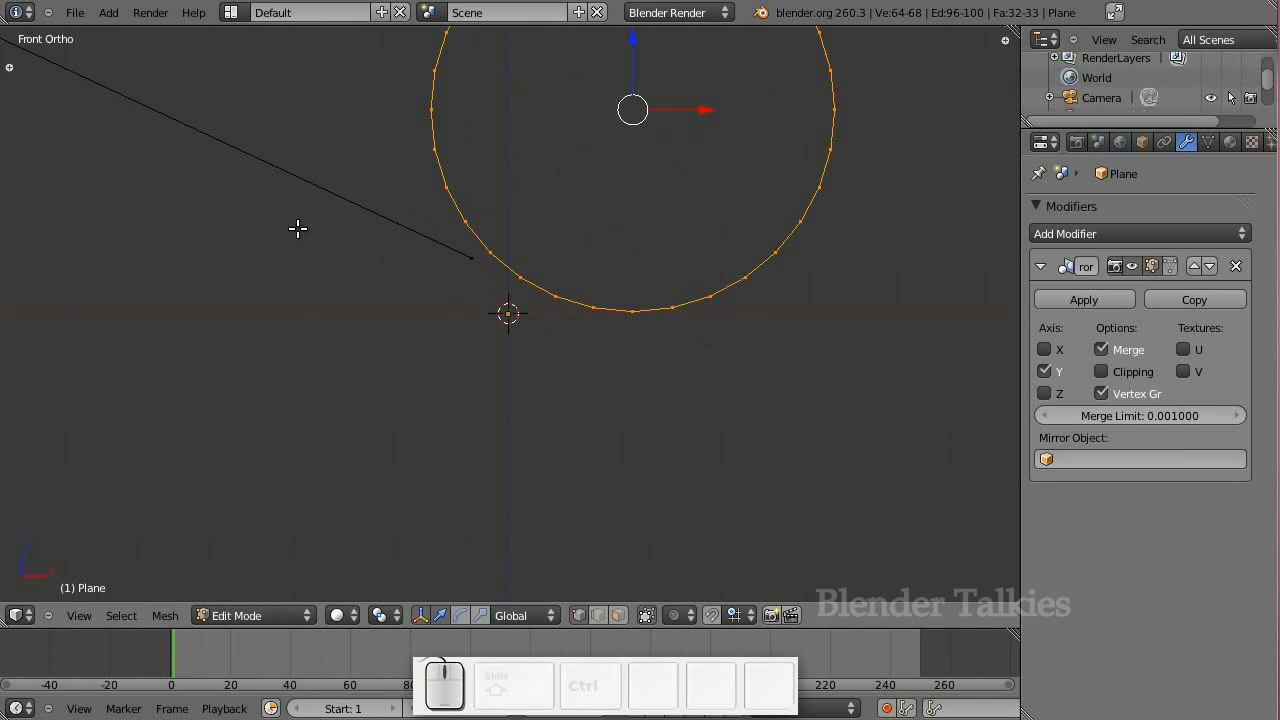
Switch to the image viewer to examine the curled edges in the binder clip reference render, and return to Blender
{"action": "left_click", "coordinate": [500, 718]}
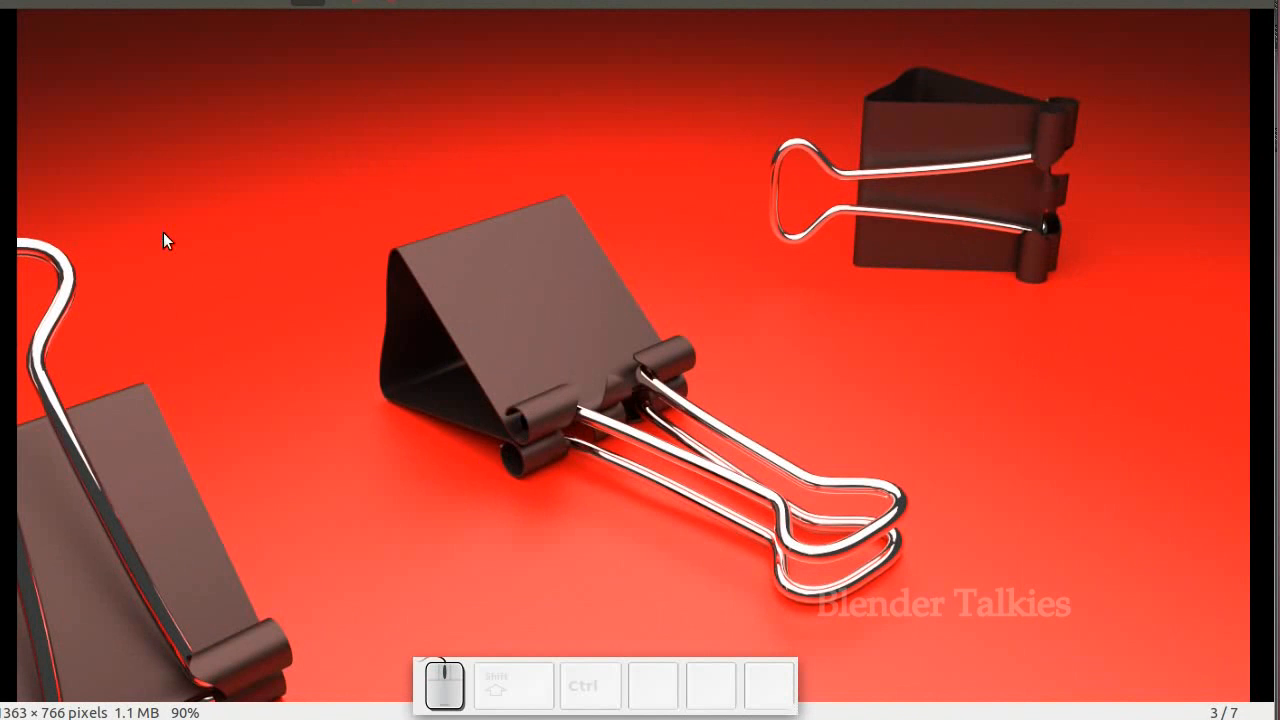
{"action": "left_click", "coordinate": [48, 2]}
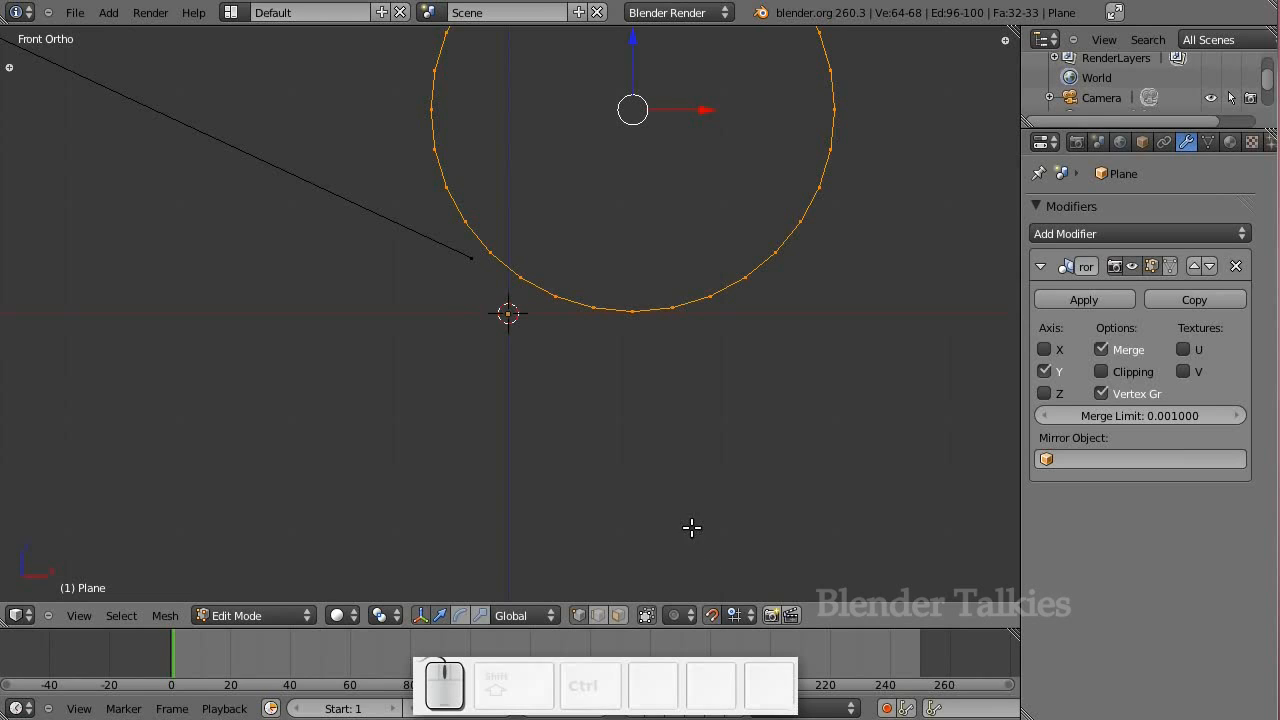
Try to move the cylinder by hand so its circle meets the plane's lower end
{"action": "left_click", "coordinate": [711, 615]}
{"action": "key", "text": "g"}
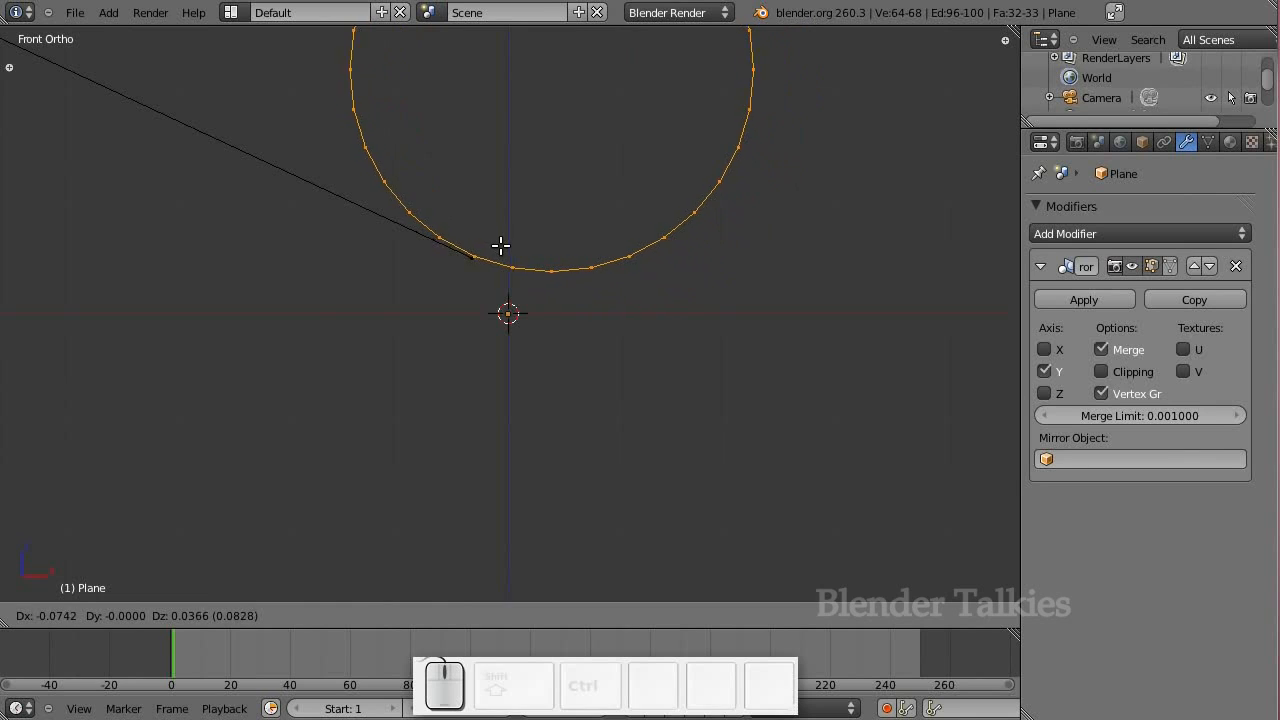
{"action": "left_click", "coordinate": [509, 240]}
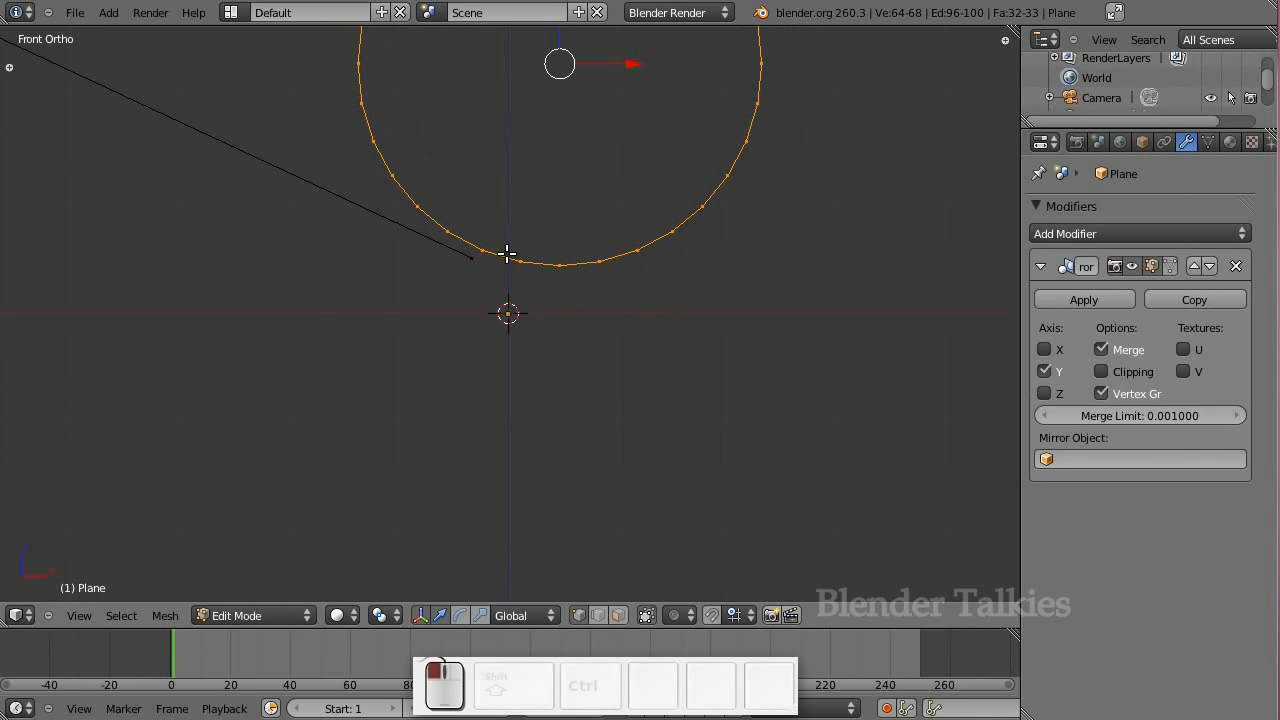
Enable snapping to vertices and move the cylinder so a vertex of its circle snaps onto the plane's lower end
{"action": "left_click", "coordinate": [712, 615]}
{"action": "left_click", "coordinate": [740, 615]}
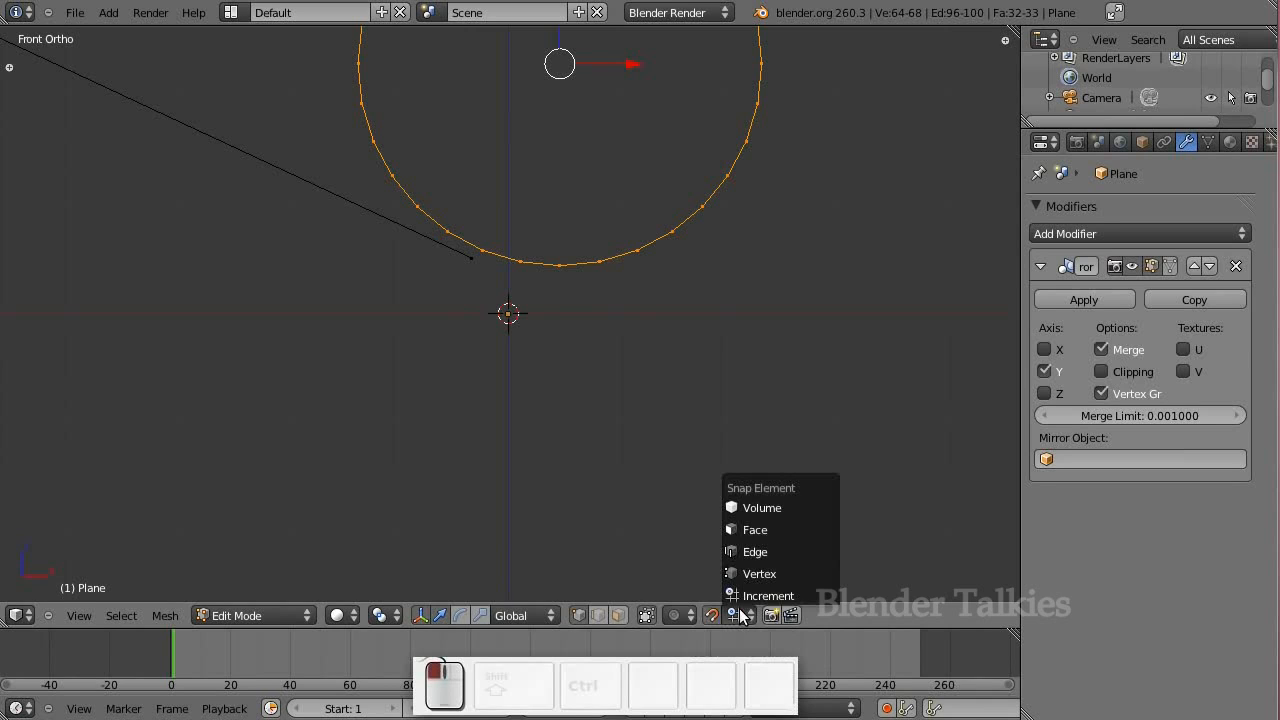
{"action": "left_click", "coordinate": [758, 573]}
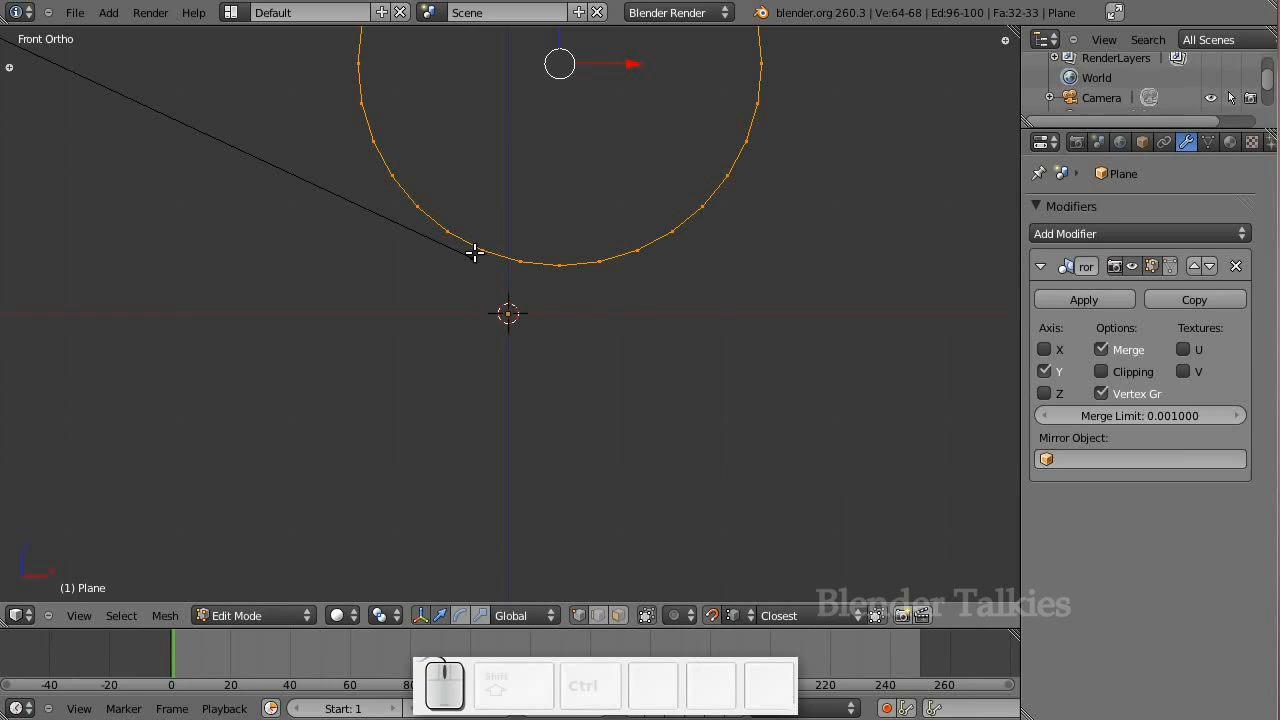
{"action": "key", "text": "g"}
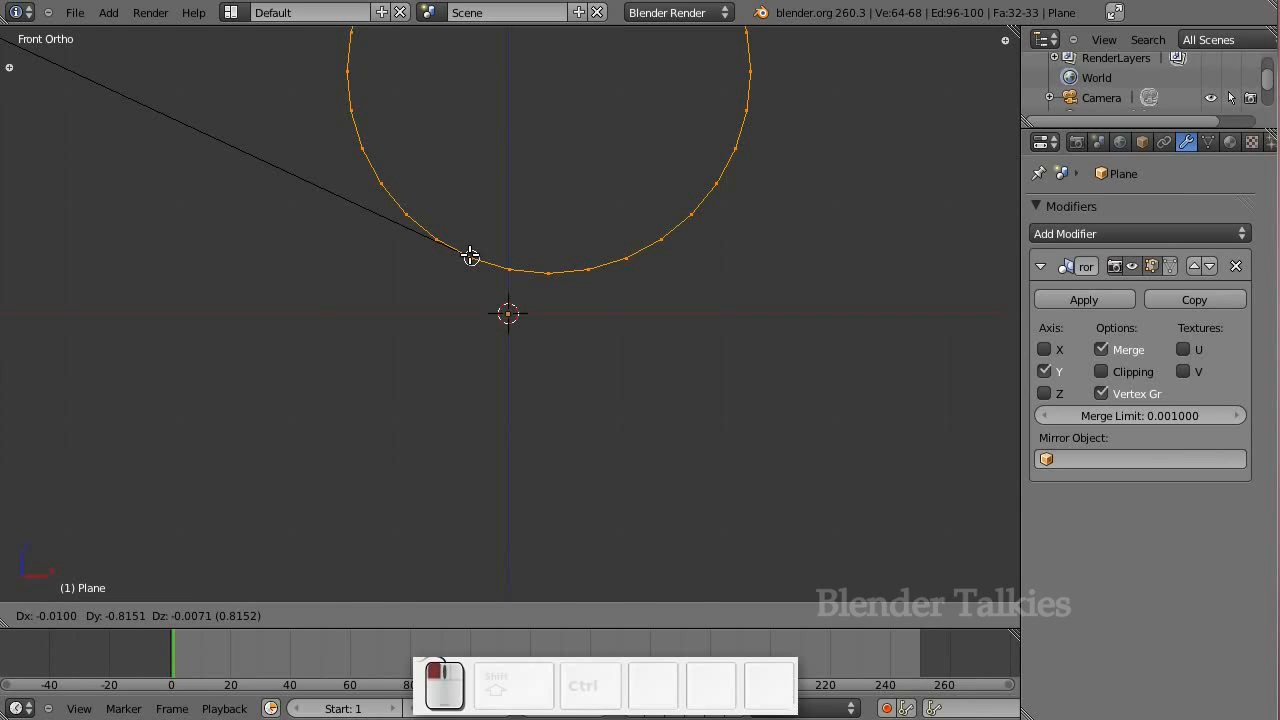
{"action": "left_click", "coordinate": [470, 256]}
Turn on clipping in the Mirror modifier and extend the cylinder's inner end along Y until it meets its mirrored half
{"action": "scroll", "coordinate": [689, 273], "scroll_direction": "down", "scroll_amount": 1}
{"action": "middle_click_drag", "start_coordinate": [678, 292], "coordinate": [357, 442]}
{"action": "key", "text": "a"}
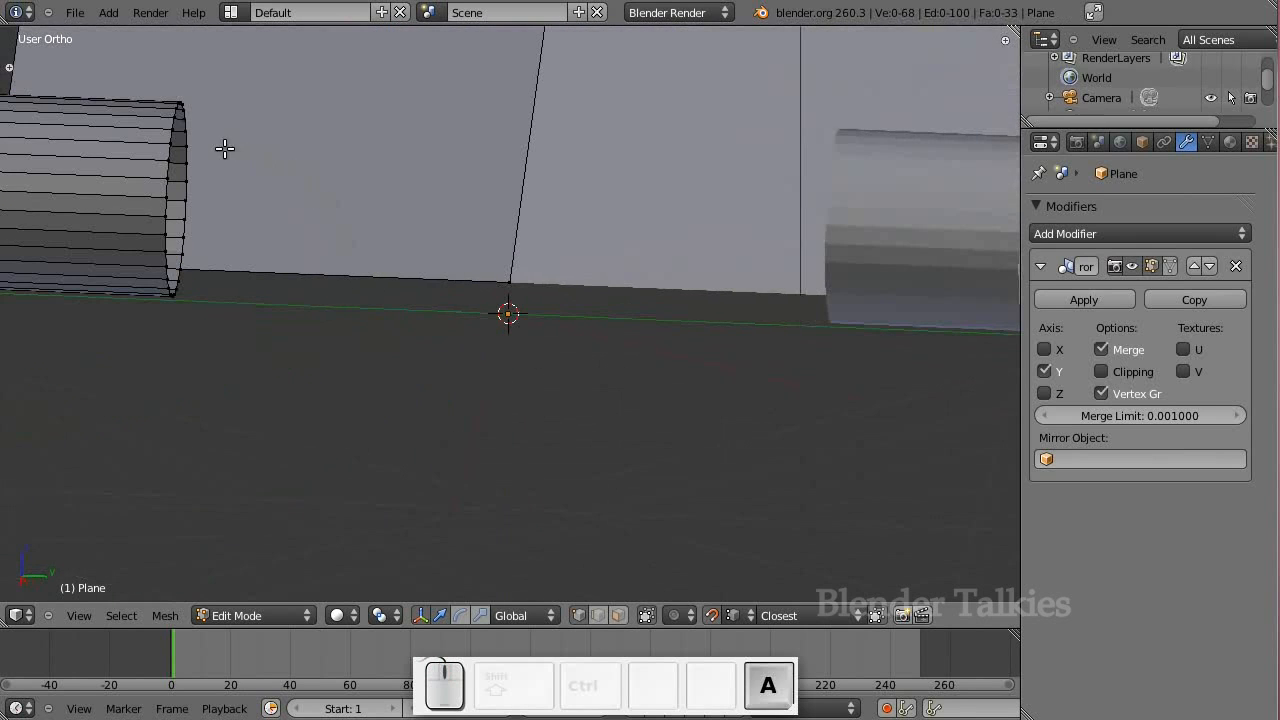
{"action": "right_click", "coordinate": [175, 122], "text": "alt+shift"}
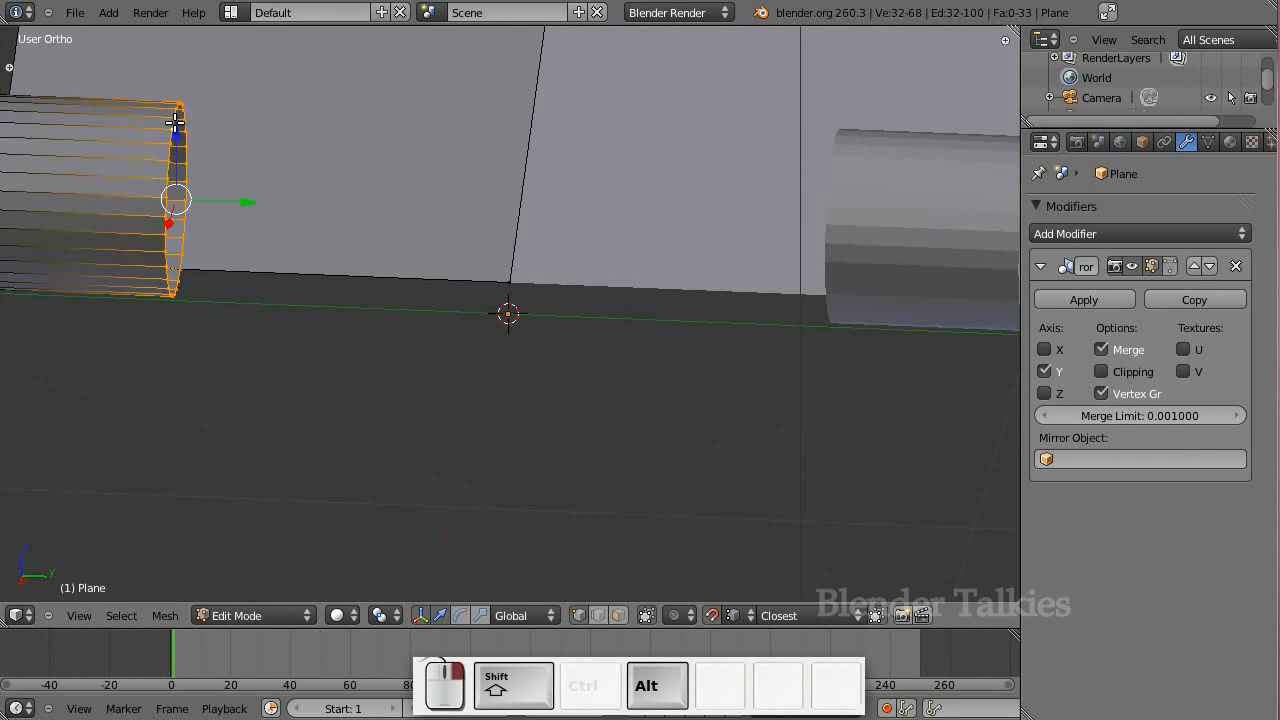
{"action": "left_click_drag", "start_coordinate": [247, 199], "coordinate": [480, 237]}
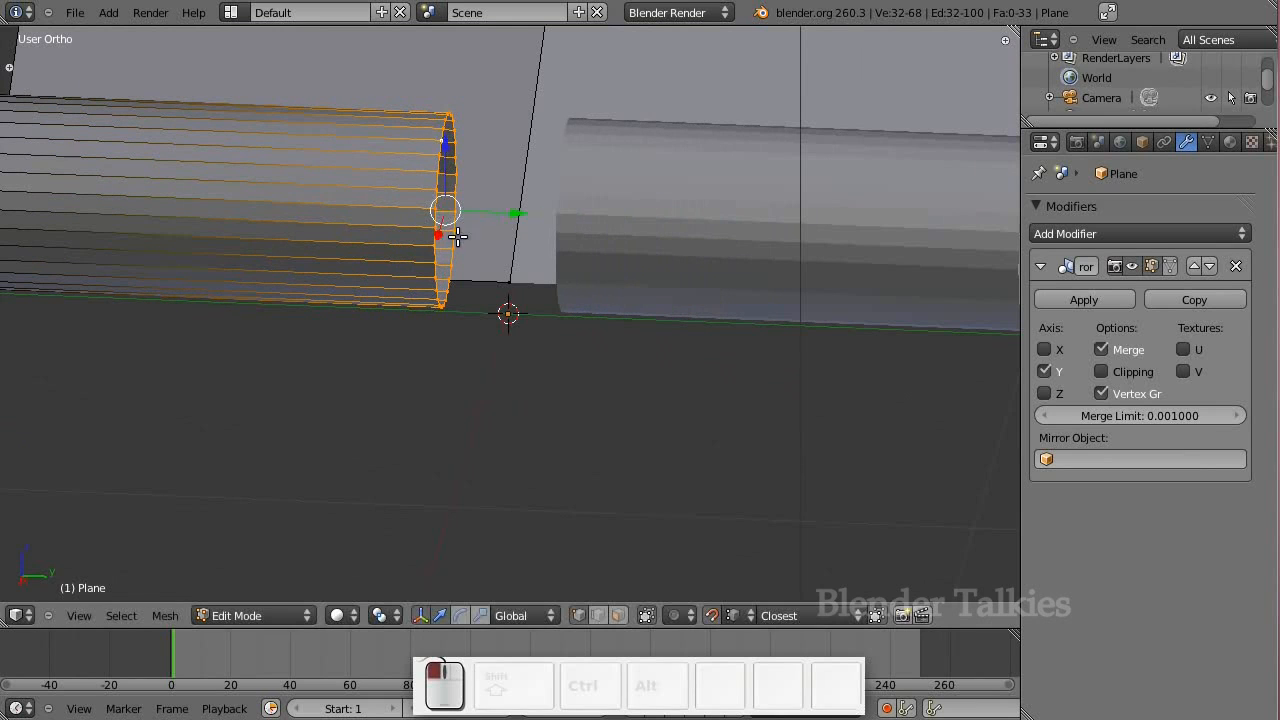
{"action": "left_click", "coordinate": [1101, 371]}
{"action": "left_click_drag", "start_coordinate": [513, 213], "coordinate": [650, 226]}
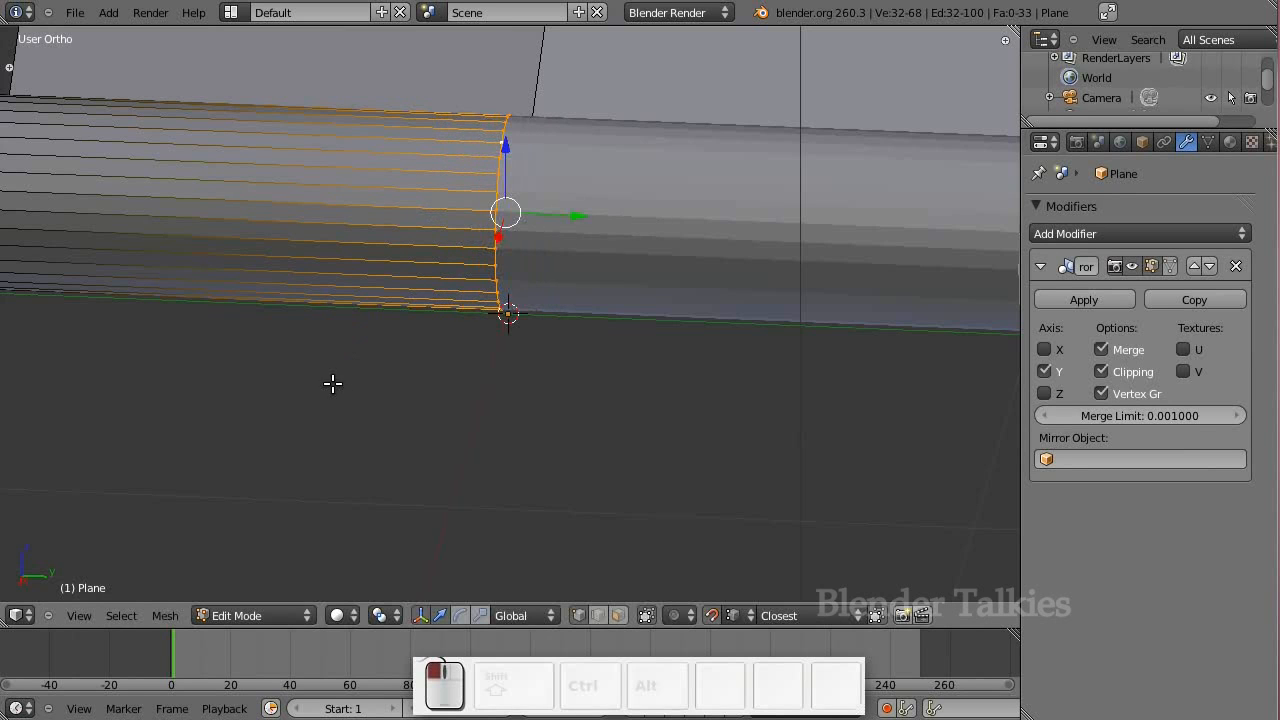
Select the whole mesh and remove the duplicate vertices where the cylinder touches the plane
{"action": "middle_click_drag", "start_coordinate": [331, 380], "coordinate": [595, 405]}
{"action": "scroll", "coordinate": [597, 405], "scroll_direction": "down", "scroll_amount": 3}
{"action": "key", "text": "a"}
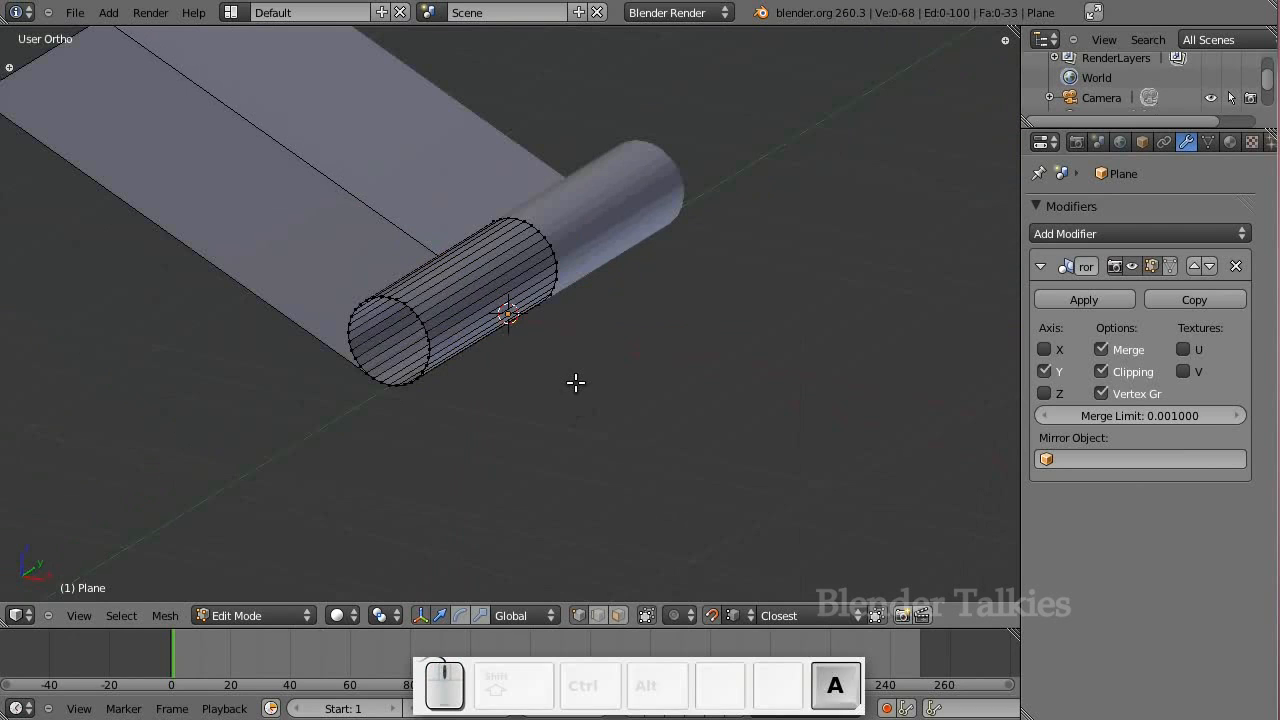
{"action": "key", "text": "a"}
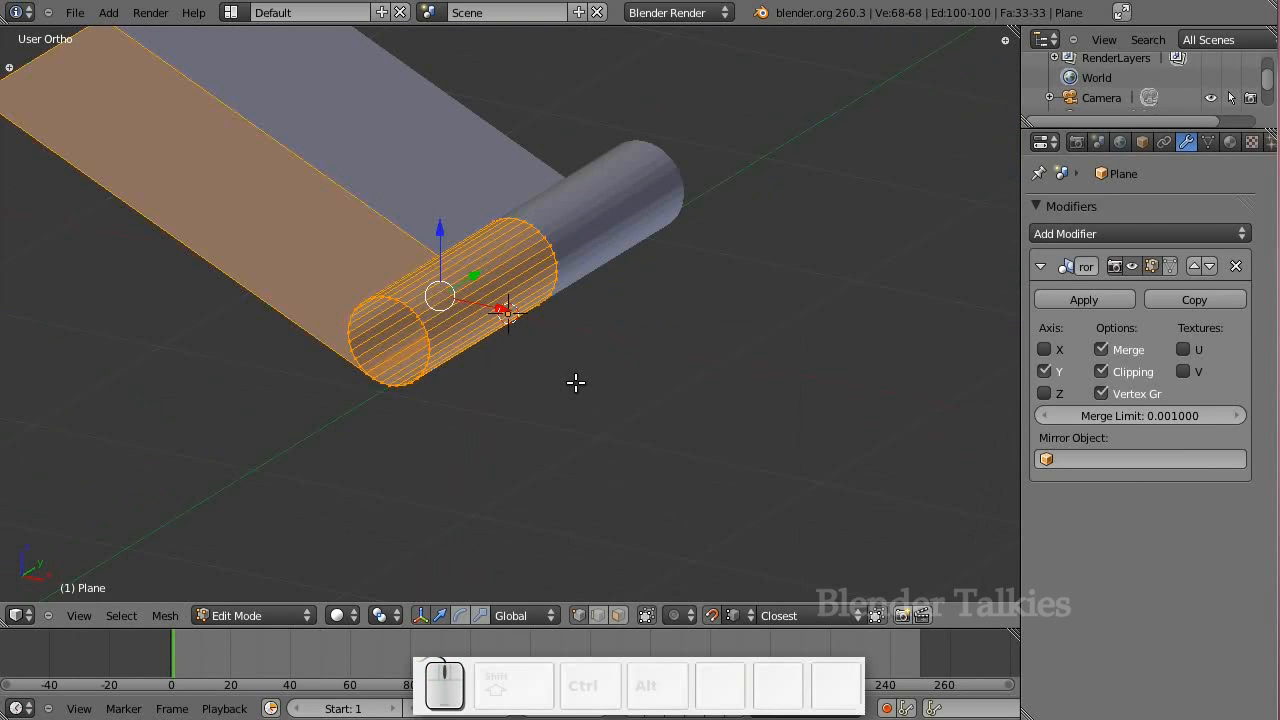
{"action": "key", "text": "w"}
{"action": "left_click", "coordinate": [546, 447]}
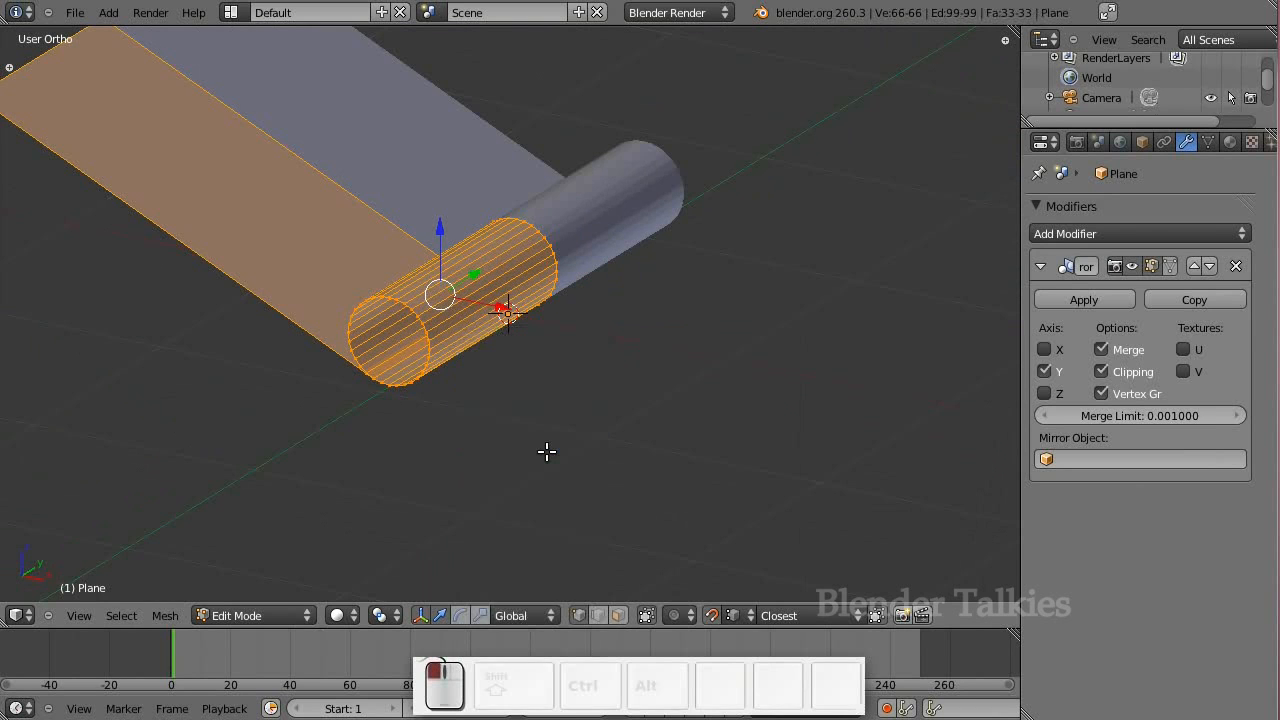
Open the cylinder into a curl by deleting the vertices of three lengthwise faces just above its joint with the plane
{"action": "mouse_move", "coordinate": [649, 394]}
{"action": "middle_mouse_down"}
{"action": "mouse_move", "coordinate": [645, 463]}
{"action": "mouse_move", "coordinate": [560, 474]}
{"action": "mouse_move", "coordinate": [446, 334]}
{"action": "mouse_move", "coordinate": [469, 351]}
{"action": "mouse_move", "coordinate": [548, 318]}
{"action": "mouse_move", "coordinate": [437, 431]}
{"action": "mouse_move", "coordinate": [560, 378]}
{"action": "mouse_move", "coordinate": [454, 380]}
{"action": "mouse_move", "coordinate": [581, 255]}
{"action": "mouse_move", "coordinate": [508, 309]}
{"action": "mouse_move", "coordinate": [503, 269]}
{"action": "mouse_move", "coordinate": [443, 243]}
{"action": "mouse_move", "coordinate": [655, 371]}
{"action": "middle_mouse_up"}
{"action": "scroll", "coordinate": [655, 371], "scroll_direction": "up", "scroll_amount": 3}
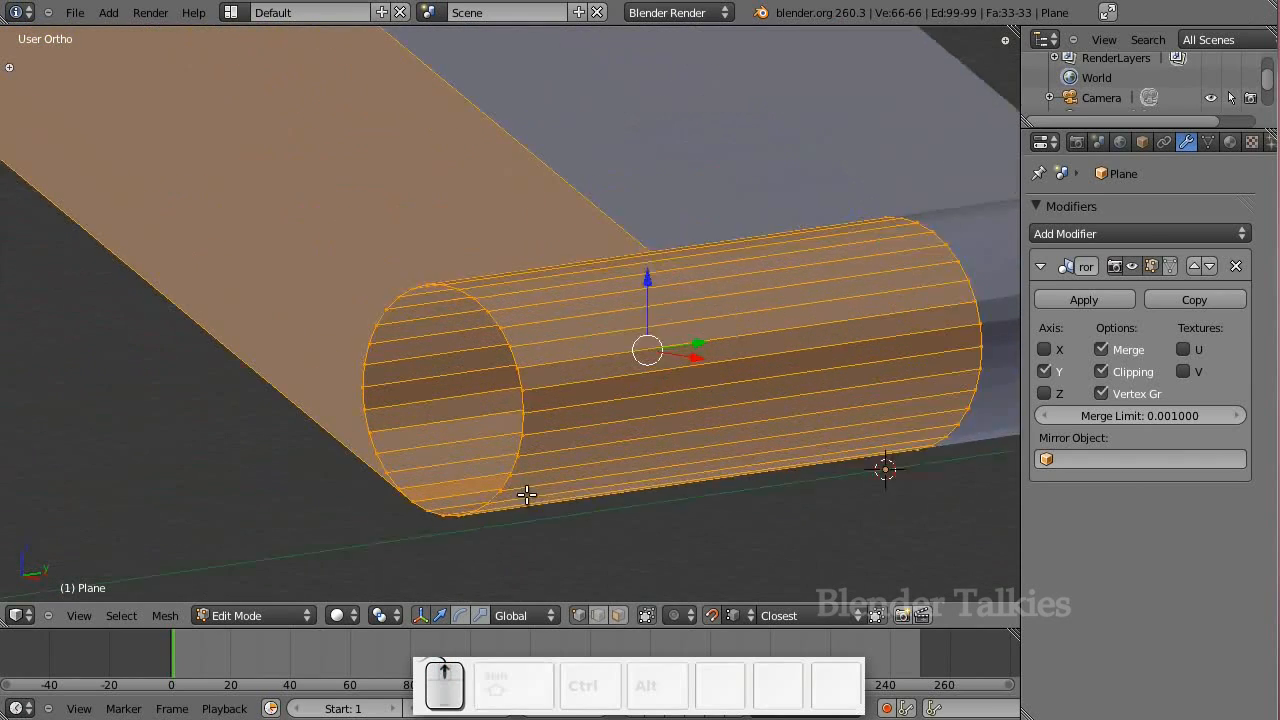
{"action": "key", "text": "a"}
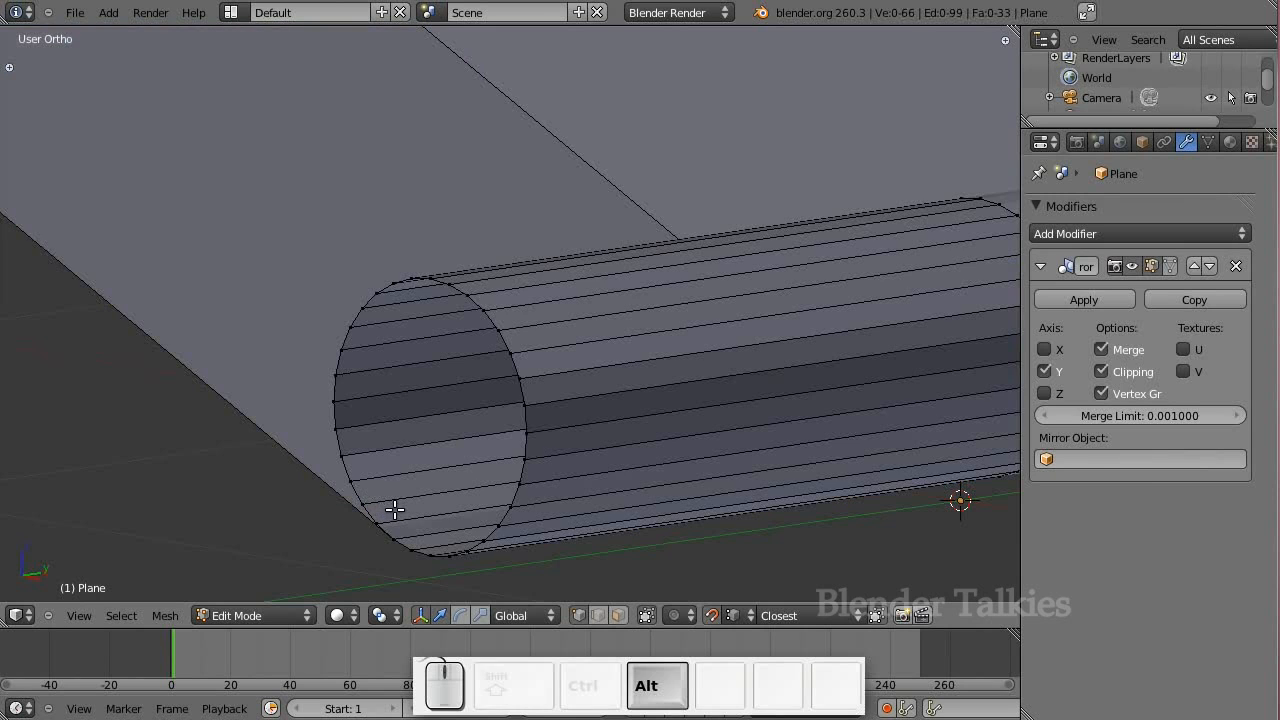
{"action": "right_click", "coordinate": [396, 519], "text": "alt+shift"}
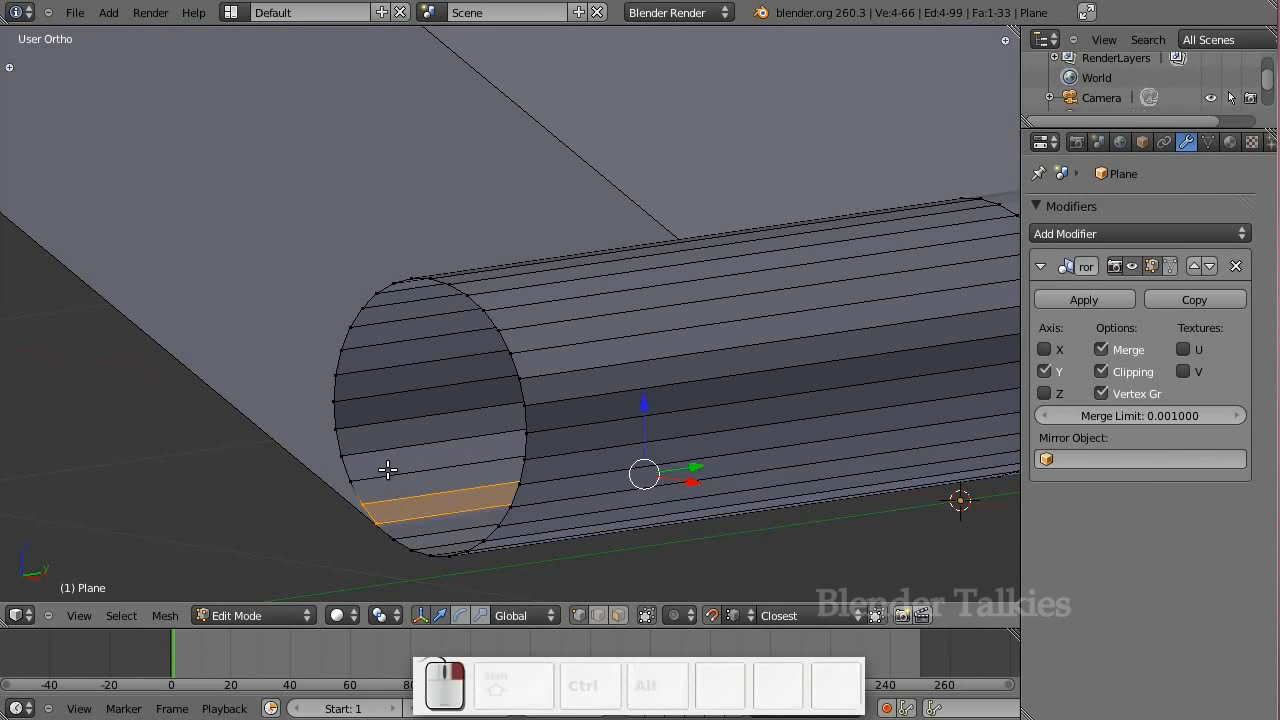
{"action": "right_click", "coordinate": [385, 466], "text": "alt+shift"}
{"action": "right_click", "coordinate": [372, 440], "text": "alt+shift"}
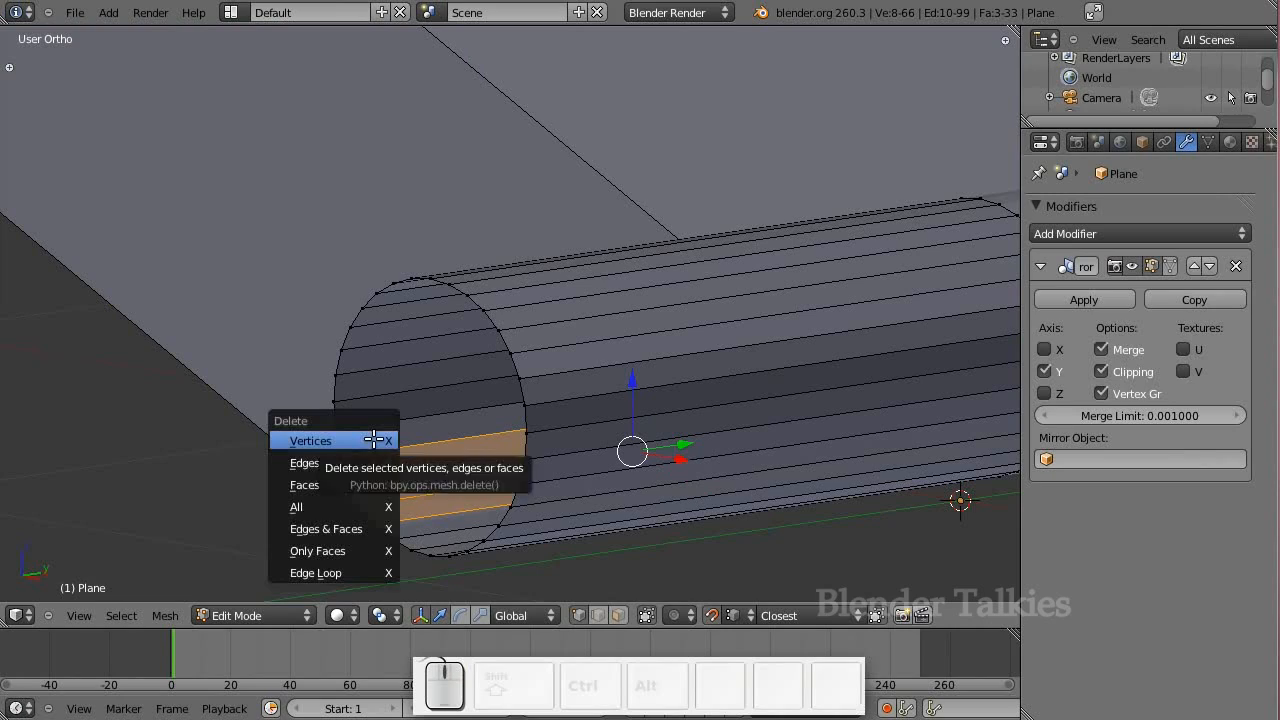
{"action": "left_click", "coordinate": [373, 440]}
{"action": "scroll", "coordinate": [571, 443], "scroll_direction": "down", "scroll_amount": 5}
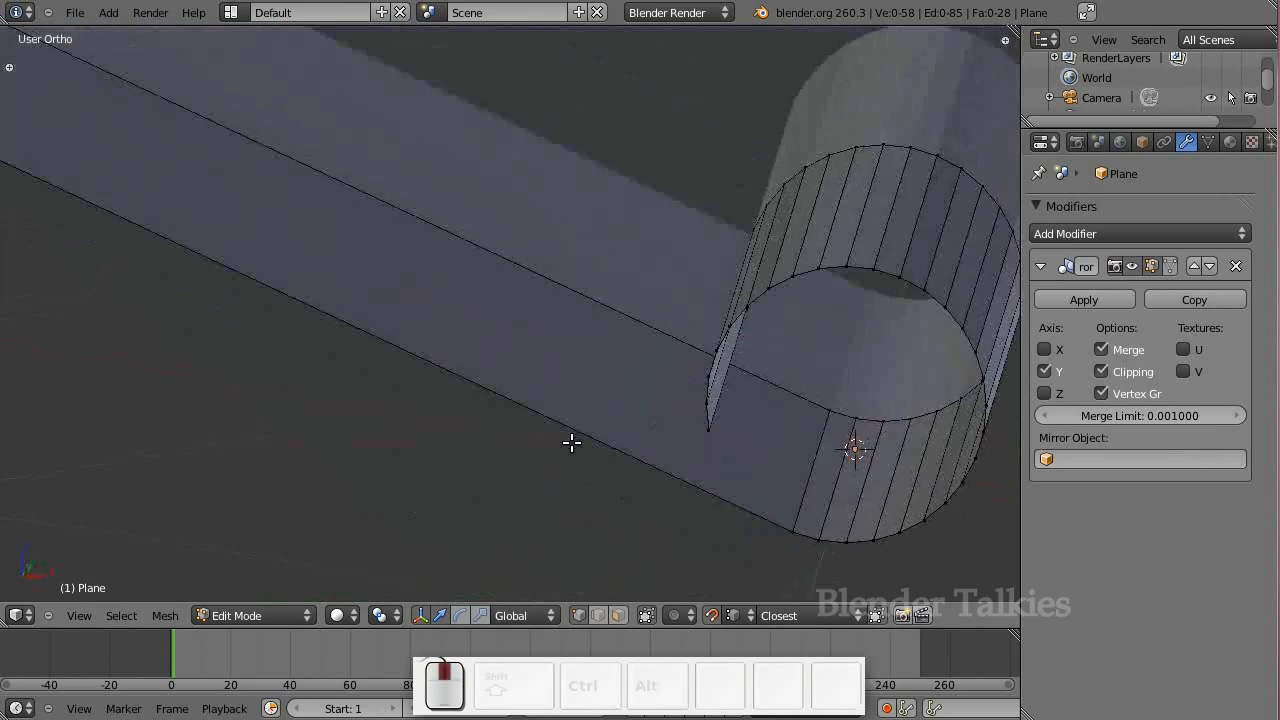
Add two edge loops around the curl and plane, turn snapping off, and shift both loops along Y towards the mirror centre
{"action": "scroll", "coordinate": [551, 429], "scroll_direction": "up", "scroll_amount": 5}
{"action": "middle_click_drag", "start_coordinate": [940, 416], "coordinate": [551, 423]}
{"action": "key", "text": "ctrl+r"}
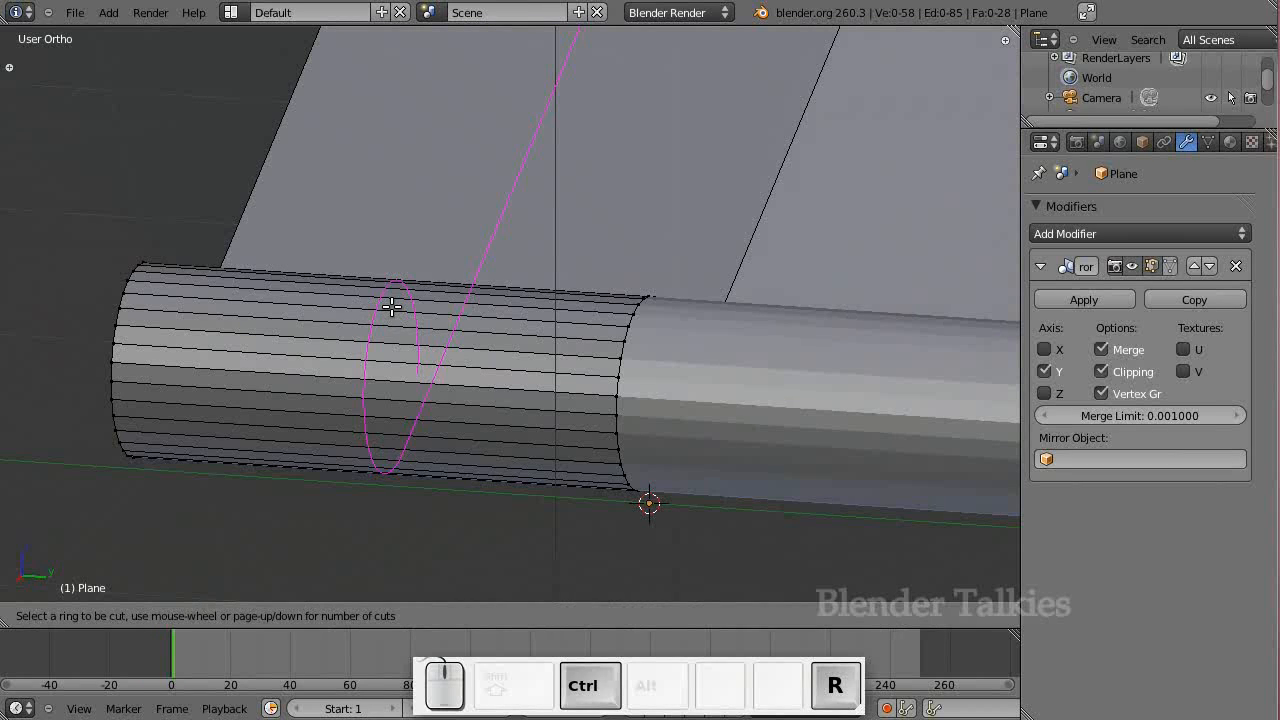
{"action": "left_click", "coordinate": [391, 307]}
{"action": "left_click", "coordinate": [474, 449]}
{"action": "middle_click_drag", "start_coordinate": [474, 449], "coordinate": [523, 434]}
{"action": "left_click_drag", "start_coordinate": [544, 352], "coordinate": [652, 352]}
{"action": "left_click", "coordinate": [709, 616]}
{"action": "left_click_drag", "start_coordinate": [643, 351], "coordinate": [622, 350]}
{"action": "middle_click_drag", "start_coordinate": [577, 422], "coordinate": [543, 463], "text": "shift"}
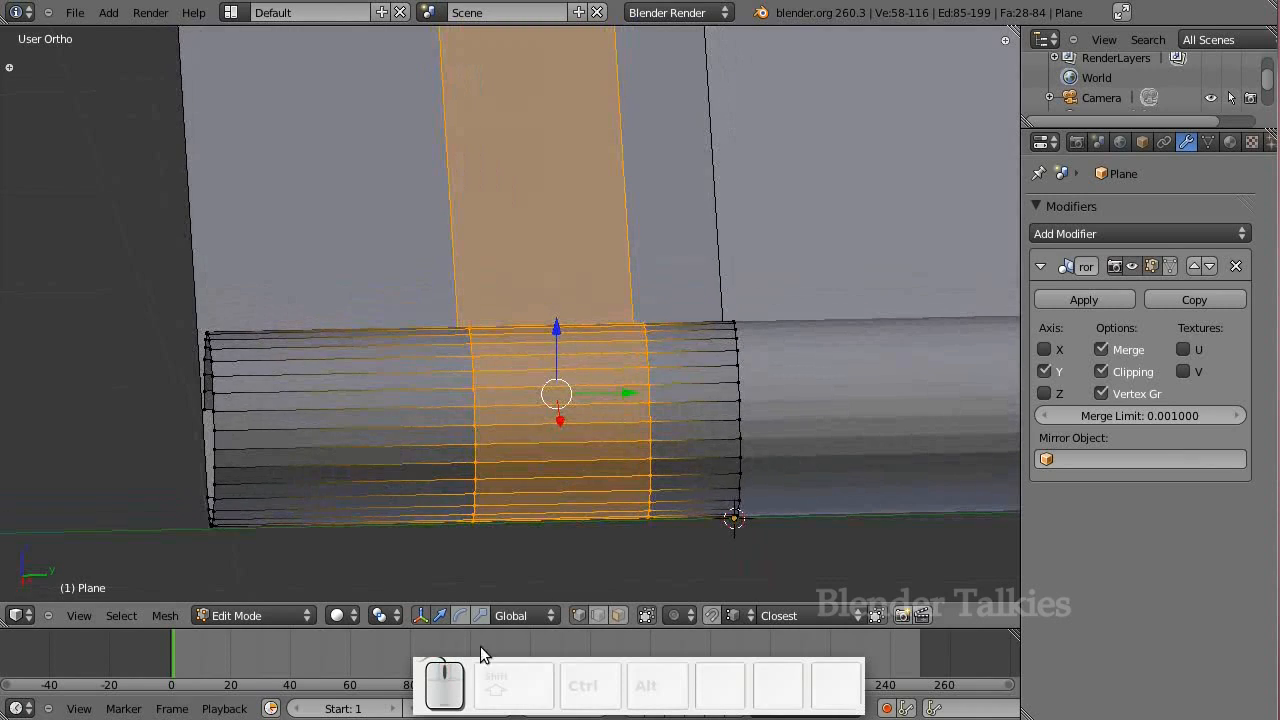
Delete the curl faces between the two edge loops, keeping the flat plane face and the two cylinder faces next to it
{"action": "left_click", "coordinate": [619, 616]}
{"action": "middle_click_drag", "start_coordinate": [280, 506], "coordinate": [611, 494]}
{"action": "key", "text": "a"}
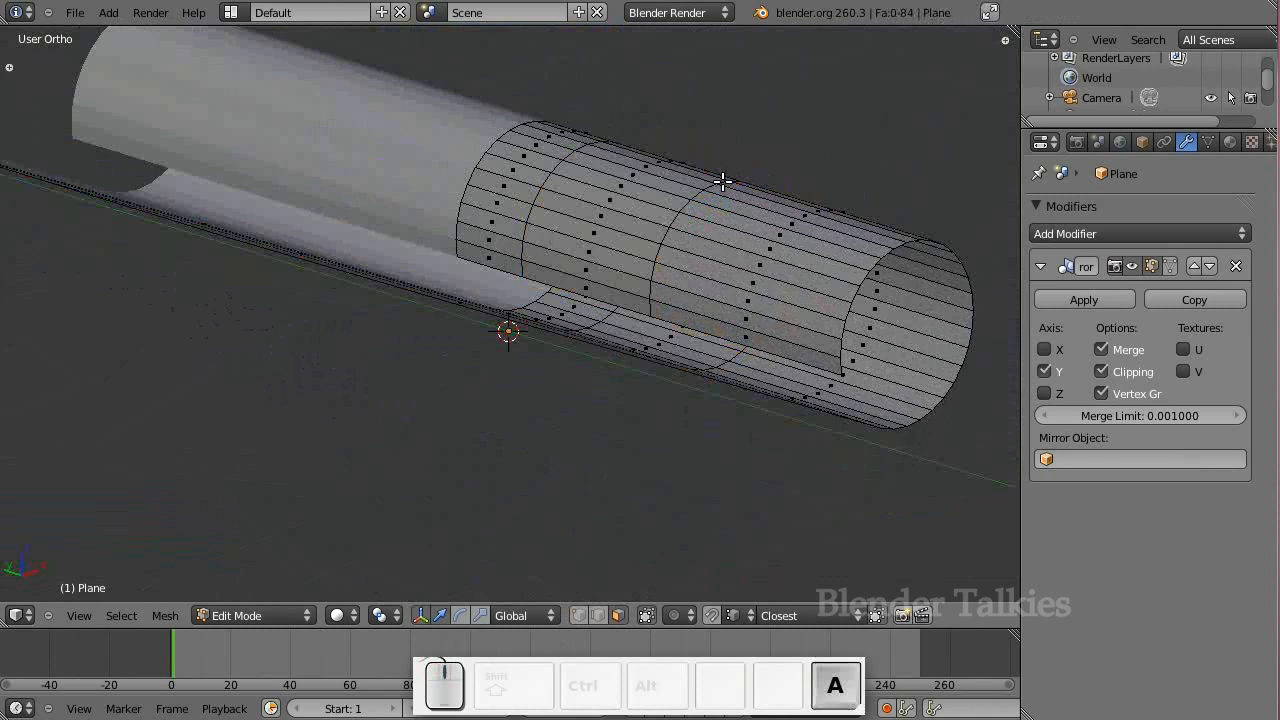
{"action": "right_click", "coordinate": [597, 294]}
{"action": "key", "text": "c"}
{"action": "mouse_move", "coordinate": [604, 253]}
{"action": "left_mouse_down"}
{"action": "mouse_move", "coordinate": [610, 230]}
{"action": "mouse_move", "coordinate": [711, 129]}
{"action": "left_mouse_up"}
{"action": "mouse_move", "coordinate": [711, 129]}
{"action": "middle_mouse_down"}
{"action": "mouse_move", "coordinate": [657, 214]}
{"action": "mouse_move", "coordinate": [751, 314]}
{"action": "mouse_move", "coordinate": [646, 274]}
{"action": "middle_mouse_up"}
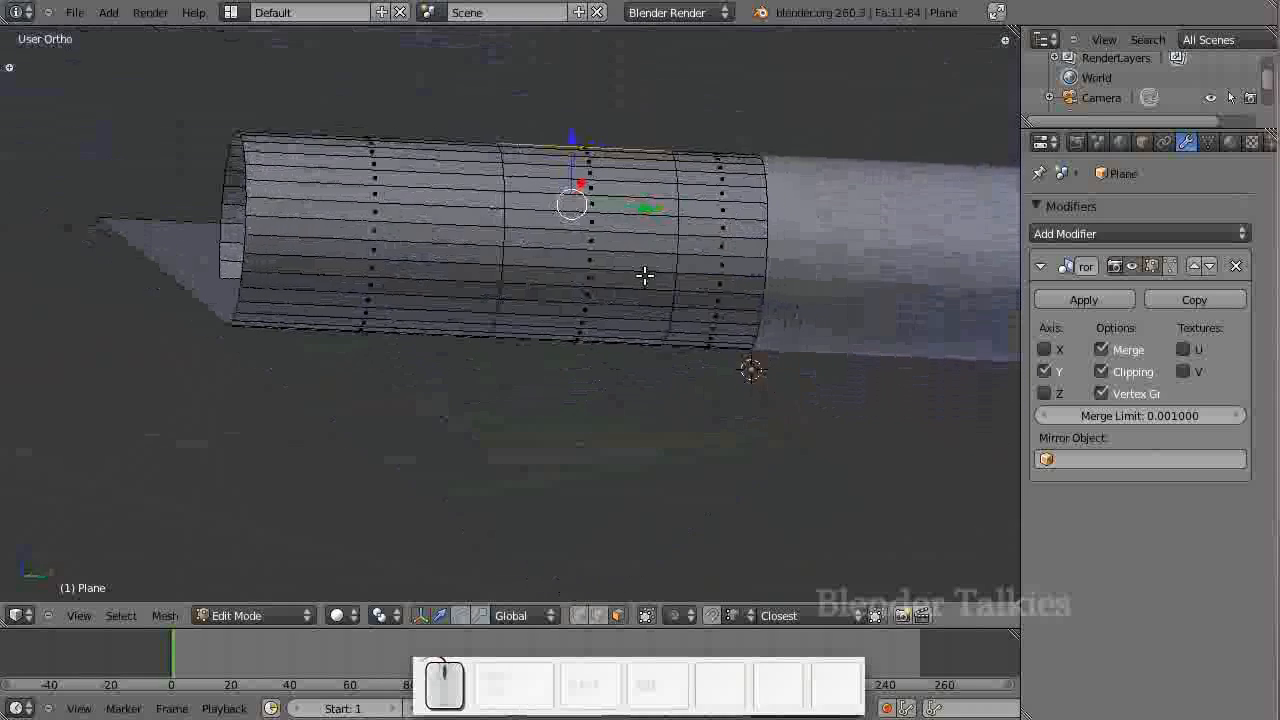
{"action": "key", "text": "c"}
{"action": "mouse_move", "coordinate": [620, 150]}
{"action": "left_mouse_down"}
{"action": "mouse_move", "coordinate": [584, 189]}
{"action": "mouse_move", "coordinate": [564, 313]}
{"action": "left_mouse_up"}
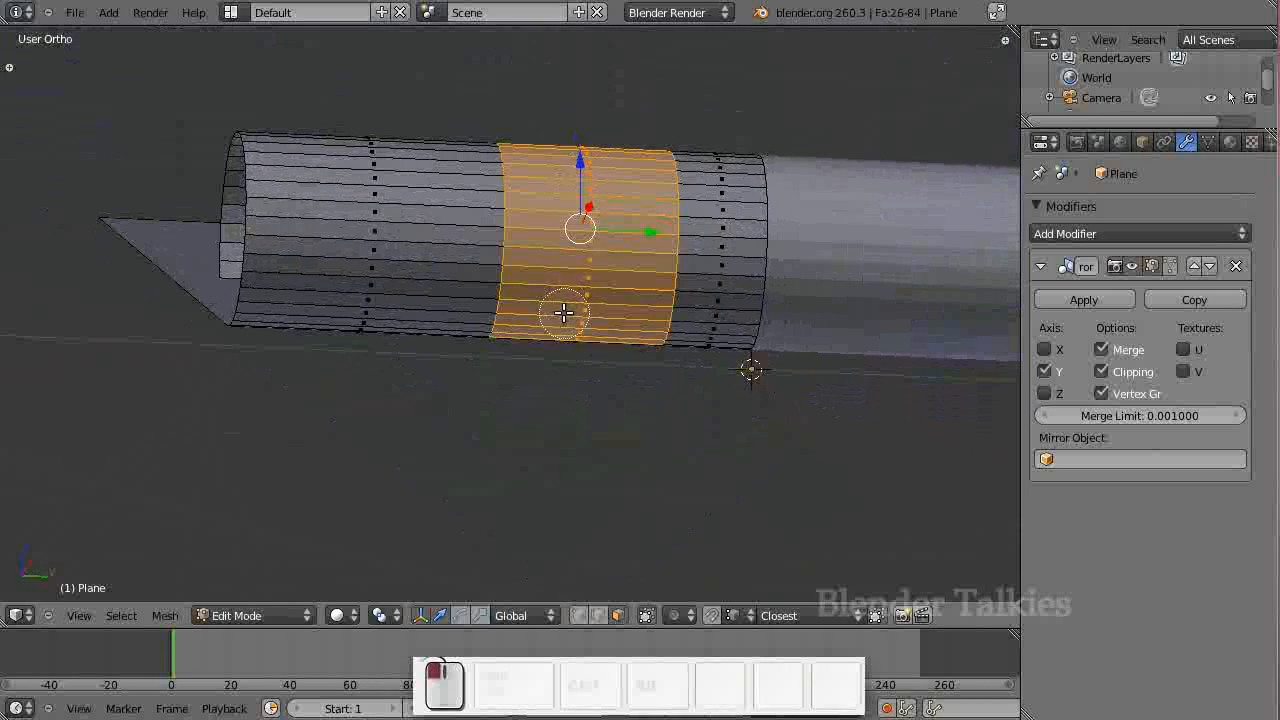
{"action": "middle_click_drag", "start_coordinate": [548, 450], "coordinate": [563, 386]}
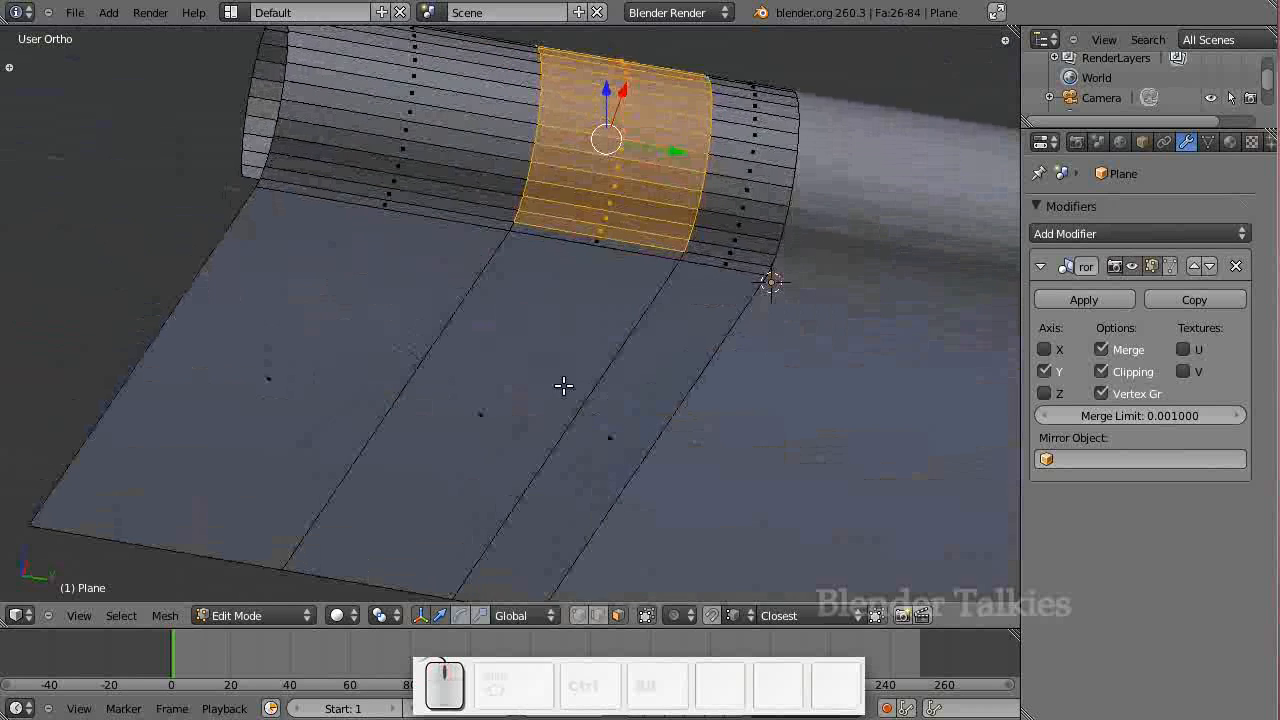
{"action": "right_click", "coordinate": [595, 232], "text": "shift"}
{"action": "key", "text": "Delete"}
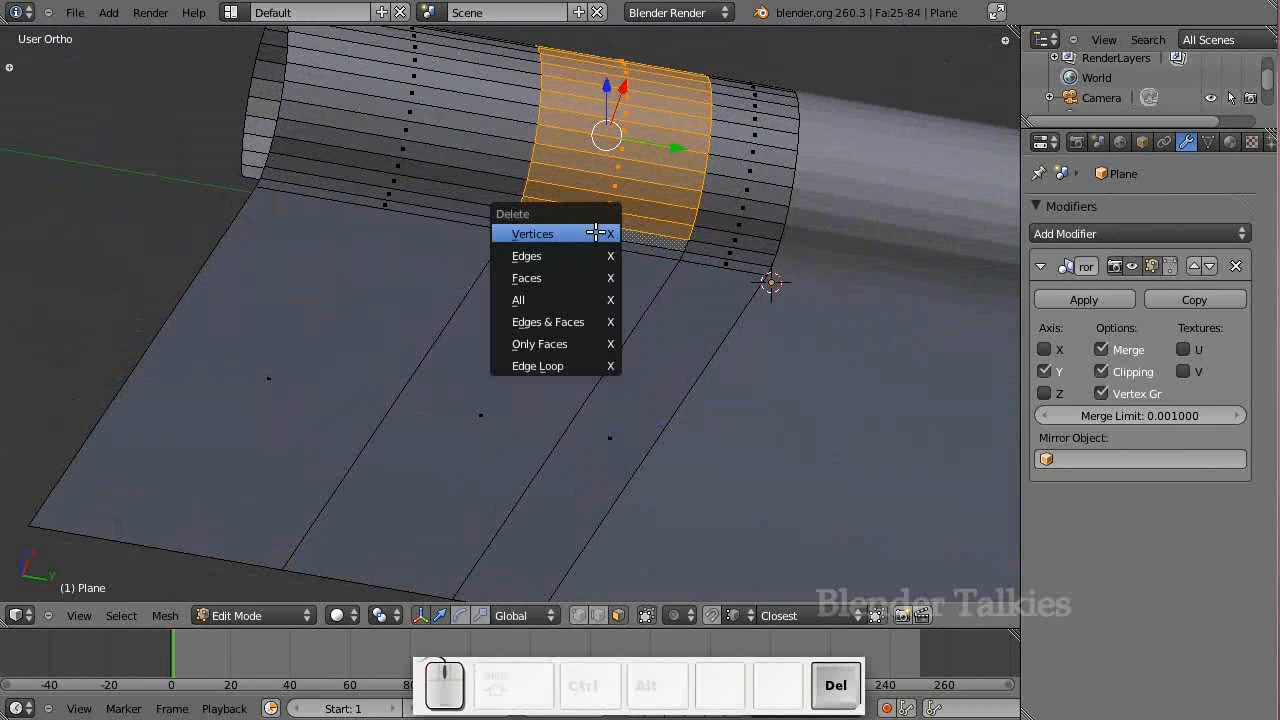
{"action": "left_click", "coordinate": [566, 277]}
Delete the eight faces at the free end of the narrow curl beside the mirror centre to shorten it
{"action": "middle_click_drag", "start_coordinate": [577, 277], "coordinate": [564, 344]}
{"action": "mouse_move", "coordinate": [548, 391]}
{"action": "middle_mouse_down"}
{"action": "mouse_move", "coordinate": [626, 423]}
{"action": "mouse_move", "coordinate": [526, 434]}
{"action": "mouse_move", "coordinate": [686, 449]}
{"action": "mouse_move", "coordinate": [609, 386]}
{"action": "mouse_move", "coordinate": [356, 342]}
{"action": "mouse_move", "coordinate": [506, 240]}
{"action": "middle_mouse_up"}
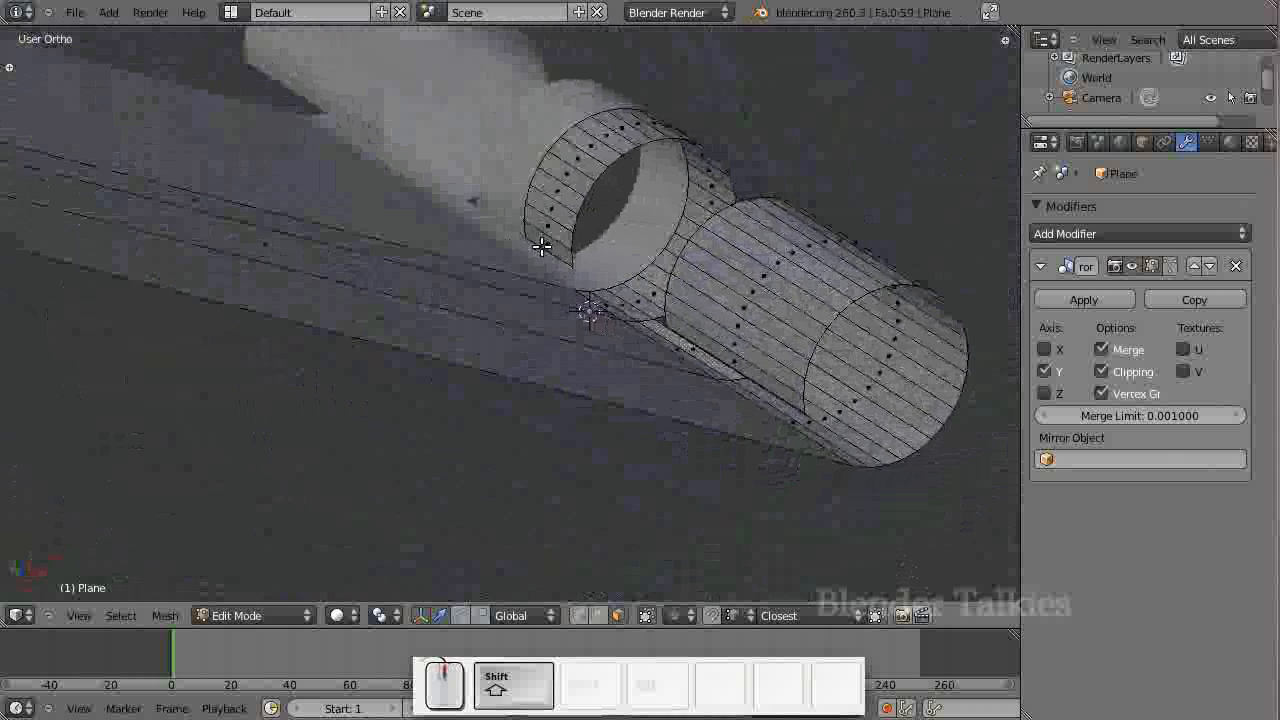
{"action": "right_click", "coordinate": [543, 247], "text": "shift"}
{"action": "key", "text": "c"}
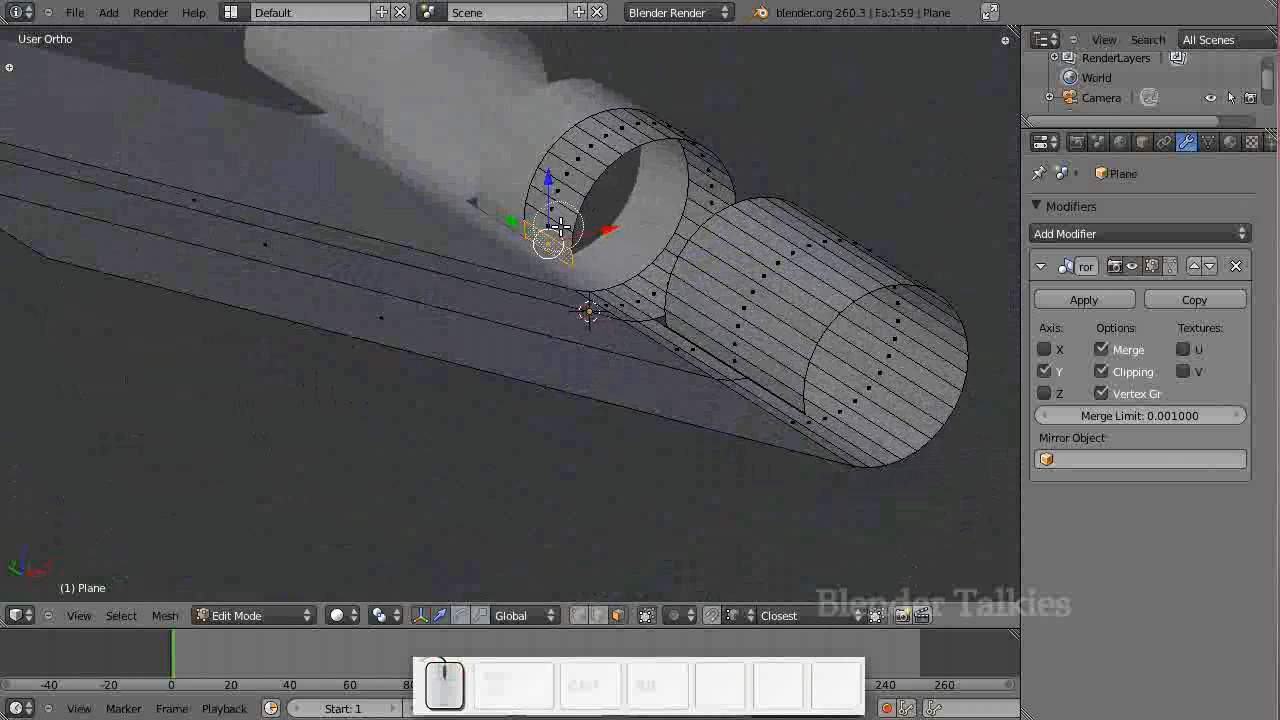
{"action": "left_click_drag", "start_coordinate": [550, 227], "coordinate": [564, 192]}
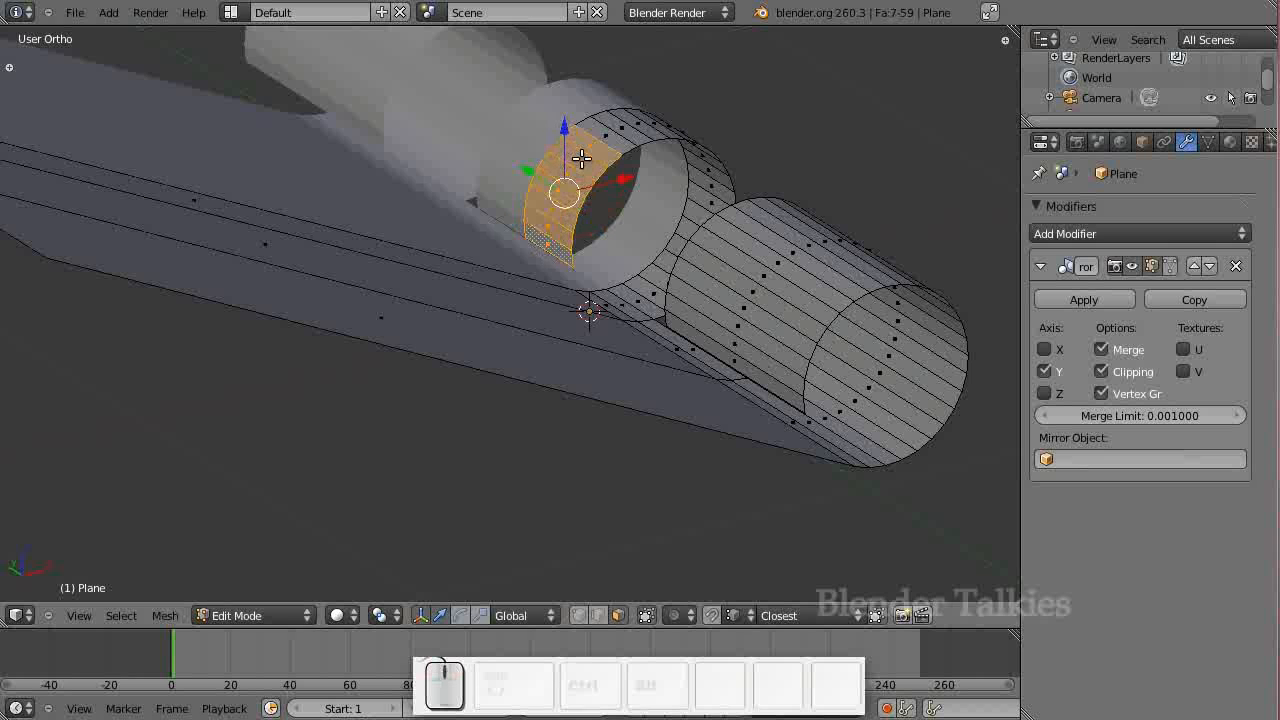
{"action": "right_click", "coordinate": [600, 133], "text": "shift"}
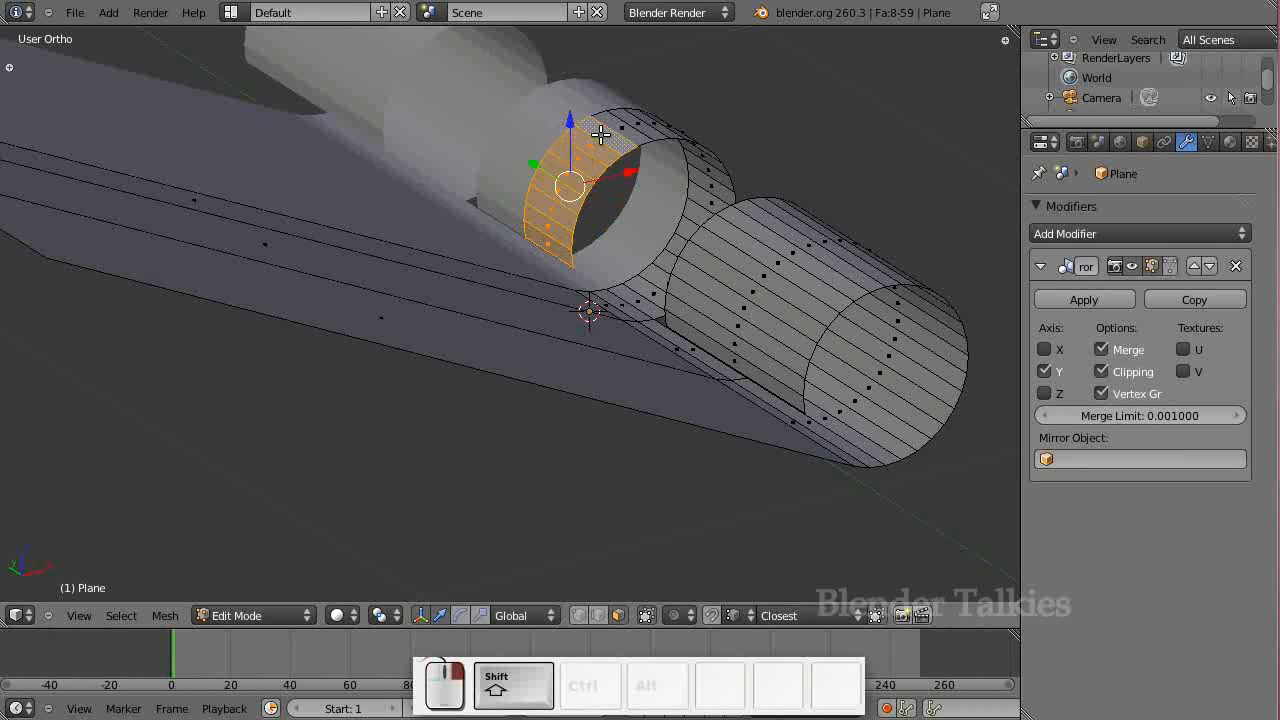
{"action": "key", "text": "Delete"}
{"action": "left_click", "coordinate": [600, 133]}
Enable proportional editing and pull a middle vertex on the wide curl's gap edge along Y, adjusting the influence to form a rounded bulge
{"action": "middle_click_drag", "start_coordinate": [735, 217], "coordinate": [449, 543]}
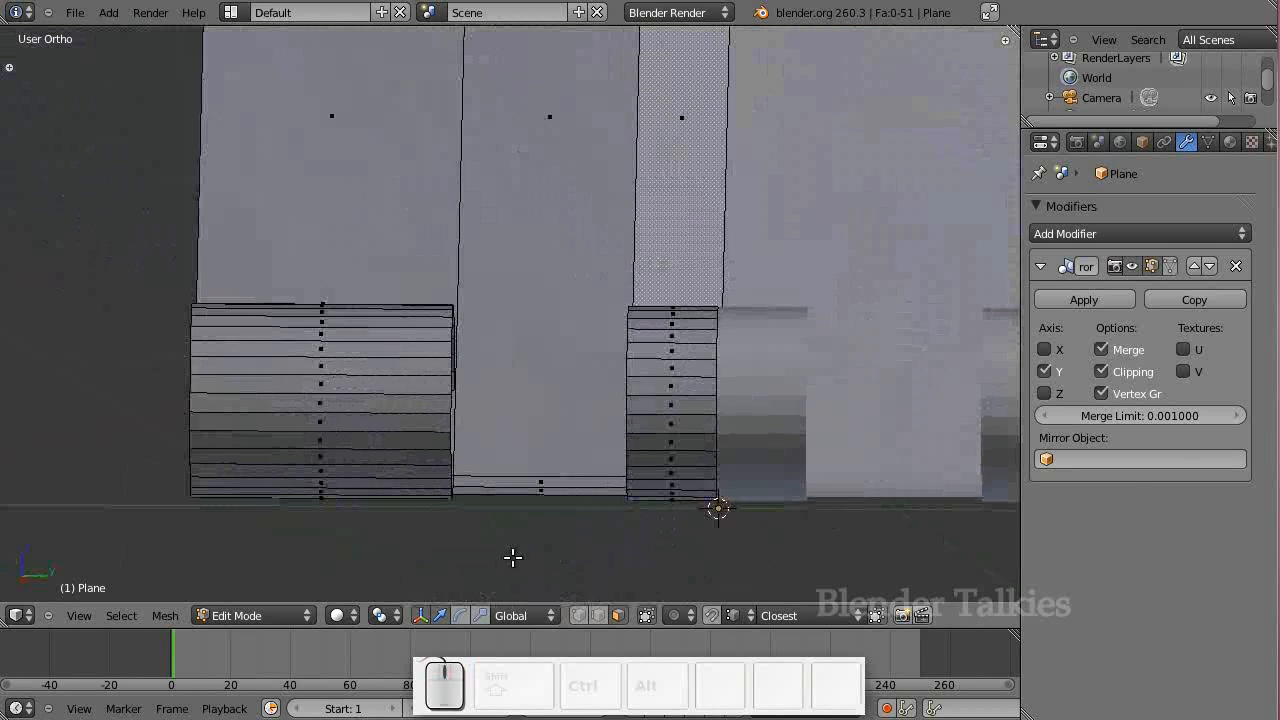
{"action": "left_click", "coordinate": [584, 617]}
{"action": "middle_click_drag", "start_coordinate": [543, 414], "coordinate": [530, 425]}
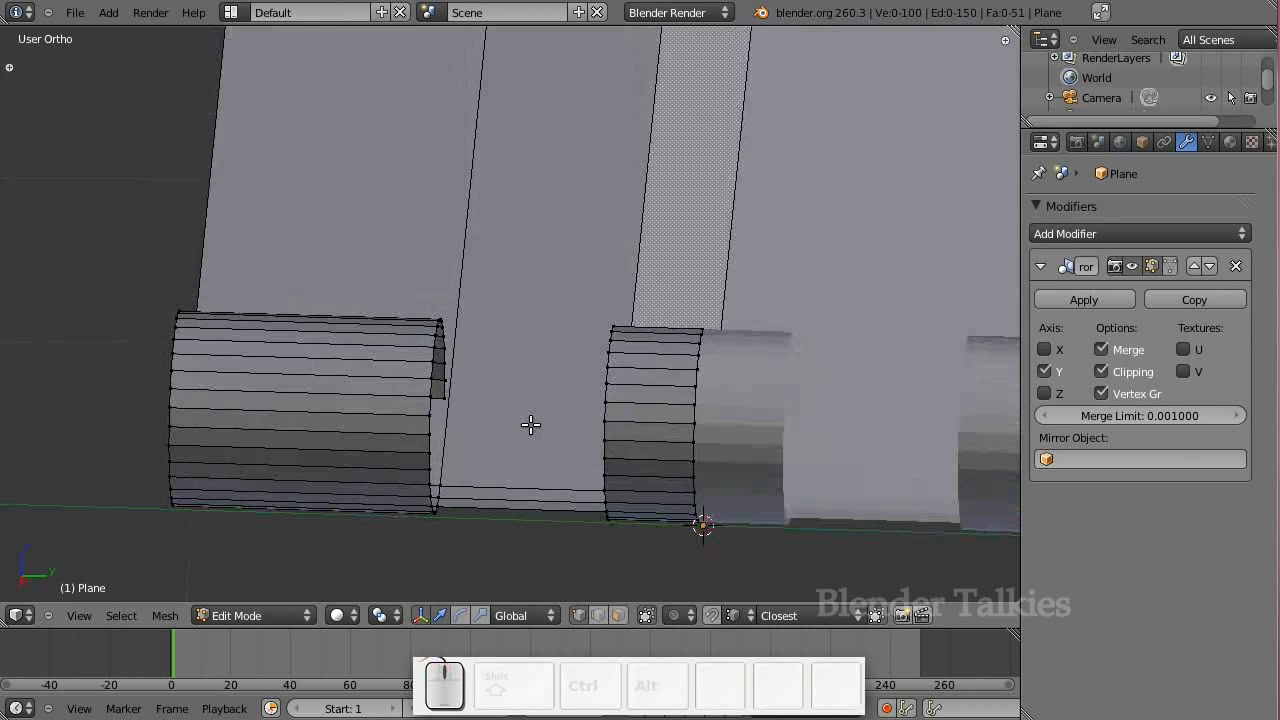
{"action": "key", "text": "KP_7"}
{"action": "right_click", "coordinate": [755, 364]}
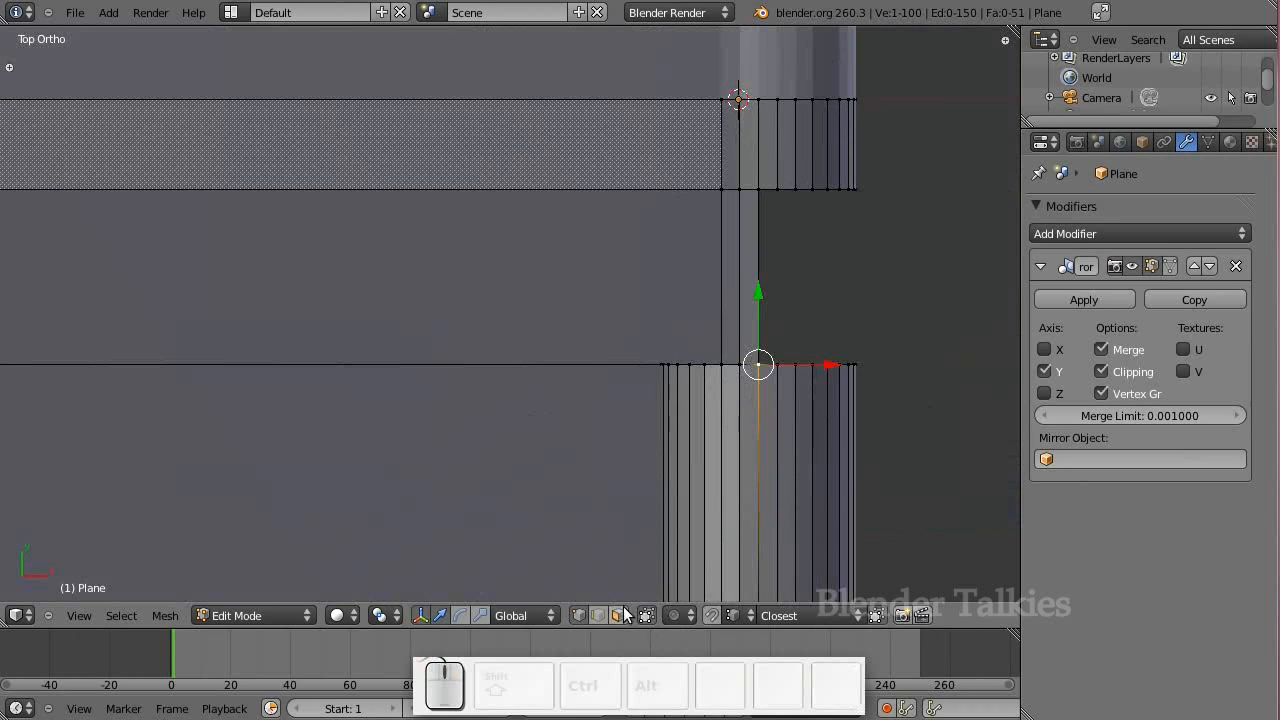
{"action": "left_click", "coordinate": [680, 615]}
{"action": "left_click", "coordinate": [688, 576]}
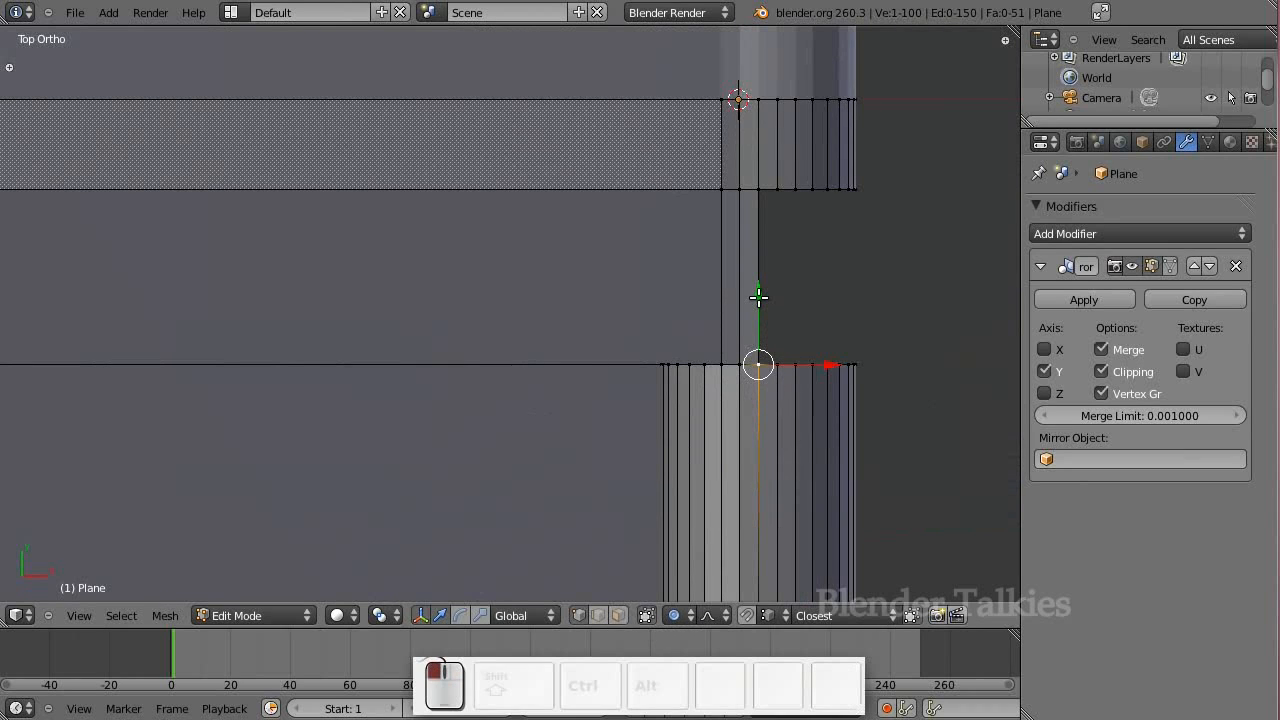
{"action": "mouse_move", "coordinate": [758, 297]}
{"action": "left_mouse_down"}
{"action": "mouse_move", "coordinate": [766, 206]}
{"action": "mouse_move", "coordinate": [755, 231]}
{"action": "left_mouse_up"}
{"action": "scroll", "coordinate": [762, 289], "scroll_direction": "up", "scroll_amount": 6}
{"action": "scroll", "coordinate": [762, 288], "scroll_direction": "up", "scroll_amount": 7}
{"action": "scroll", "coordinate": [765, 288], "scroll_direction": "up", "scroll_amount": 2}
{"action": "scroll", "coordinate": [766, 247], "scroll_direction": "down", "scroll_amount": 2}
{"action": "scroll", "coordinate": [766, 217], "scroll_direction": "down", "scroll_amount": 2}
{"action": "scroll", "coordinate": [763, 219], "scroll_direction": "down", "scroll_amount": 1}
{"action": "scroll", "coordinate": [763, 218], "scroll_direction": "up", "scroll_amount": 2}
{"action": "scroll", "coordinate": [763, 219], "scroll_direction": "up", "scroll_amount": 2}
{"action": "scroll", "coordinate": [760, 223], "scroll_direction": "up", "scroll_amount": 1}
{"action": "scroll", "coordinate": [755, 231], "scroll_direction": "up", "scroll_amount": 1}
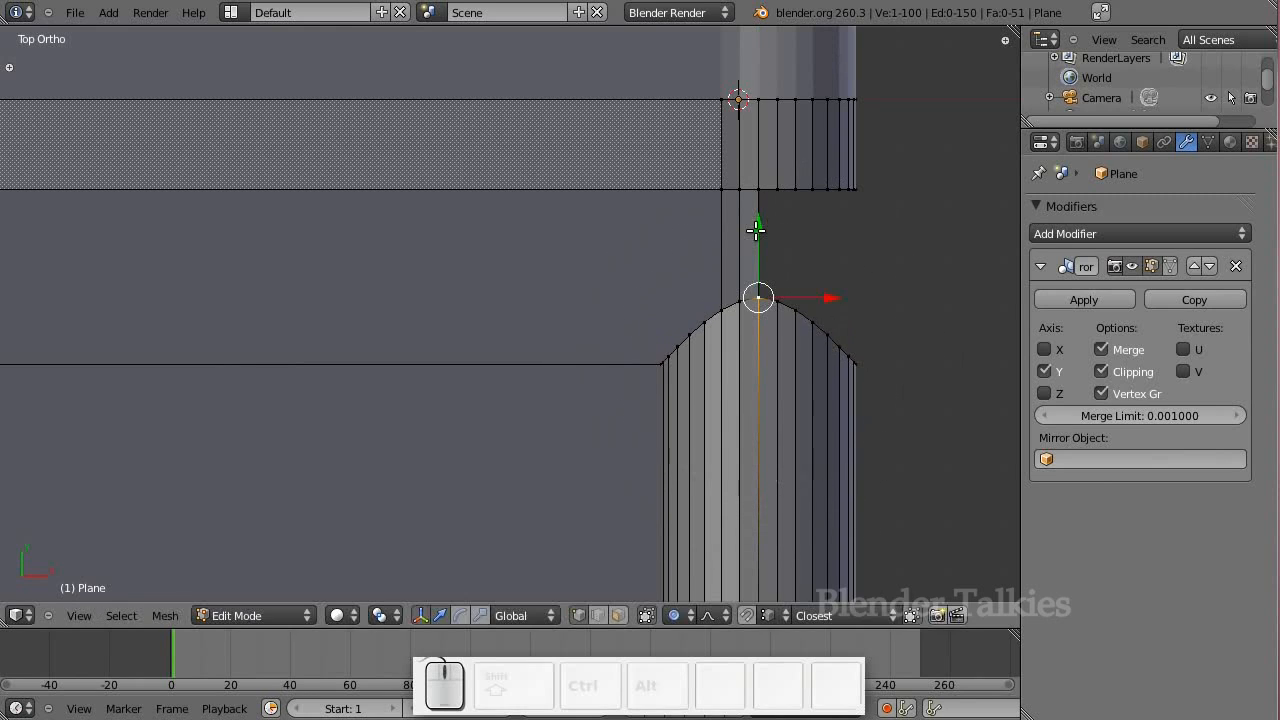
Set the proportional falloff to Sharp and pull the narrow curl's end vertex about 0.14 along Y, adjusting the influence to slope its edge
{"action": "middle_click_drag", "start_coordinate": [777, 287], "coordinate": [826, 300]}
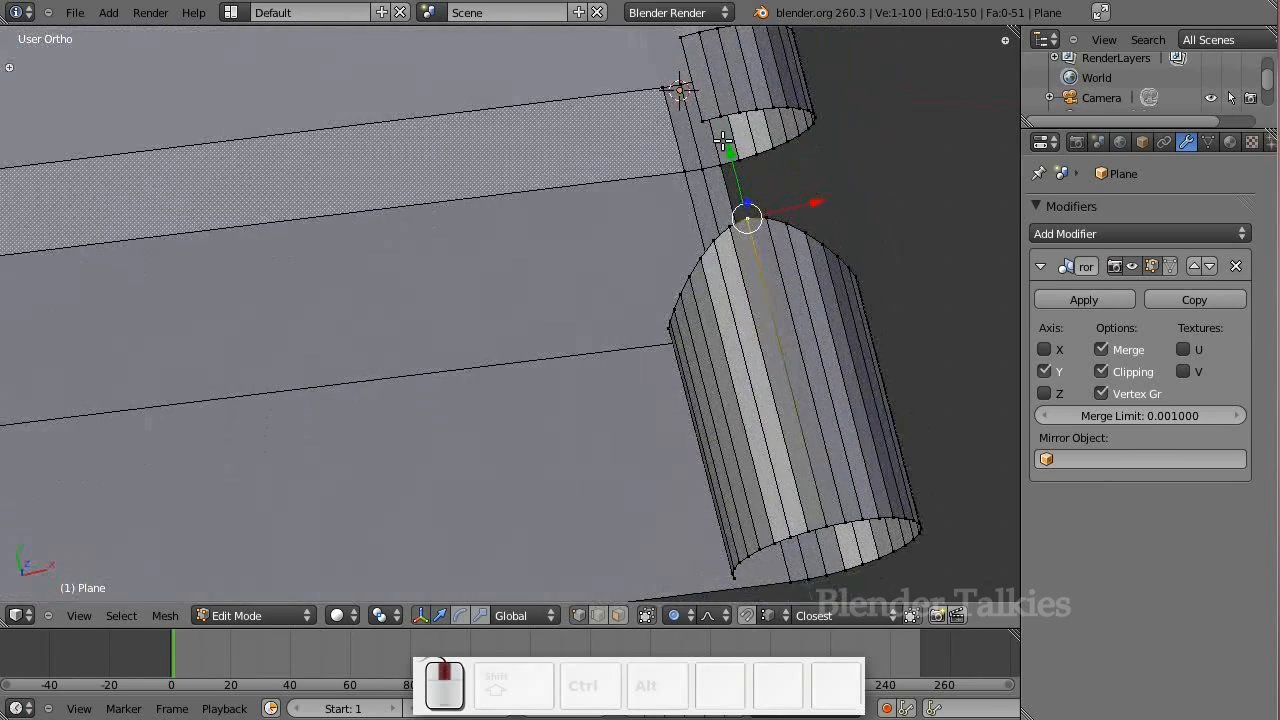
{"action": "right_click", "coordinate": [698, 115]}
{"action": "middle_click_drag", "start_coordinate": [754, 223], "coordinate": [514, 129]}
{"action": "left_click", "coordinate": [718, 616]}
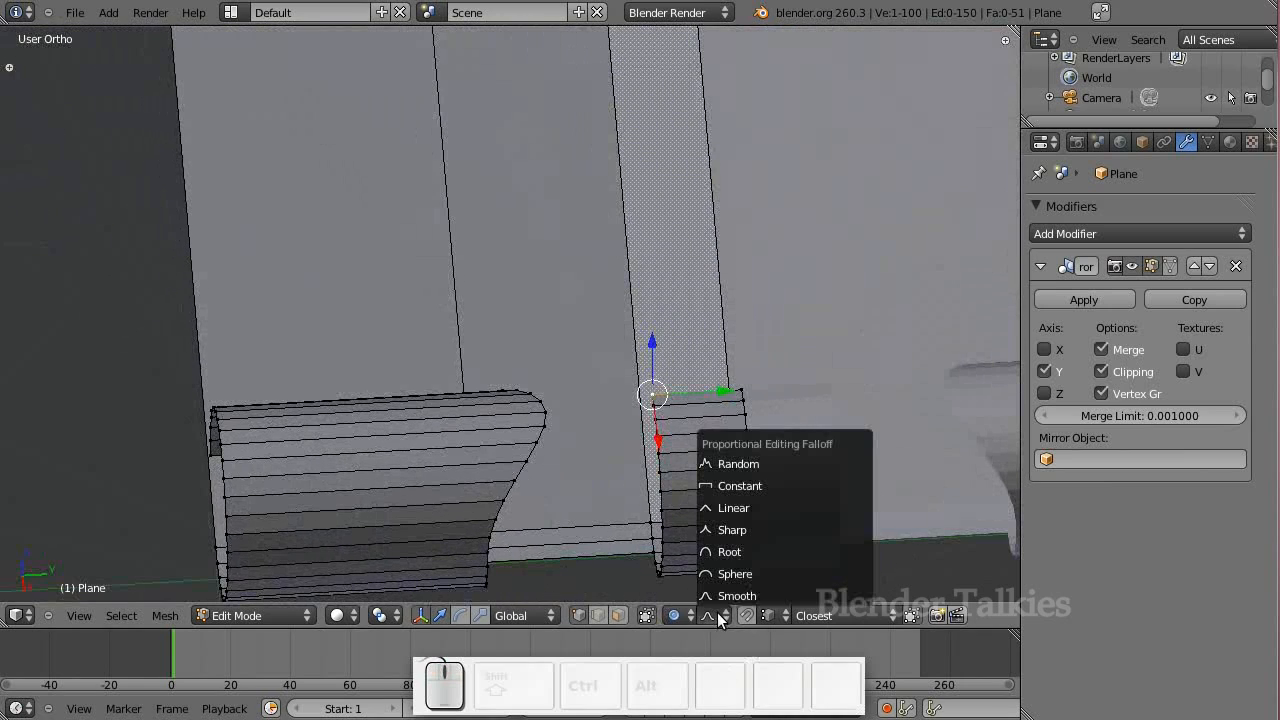
{"action": "left_click", "coordinate": [733, 530]}
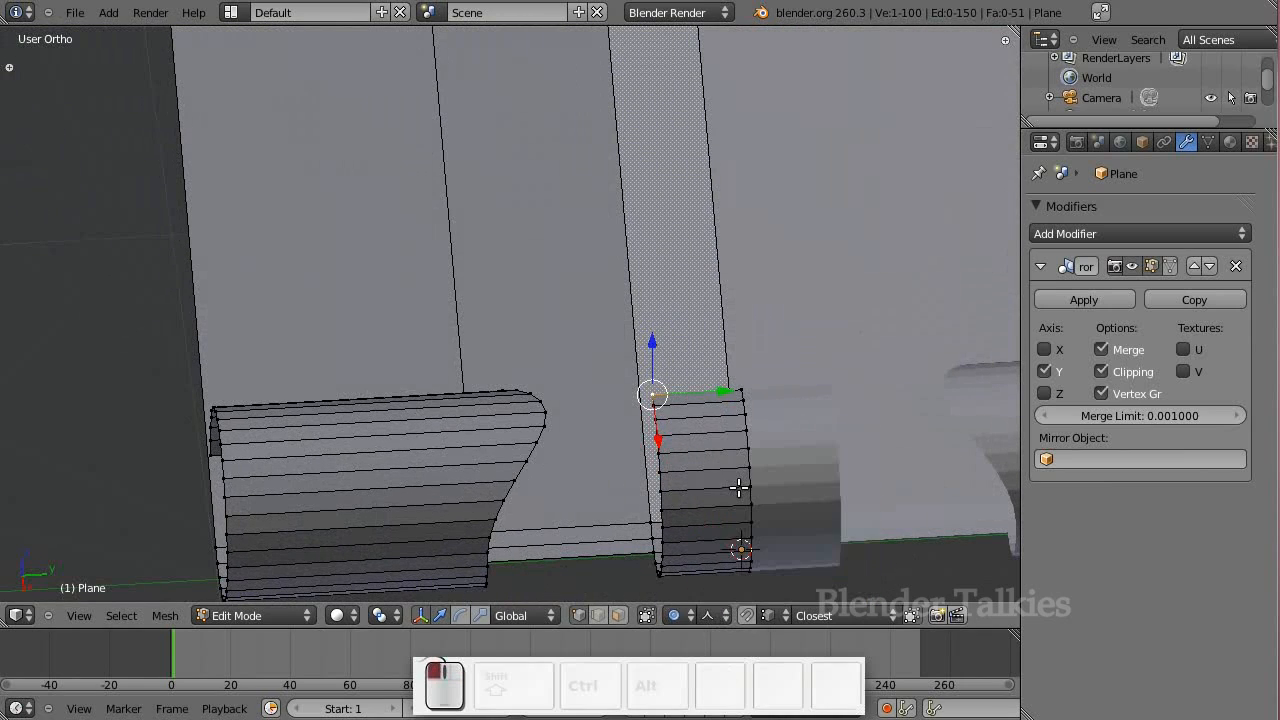
{"action": "left_click_drag", "start_coordinate": [716, 391], "coordinate": [792, 402]}
{"action": "scroll", "coordinate": [757, 391], "scroll_direction": "down", "scroll_amount": 3}
{"action": "scroll", "coordinate": [760, 391], "scroll_direction": "down", "scroll_amount": 3}
{"action": "scroll", "coordinate": [766, 403], "scroll_direction": "up", "scroll_amount": 4}
{"action": "scroll", "coordinate": [791, 401], "scroll_direction": "down", "scroll_amount": 2}
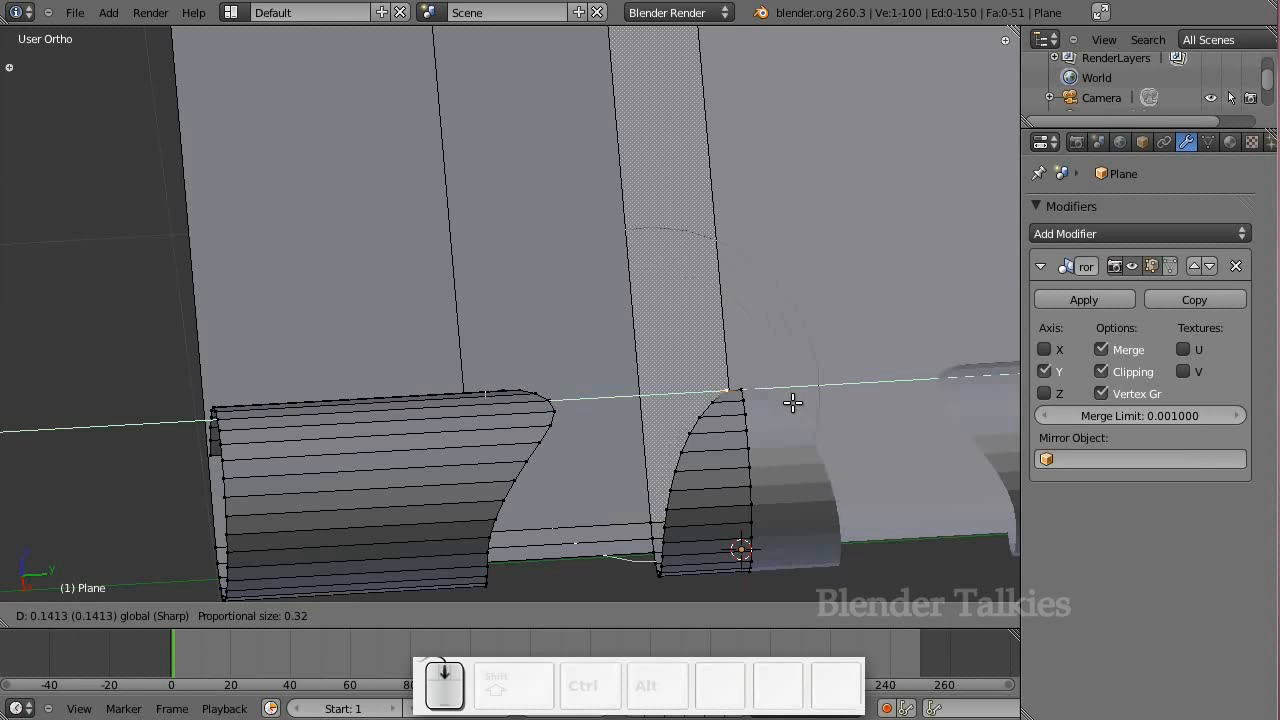
{"action": "left_click", "coordinate": [792, 402]}
{"action": "middle_click_drag", "start_coordinate": [792, 402], "coordinate": [883, 437]}
{"action": "key", "text": "a"}
Add two edge loops across the flat plane, sliding one close to the curls and the other close to the free end
{"action": "middle_click_drag", "start_coordinate": [713, 407], "coordinate": [808, 391]}
{"action": "middle_click_drag", "start_coordinate": [508, 383], "coordinate": [491, 397]}
{"action": "key", "text": "ctrl+r"}
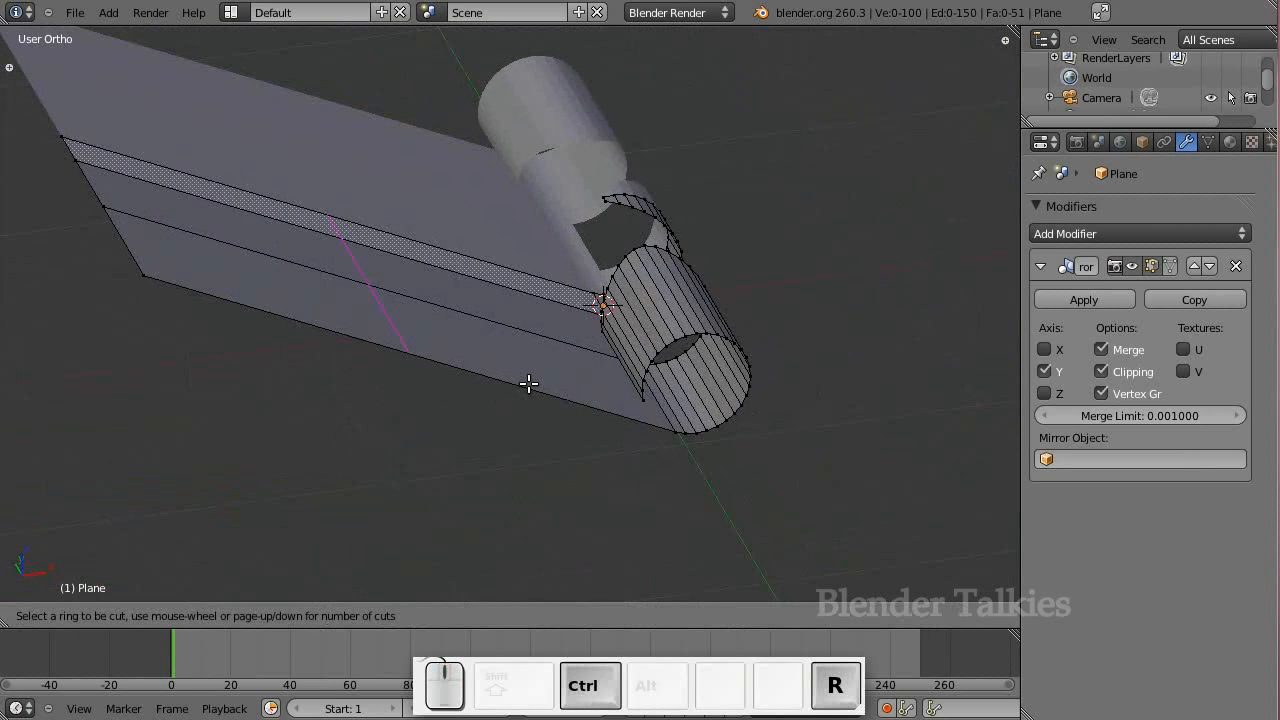
{"action": "left_click", "coordinate": [528, 383]}
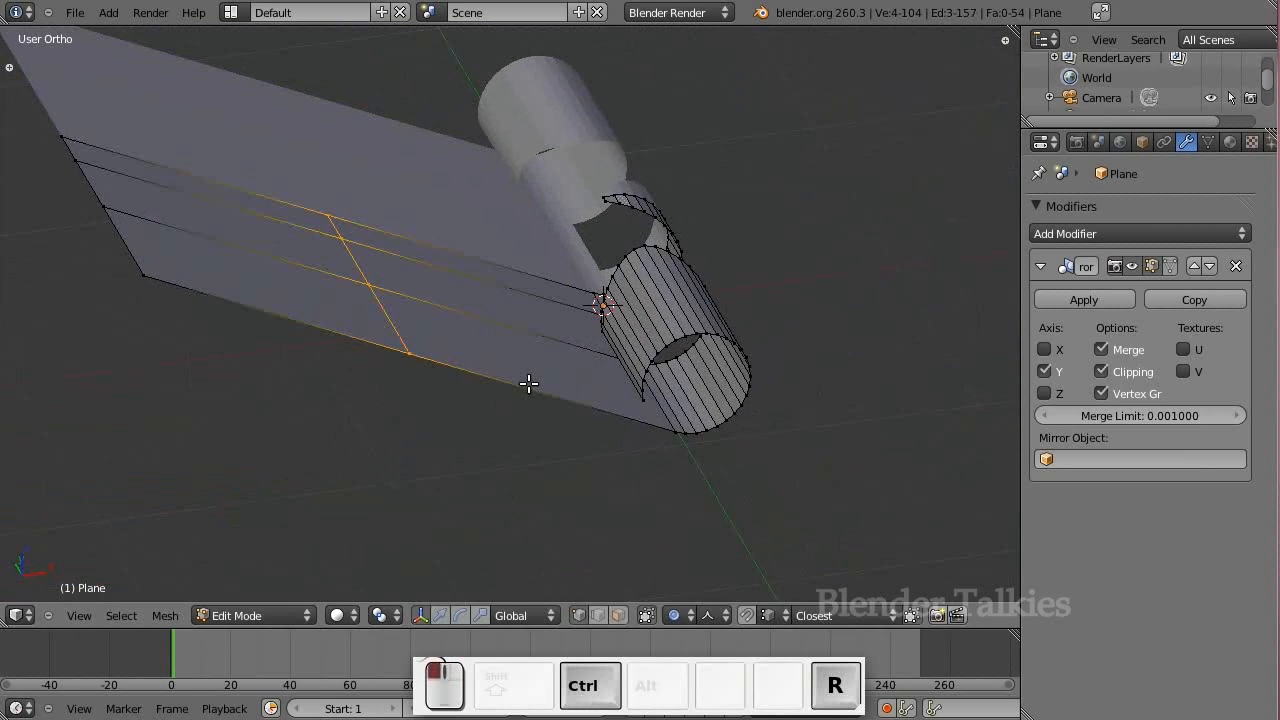
{"action": "left_click", "coordinate": [772, 421]}
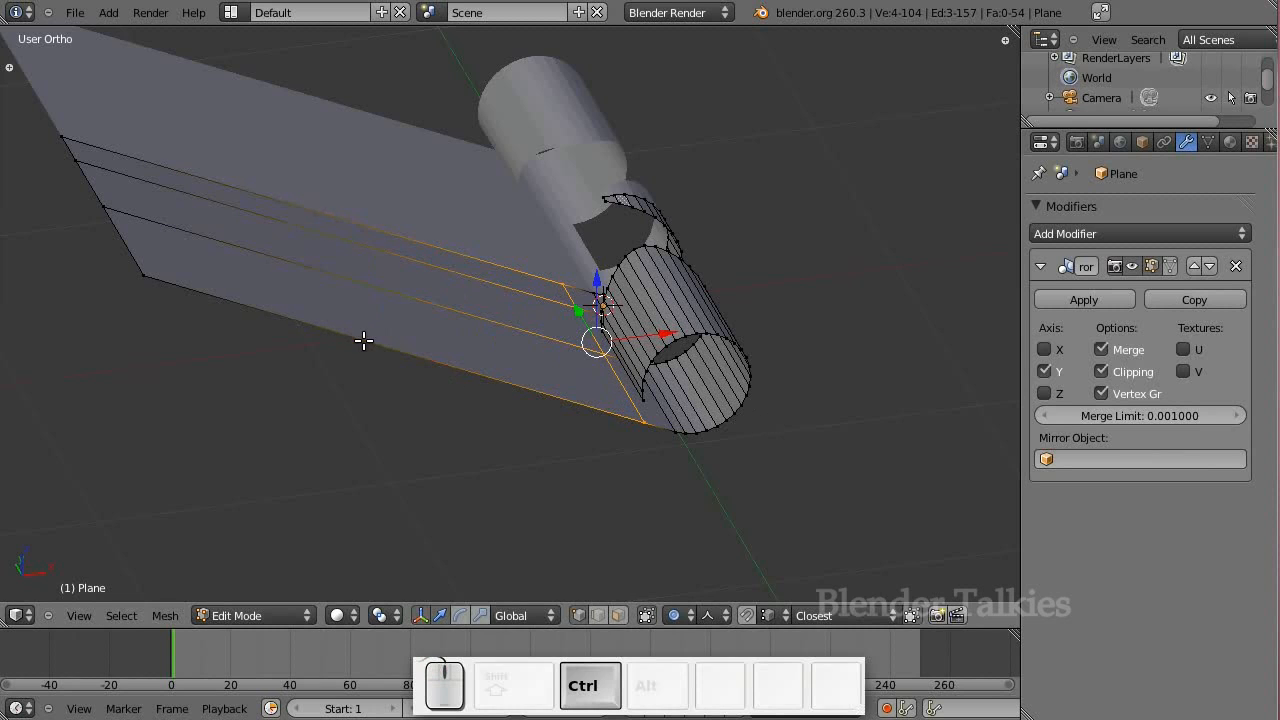
{"action": "key", "text": "ctrl+r"}
{"action": "left_click", "coordinate": [300, 338]}
{"action": "left_click", "coordinate": [137, 321]}
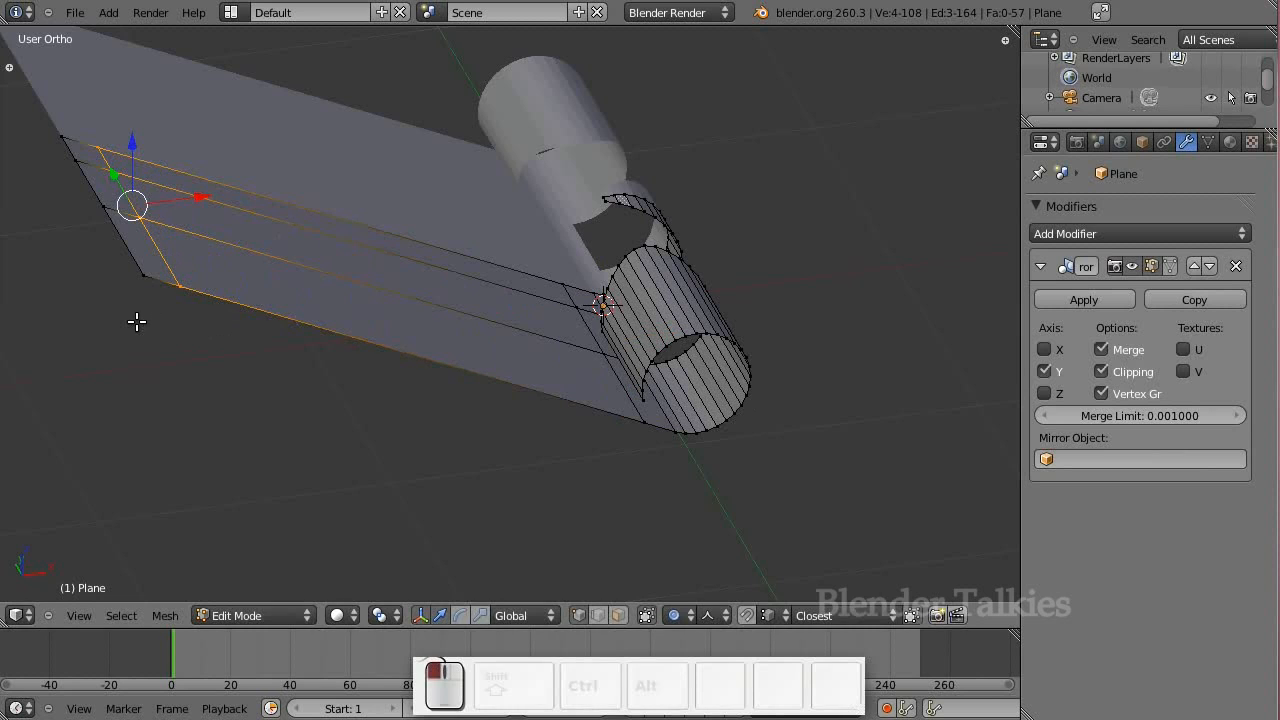
{"action": "middle_click_drag", "start_coordinate": [565, 350], "coordinate": [565, 369]}
{"action": "key", "text": "a"}
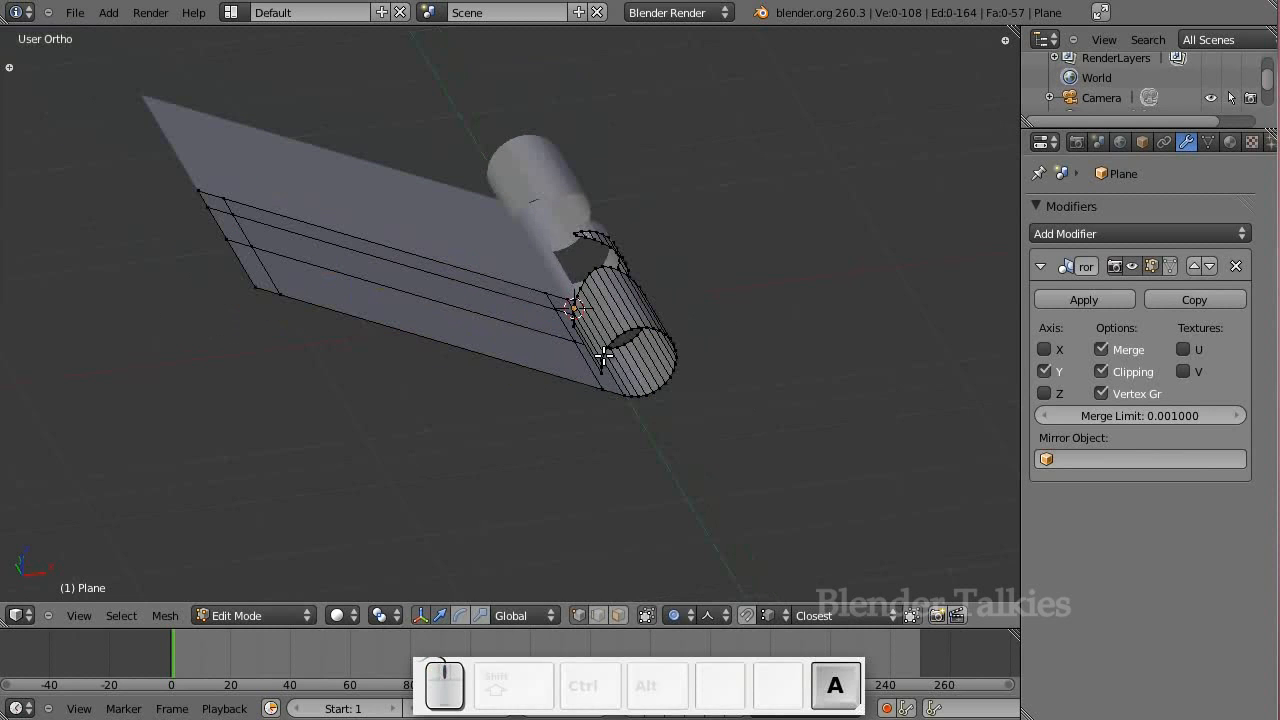
Add a second Mirror modifier that mirrors the mesh across Z instead of X and applies to the editing cage
{"action": "key", "text": "KP_1"}
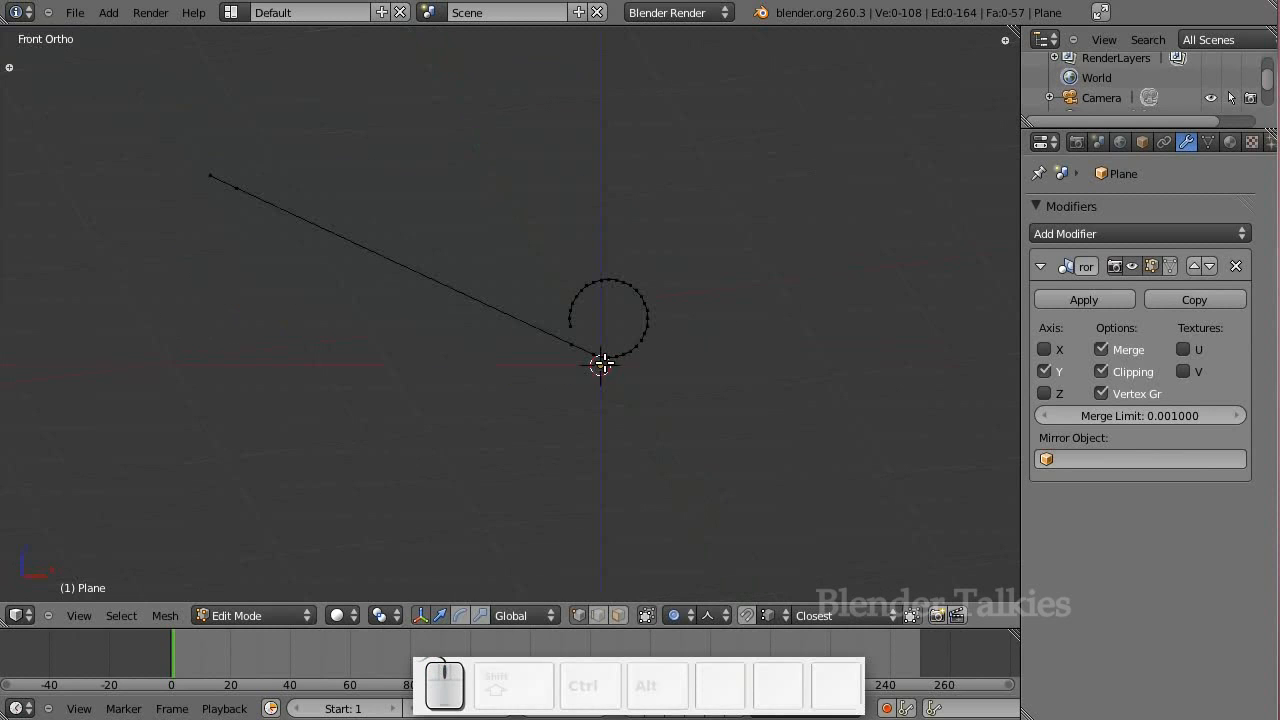
{"action": "key", "text": "a"}
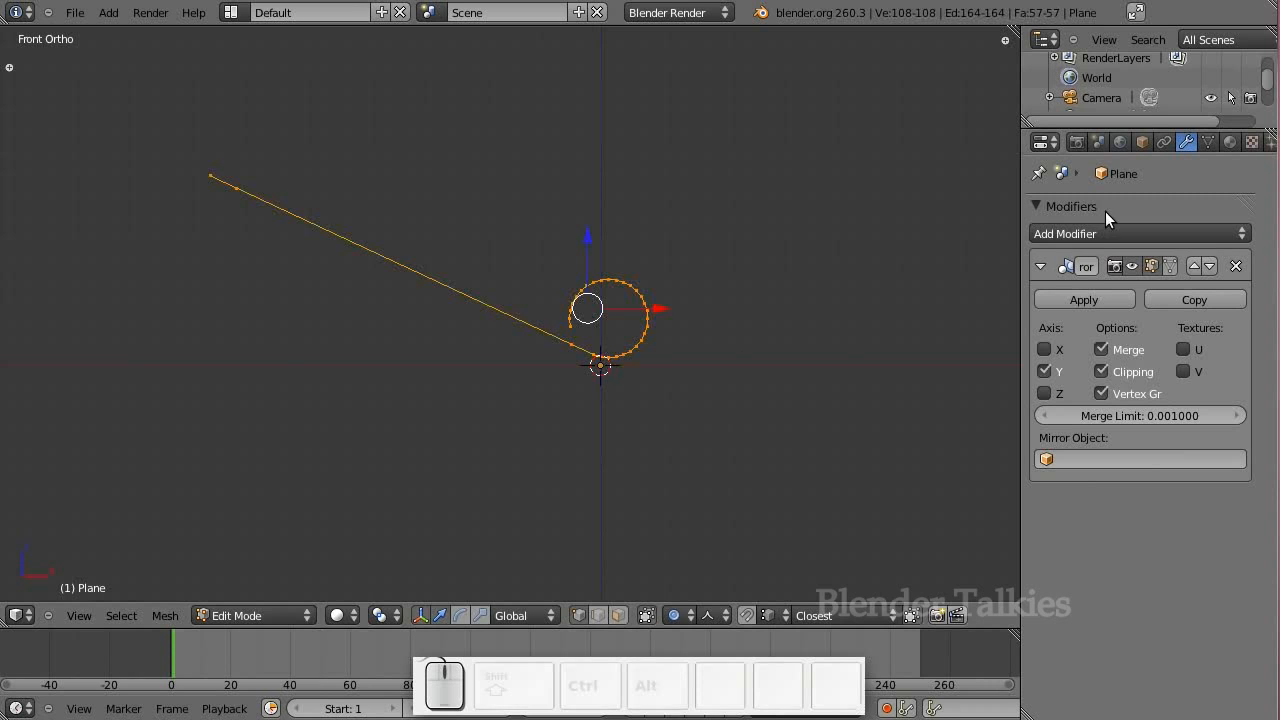
{"action": "left_click", "coordinate": [1043, 262]}
{"action": "left_click", "coordinate": [1047, 235]}
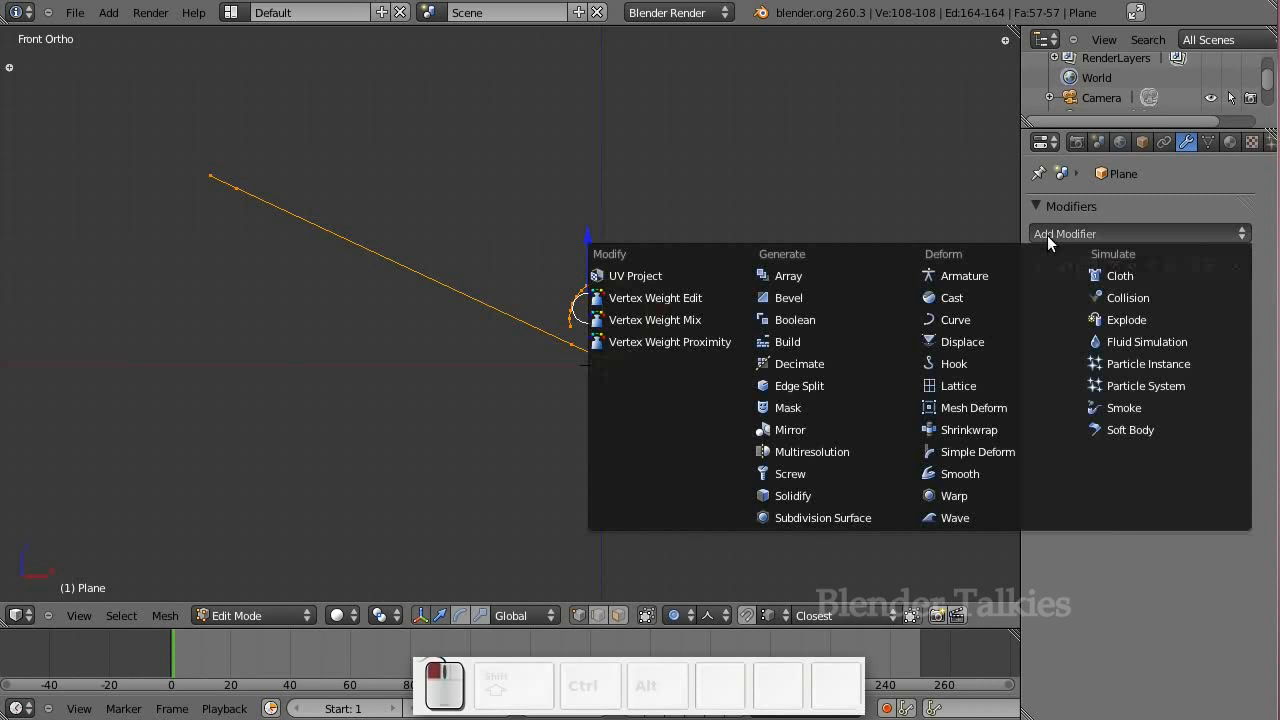
{"action": "left_click", "coordinate": [797, 429]}
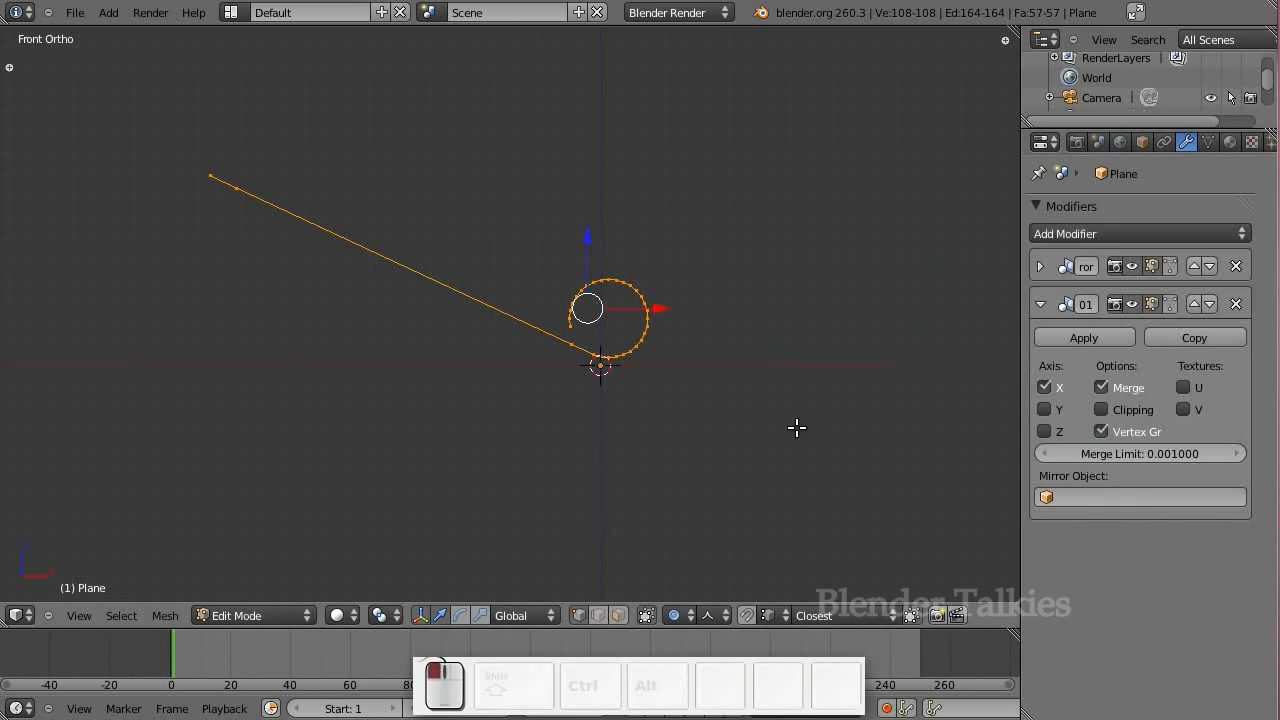
{"action": "left_click", "coordinate": [1045, 387]}
{"action": "left_click", "coordinate": [1044, 431]}
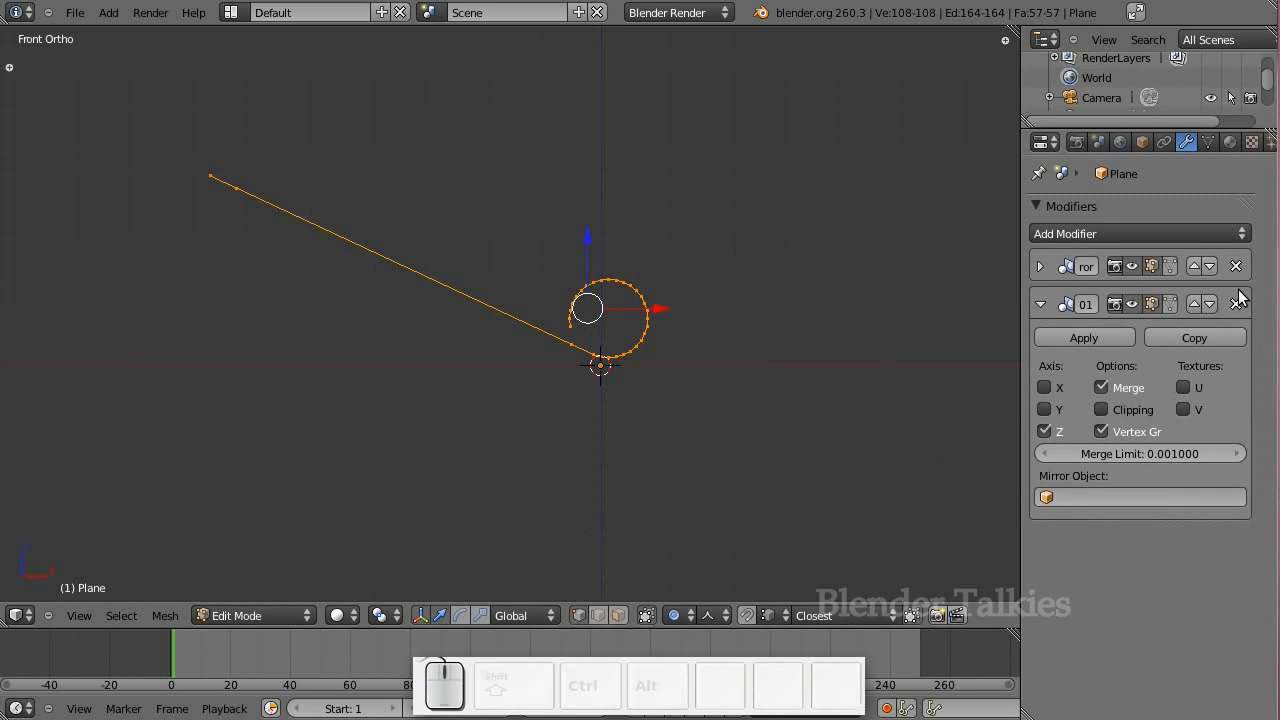
{"action": "left_click", "coordinate": [1150, 301]}
Lower the whole mesh slightly along Z towards its mirrored copy and disable proportional editing
{"action": "left_click_drag", "start_coordinate": [583, 248], "coordinate": [585, 265]}
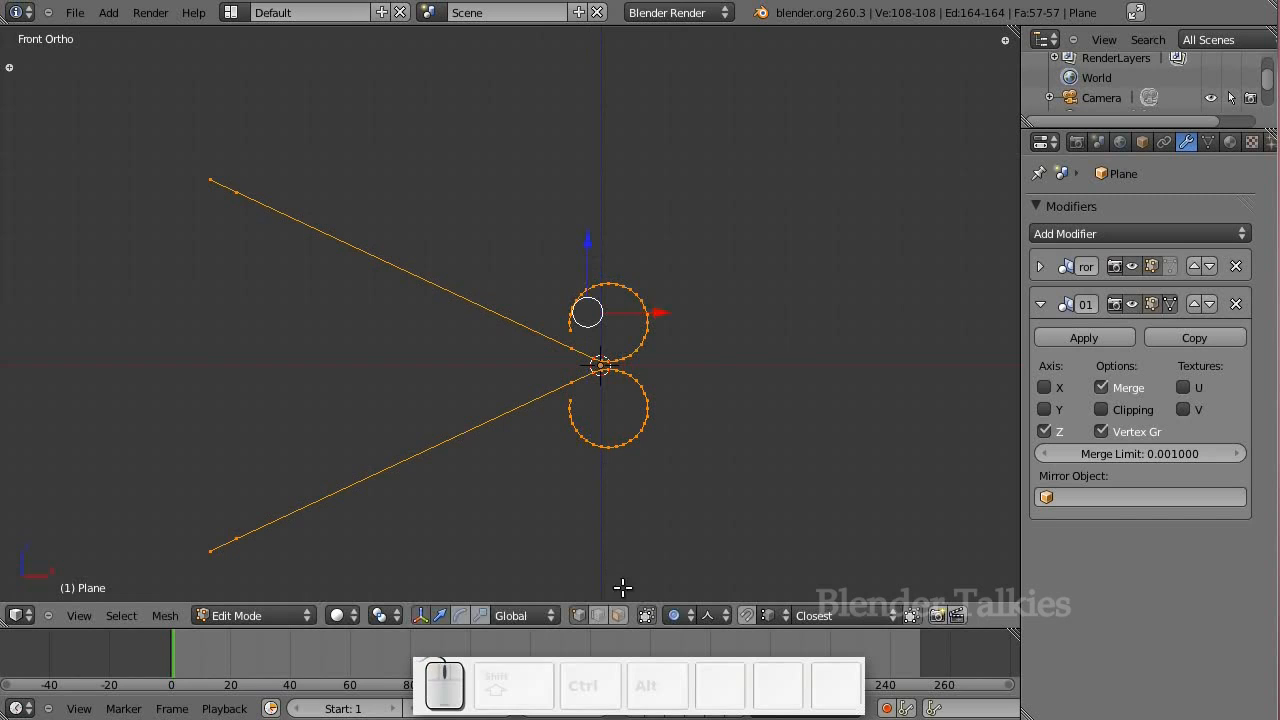
{"action": "left_click", "coordinate": [675, 615]}
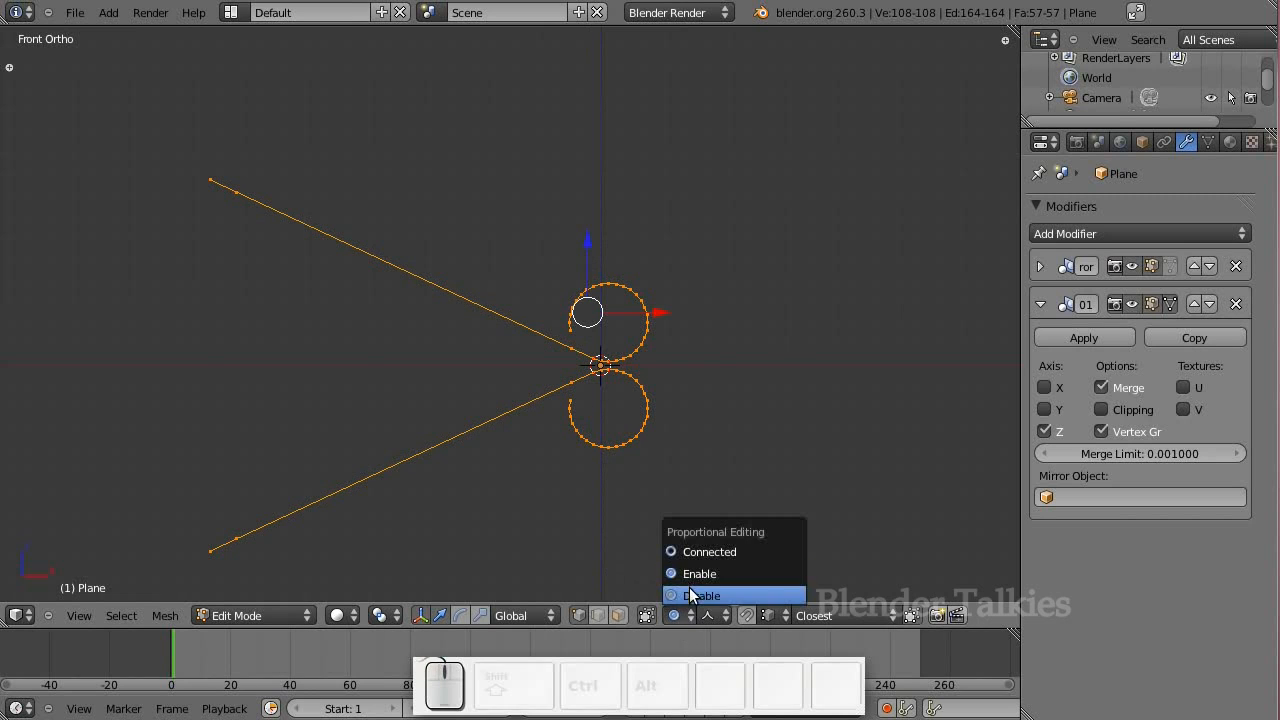
{"action": "left_click", "coordinate": [689, 587]}
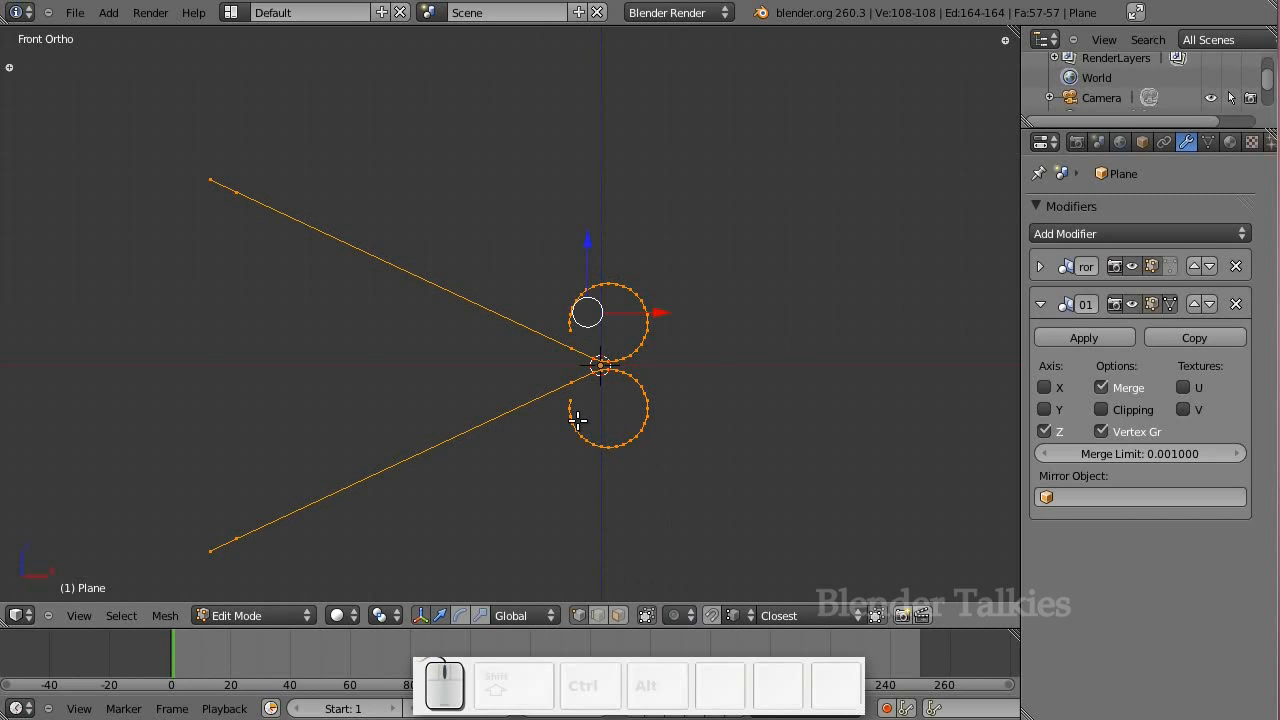
In wireframe front view, extrude the plane's free-end vertices diagonally outward and down to form a short bevelled strip
{"action": "key", "text": "z"}
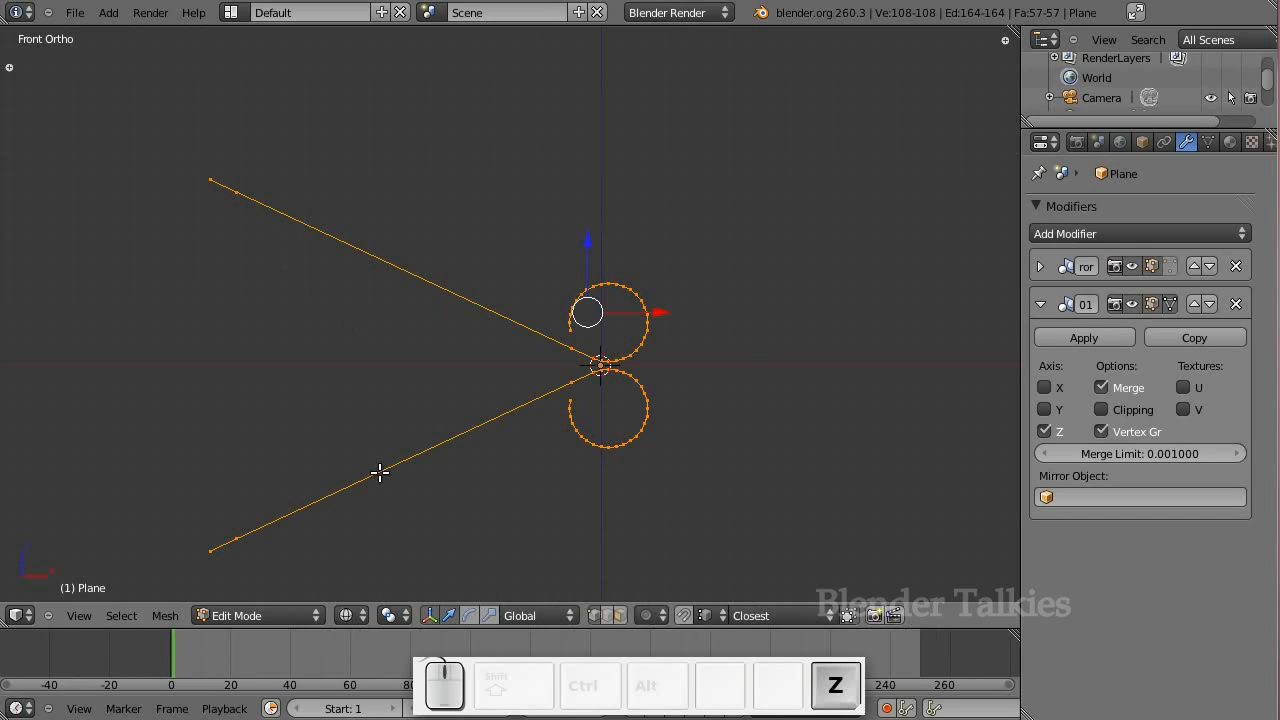
{"action": "key", "text": "a"}
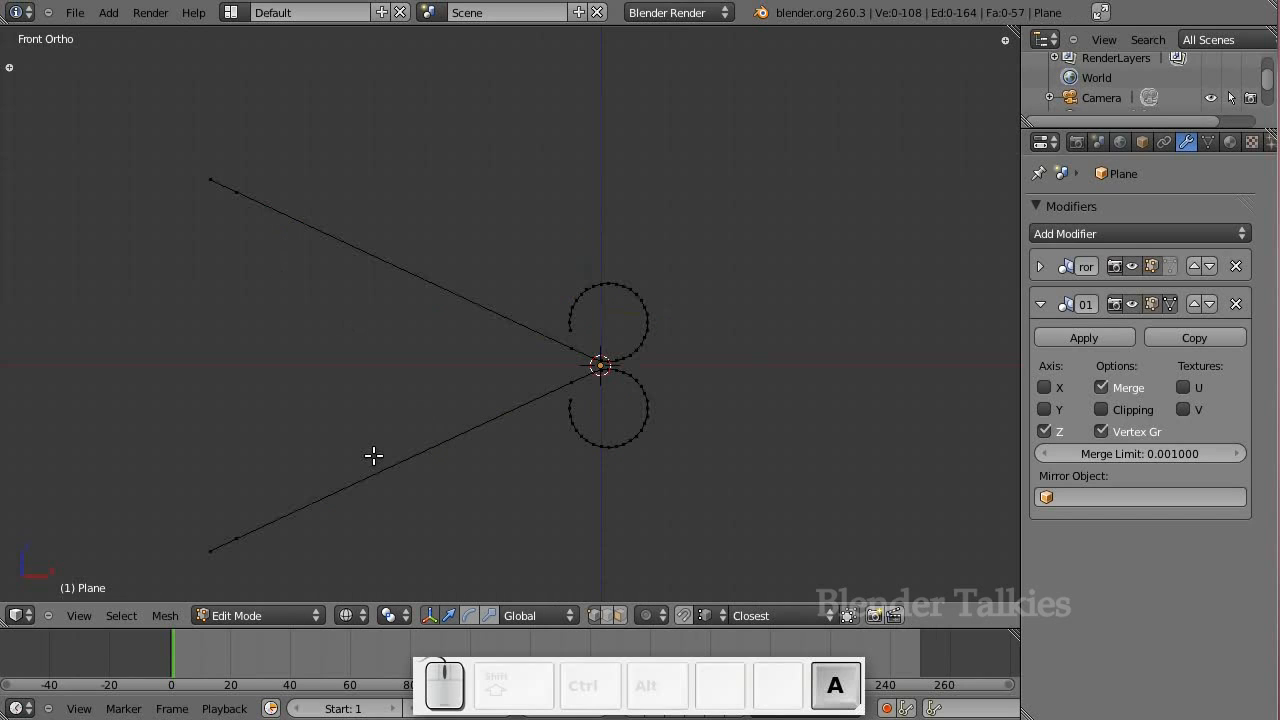
{"action": "middle_click_drag", "start_coordinate": [363, 401], "coordinate": [489, 340], "text": "shift"}
{"action": "key", "text": "b"}
{"action": "left_click_drag", "start_coordinate": [333, 163], "coordinate": [400, 207]}
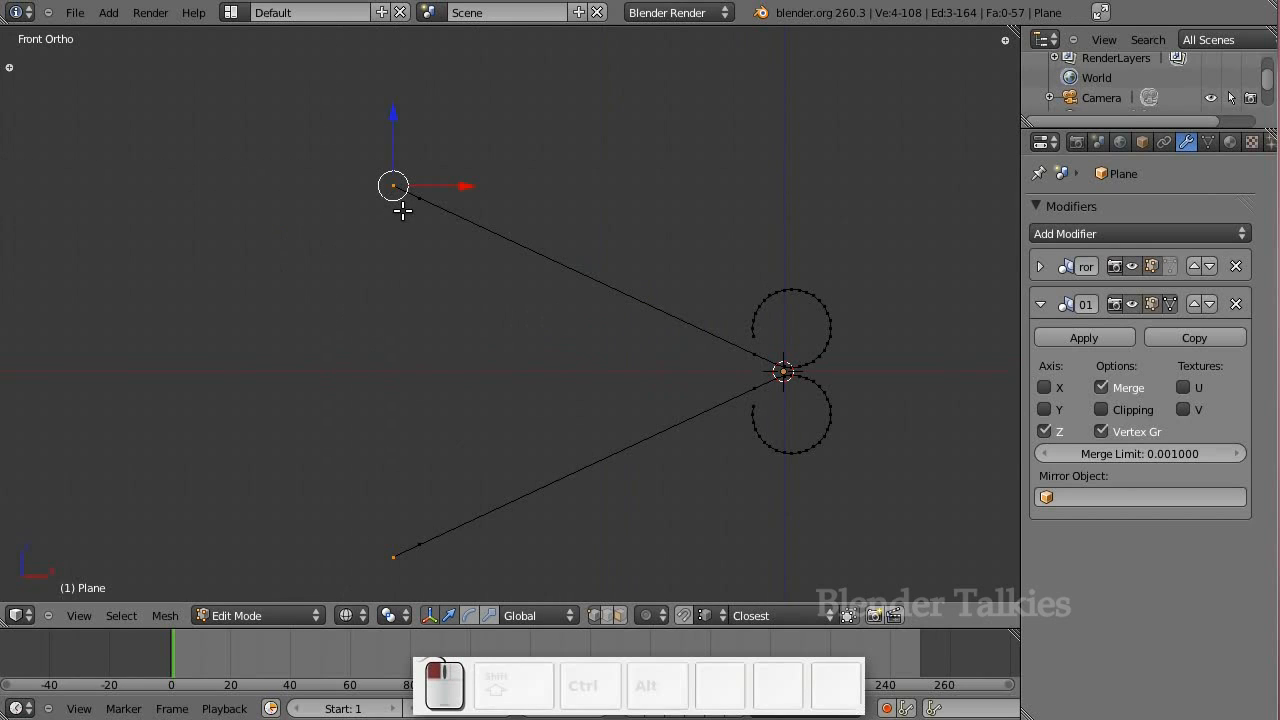
{"action": "key", "text": "e"}
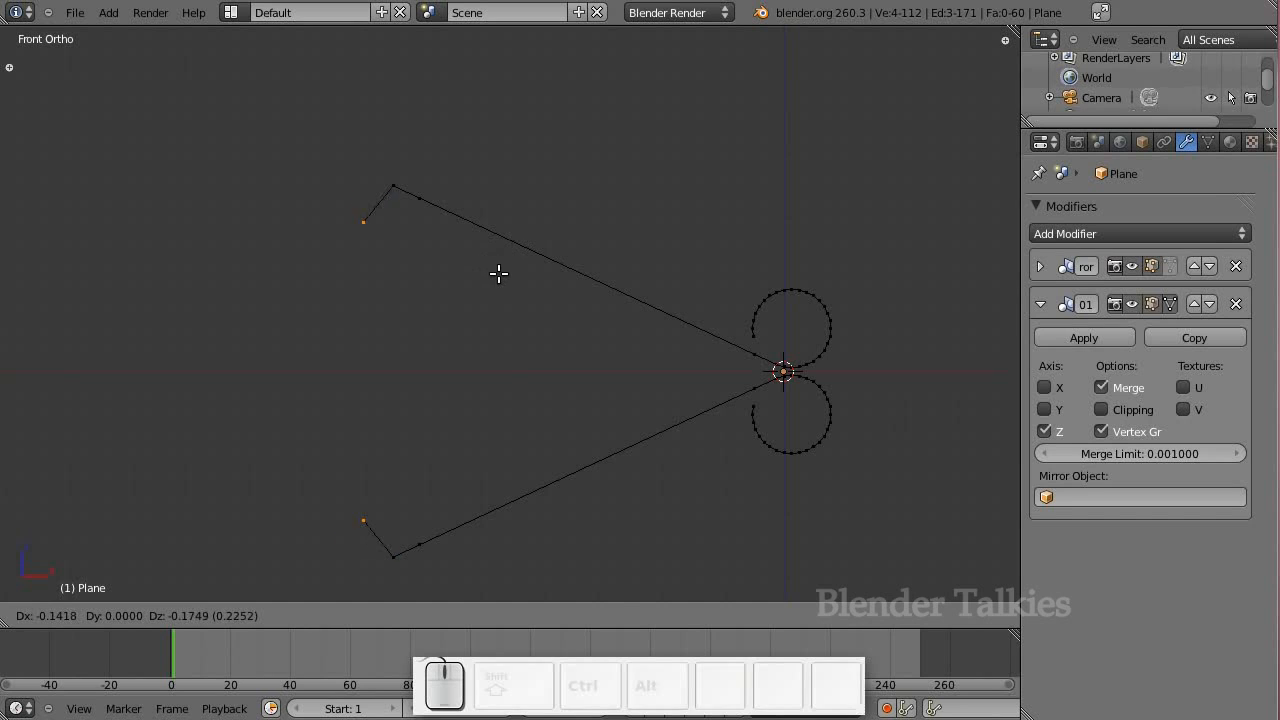
{"action": "left_click", "coordinate": [490, 273]}
Extrude the strip's end along Z, enable Clipping on the second mirror, and pull the end to the centre line to close the back
{"action": "key", "text": "e"}
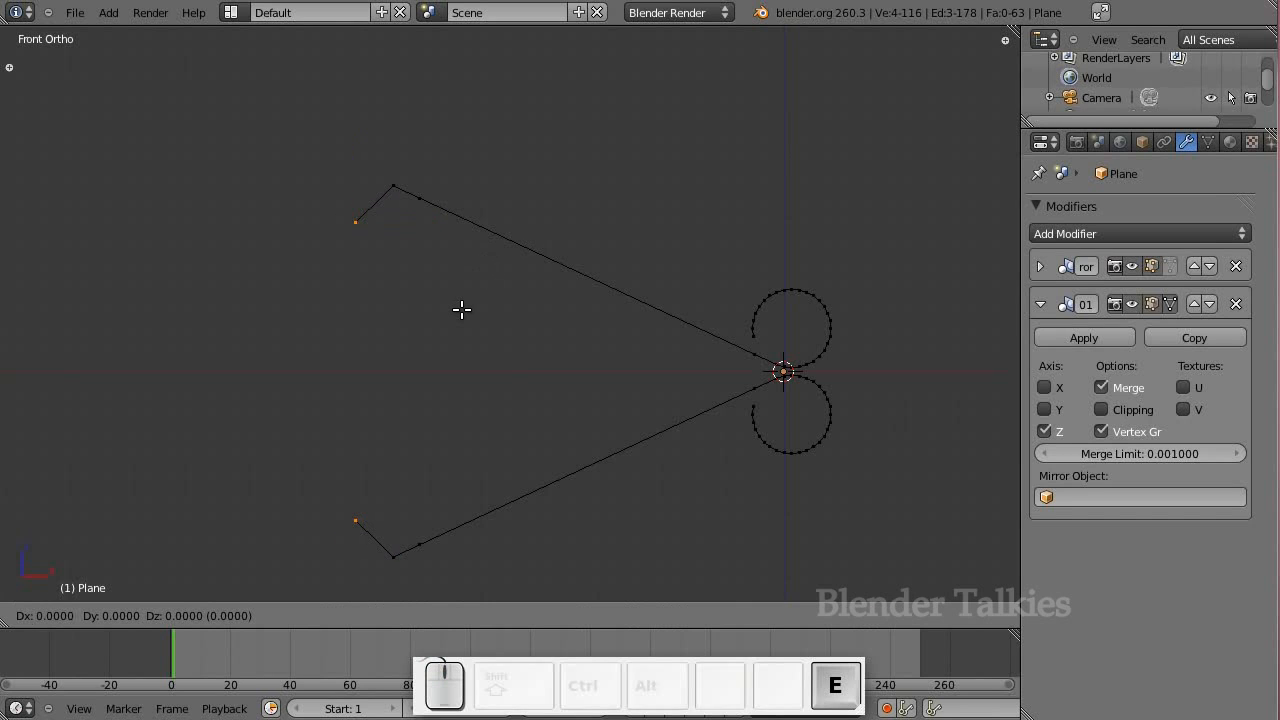
{"action": "key", "text": "z"}
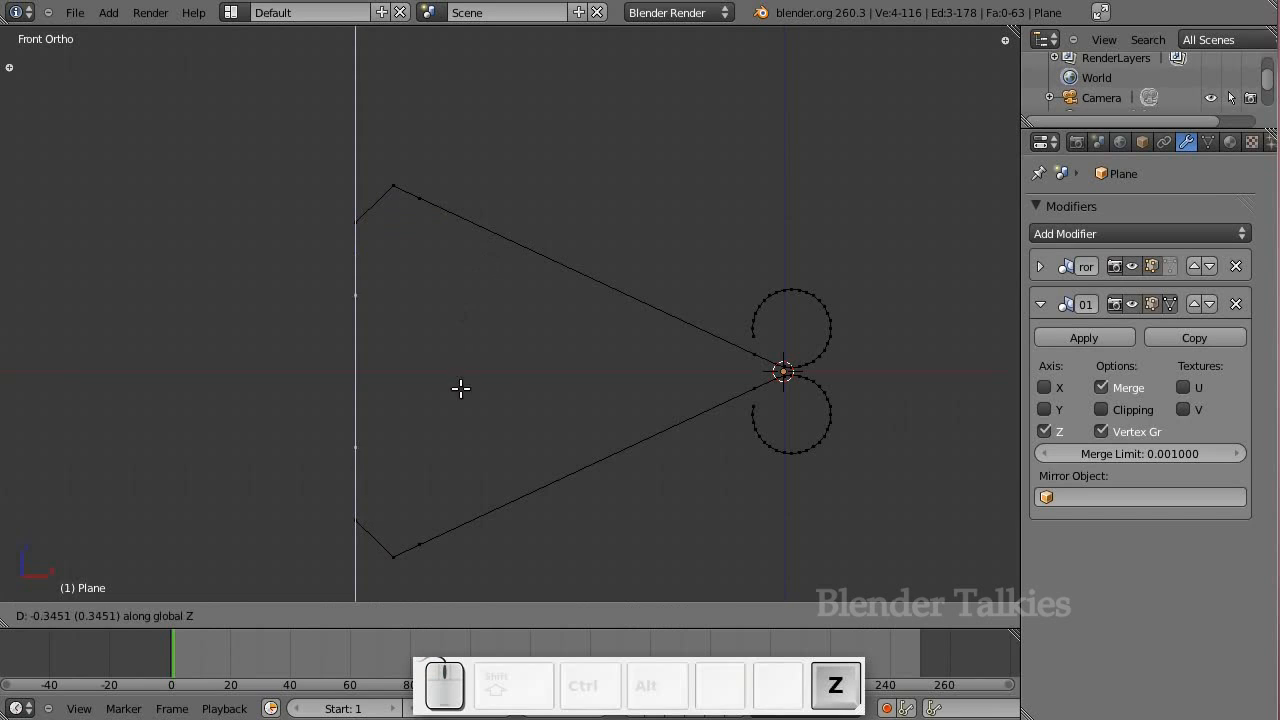
{"action": "left_click", "coordinate": [458, 399]}
{"action": "left_click", "coordinate": [1101, 409]}
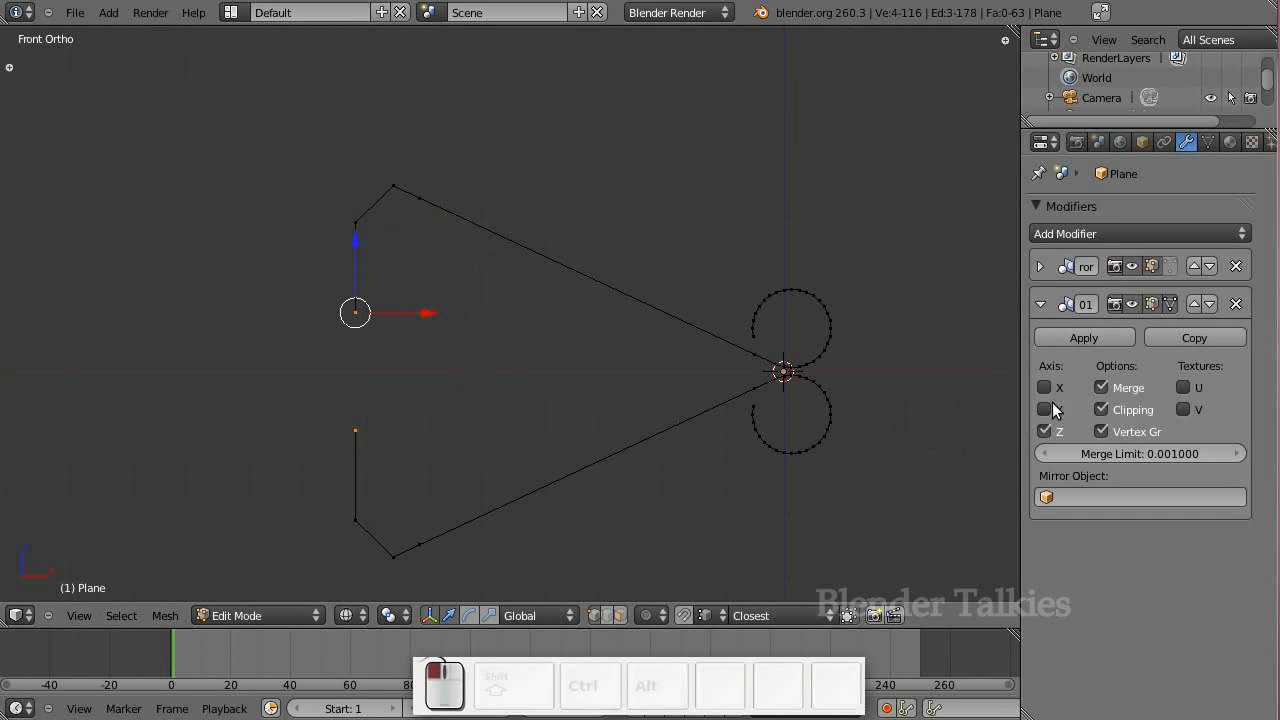
{"action": "left_click_drag", "start_coordinate": [355, 261], "coordinate": [355, 318]}
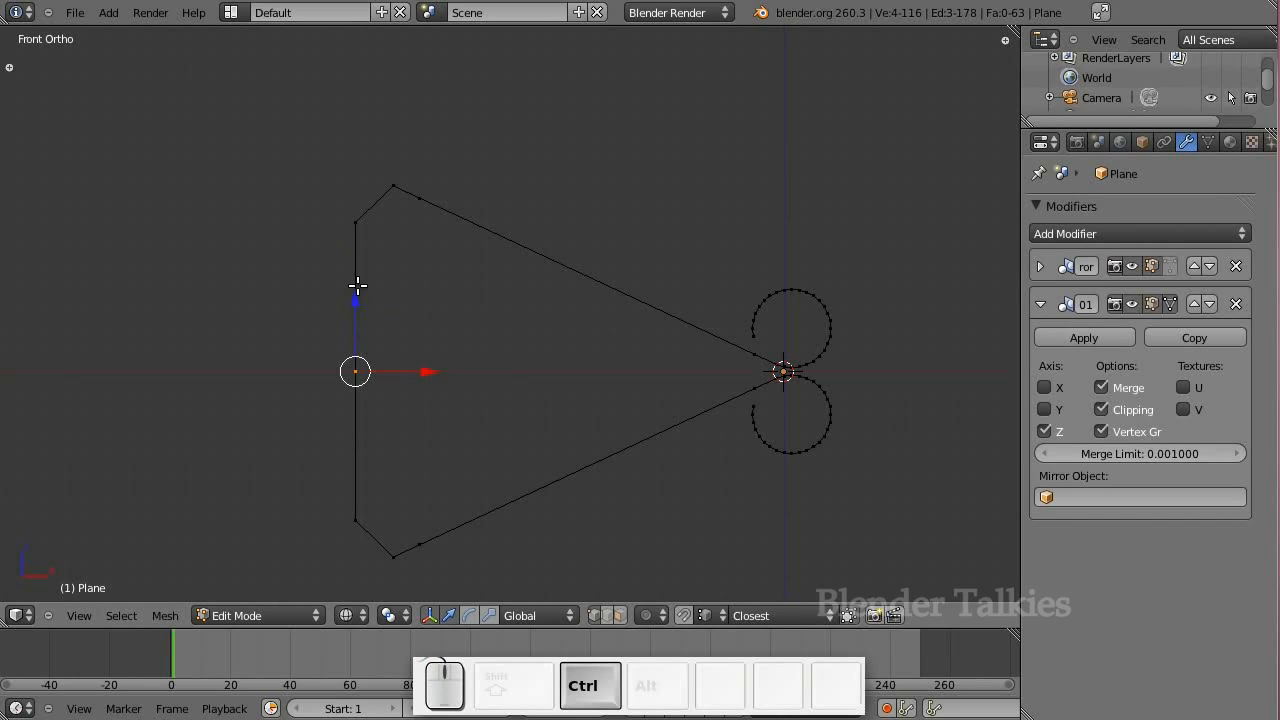
Add an edge loop midway along the upper half of the back wall and move the wall's centre edge inward along X
{"action": "left_click", "coordinate": [356, 290], "text": "ctrl"}
{"action": "key", "text": "a"}
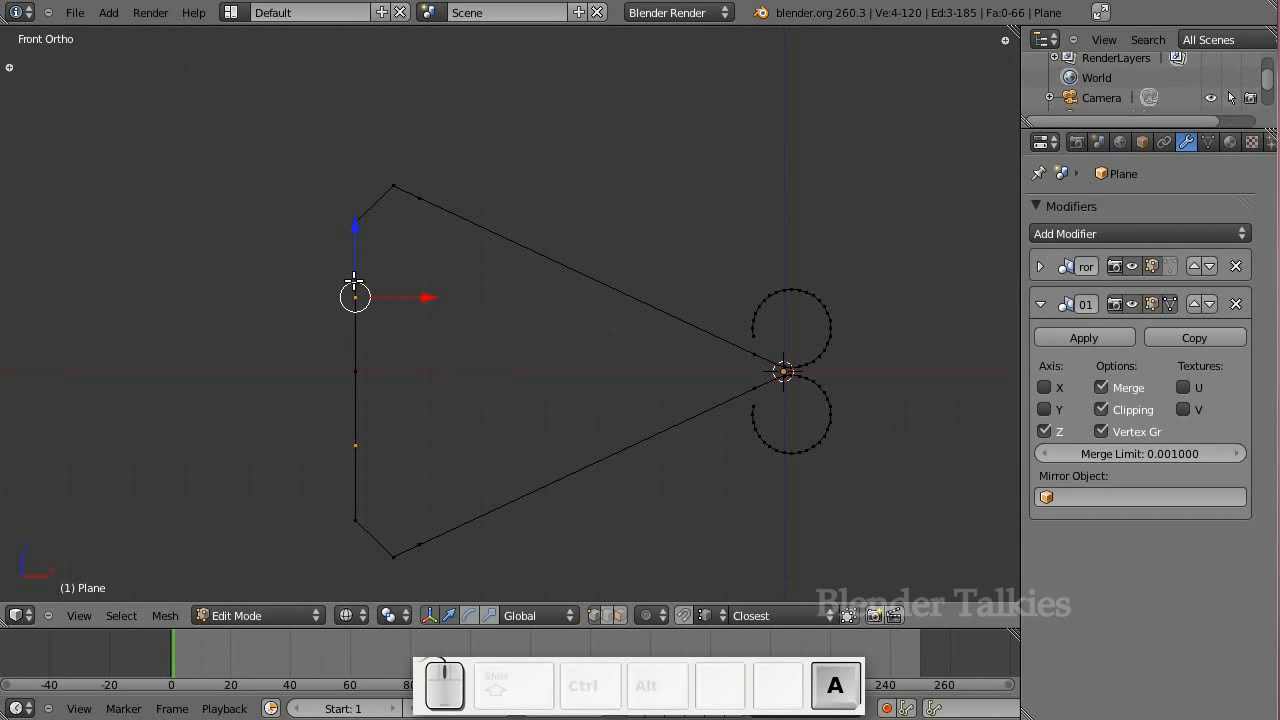
{"action": "key", "text": "b"}
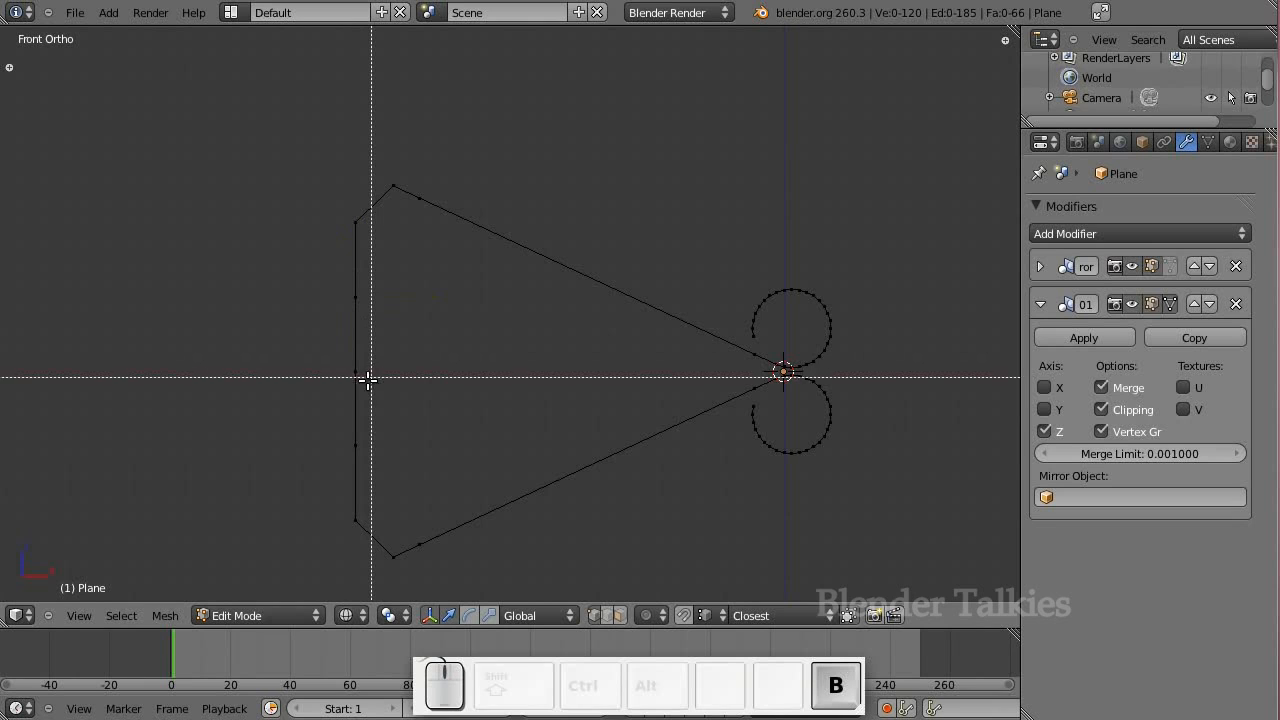
{"action": "left_click_drag", "start_coordinate": [314, 357], "coordinate": [444, 374]}
{"action": "middle_click_drag", "start_coordinate": [449, 358], "coordinate": [500, 417]}
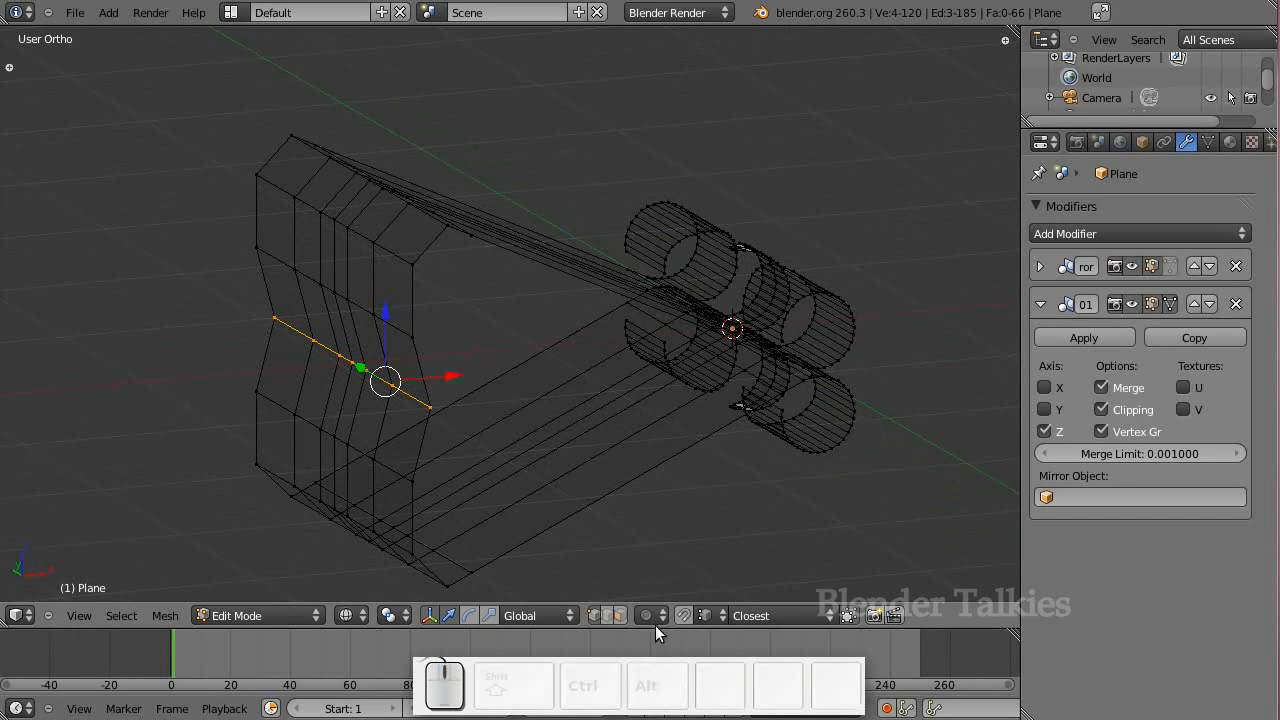
Switch to solid shading and face selection, and delete the three bevelled faces between the back wall and the sloping plane
{"action": "left_click", "coordinate": [620, 616]}
{"action": "key", "text": "z"}
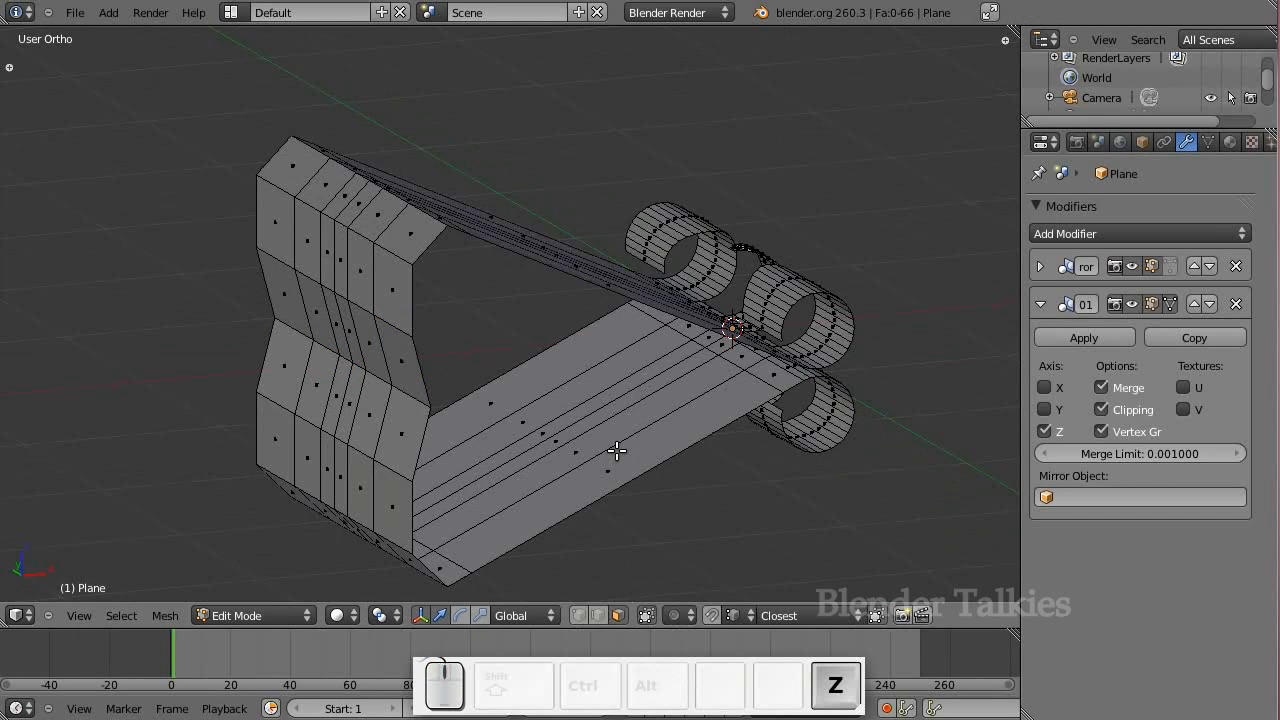
{"action": "right_click", "coordinate": [392, 258]}
{"action": "right_click", "coordinate": [408, 236]}
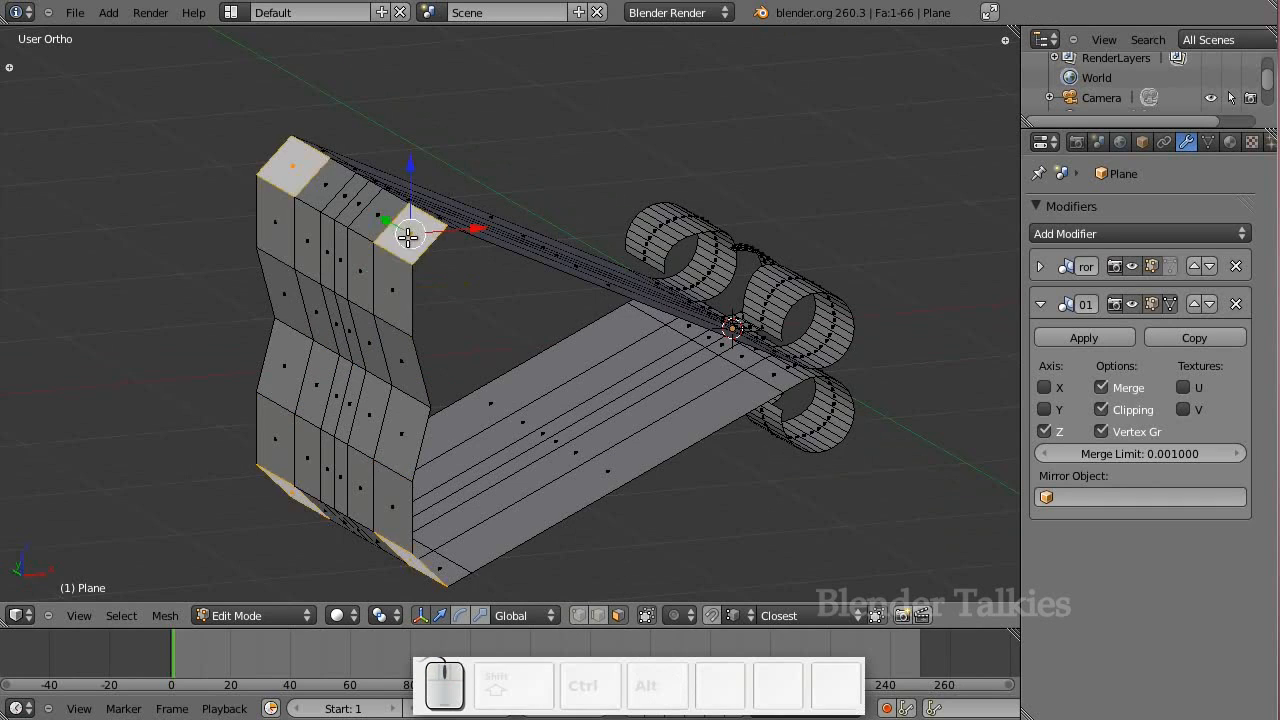
{"action": "right_click", "coordinate": [382, 207], "text": "shift"}
{"action": "right_click", "coordinate": [380, 207], "text": "shift"}
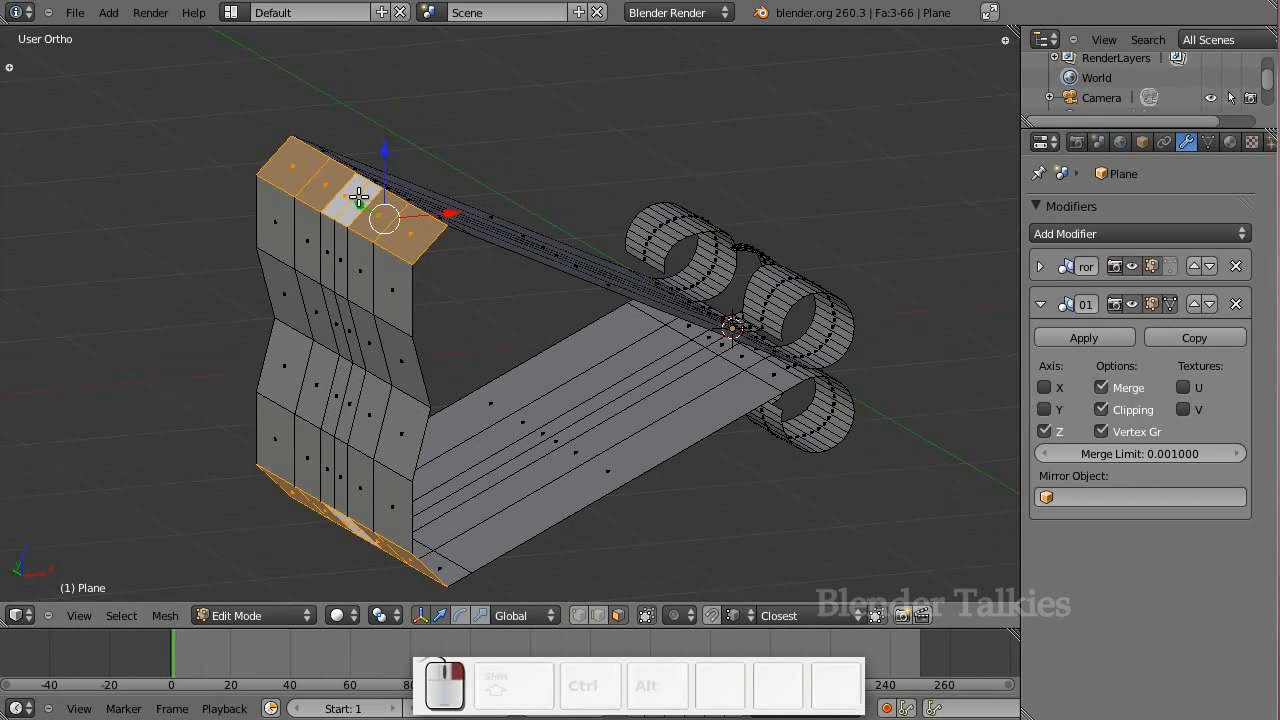
{"action": "key", "text": "Delete"}
{"action": "left_click", "coordinate": [358, 198]}
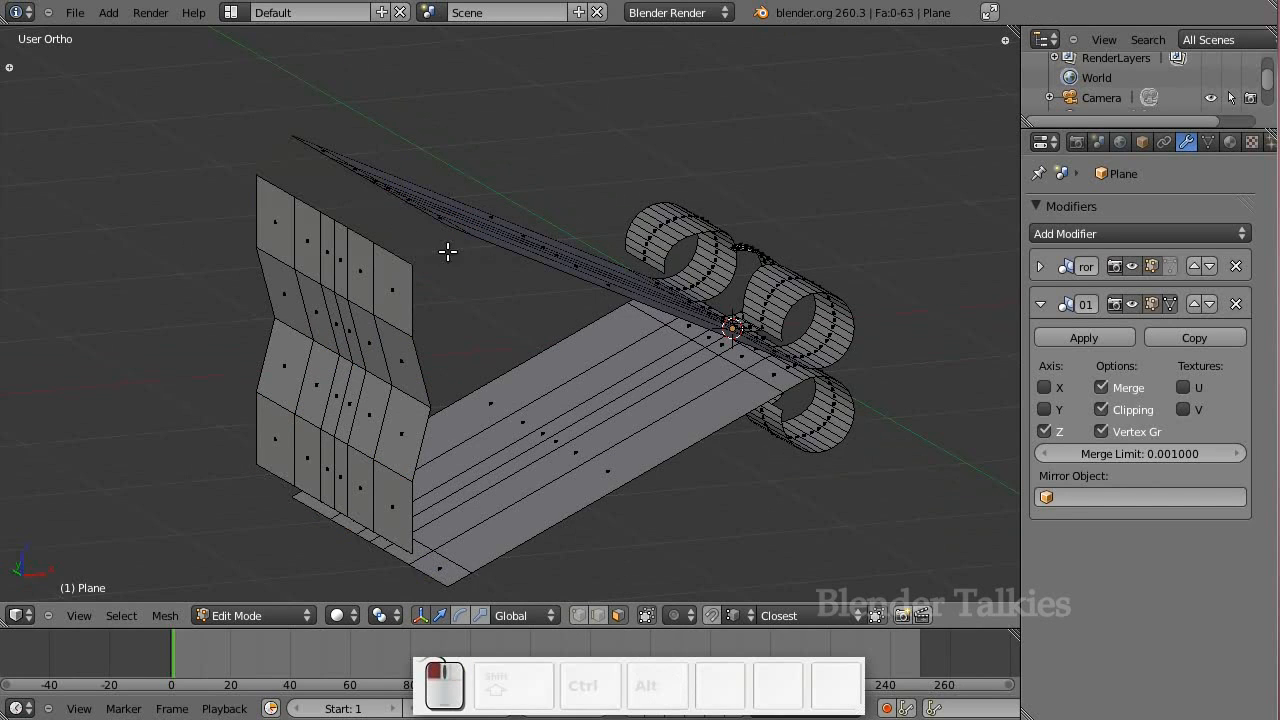
In edge selection, select the facing open end edges of the back wall and sloping plane and bridge them with LoopTools using 2 segments
{"action": "left_click", "coordinate": [597, 615]}
{"action": "right_click", "coordinate": [388, 242], "text": "alt+shift"}
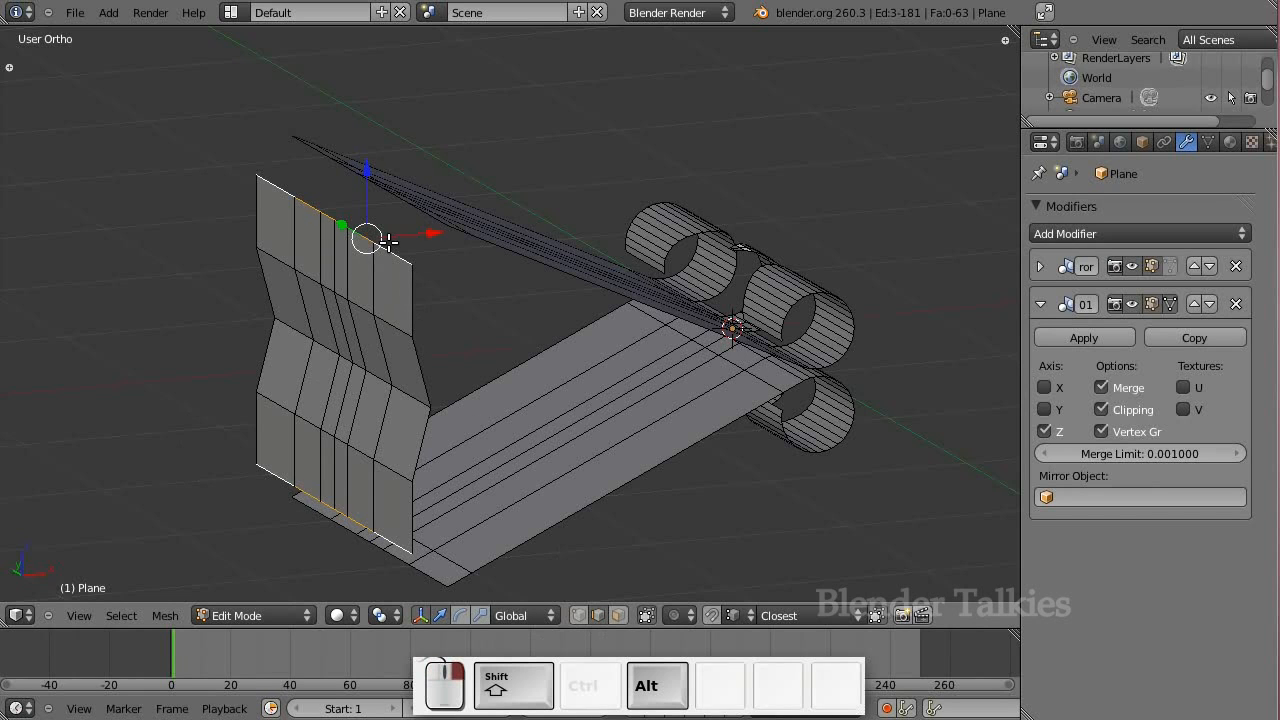
{"action": "middle_click_drag", "start_coordinate": [476, 316], "coordinate": [404, 238]}
{"action": "right_click", "coordinate": [404, 238], "text": "alt+shift"}
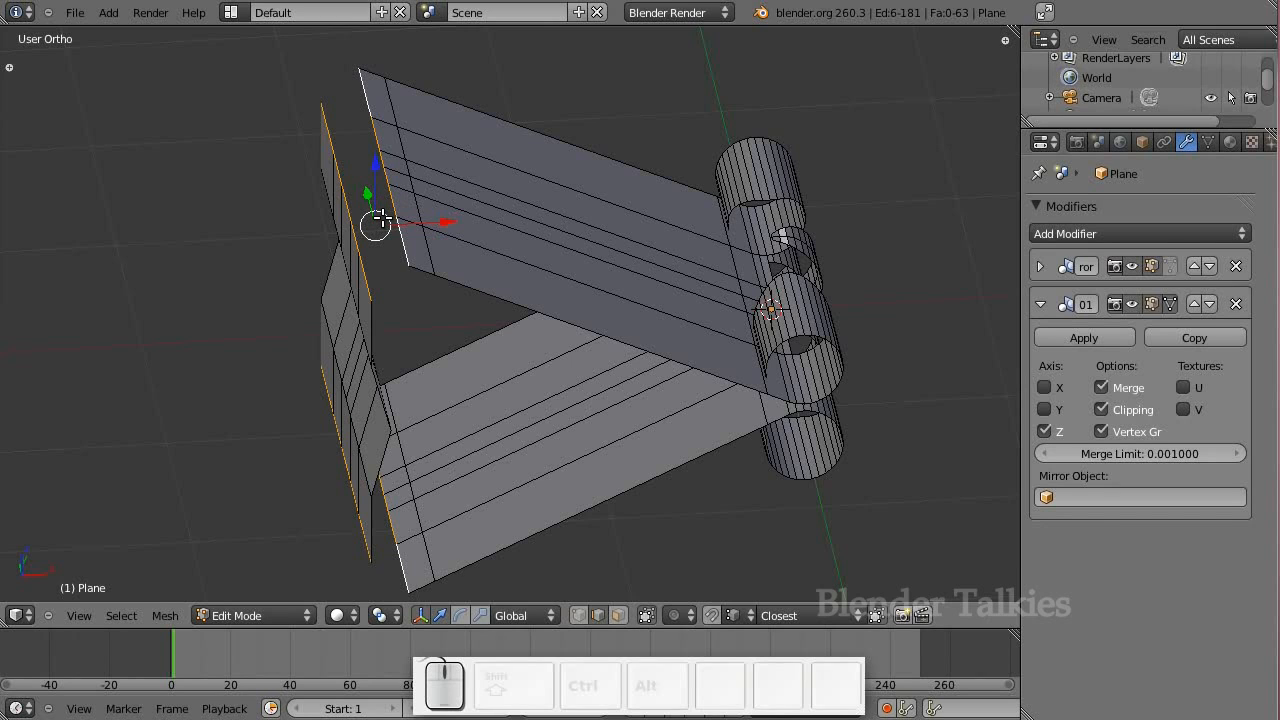
{"action": "key", "text": "t"}
{"action": "scroll", "coordinate": [100, 258], "scroll_direction": "down", "scroll_amount": 15}
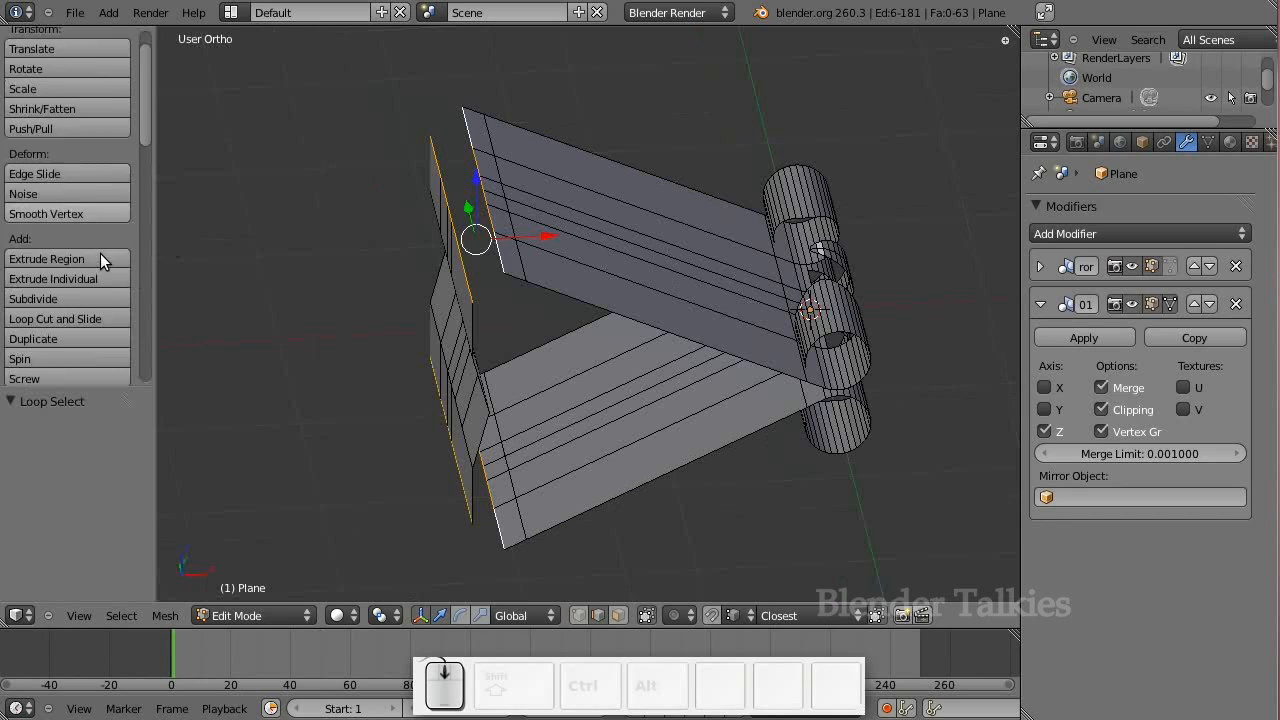
{"action": "scroll", "coordinate": [100, 258], "scroll_direction": "down", "scroll_amount": 4}
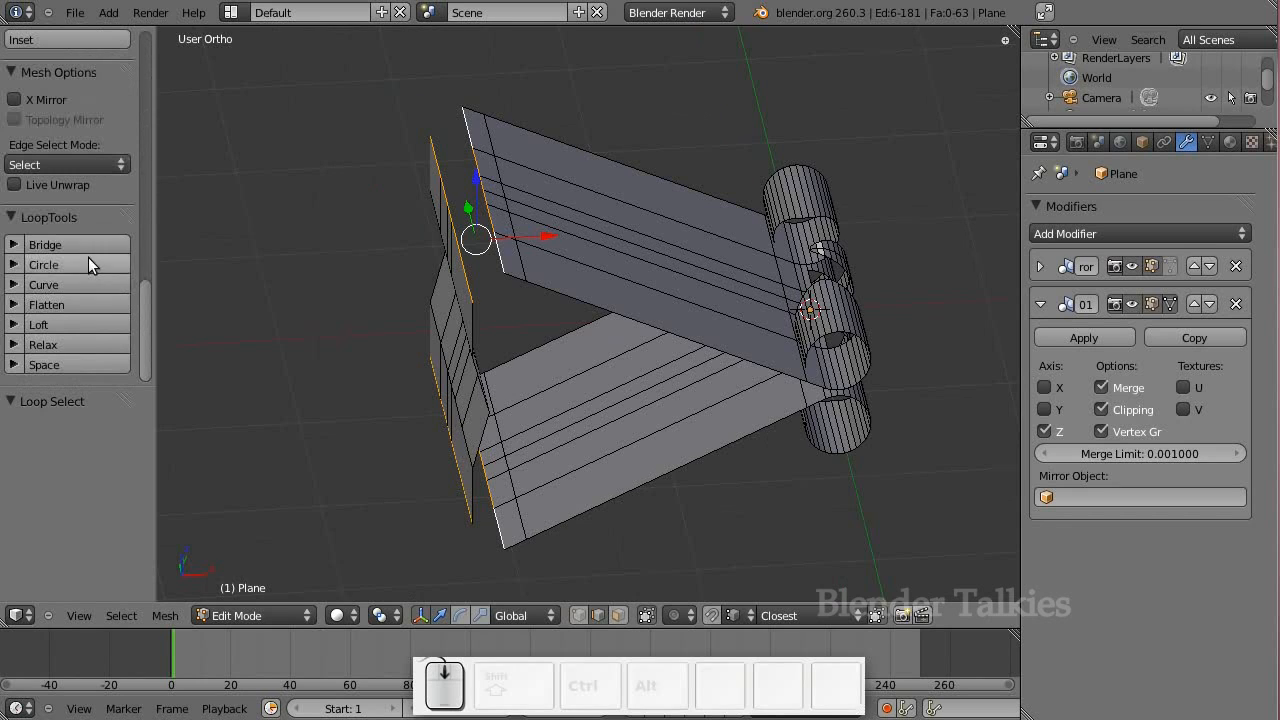
{"action": "left_click", "coordinate": [67, 244]}
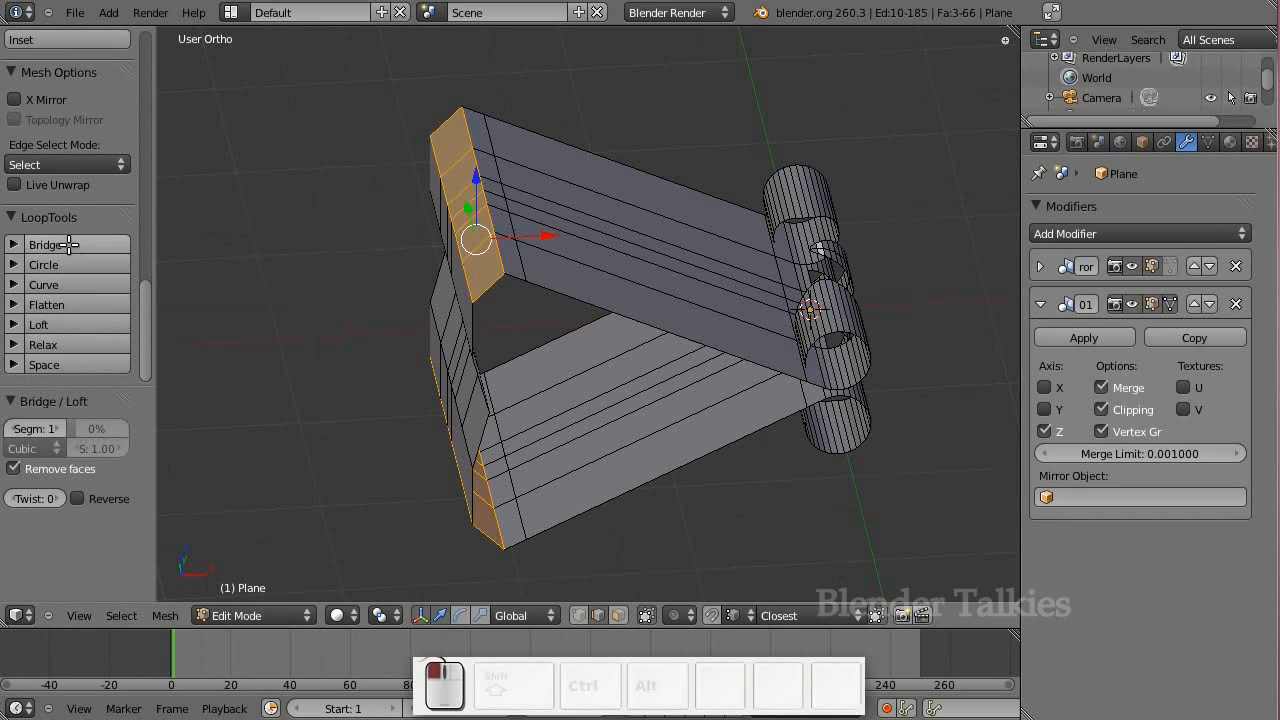
{"action": "left_click", "coordinate": [62, 429]}
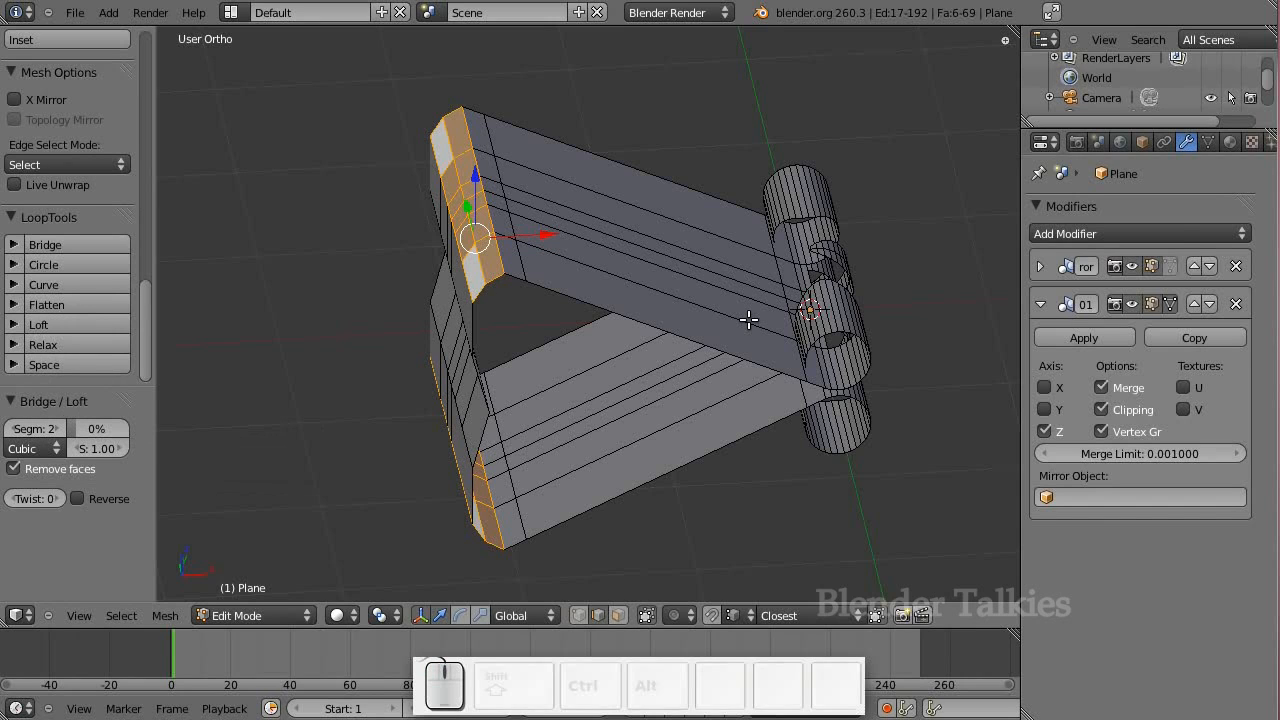
Select the whole clip mesh and set its shading to smooth
{"action": "middle_click_drag", "start_coordinate": [774, 331], "coordinate": [423, 329]}
{"action": "key", "text": "Tab"}
{"action": "key", "text": "Tab"}
{"action": "key", "text": "a"}
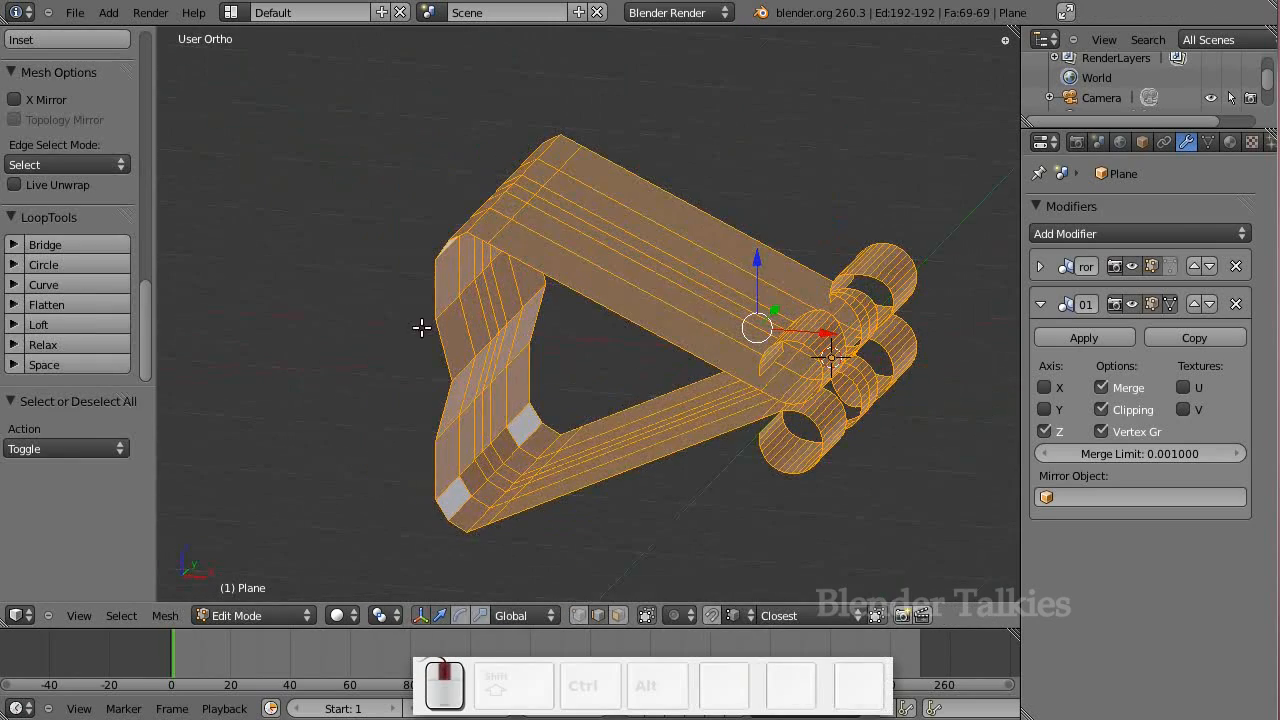
{"action": "scroll", "coordinate": [90, 201], "scroll_direction": "up", "scroll_amount": 2}
{"action": "scroll", "coordinate": [90, 201], "scroll_direction": "up", "scroll_amount": 8}
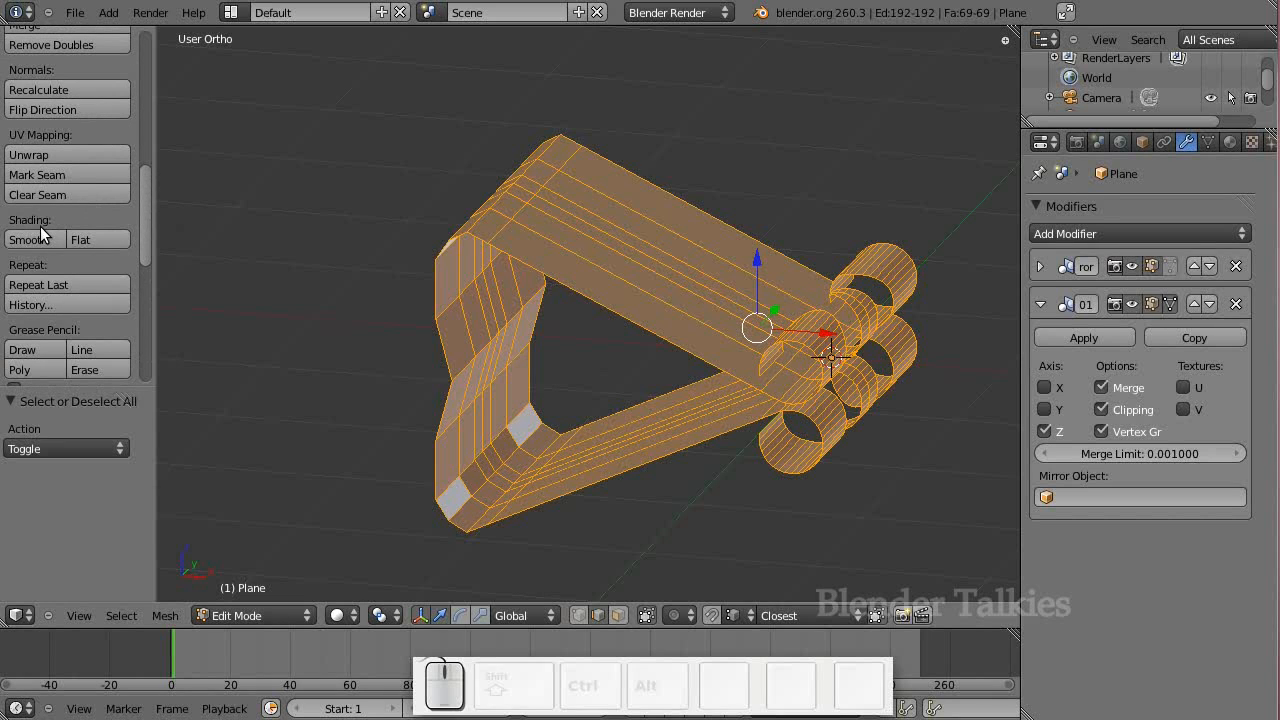
{"action": "left_click", "coordinate": [40, 235]}
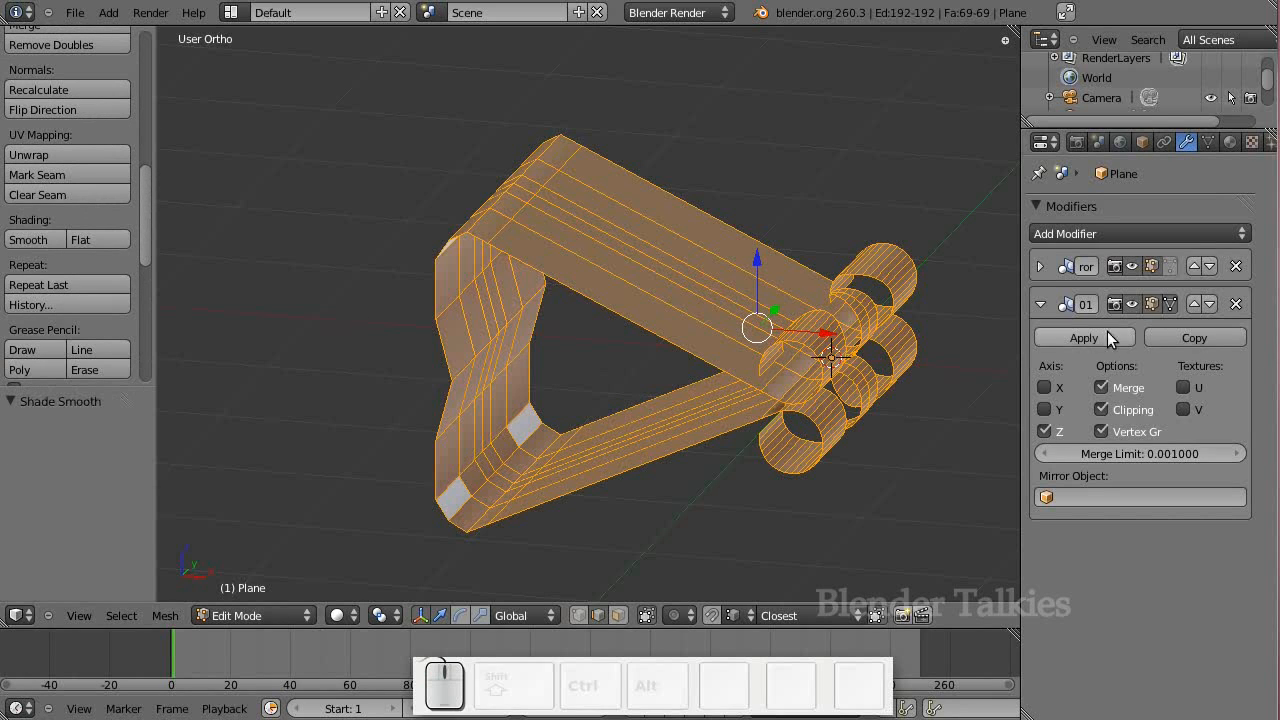
Add a Subdivision Surface modifier with 2 view subdivisions and check the clip's profile in Object Mode from the front
{"action": "left_click", "coordinate": [1040, 304]}
{"action": "left_click", "coordinate": [1047, 231]}
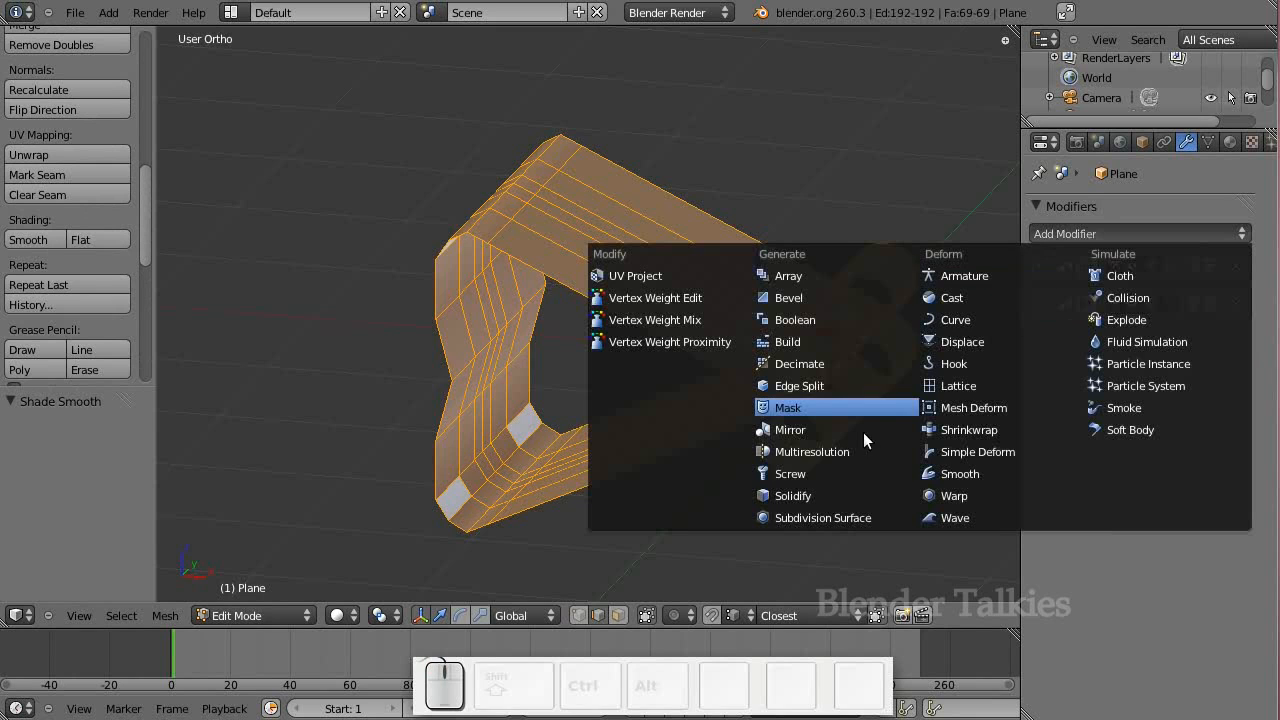
{"action": "left_click", "coordinate": [818, 513]}
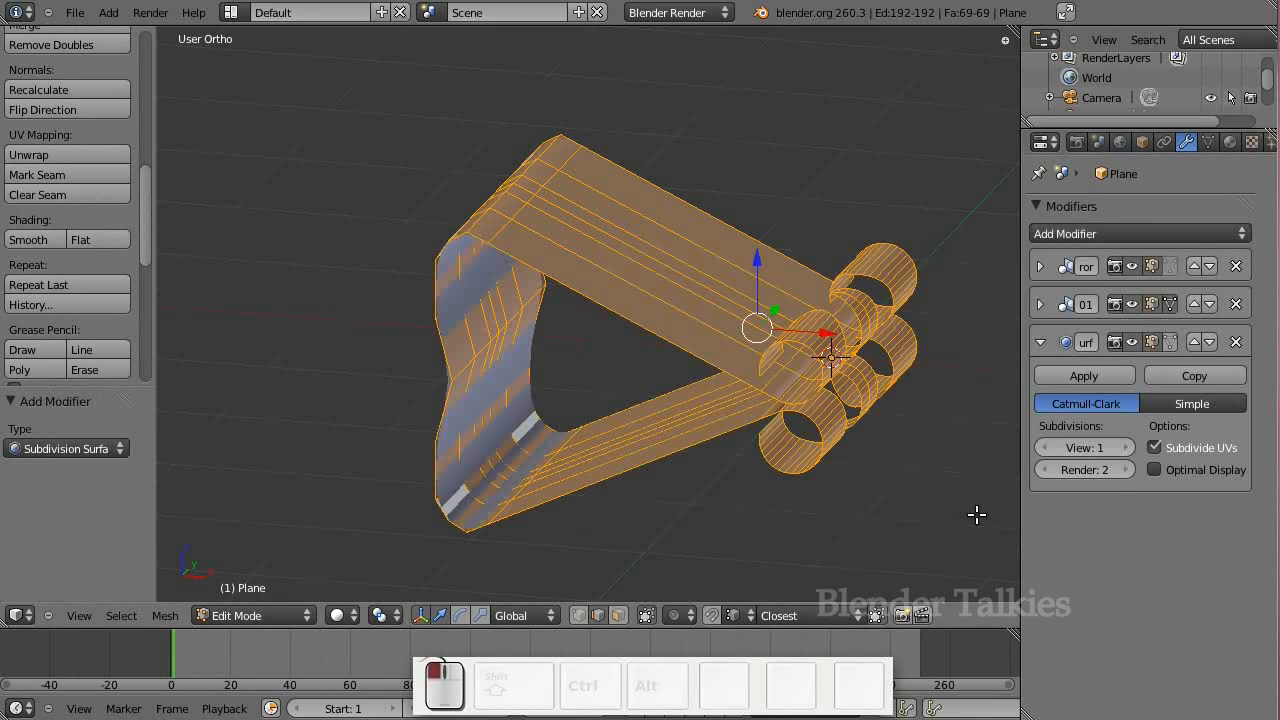
{"action": "left_click", "coordinate": [1127, 449]}
{"action": "middle_click_drag", "start_coordinate": [626, 446], "coordinate": [771, 394]}
{"action": "key", "text": "Tab"}
{"action": "key", "text": "KP_1"}
{"action": "scroll", "coordinate": [840, 380], "scroll_direction": "up", "scroll_amount": 1}
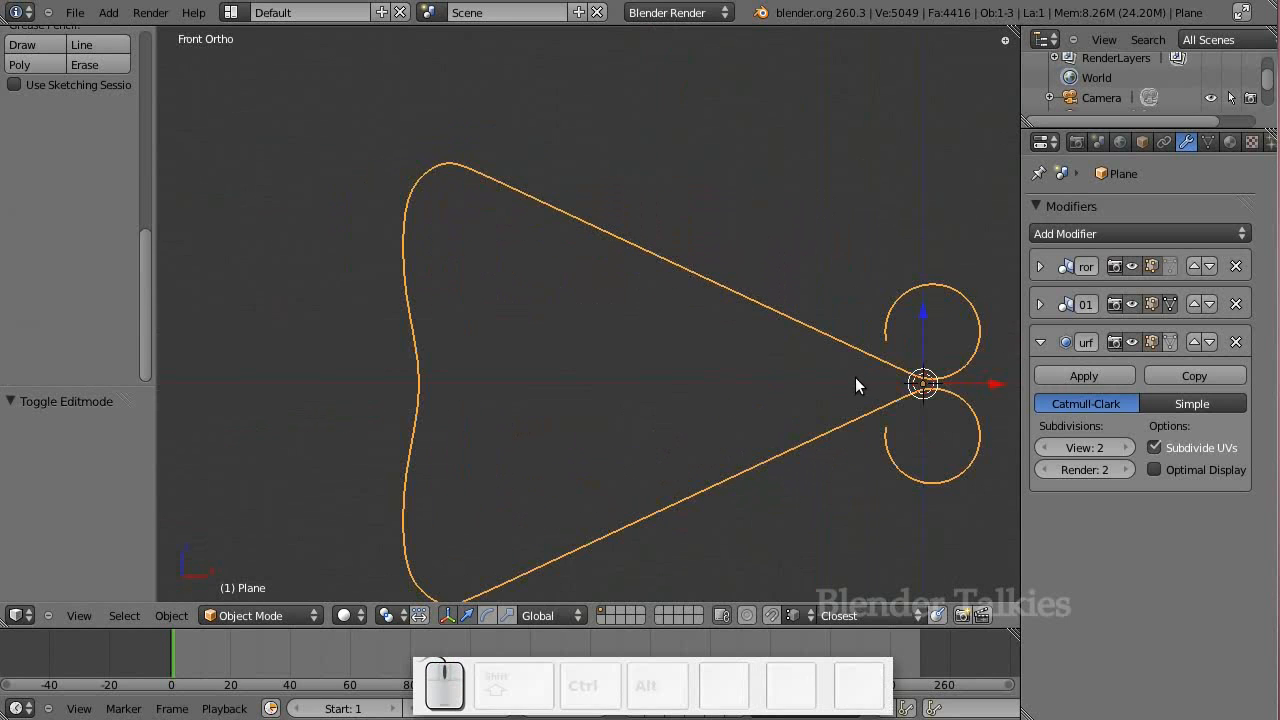
{"action": "middle_click_drag", "start_coordinate": [795, 400], "coordinate": [711, 376], "text": "shift"}
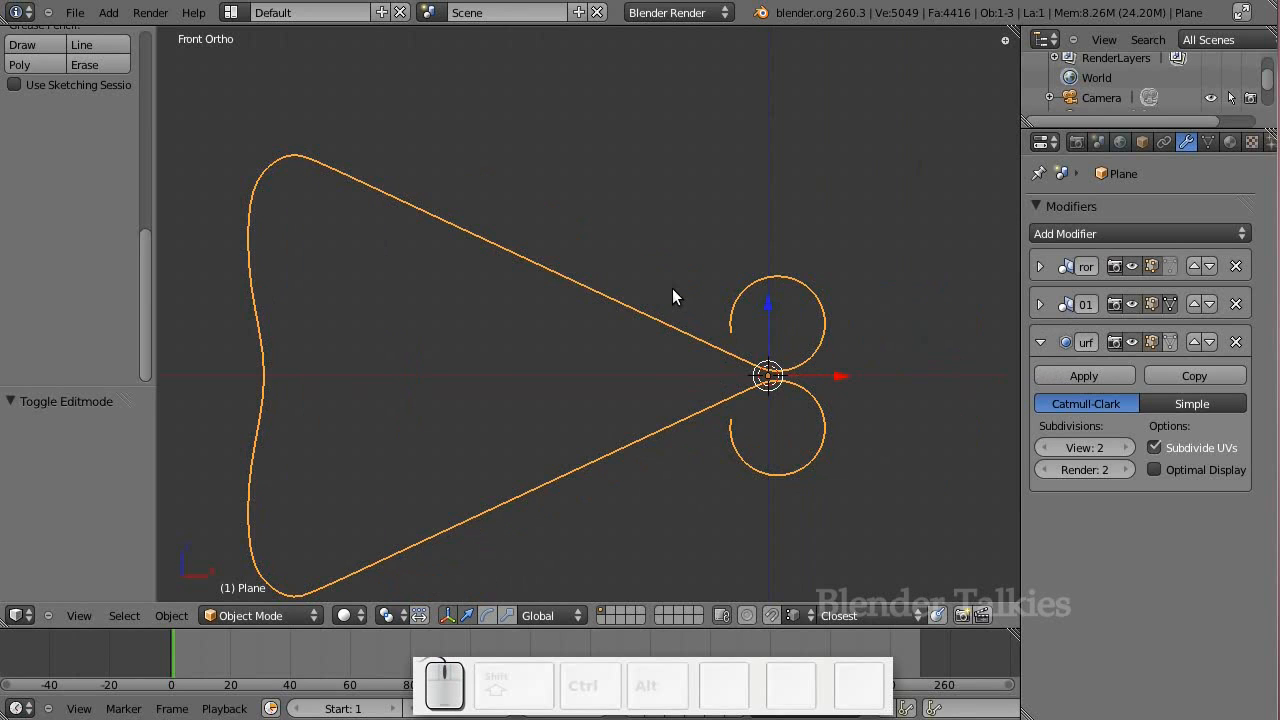
{"action": "middle_click_drag", "start_coordinate": [631, 351], "coordinate": [704, 388]}
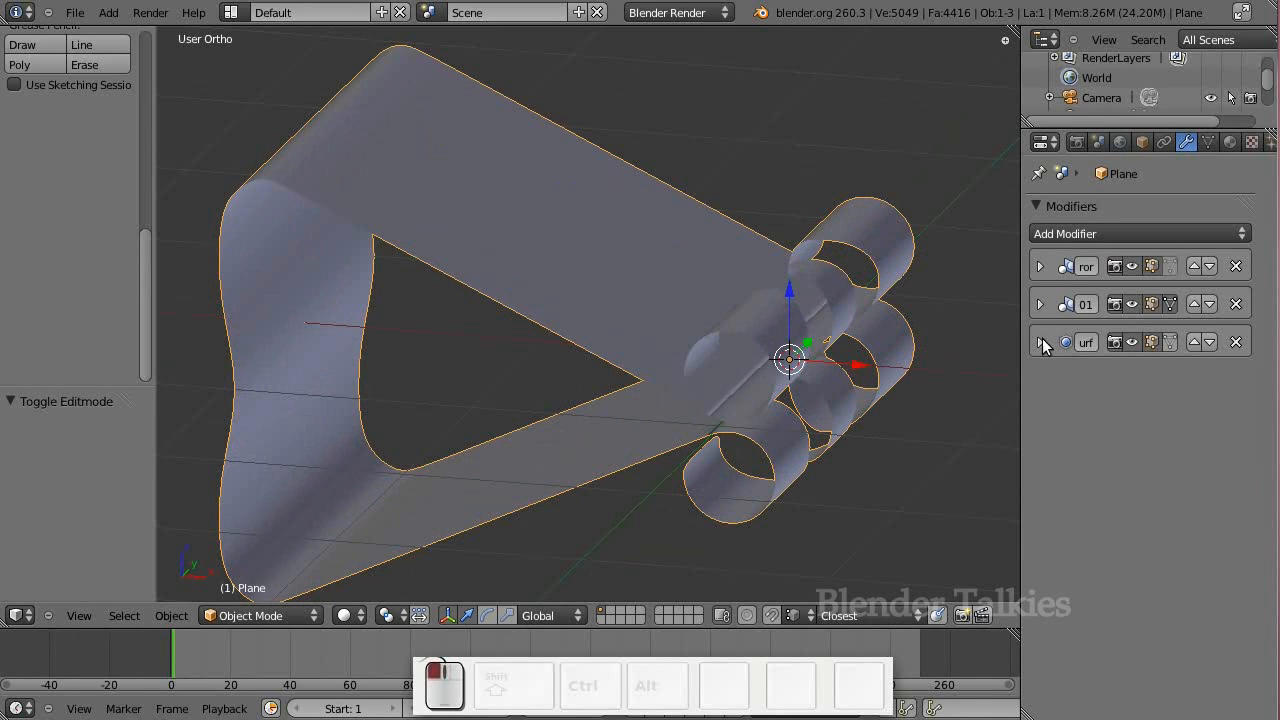
Add a Solidify modifier to the clip body and inspect the thickened sheet from several sides
{"action": "left_click", "coordinate": [1059, 233]}
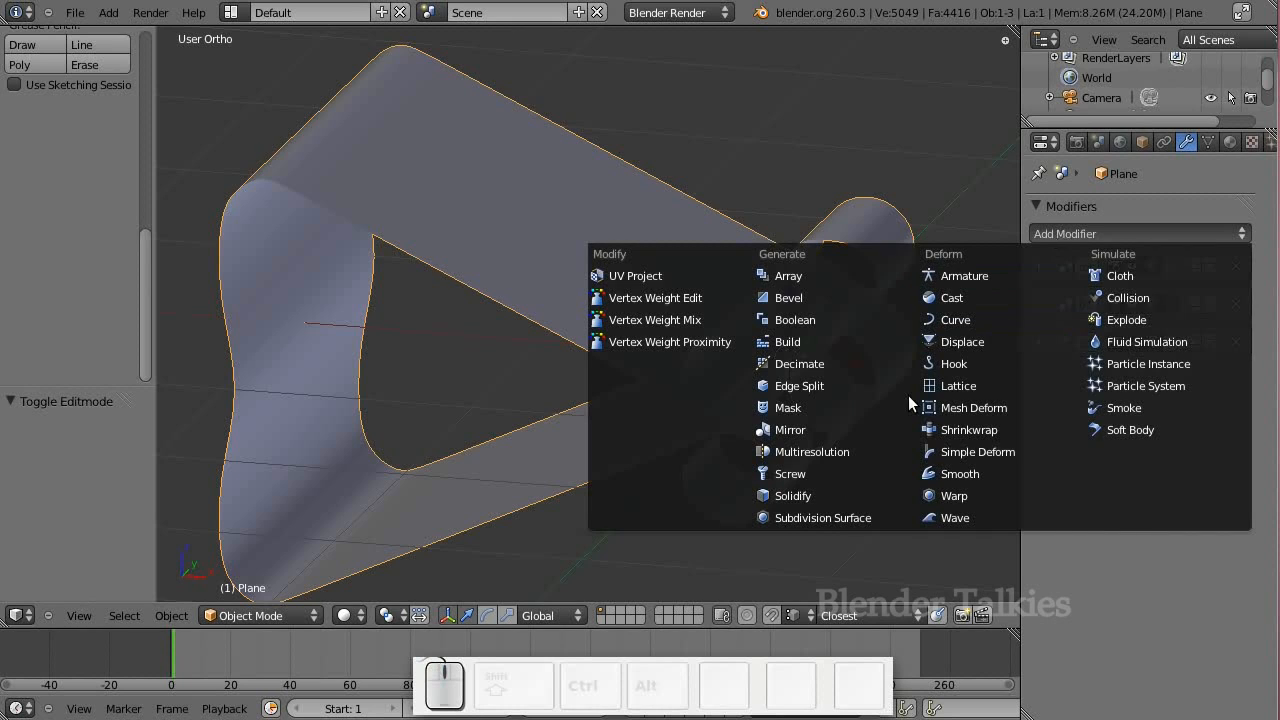
{"action": "left_click", "coordinate": [840, 494]}
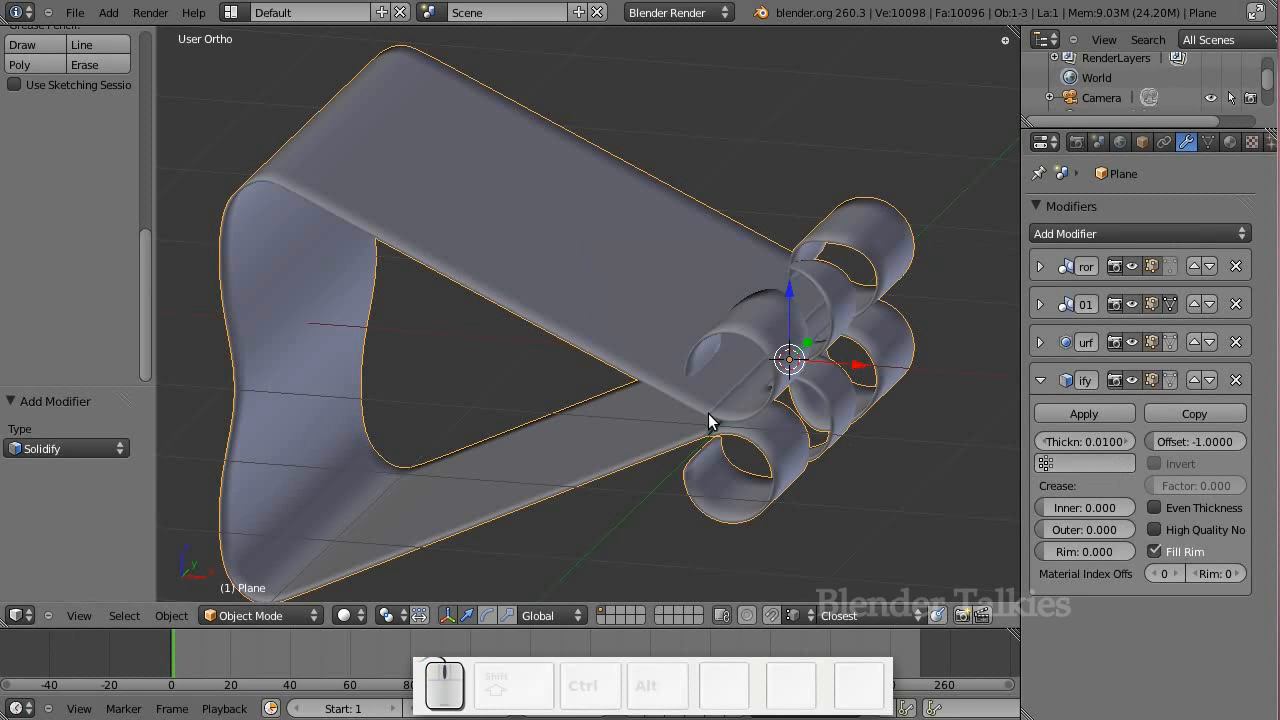
{"action": "middle_click_drag", "start_coordinate": [678, 416], "coordinate": [693, 377]}
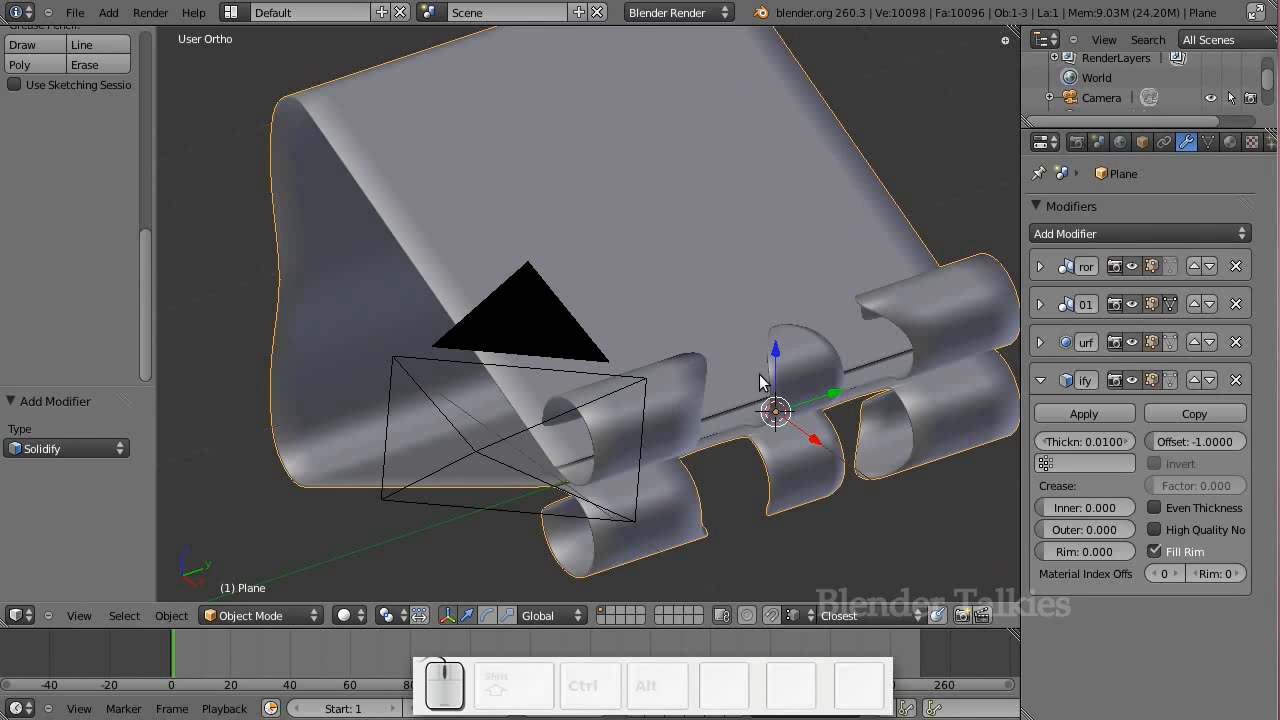
{"action": "middle_click_drag", "start_coordinate": [673, 420], "coordinate": [860, 445]}
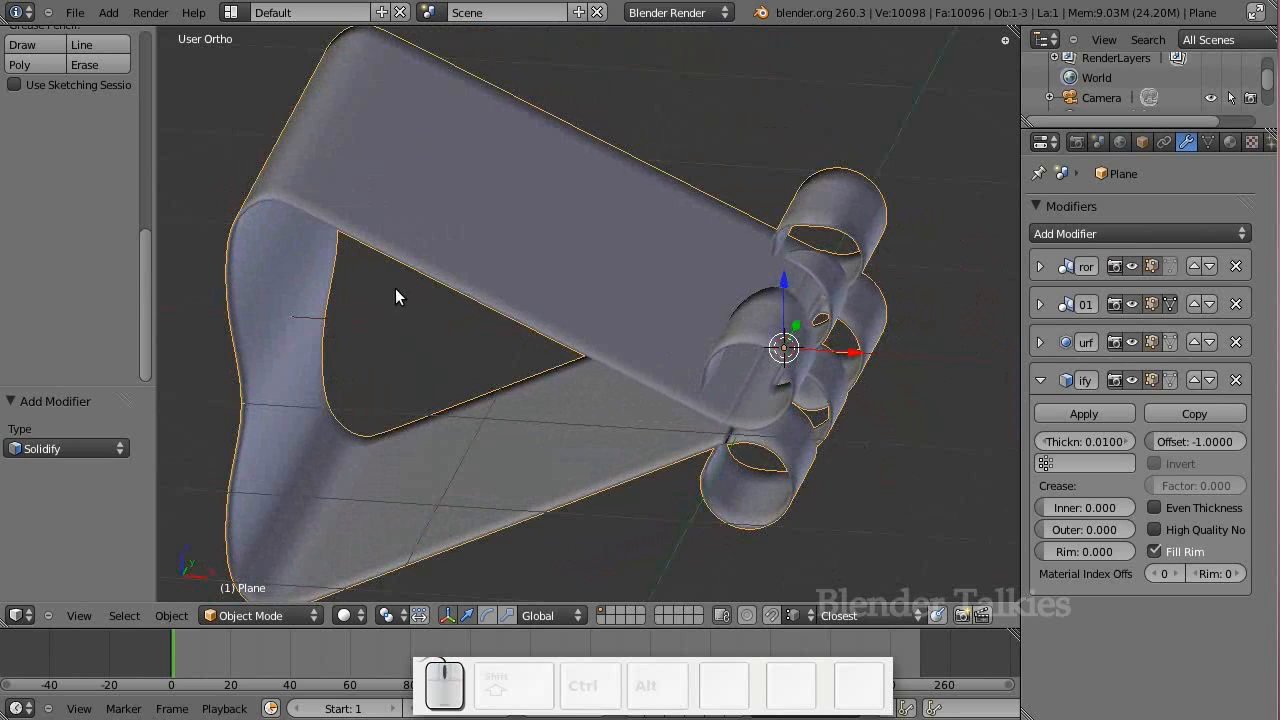
{"action": "middle_click_drag", "start_coordinate": [529, 323], "coordinate": [831, 368]}
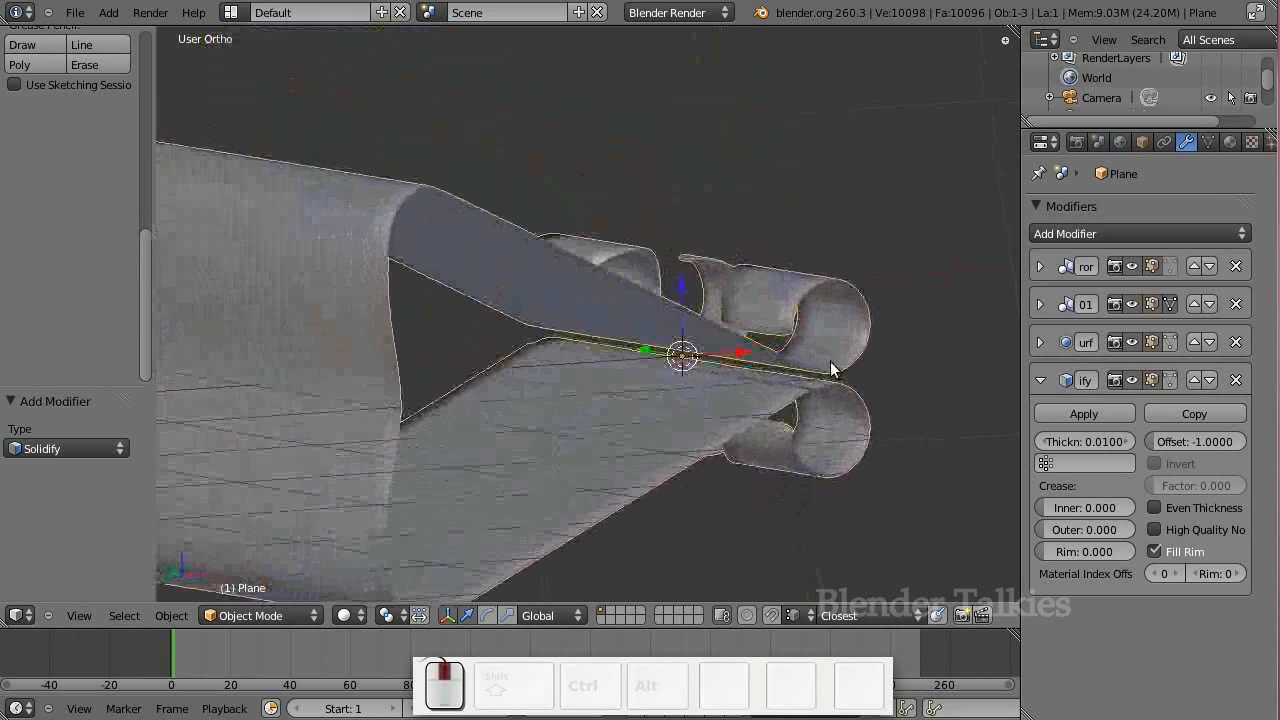
{"action": "middle_click_drag", "start_coordinate": [750, 373], "coordinate": [743, 407]}
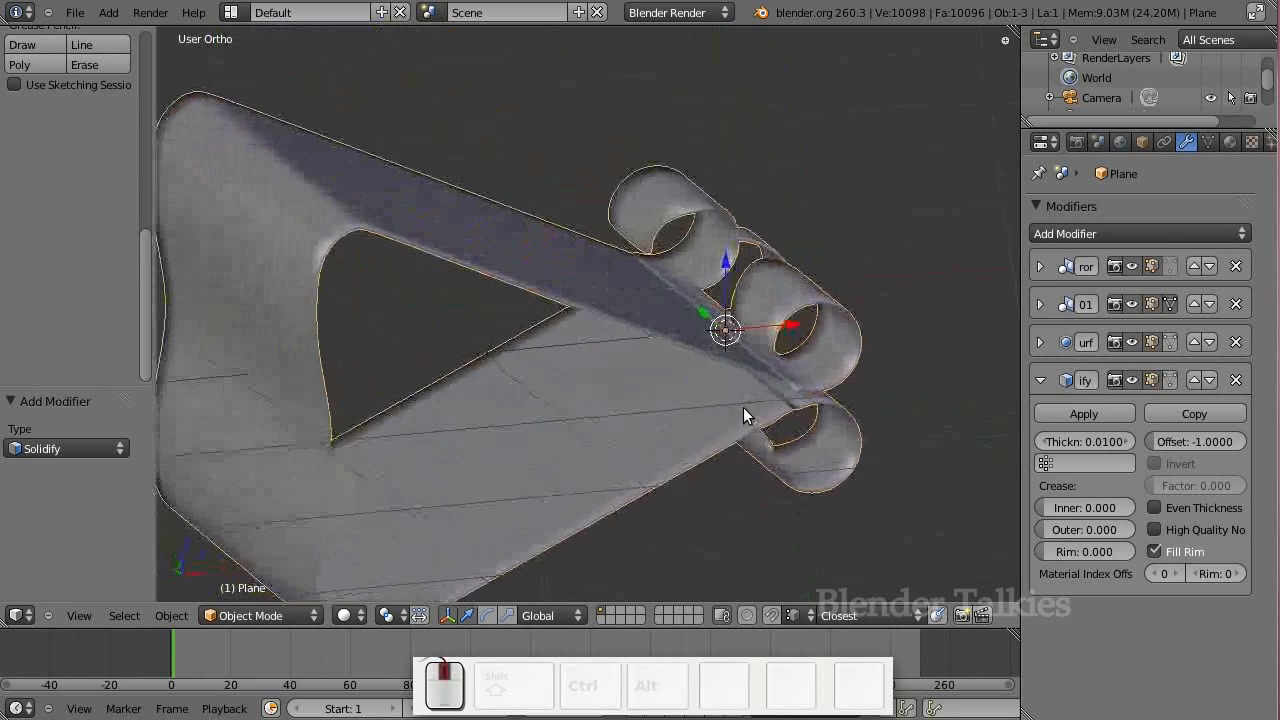
In Edit Mode, recalculate the normals of the whole mesh to make them consistent, and deselect everything
{"action": "key", "text": "Tab"}
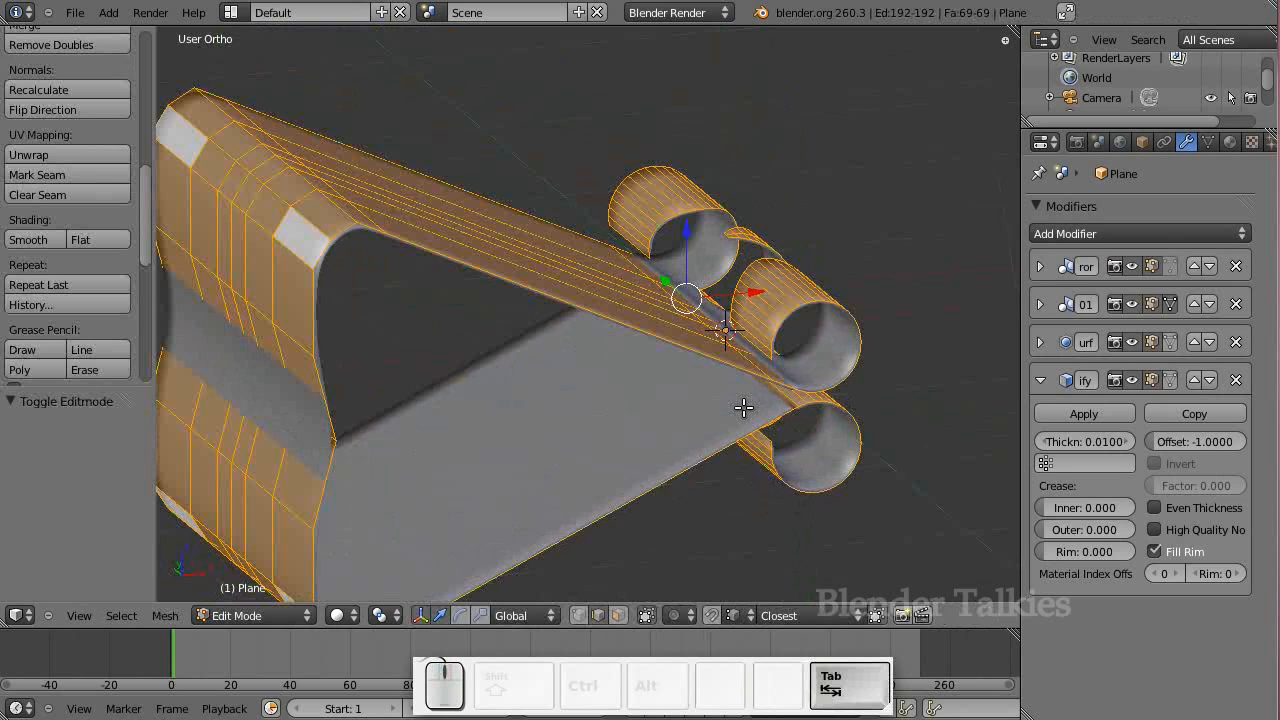
{"action": "key", "text": "ctrl+n"}
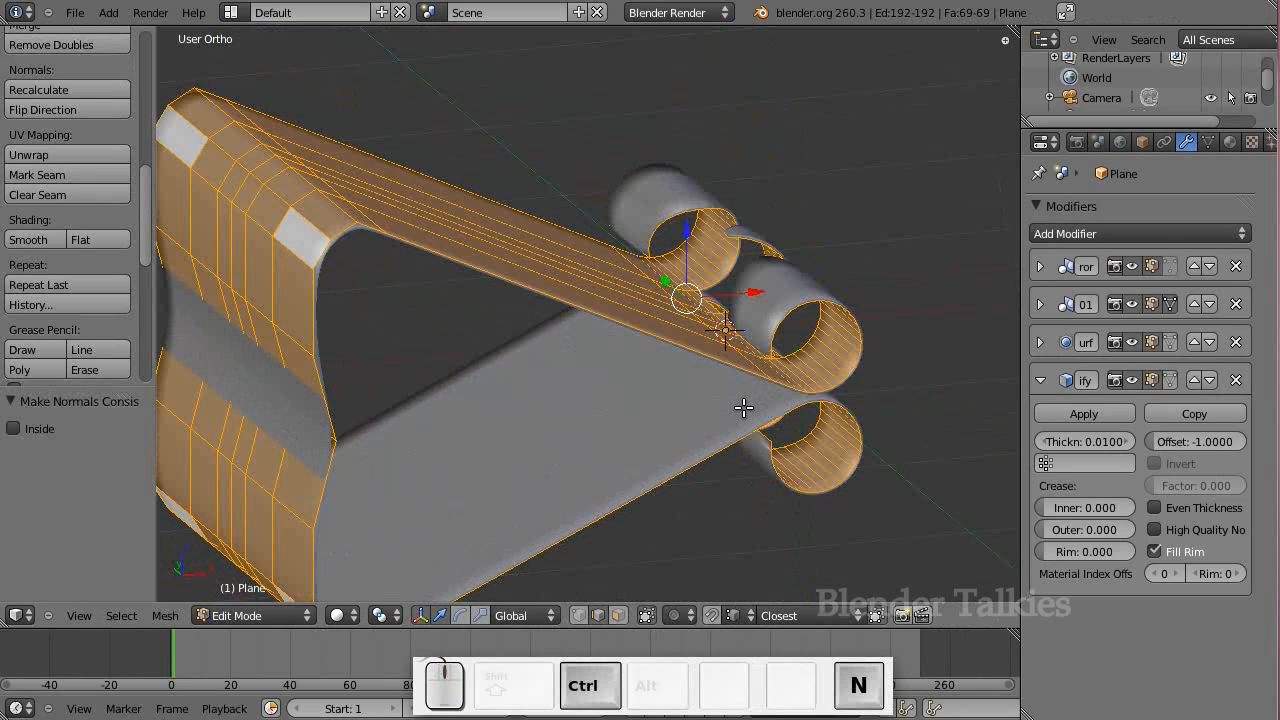
{"action": "middle_click_drag", "start_coordinate": [886, 346], "coordinate": [677, 449]}
{"action": "key", "text": "a"}
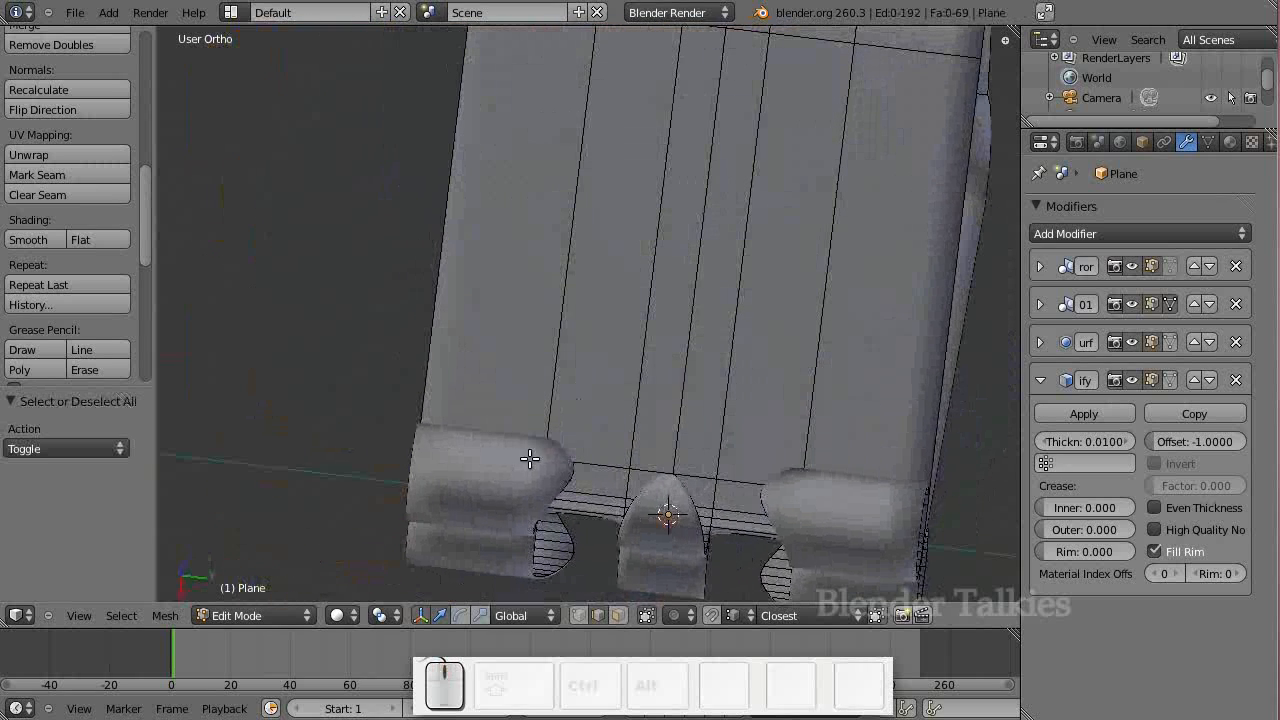
{"action": "middle_click_drag", "start_coordinate": [594, 414], "coordinate": [827, 316]}
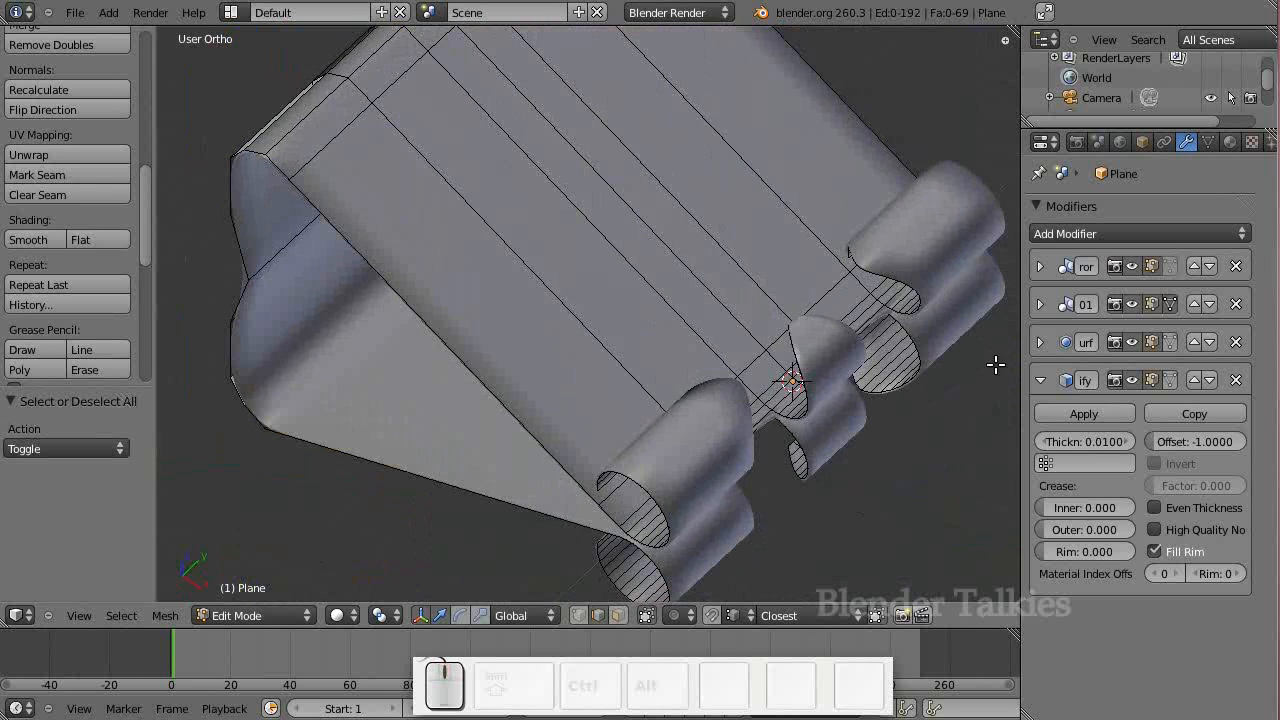
Add an Edge Split modifier below Solidify and check the clip's edges in Object Mode and Edit Mode
{"action": "left_click_drag", "start_coordinate": [1040, 380], "coordinate": [1035, 320]}
{"action": "left_click", "coordinate": [1057, 232]}
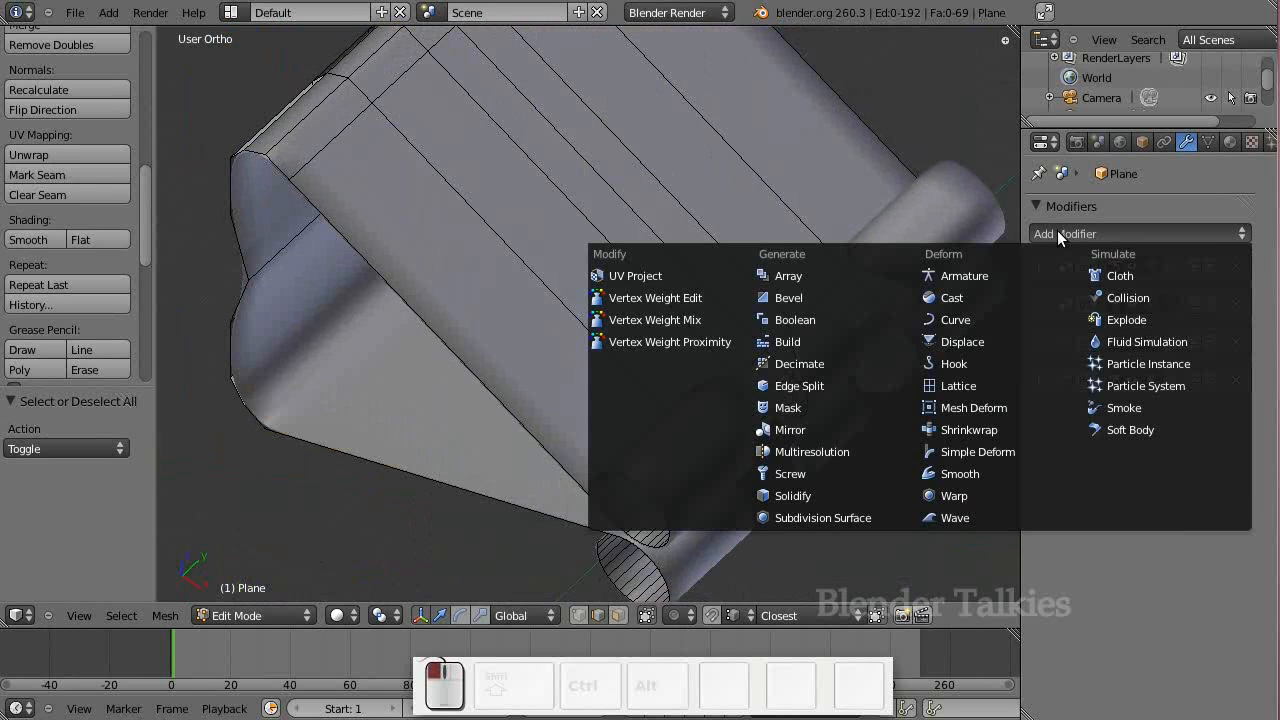
{"action": "left_click", "coordinate": [838, 378]}
{"action": "middle_click_drag", "start_coordinate": [694, 414], "coordinate": [792, 313]}
{"action": "key", "text": "Tab"}
{"action": "middle_click_drag", "start_coordinate": [651, 397], "coordinate": [614, 360]}
{"action": "key", "text": "Tab"}
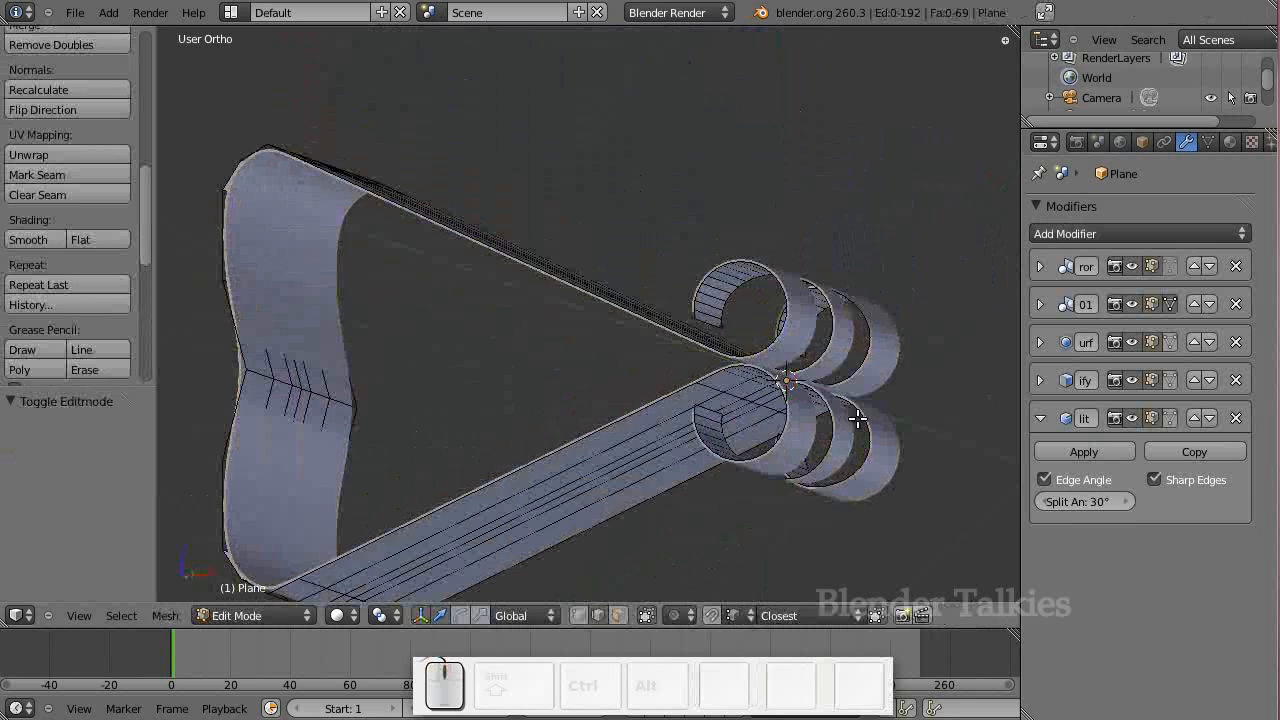
{"action": "middle_click_drag", "start_coordinate": [857, 418], "coordinate": [846, 463]}
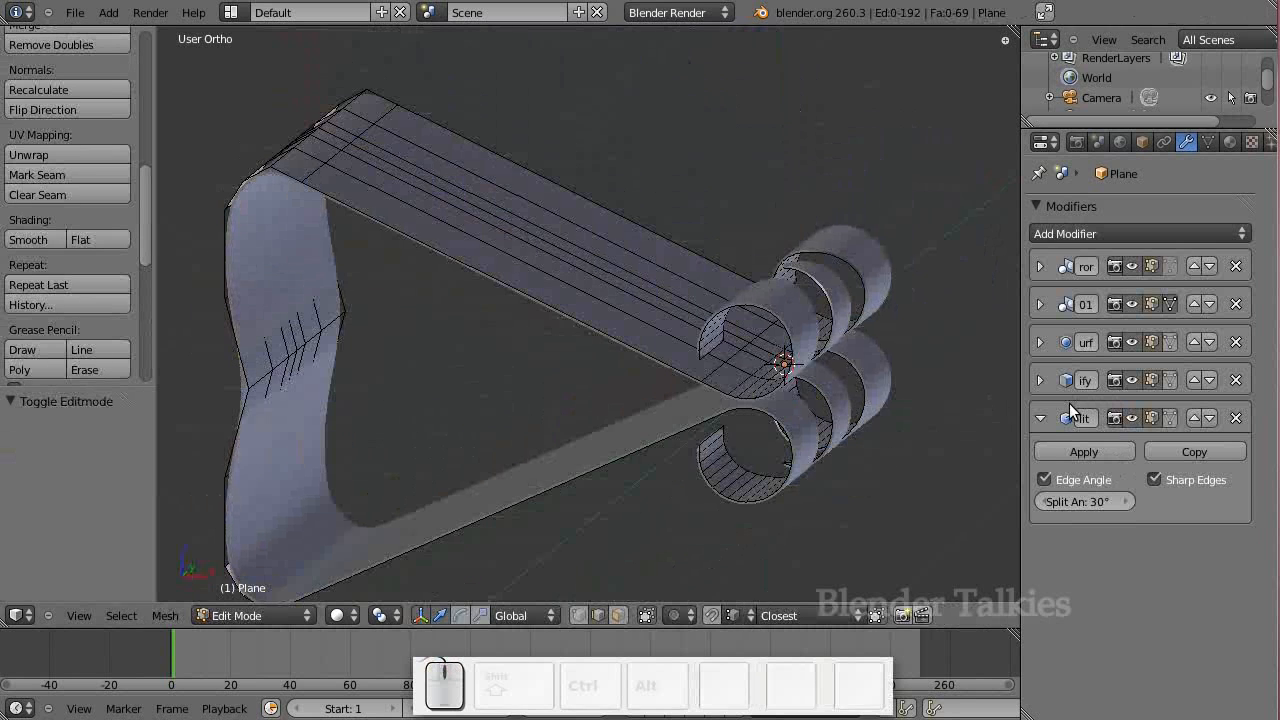
Set the Solidify modifier's thickness to 0.0230
{"action": "left_click", "coordinate": [1040, 380]}
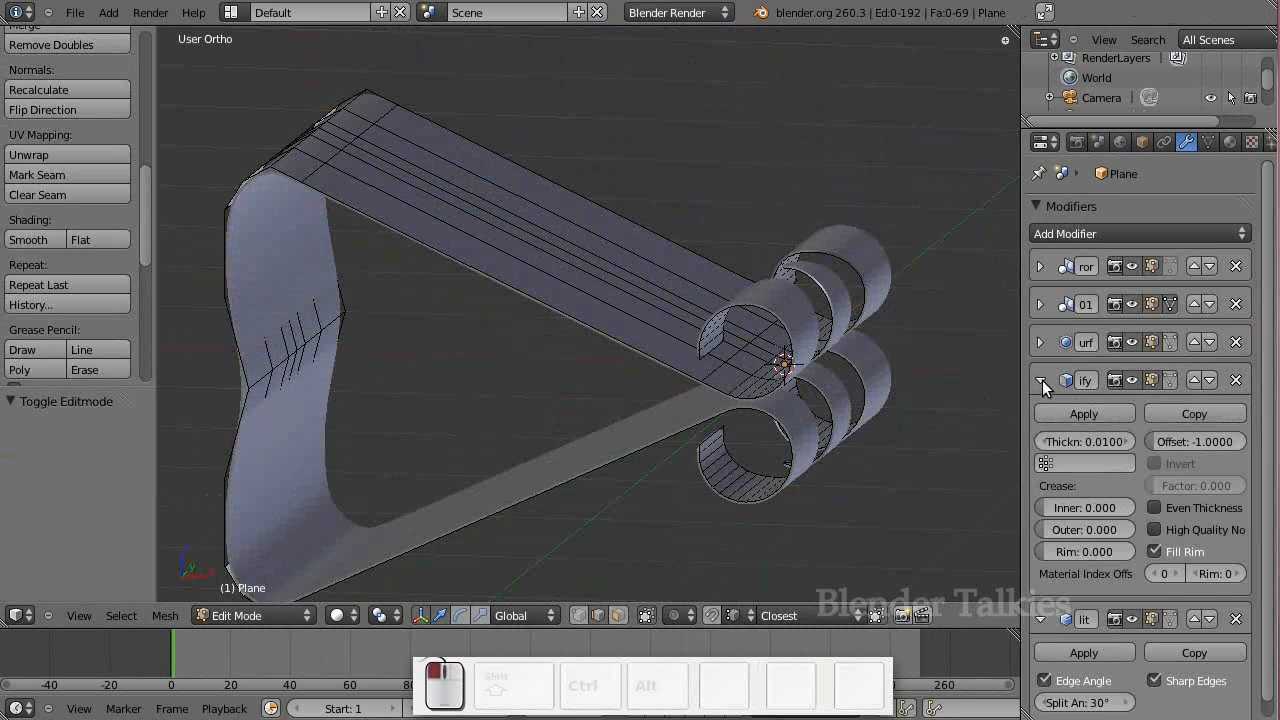
{"action": "left_click", "coordinate": [1126, 440]}
{"action": "left_click", "coordinate": [1126, 440]}
{"action": "left_click", "coordinate": [1126, 440]}
{"action": "left_click", "coordinate": [1126, 440]}
{"action": "left_click", "coordinate": [1126, 440]}
{"action": "left_click", "coordinate": [1126, 440]}
{"action": "left_click", "coordinate": [1126, 441]}
{"action": "left_click", "coordinate": [1126, 441]}
{"action": "left_click", "coordinate": [1126, 441]}
{"action": "left_click", "coordinate": [1126, 441]}
{"action": "left_click", "coordinate": [1126, 441]}
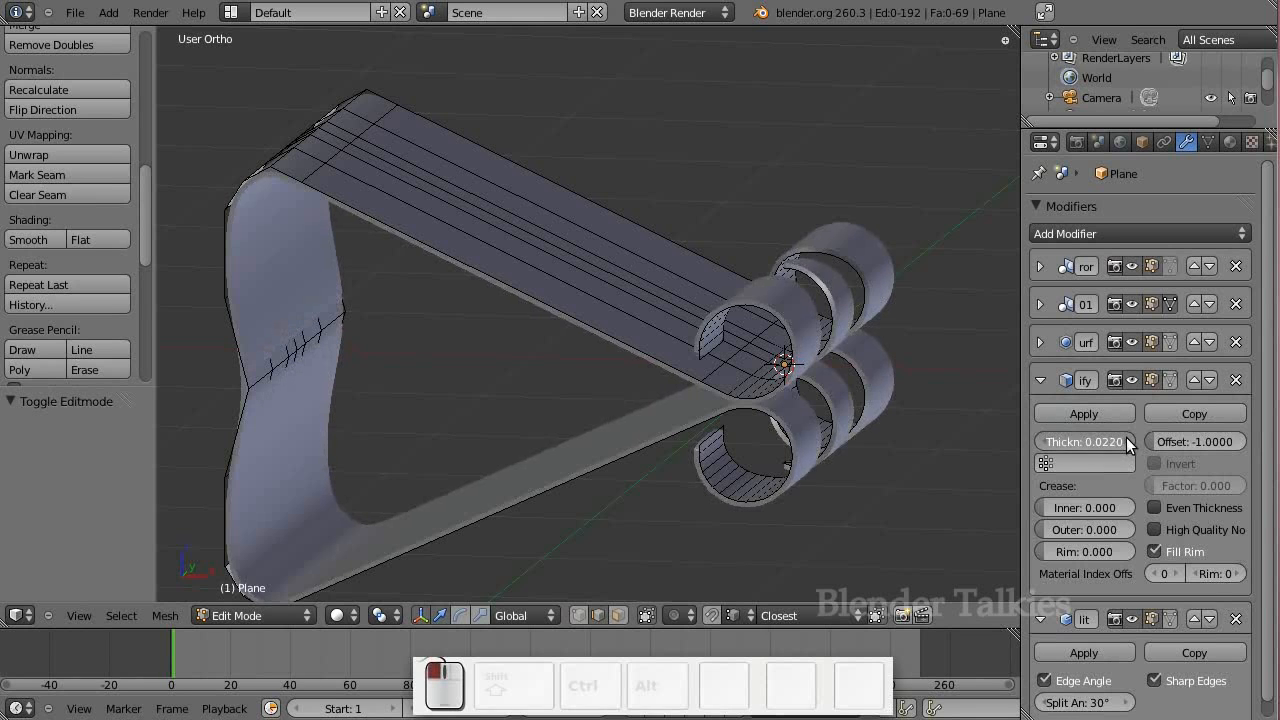
{"action": "left_click", "coordinate": [1126, 441]}
{"action": "left_click", "coordinate": [1126, 441]}
{"action": "scroll", "coordinate": [874, 428], "scroll_direction": "up", "scroll_amount": 3}
{"action": "scroll", "coordinate": [874, 428], "scroll_direction": "down", "scroll_amount": 4}
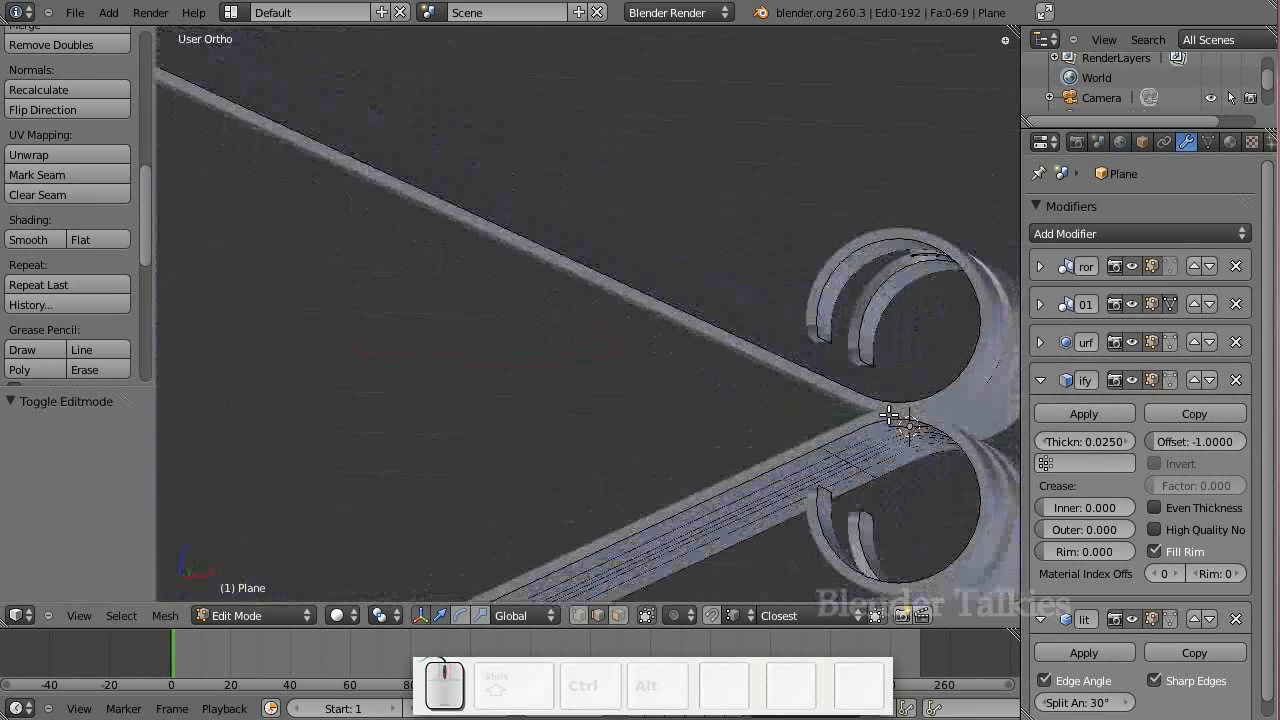
{"action": "left_click", "coordinate": [1049, 441]}
{"action": "left_click", "coordinate": [1049, 441]}
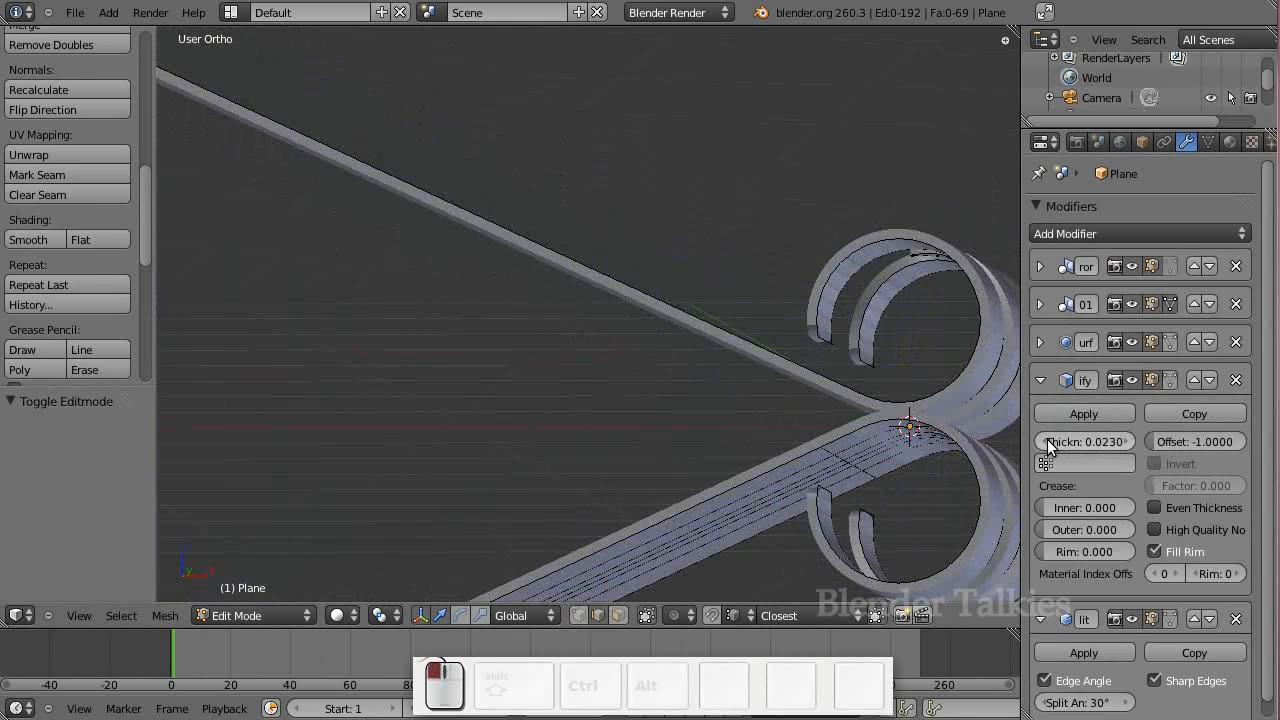
In front view, select the whole mesh and move it slightly along Z to adjust the gap between the mirrored halves, and inspect the clip in Object Mode
{"action": "key", "text": "KP_1"}
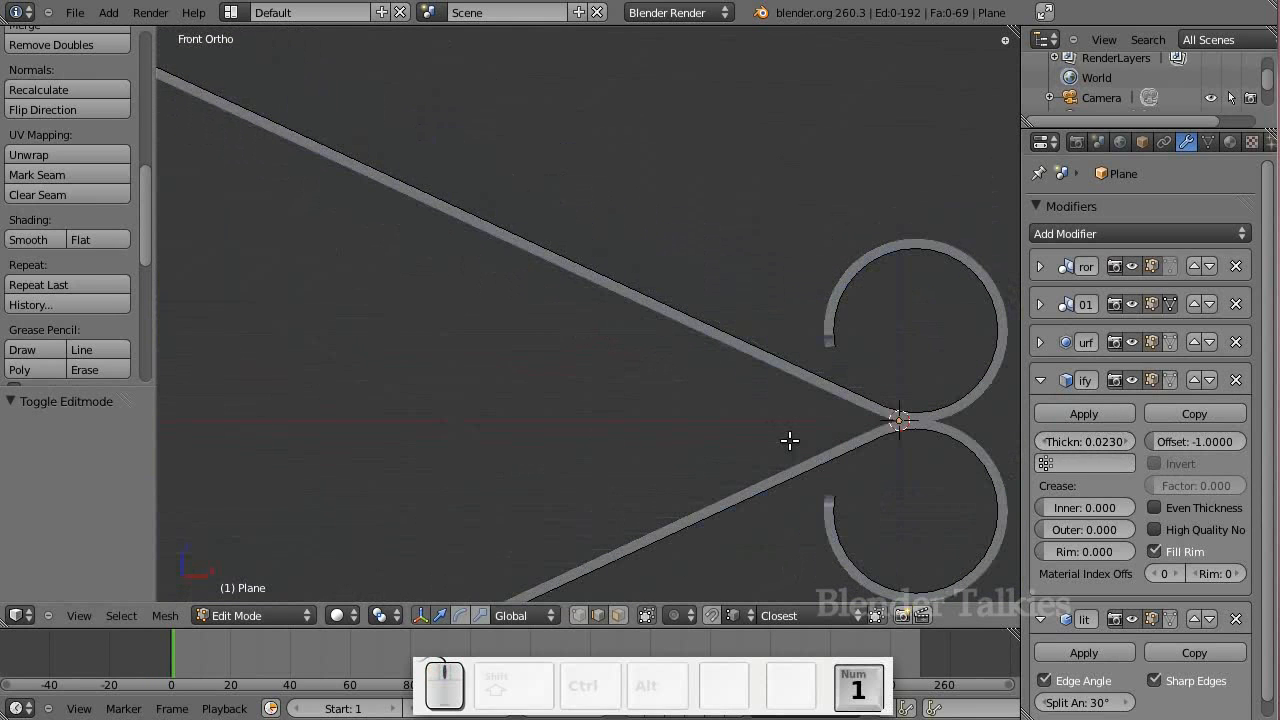
{"action": "scroll", "coordinate": [785, 381], "scroll_direction": "down", "scroll_amount": 4}
{"action": "key", "text": "a"}
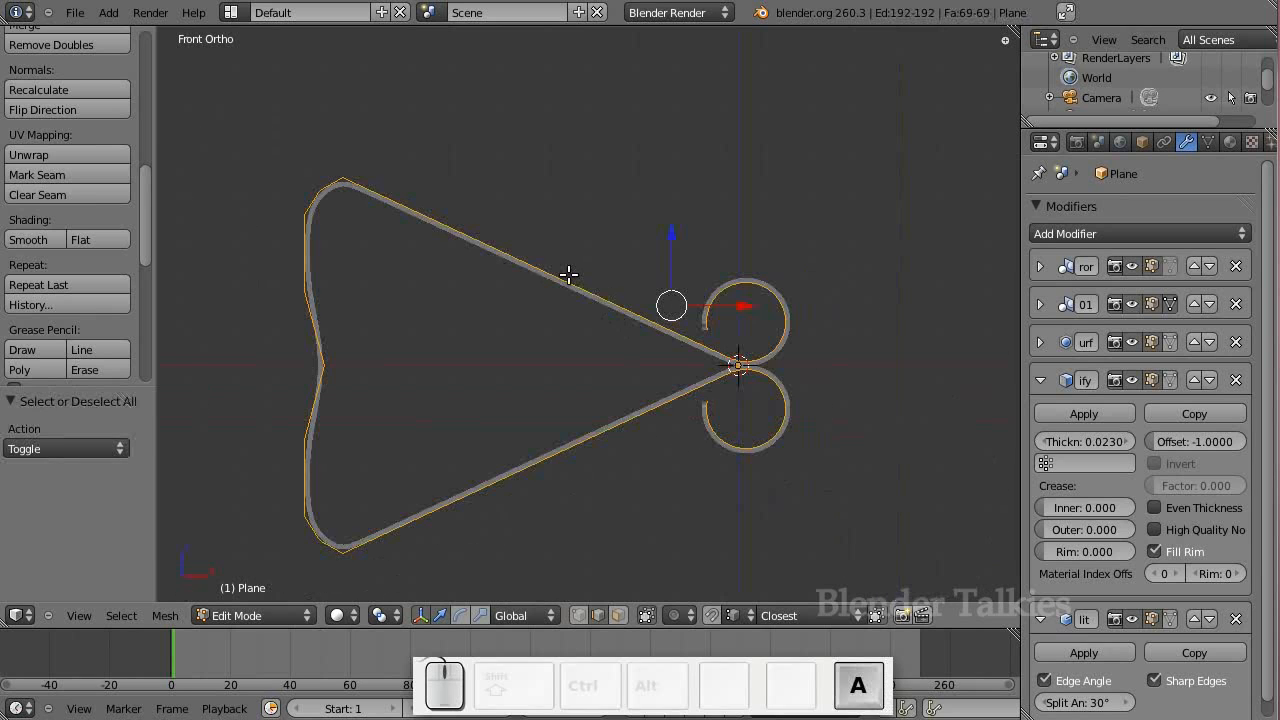
{"action": "left_click_drag", "start_coordinate": [669, 242], "coordinate": [740, 267]}
{"action": "scroll", "coordinate": [740, 267], "scroll_direction": "up", "scroll_amount": 3}
{"action": "scroll", "coordinate": [849, 317], "scroll_direction": "down", "scroll_amount": 4}
{"action": "middle_click_drag", "start_coordinate": [679, 398], "coordinate": [709, 463]}
{"action": "key", "text": "Tab"}
{"action": "middle_click_drag", "start_coordinate": [731, 403], "coordinate": [766, 337]}
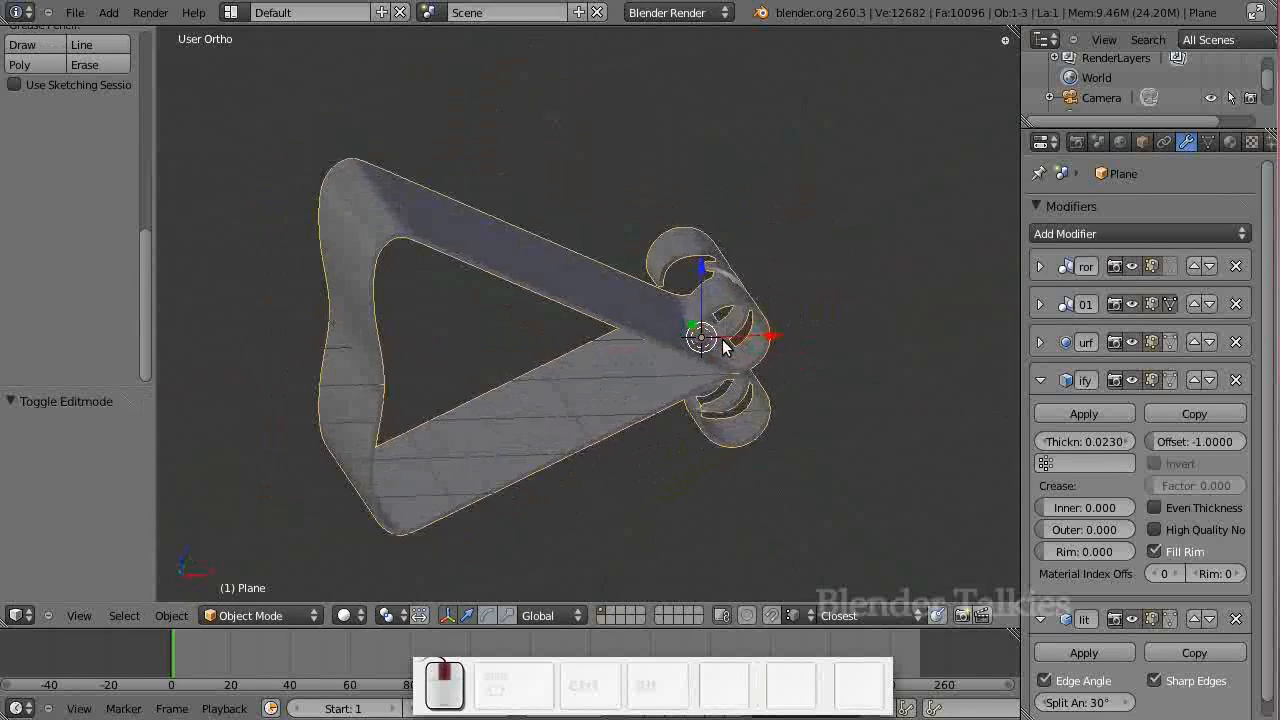
{"action": "key", "text": "KP_1"}
{"action": "key", "text": "KP_7"}
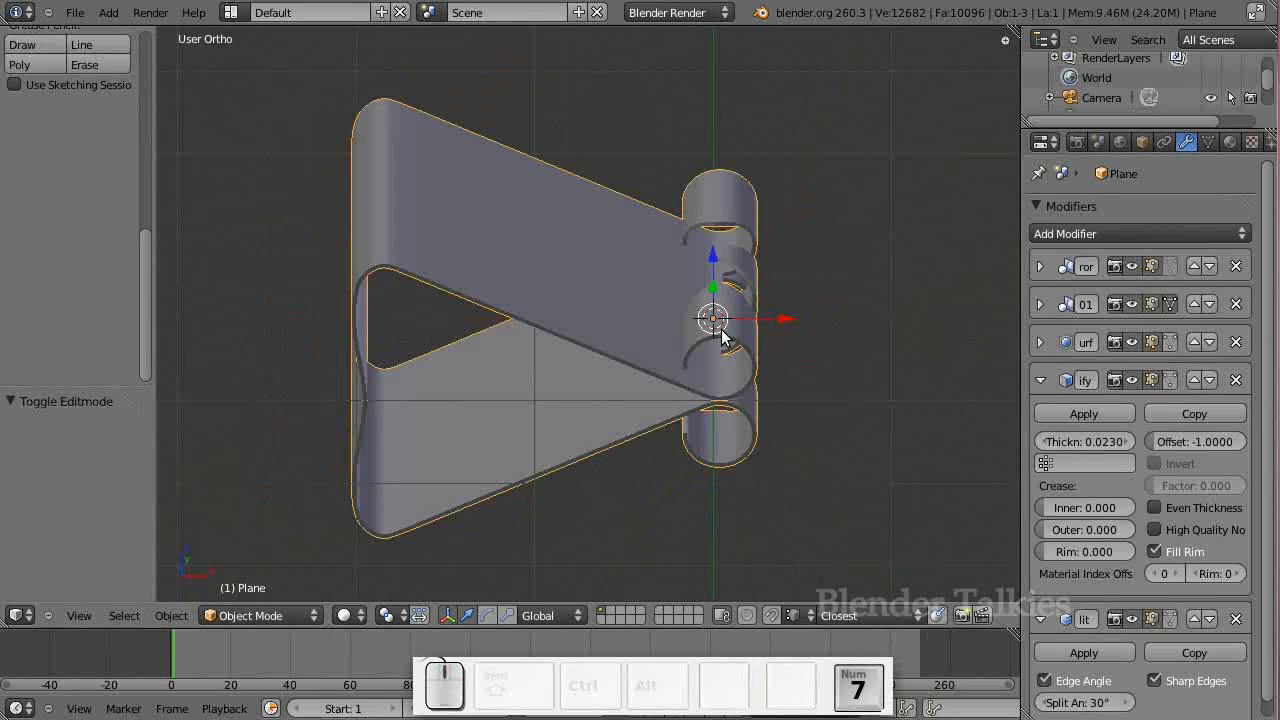
In wireframe top view, add a Bezier curve, enter its Edit Mode and set the handles of its points to Vector
{"action": "key", "text": "z"}
{"action": "key", "text": "shift+a"}
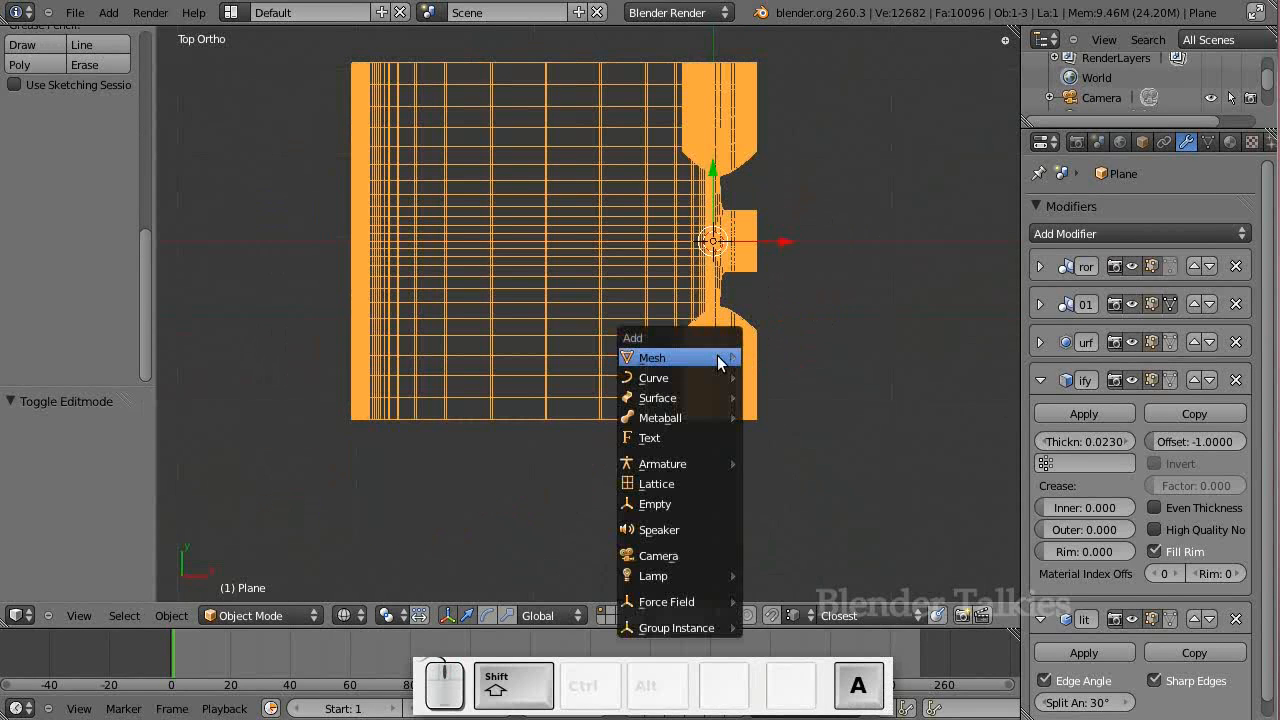
{"action": "mouse_move", "coordinate": [719, 360]}
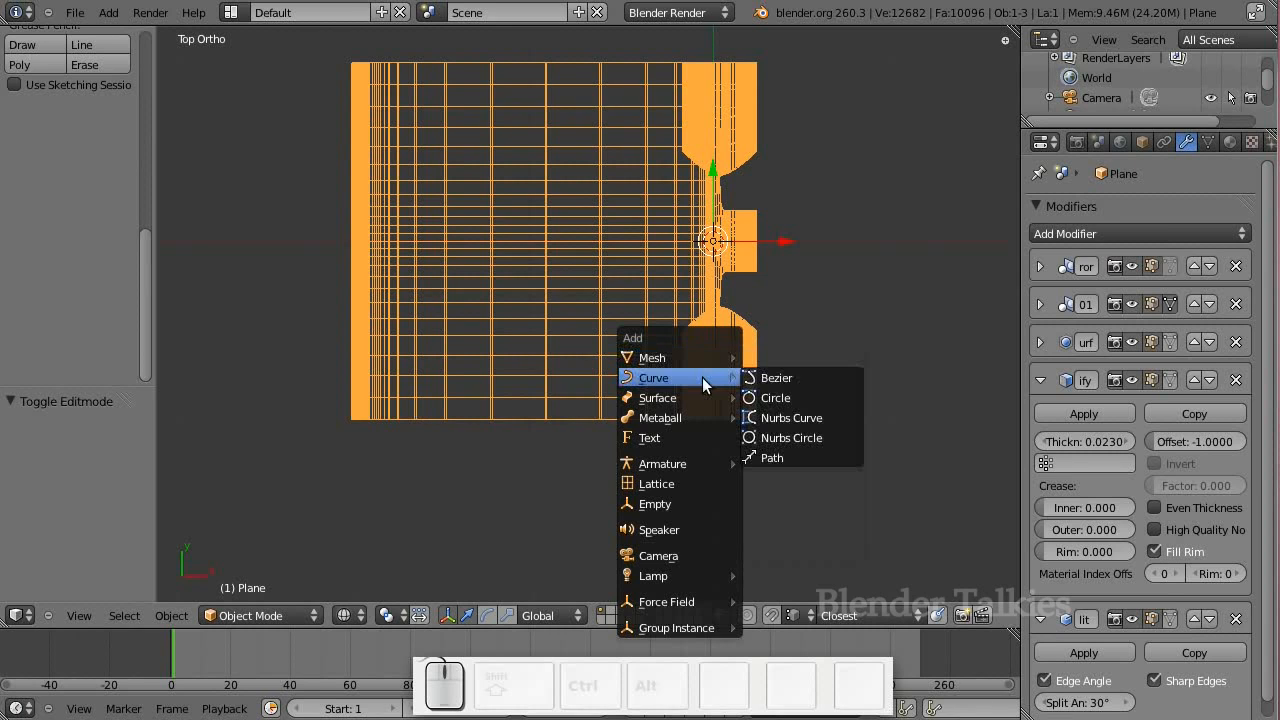
{"action": "left_click", "coordinate": [812, 380]}
{"action": "key", "text": "Tab"}
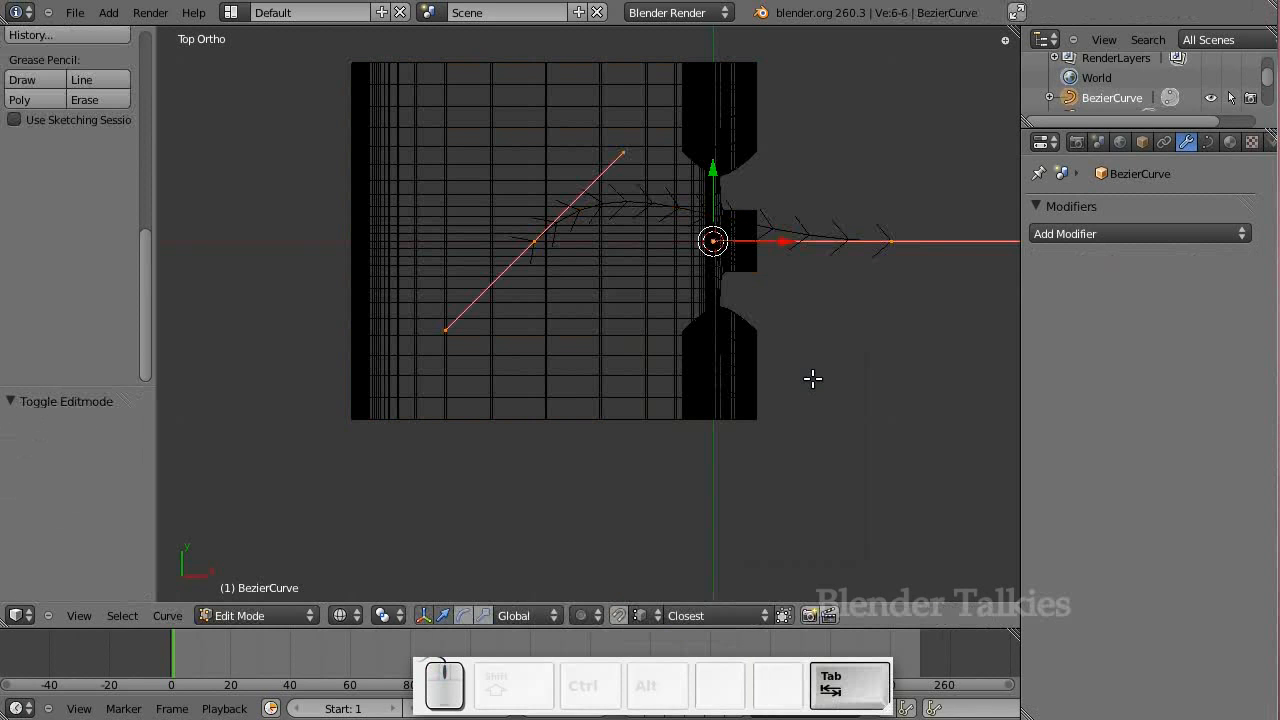
{"action": "key", "text": "v"}
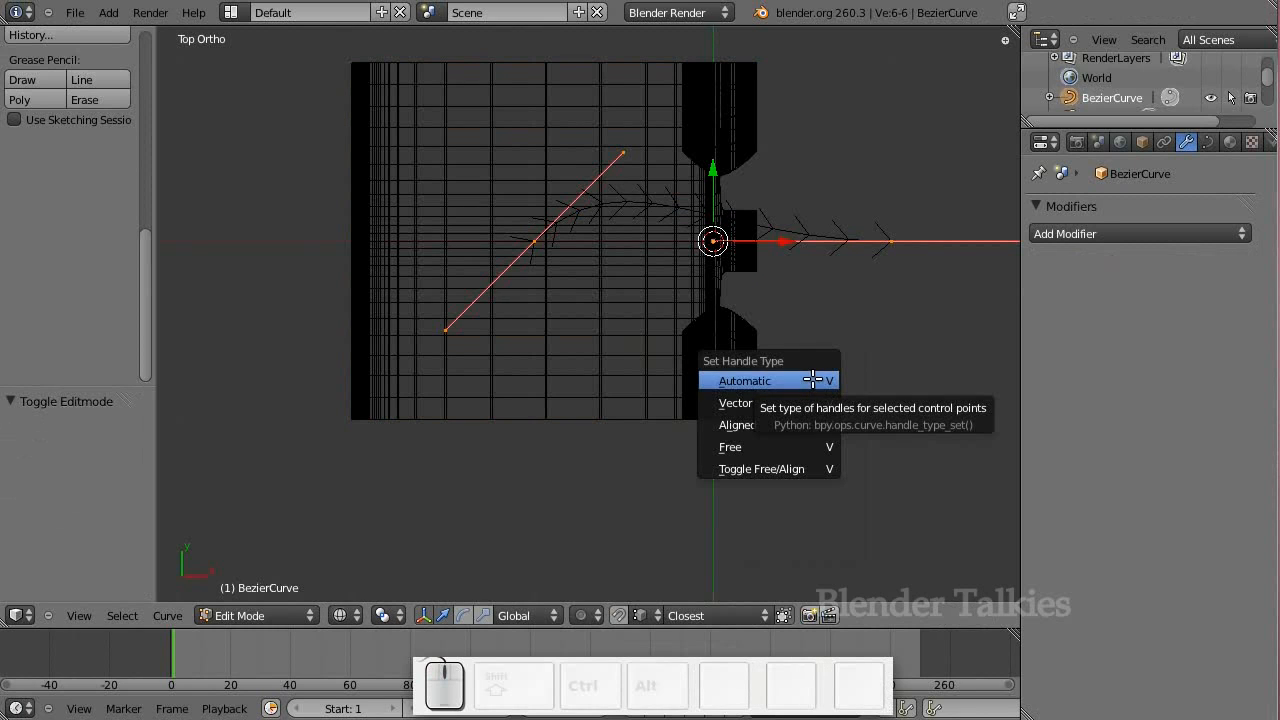
{"action": "left_click", "coordinate": [810, 402]}
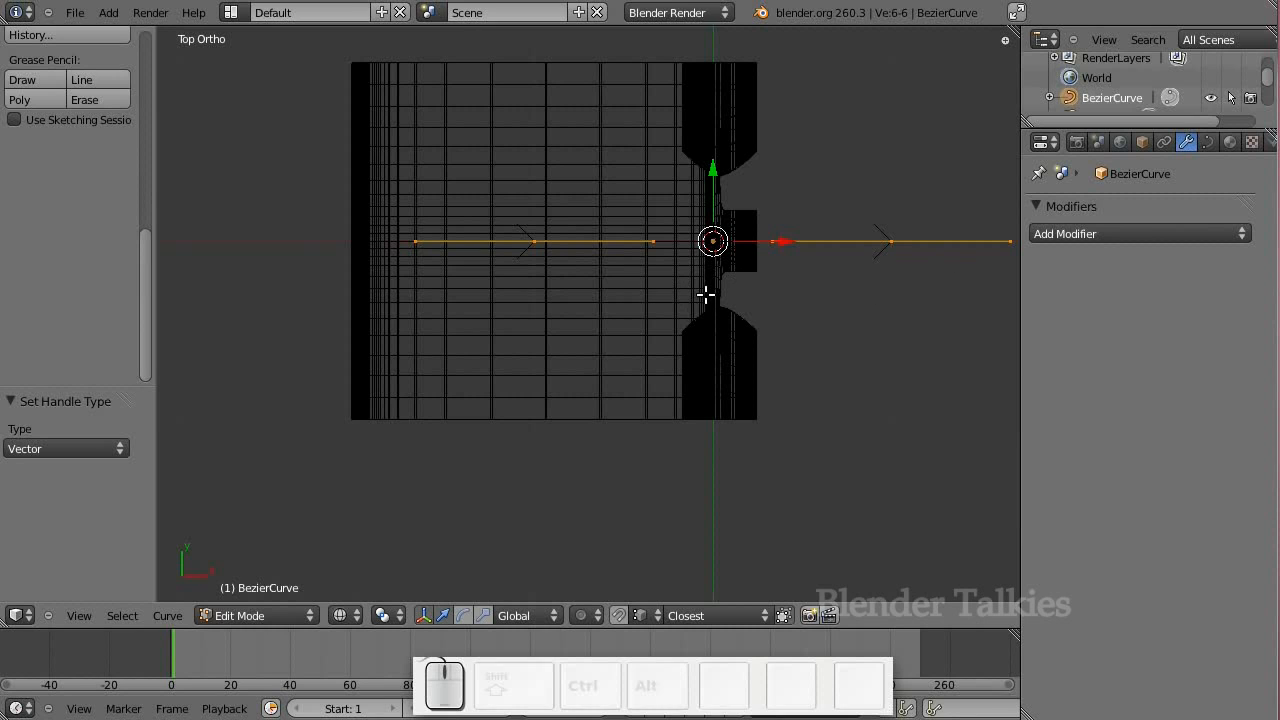
Move the whole curve so it starts in the lower gap between the clip's curled loops and extends away from the clip body
{"action": "key", "text": "g"}
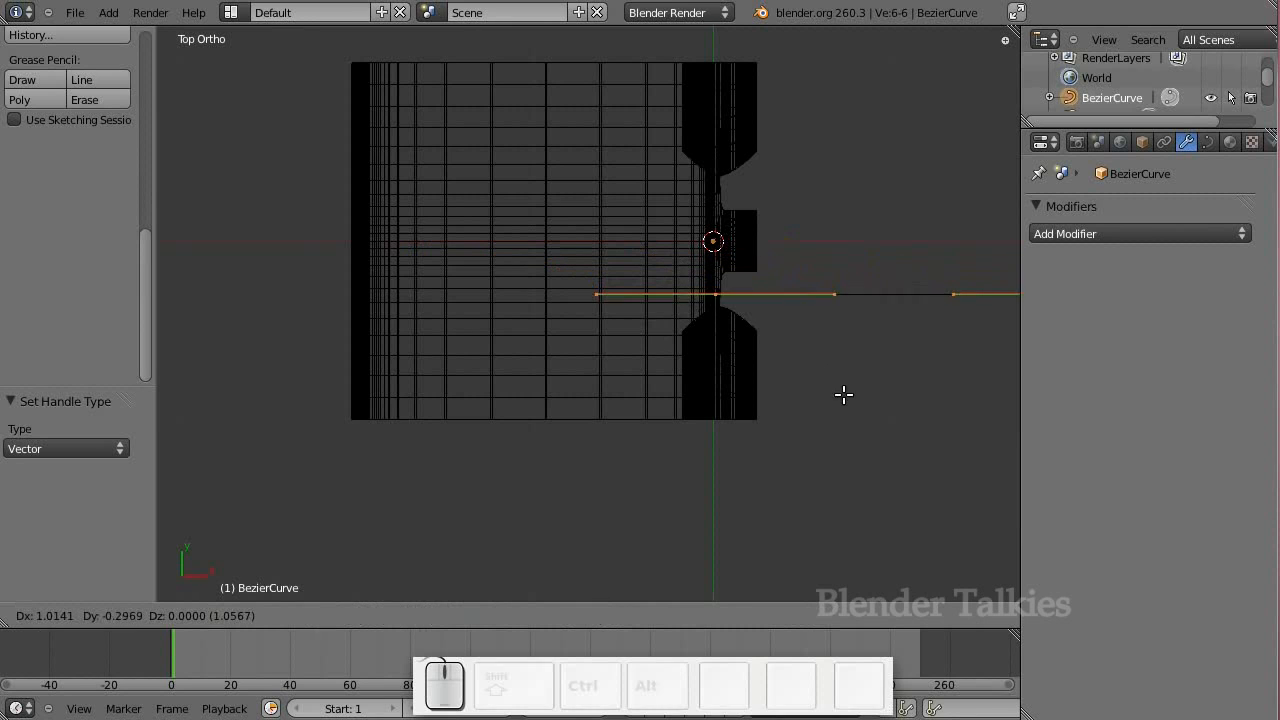
{"action": "left_click", "coordinate": [866, 402]}
{"action": "middle_click_drag", "start_coordinate": [900, 351], "coordinate": [645, 380], "text": "shift"}
{"action": "key", "text": "t"}
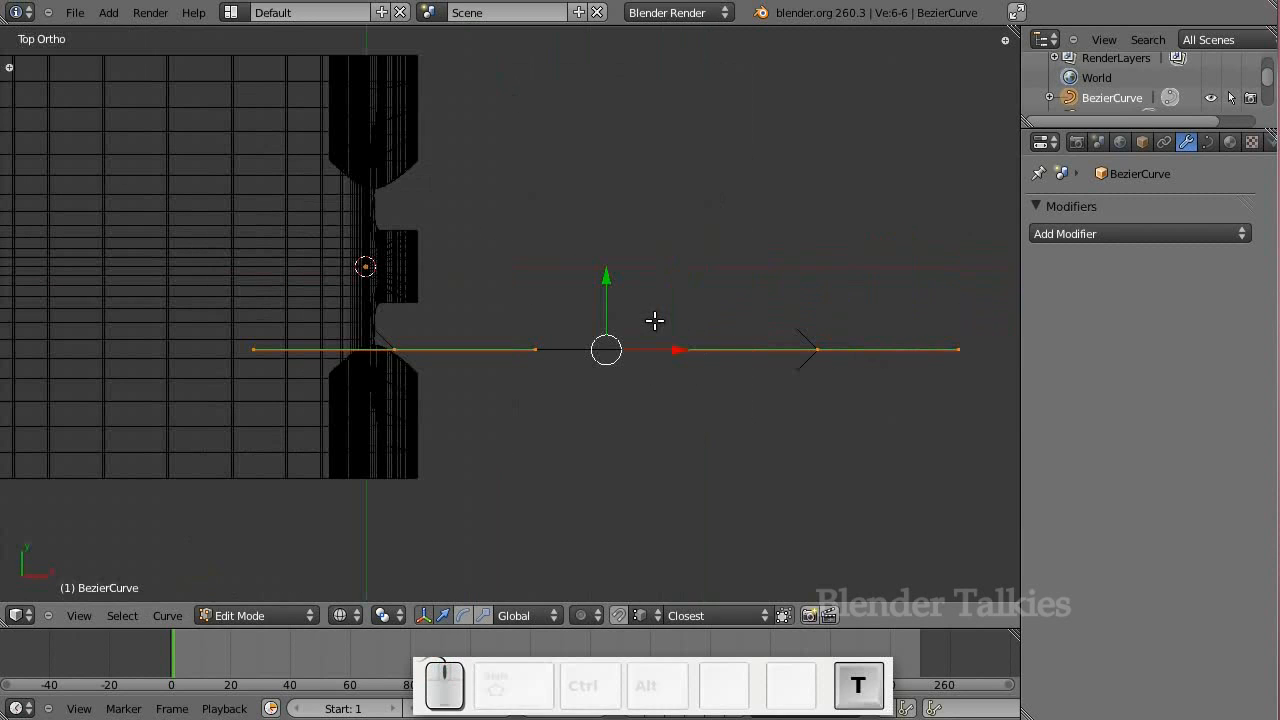
Change the curve's handle type to Automatic and subdivide the segment to add a middle control point
{"action": "key", "text": "v"}
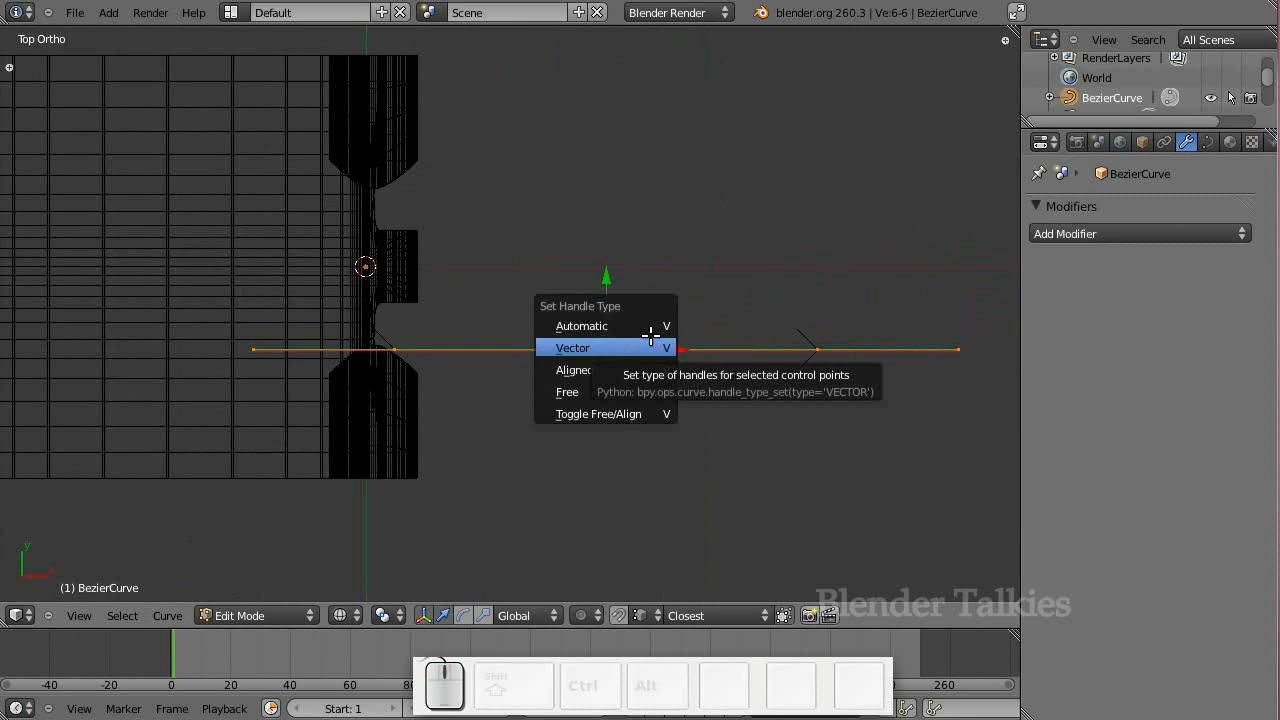
{"action": "left_click", "coordinate": [650, 338]}
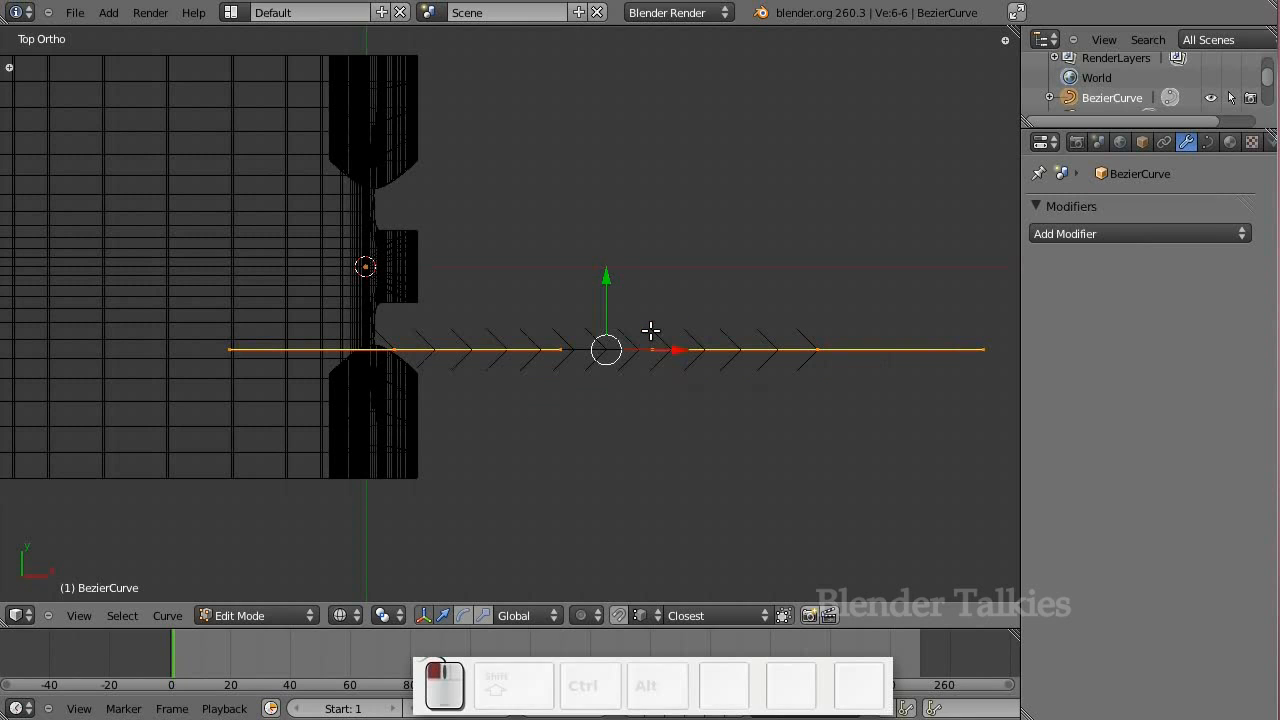
{"action": "key", "text": "w"}
{"action": "left_click", "coordinate": [650, 330]}
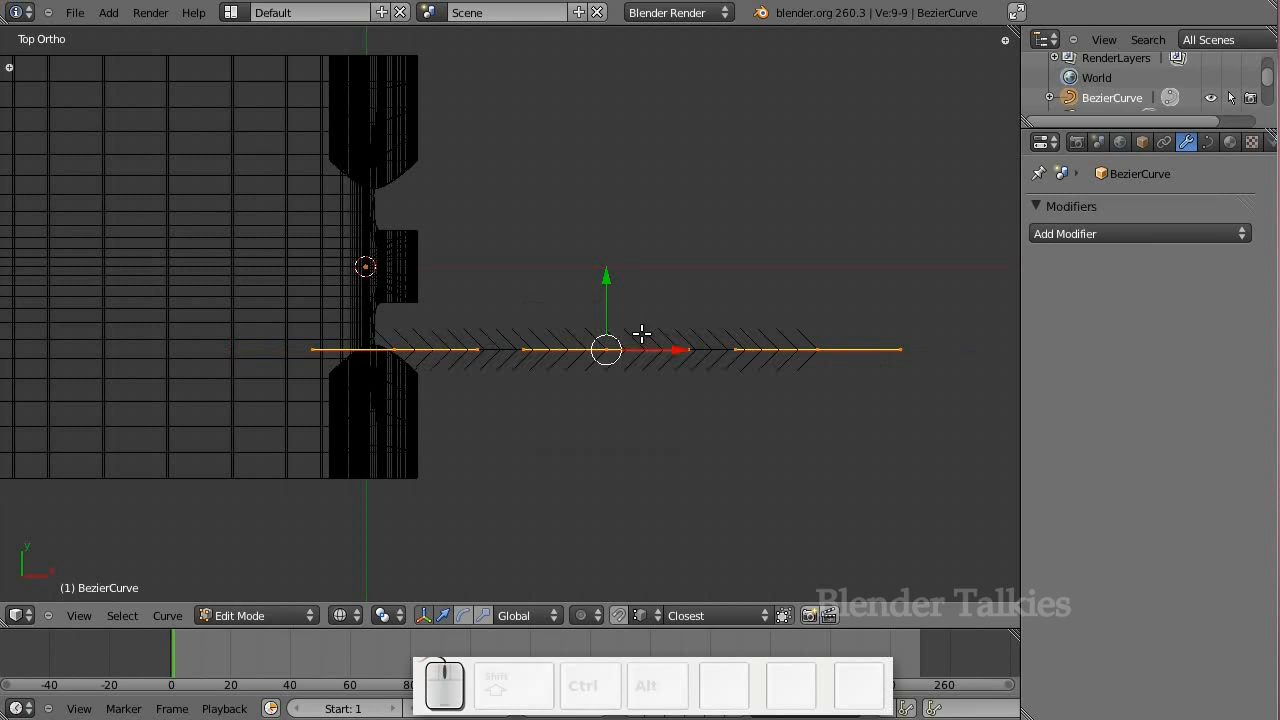
Raise the curve's outer end point and its middle point along Y so the wire bends into a gentle arc
{"action": "right_click", "coordinate": [818, 349]}
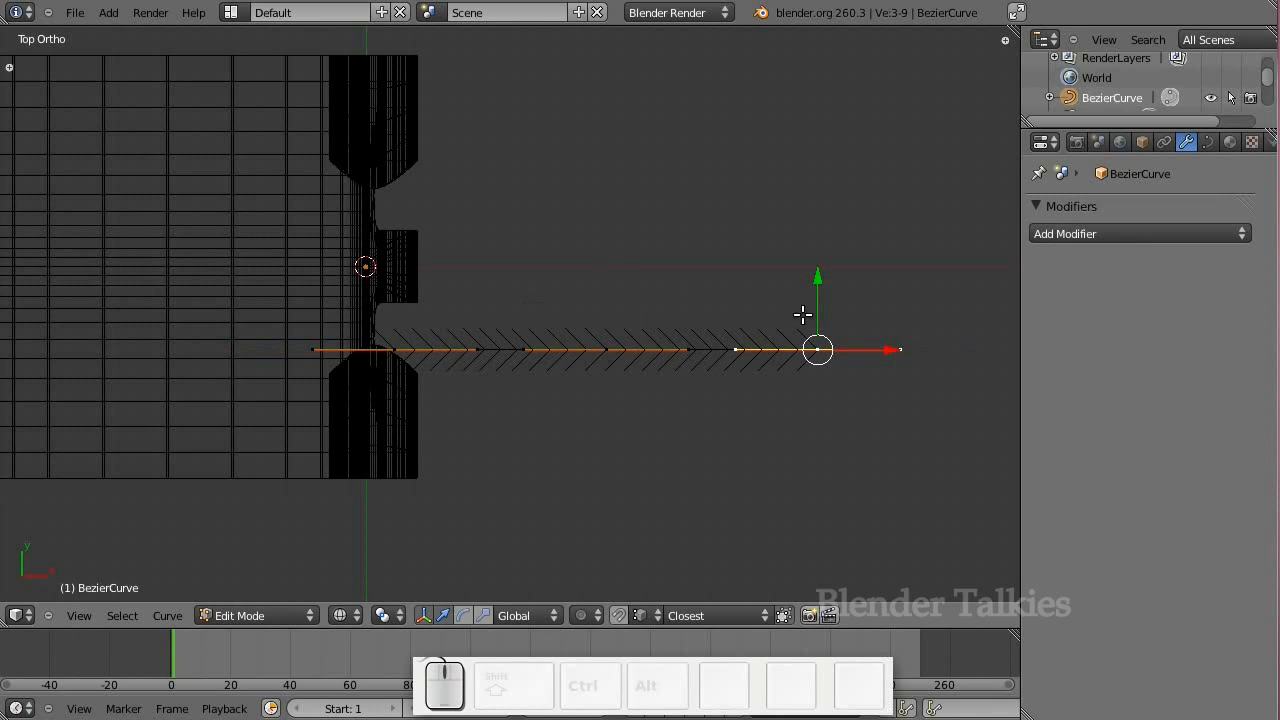
{"action": "left_click_drag", "start_coordinate": [817, 287], "coordinate": [762, 262]}
{"action": "right_click", "coordinate": [610, 351]}
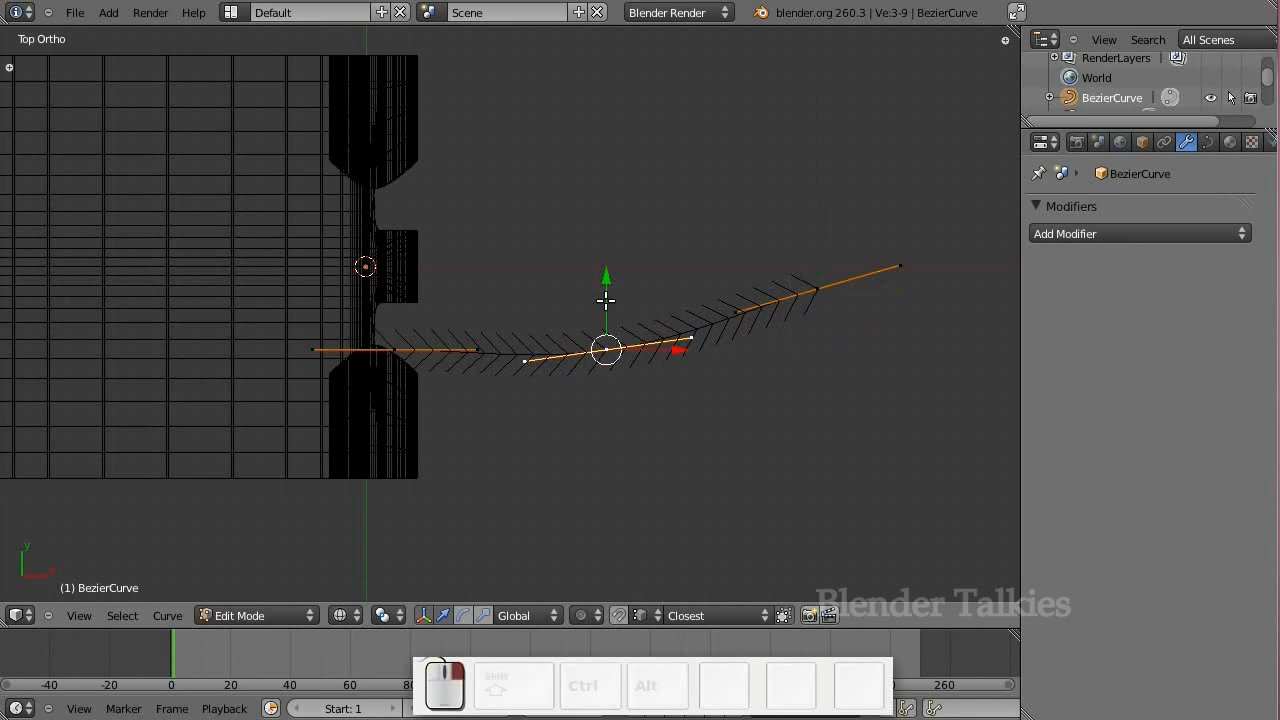
{"action": "key", "text": "g"}
{"action": "key", "text": "y"}
{"action": "left_click", "coordinate": [610, 251]}
Lower the curve's outer end point by about 0.047 along Y to flatten the end of the arc
{"action": "right_click", "coordinate": [843, 290]}
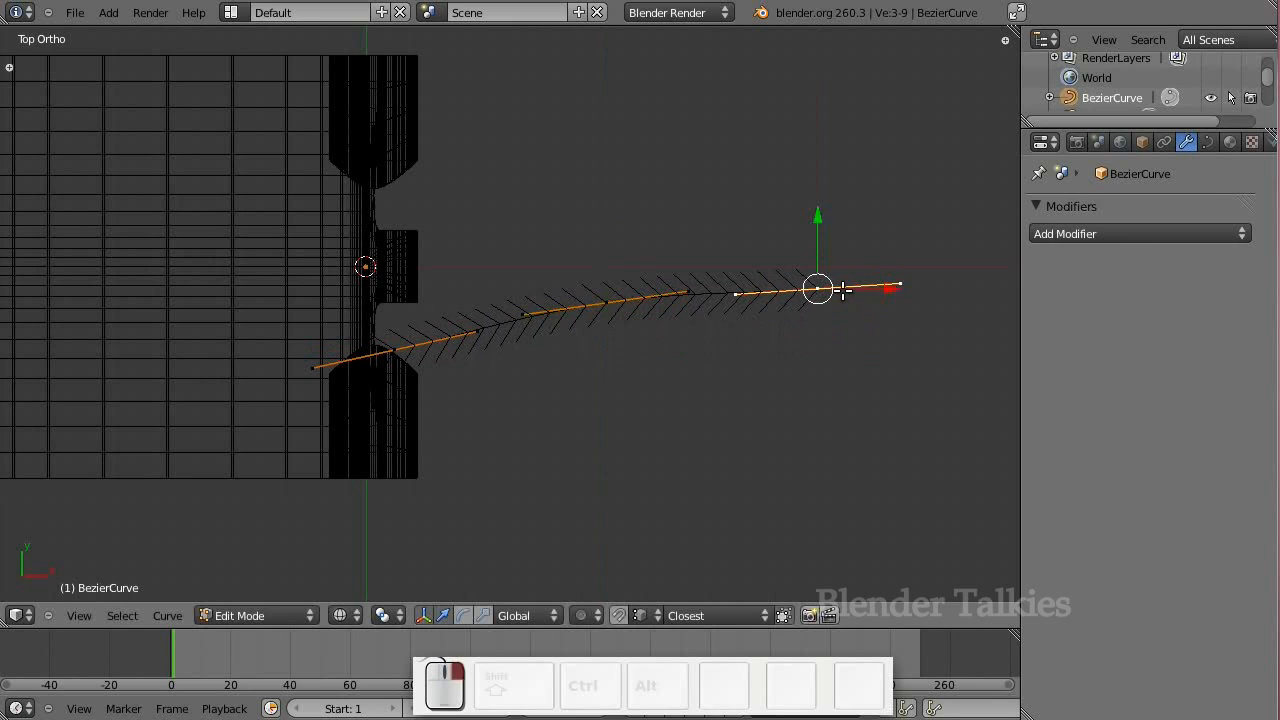
{"action": "key", "text": "g"}
{"action": "key", "text": "y"}
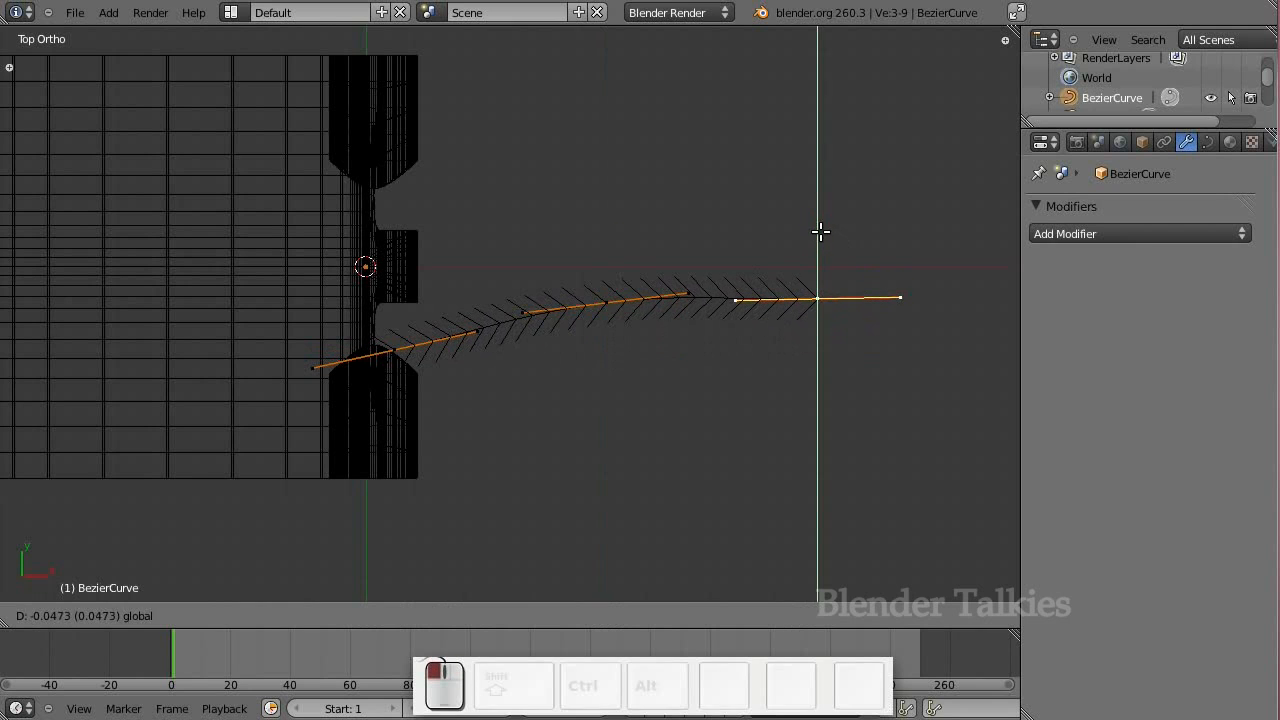
{"action": "left_click", "coordinate": [823, 231]}
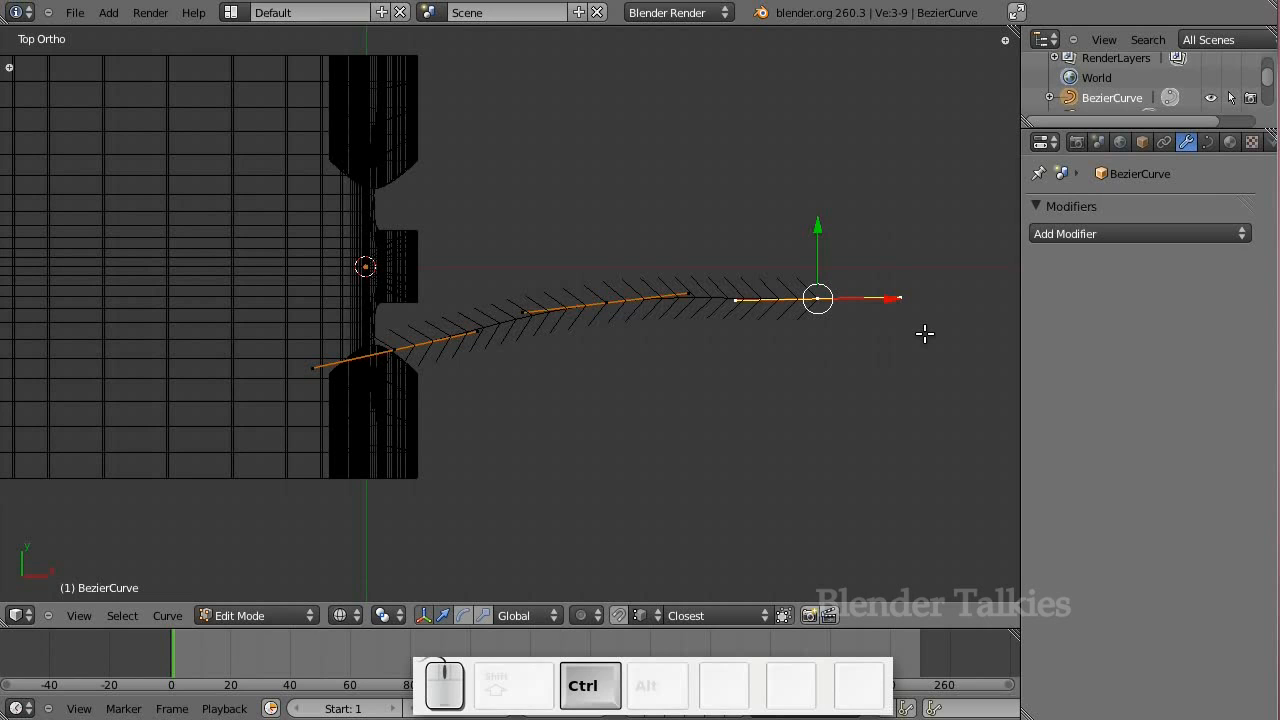
Extend the curve with two more control points past its outer end, and lower the first of them along Y to form a dip
{"action": "left_click", "coordinate": [924, 334], "text": "ctrl"}
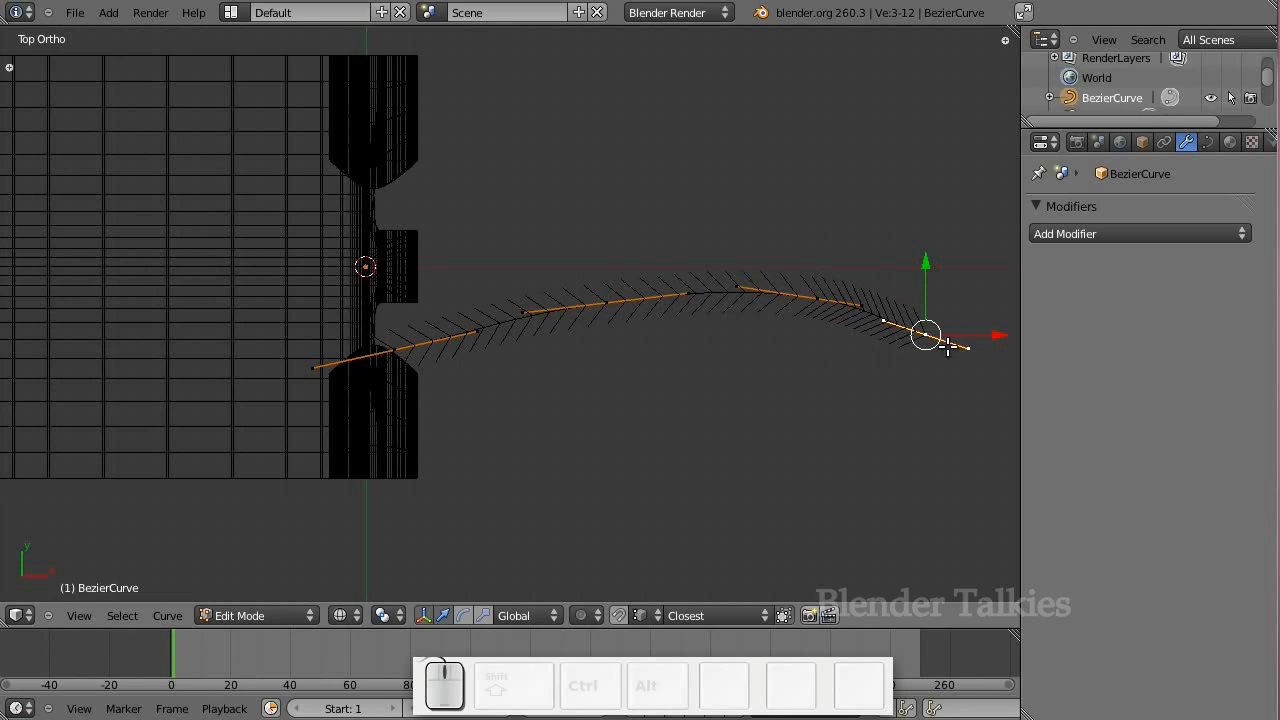
{"action": "left_click", "coordinate": [1013, 269], "text": "ctrl"}
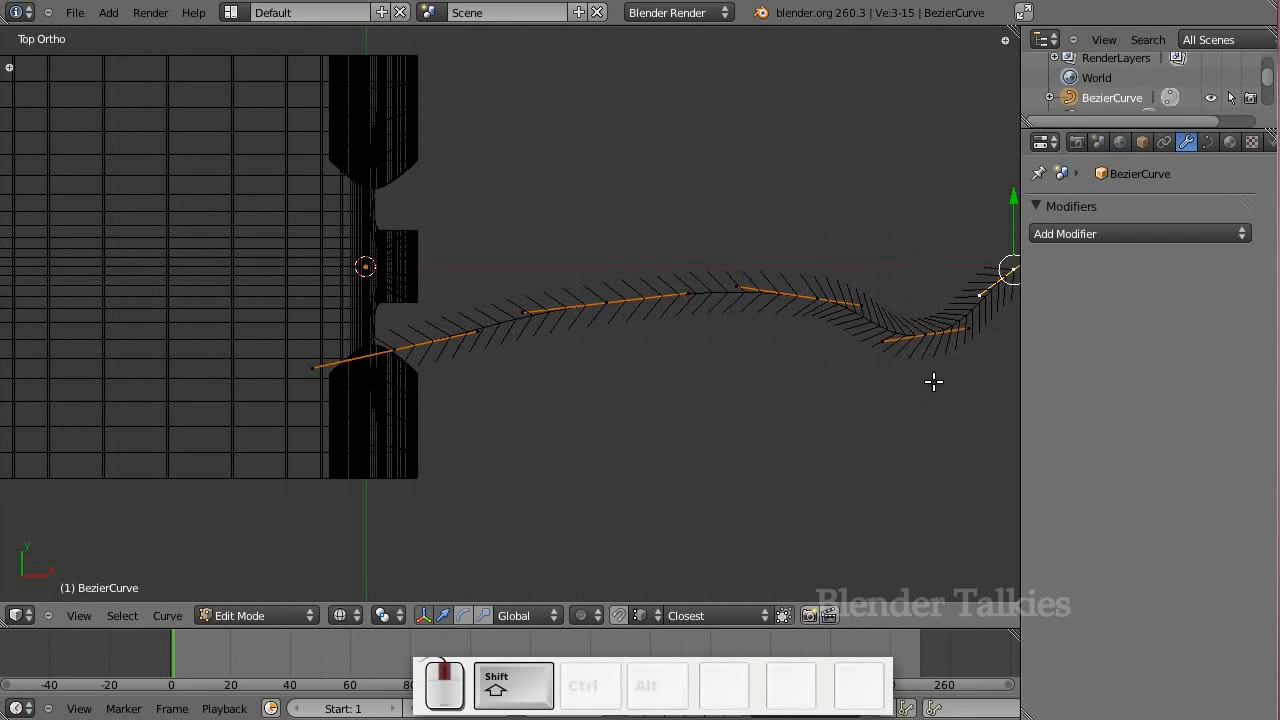
{"action": "middle_click_drag", "start_coordinate": [933, 381], "coordinate": [700, 380], "text": "shift"}
{"action": "right_click", "coordinate": [697, 332]}
{"action": "mouse_move", "coordinate": [758, 340]}
{"action": "left_mouse_down"}
{"action": "mouse_move", "coordinate": [771, 349]}
{"action": "mouse_move", "coordinate": [766, 336]}
{"action": "left_mouse_up"}
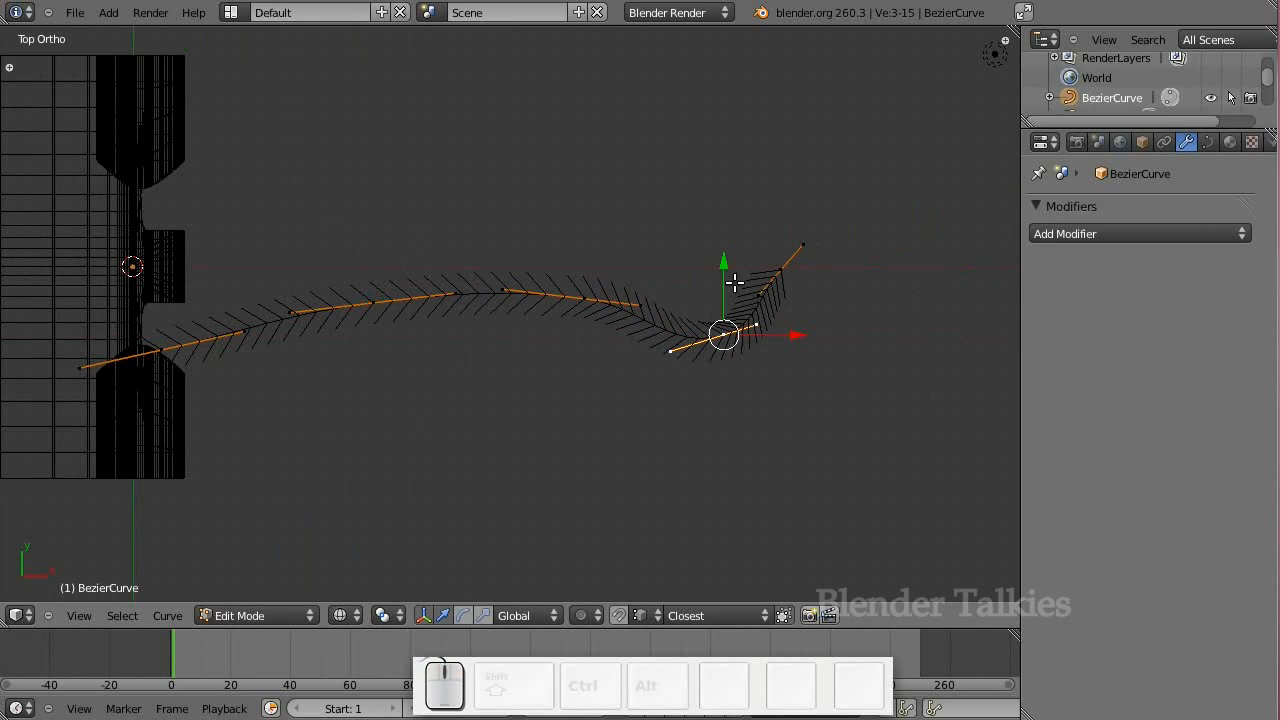
{"action": "left_click_drag", "start_coordinate": [722, 267], "coordinate": [714, 304]}
Pull the curve's new end point and the shoulder point before the dip back toward the clip along X
{"action": "right_click", "coordinate": [785, 278]}
{"action": "left_click_drag", "start_coordinate": [830, 273], "coordinate": [813, 271]}
{"action": "left_click_drag", "start_coordinate": [759, 218], "coordinate": [755, 214]}
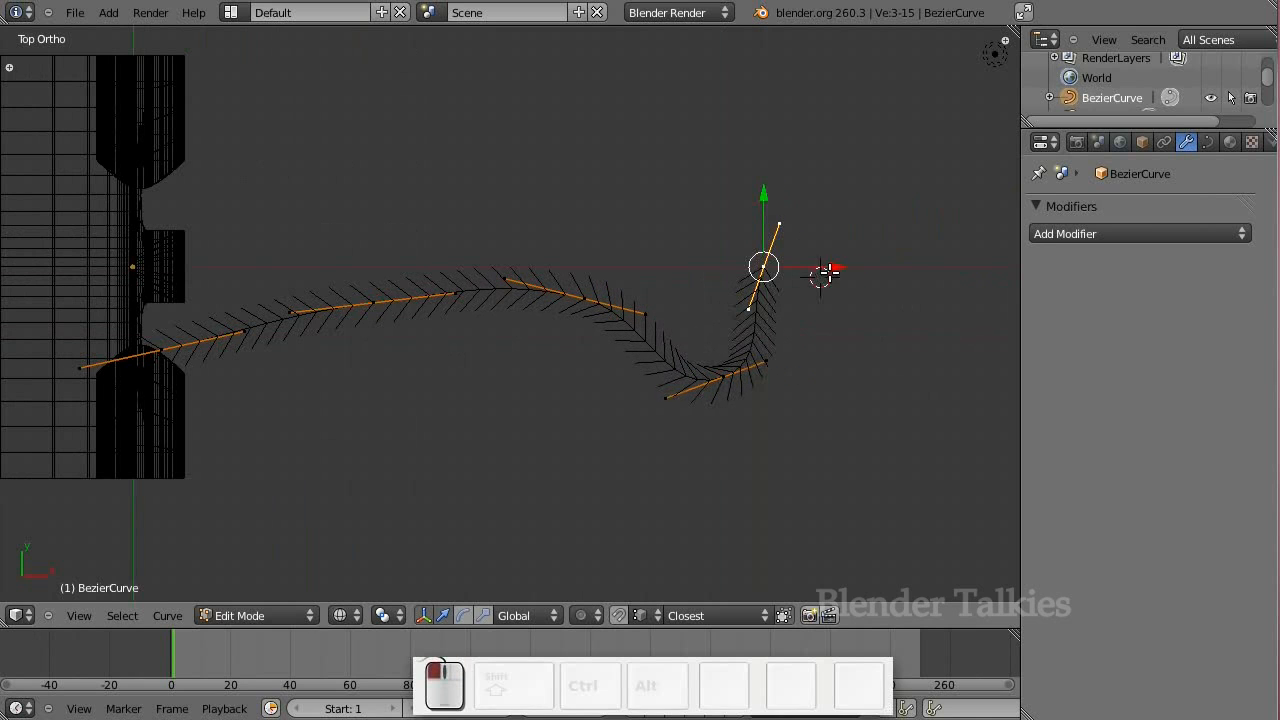
{"action": "left_click_drag", "start_coordinate": [832, 268], "coordinate": [820, 269]}
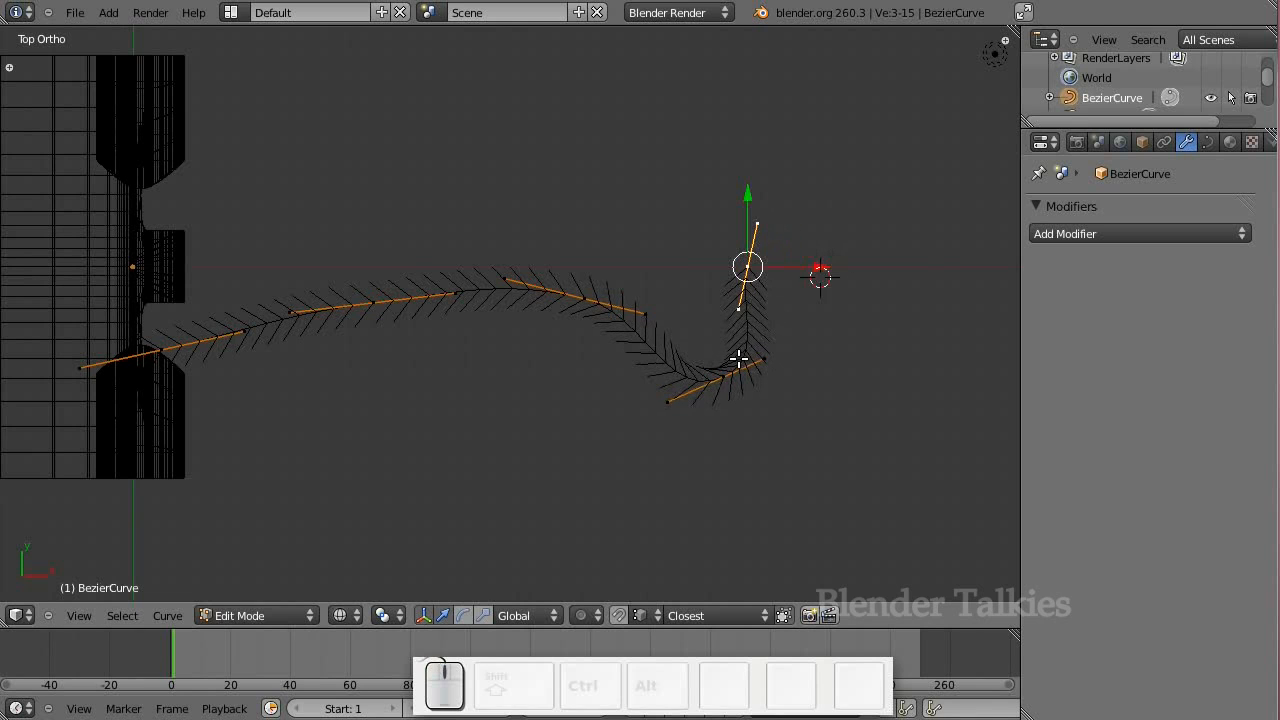
{"action": "right_click", "coordinate": [594, 298]}
{"action": "left_click_drag", "start_coordinate": [648, 295], "coordinate": [628, 298]}
{"action": "left_click", "coordinate": [624, 297]}
Shift the control point at the bottom of the dip along X, lower it further, and raise the end point slightly along Y
{"action": "right_click", "coordinate": [722, 377]}
{"action": "key", "text": "g"}
{"action": "key", "text": "x"}
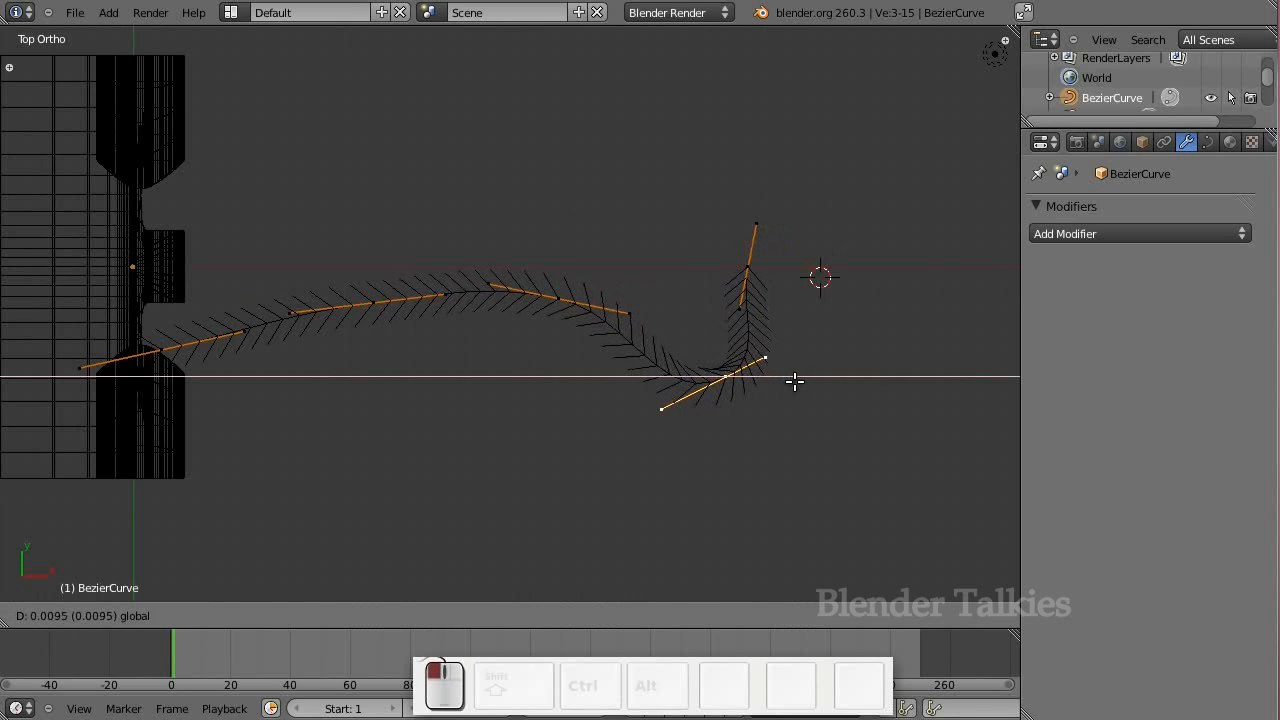
{"action": "left_click", "coordinate": [790, 383]}
{"action": "right_click", "coordinate": [748, 267]}
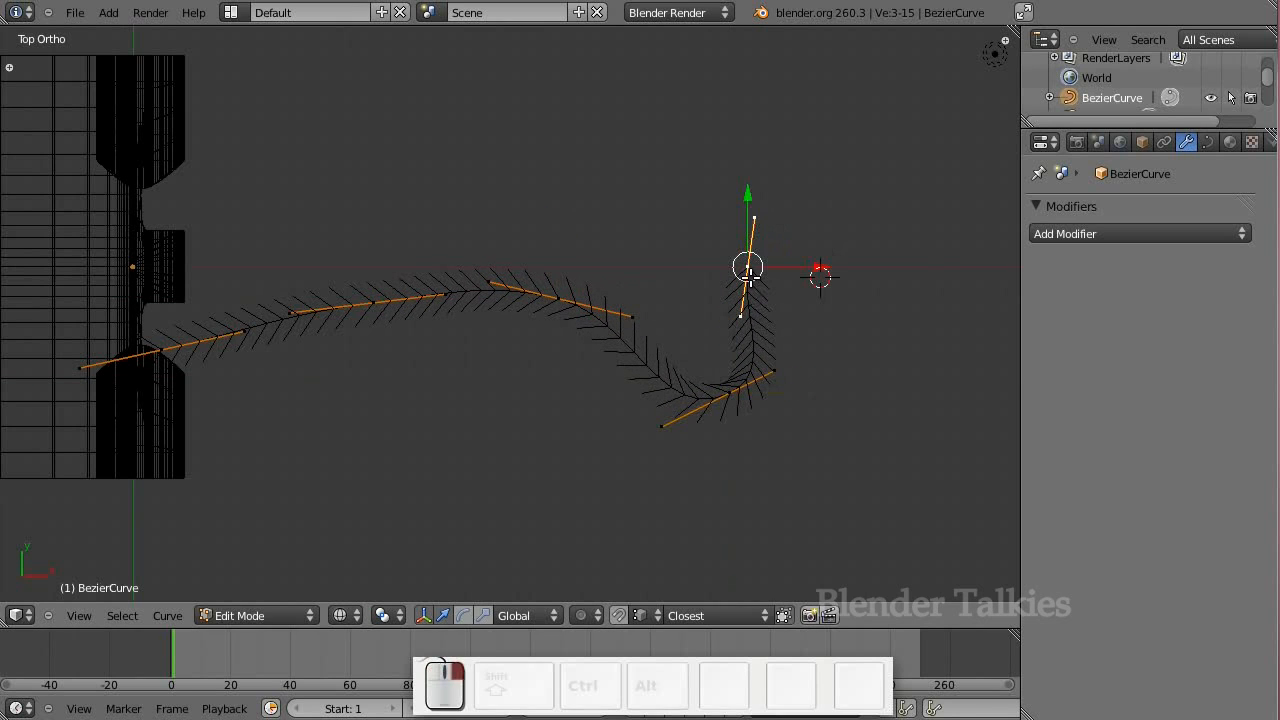
{"action": "left_click_drag", "start_coordinate": [748, 202], "coordinate": [748, 206]}
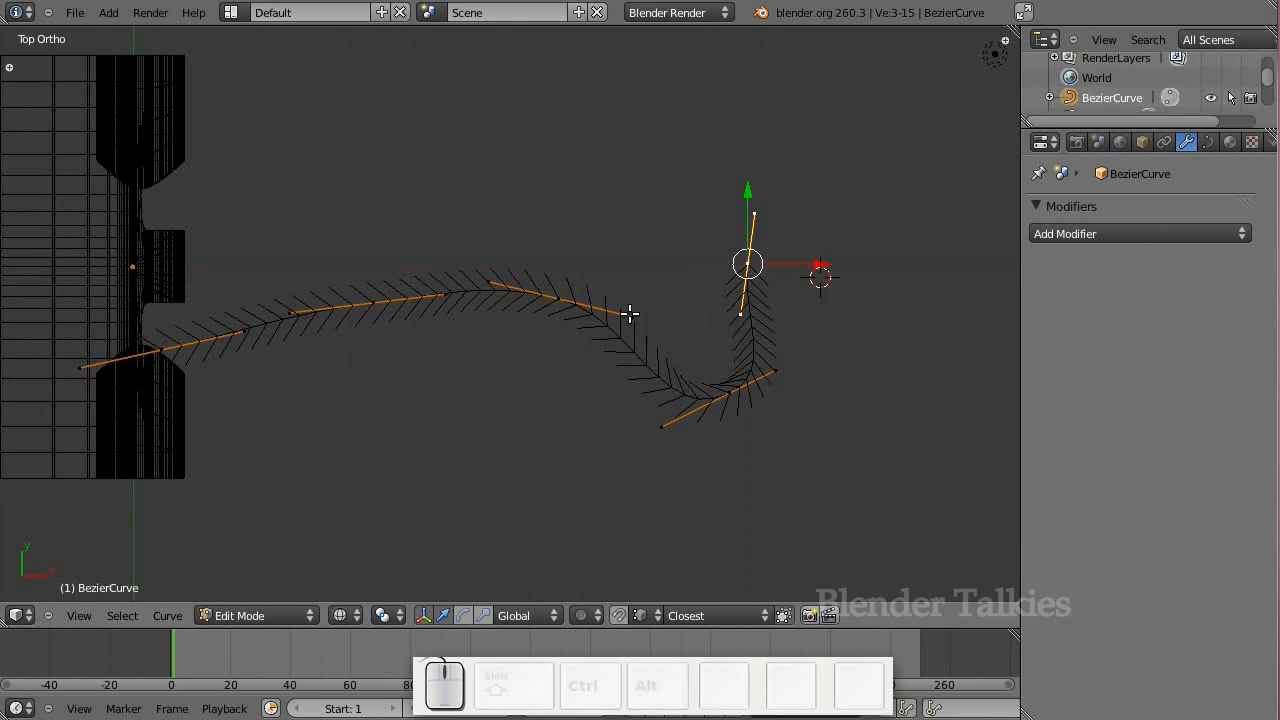
Give the curve a round profile with fill mode Full, bevel depth 0.06 and bevel resolution 6
{"action": "left_click", "coordinate": [1206, 141]}
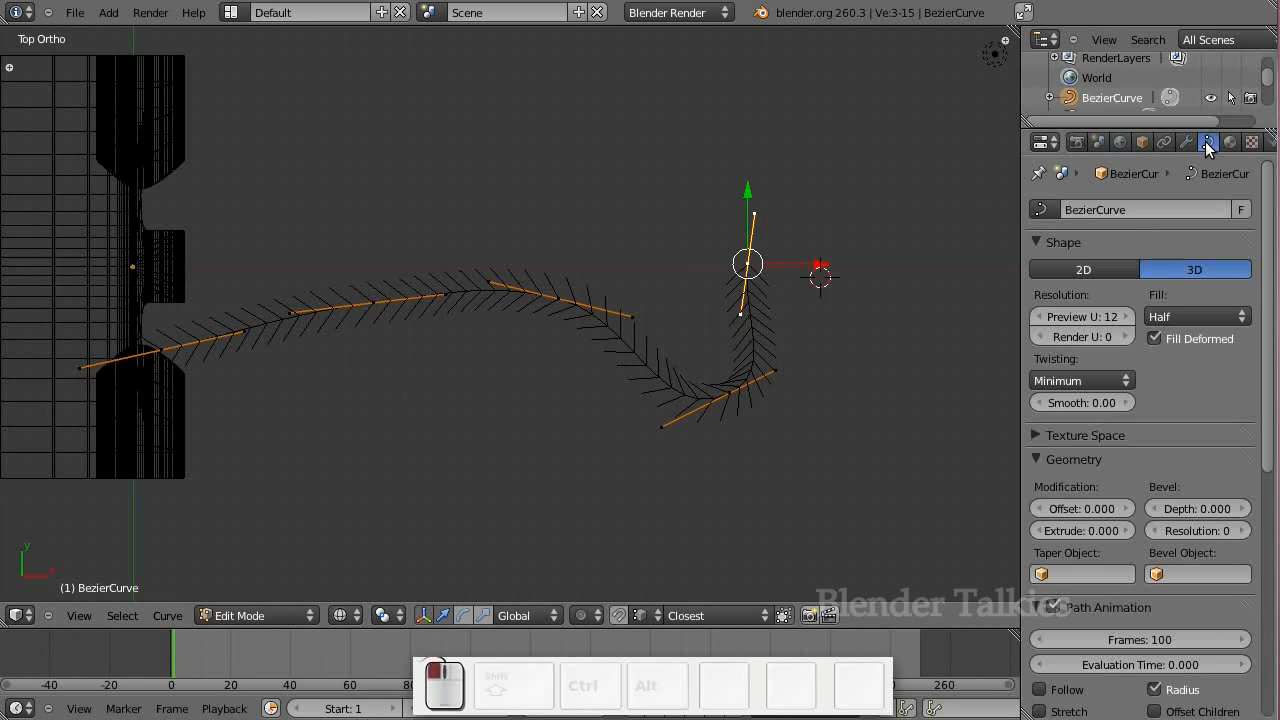
{"action": "left_click", "coordinate": [1174, 310]}
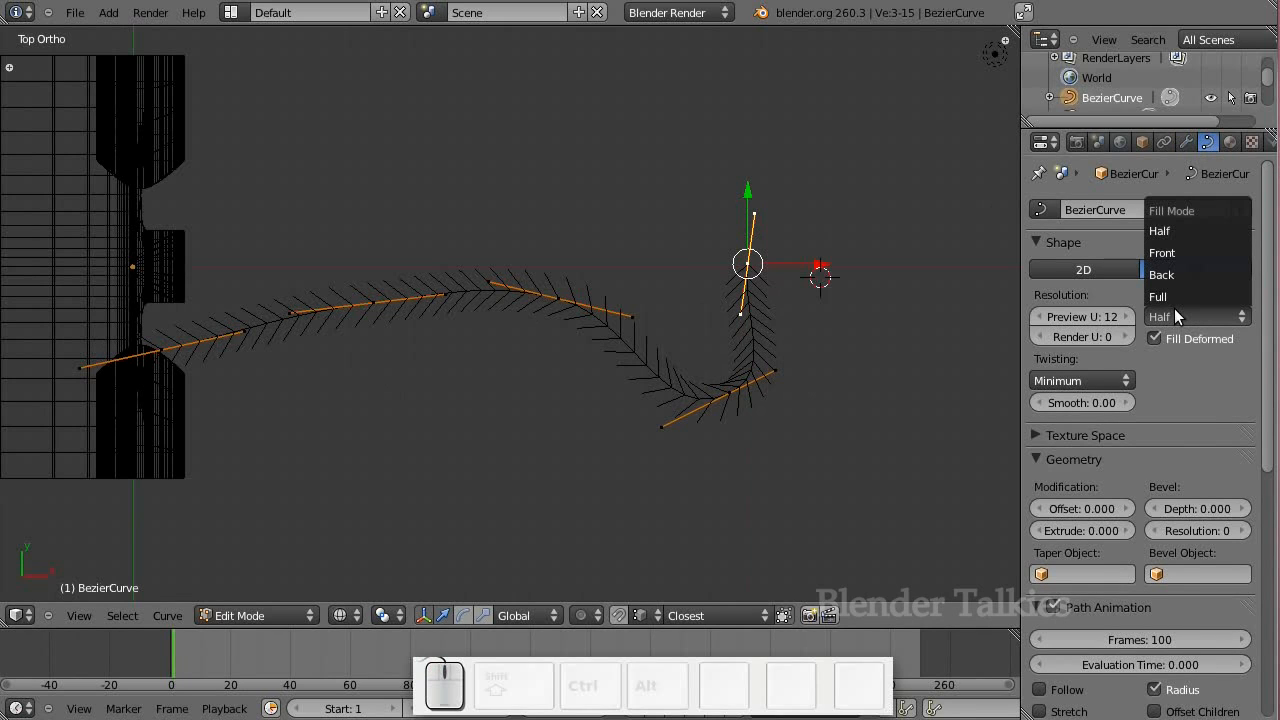
{"action": "left_click", "coordinate": [1172, 298]}
{"action": "left_click", "coordinate": [1187, 507]}
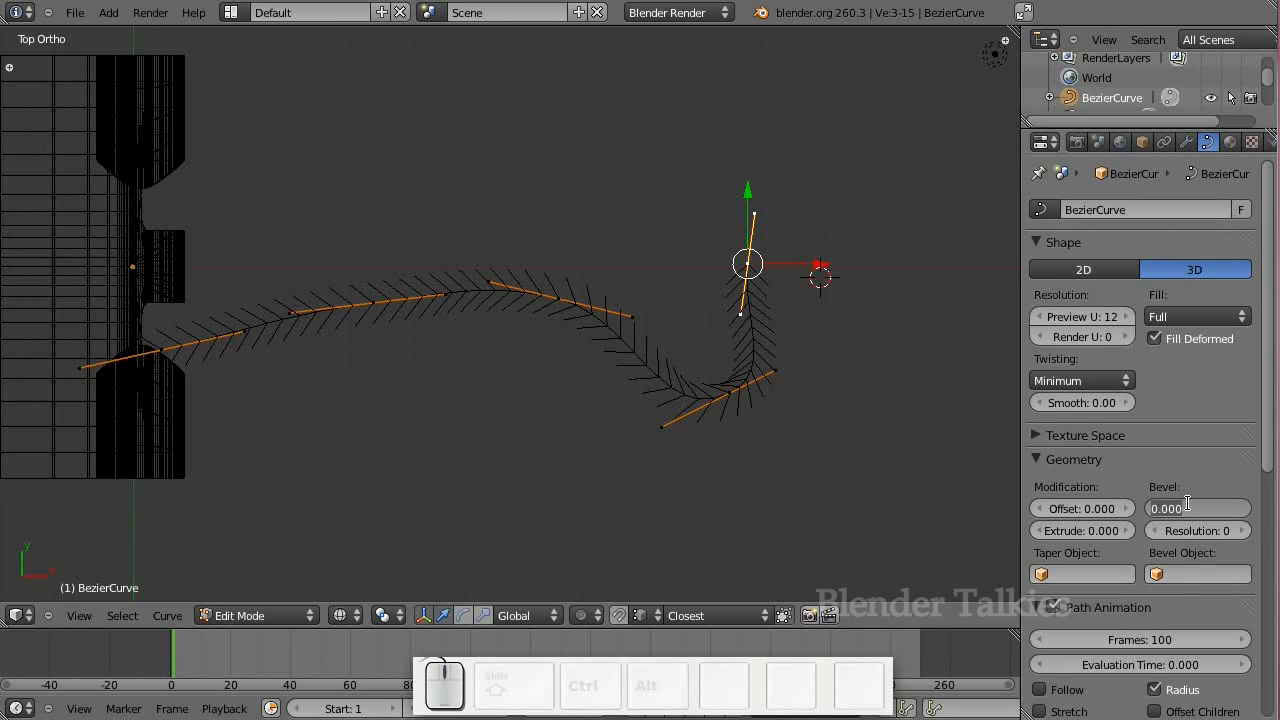
{"action": "type", "text": ".06"}
{"action": "key", "text": "KP_Enter"}
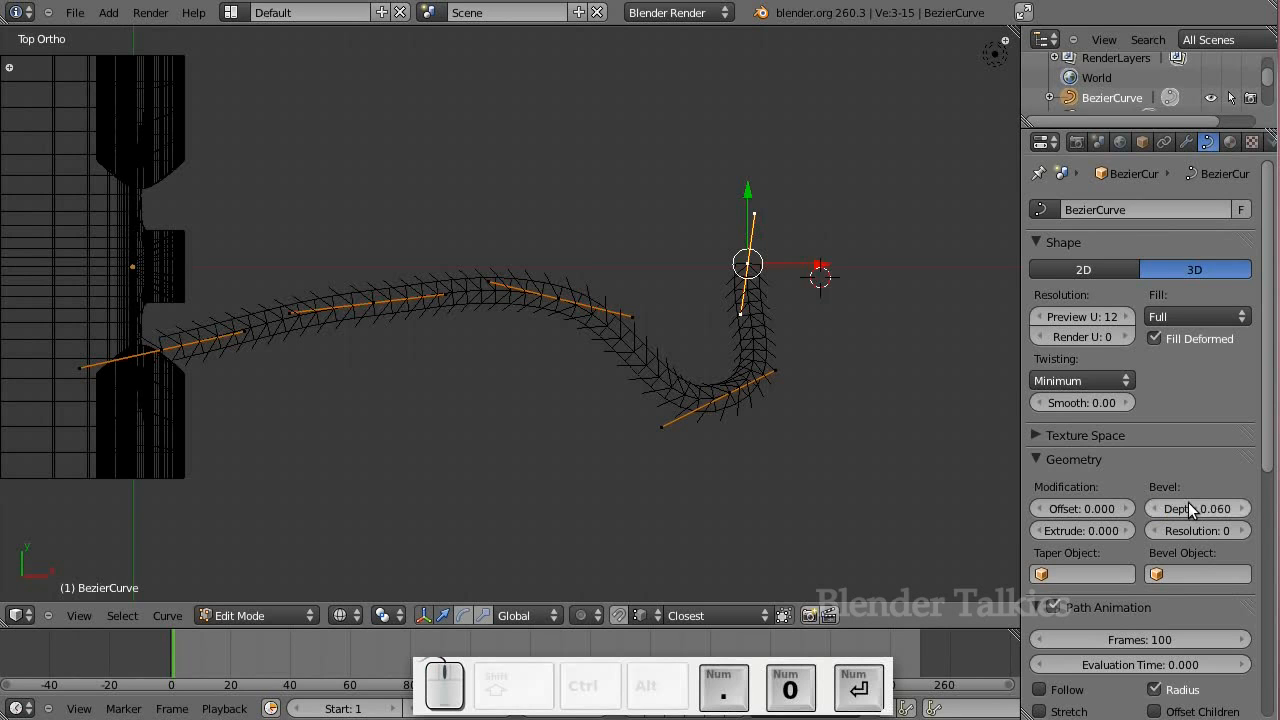
{"action": "left_click", "coordinate": [1195, 528]}
{"action": "type", "text": "6"}
{"action": "key", "text": "KP_Enter"}
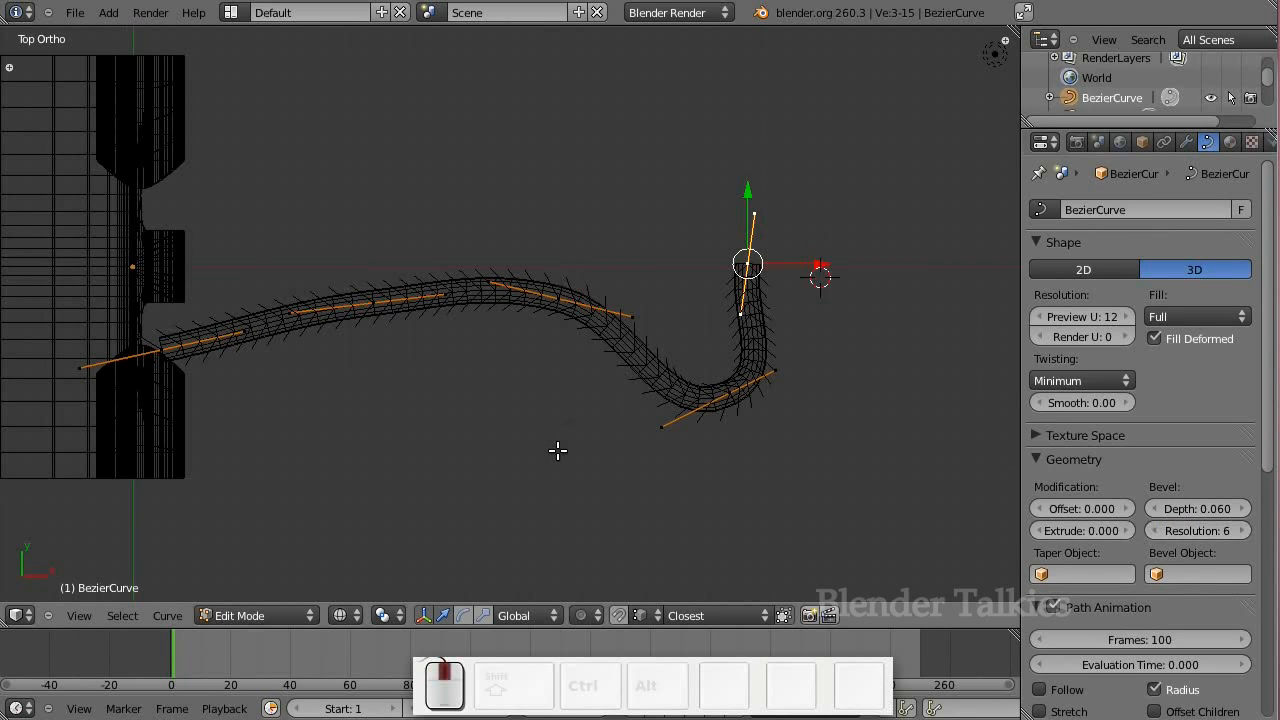
Set the curve's bevel depth to 0.07 and check the wire's thickness against the clip loops
{"action": "middle_click_drag", "start_coordinate": [558, 451], "coordinate": [571, 391]}
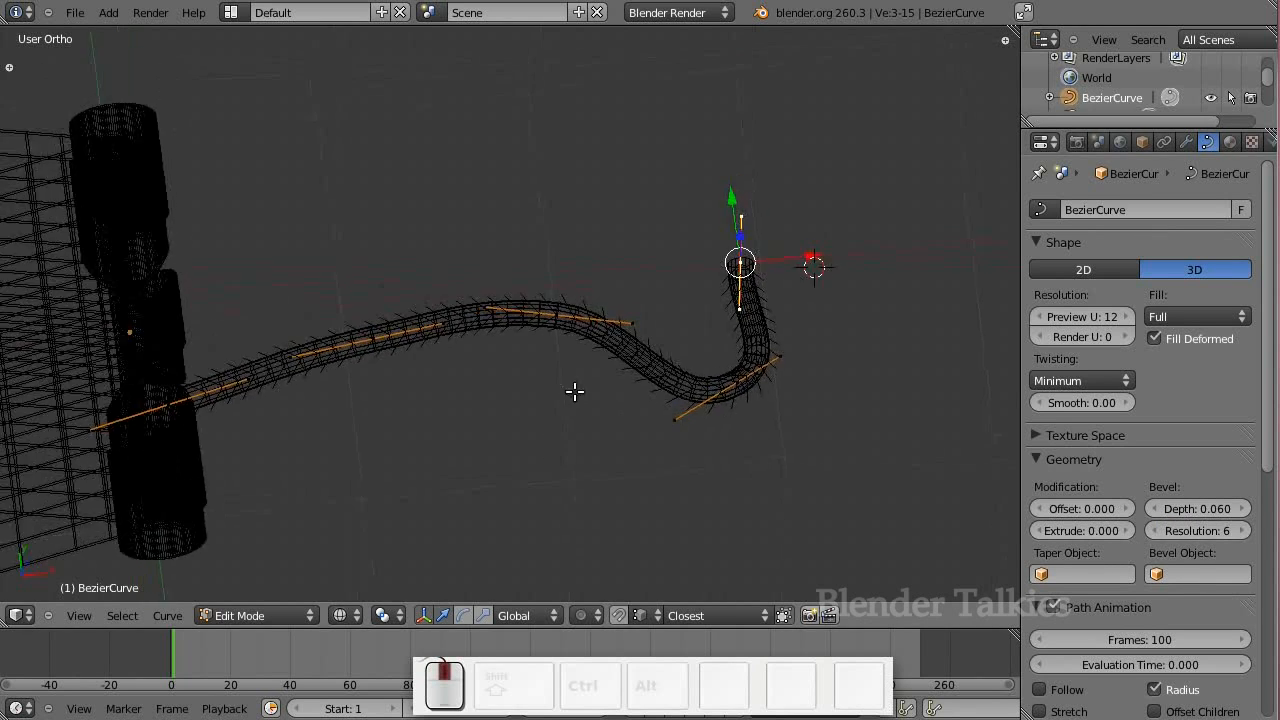
{"action": "left_click", "coordinate": [1190, 512]}
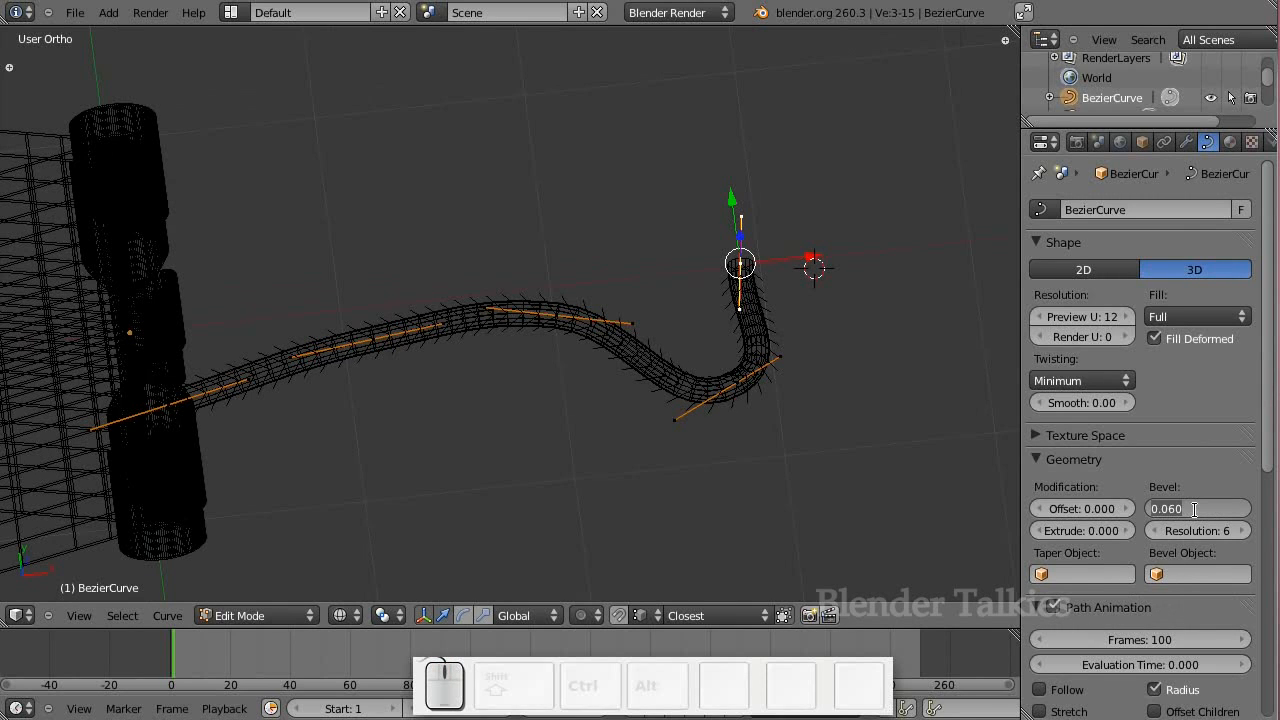
{"action": "type", "text": "0.07"}
{"action": "key", "text": "KP_Enter"}
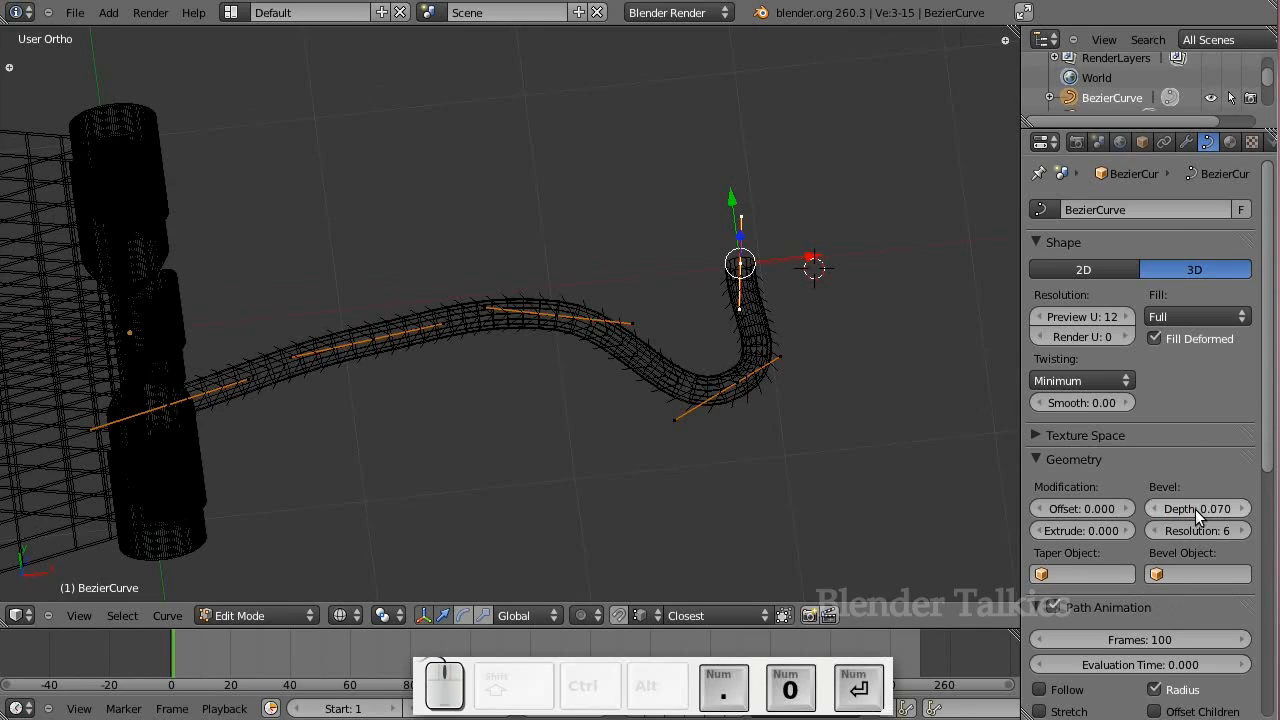
{"action": "mouse_move", "coordinate": [629, 420]}
{"action": "middle_mouse_down"}
{"action": "mouse_move", "coordinate": [556, 477]}
{"action": "mouse_move", "coordinate": [512, 484]}
{"action": "mouse_move", "coordinate": [522, 449]}
{"action": "mouse_move", "coordinate": [616, 413]}
{"action": "mouse_move", "coordinate": [623, 366]}
{"action": "mouse_move", "coordinate": [429, 403]}
{"action": "mouse_move", "coordinate": [434, 290]}
{"action": "mouse_move", "coordinate": [486, 300]}
{"action": "mouse_move", "coordinate": [556, 347]}
{"action": "middle_mouse_up"}
Switch to solid shading and set the curve's bevel depth to 0.08
{"action": "key", "text": "z"}
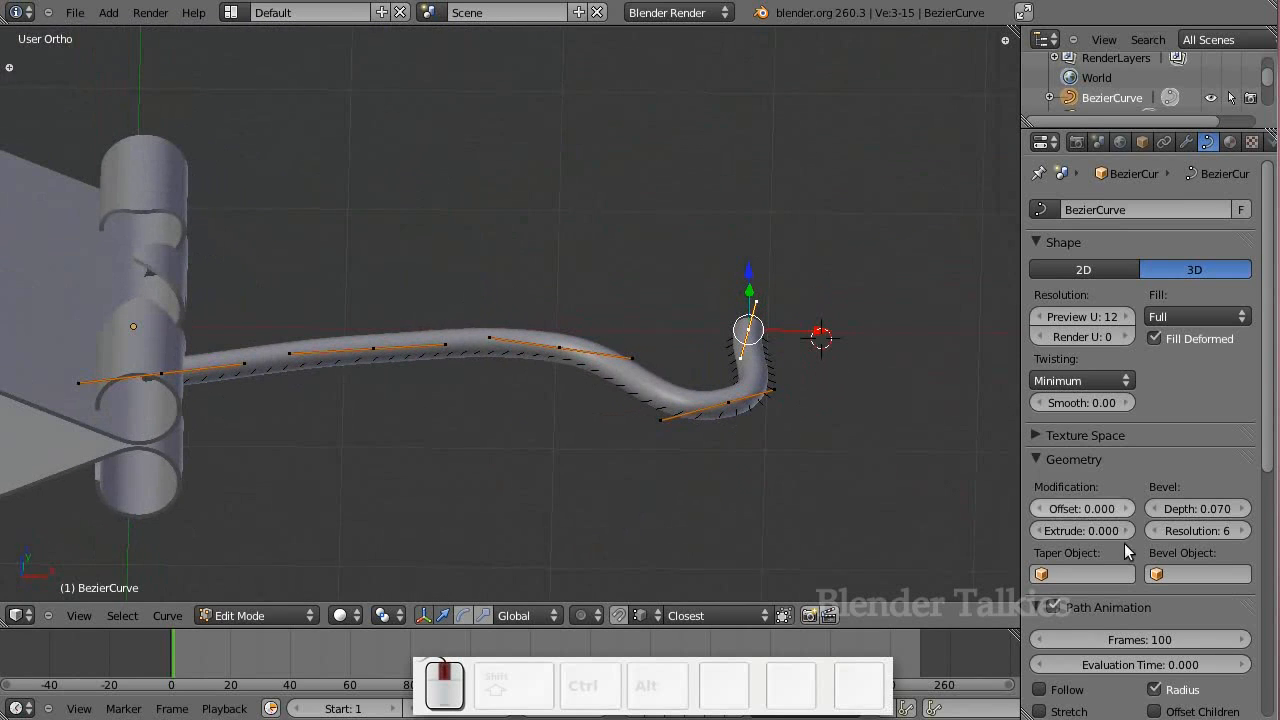
{"action": "left_click", "coordinate": [1193, 509]}
{"action": "key", "text": "KP_Delete"}
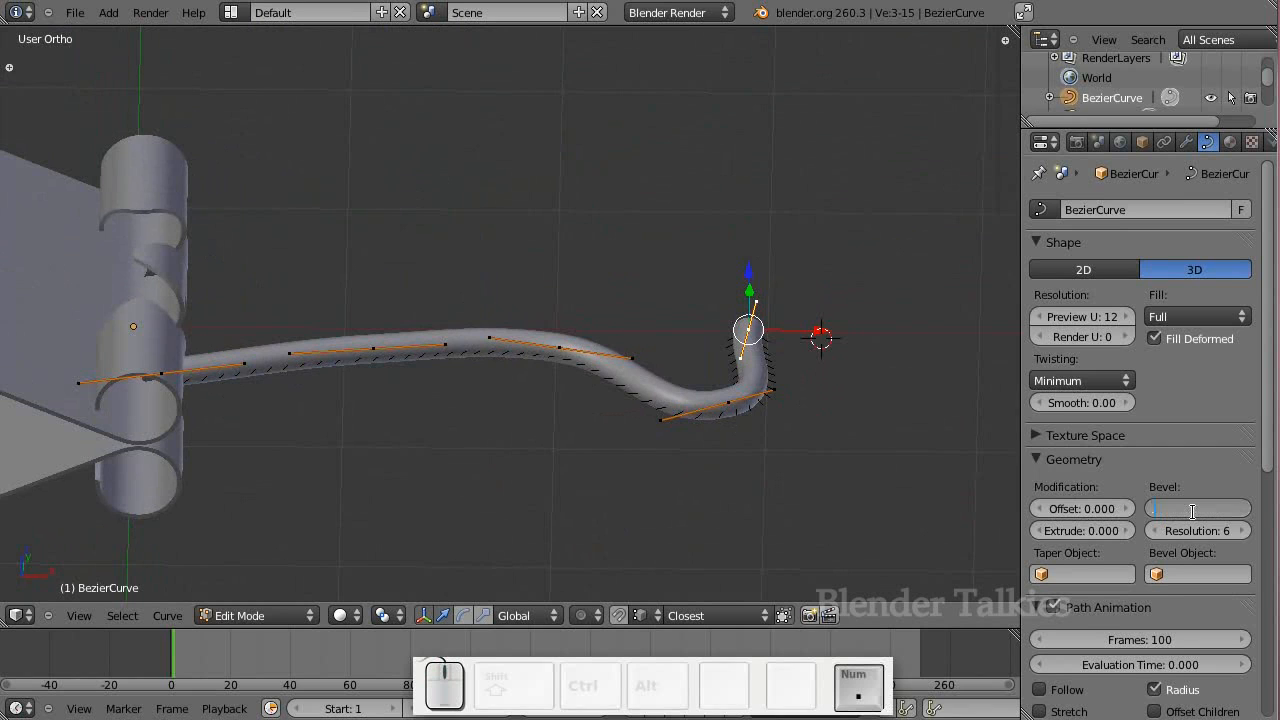
{"action": "type", "text": "08"}
{"action": "key", "text": "KP_Enter"}
{"action": "middle_click_drag", "start_coordinate": [680, 383], "coordinate": [623, 420]}
Select all of the curve's control points and raise them along Z to line up with the clip's upper loop
{"action": "key", "text": "KP_1"}
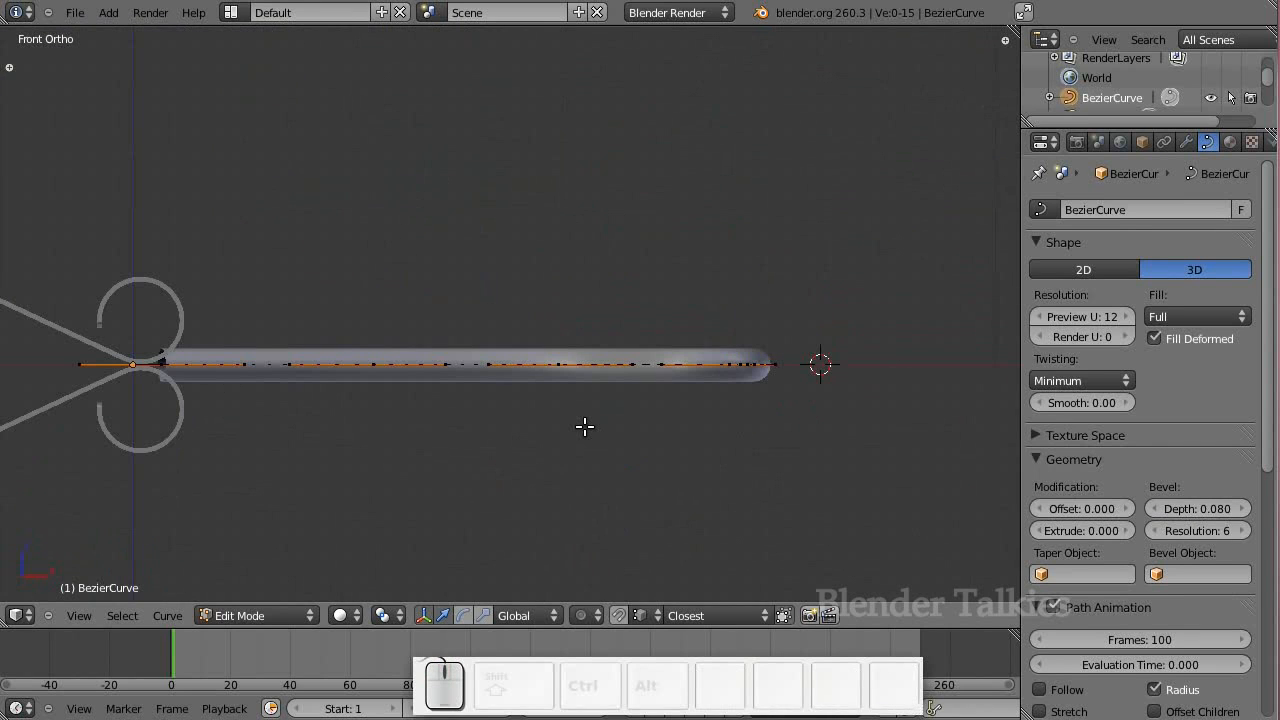
{"action": "key", "text": "a"}
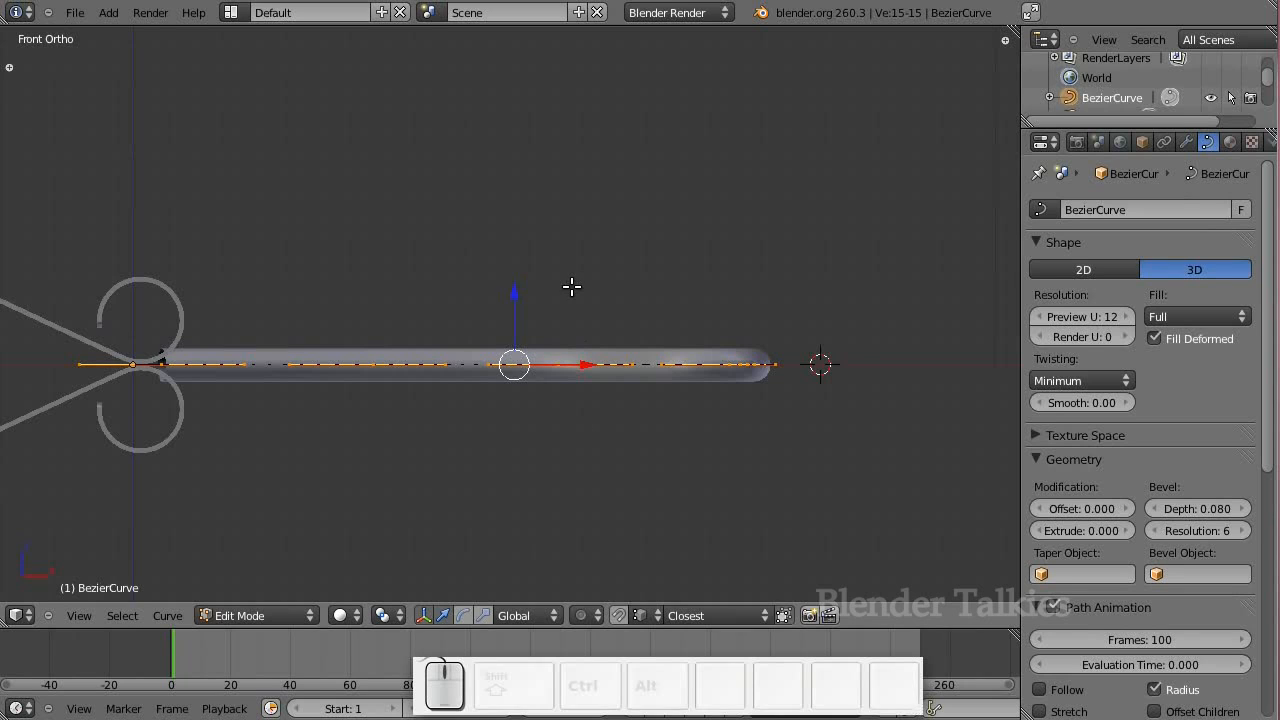
{"action": "left_click_drag", "start_coordinate": [520, 307], "coordinate": [518, 258]}
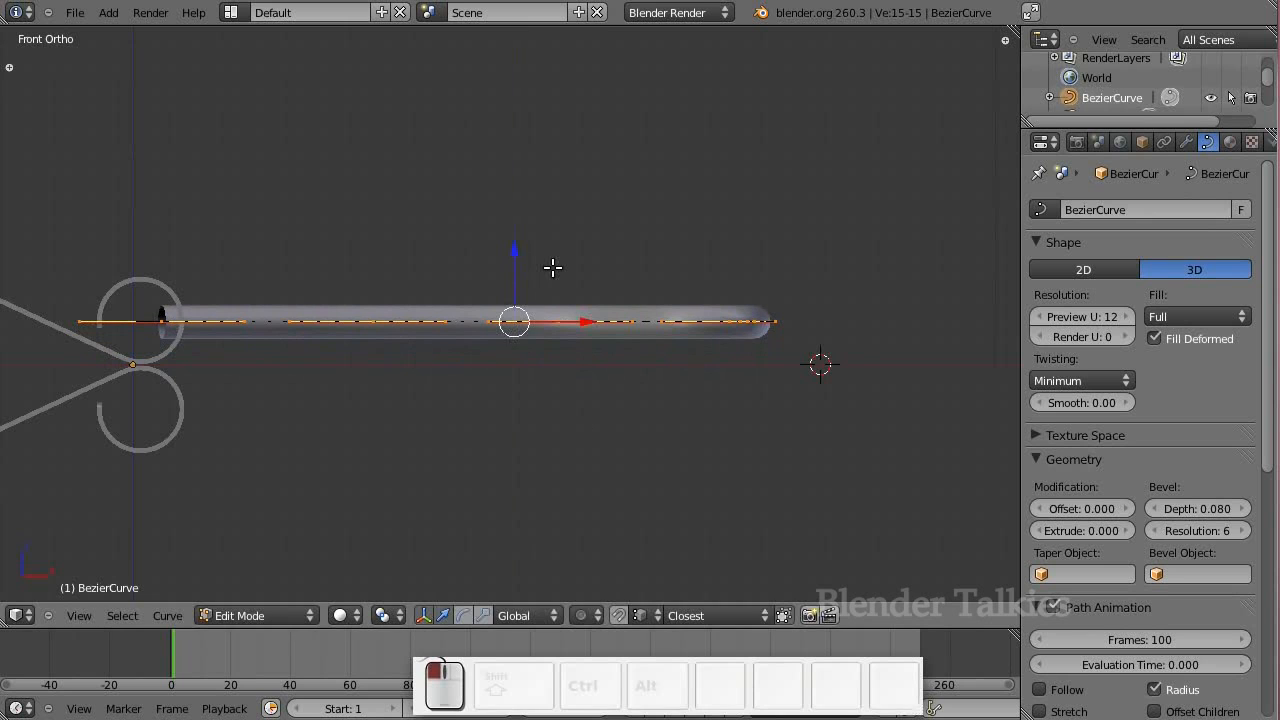
{"action": "middle_click_drag", "start_coordinate": [573, 319], "coordinate": [360, 425]}
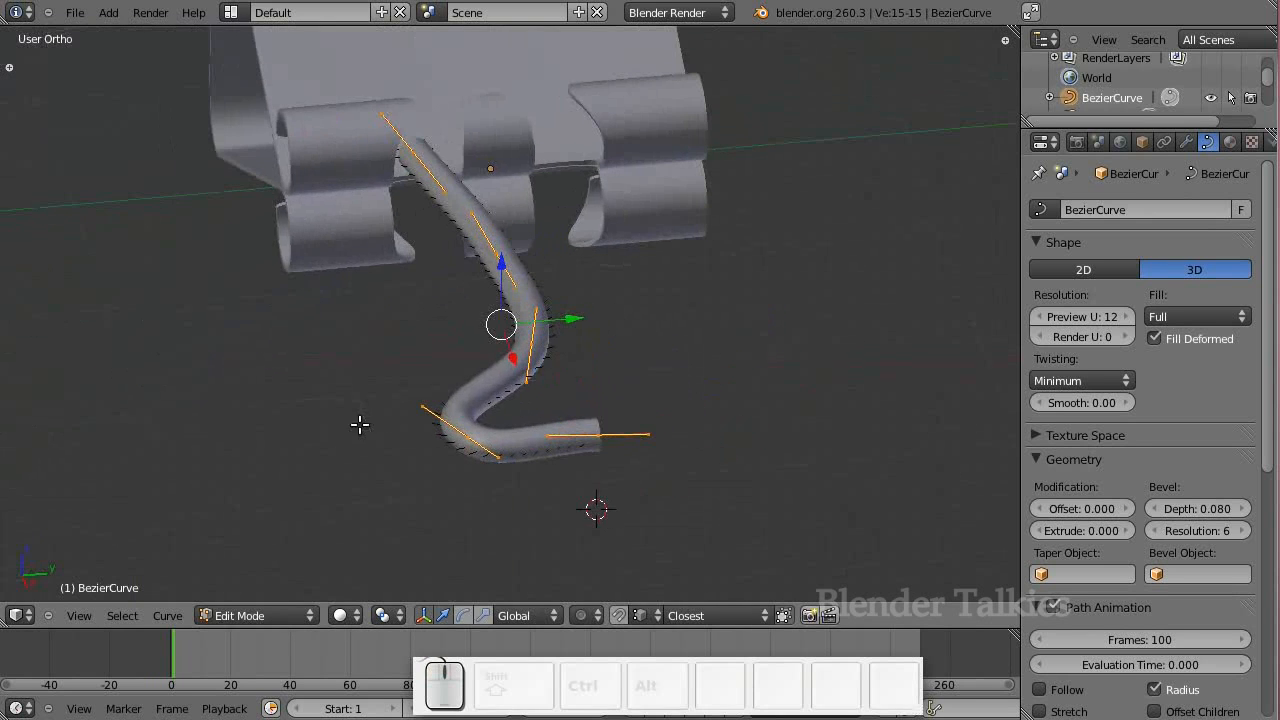
Add a Mirror modifier to the curve with only the Y axis enabled
{"action": "key", "text": "KP_7"}
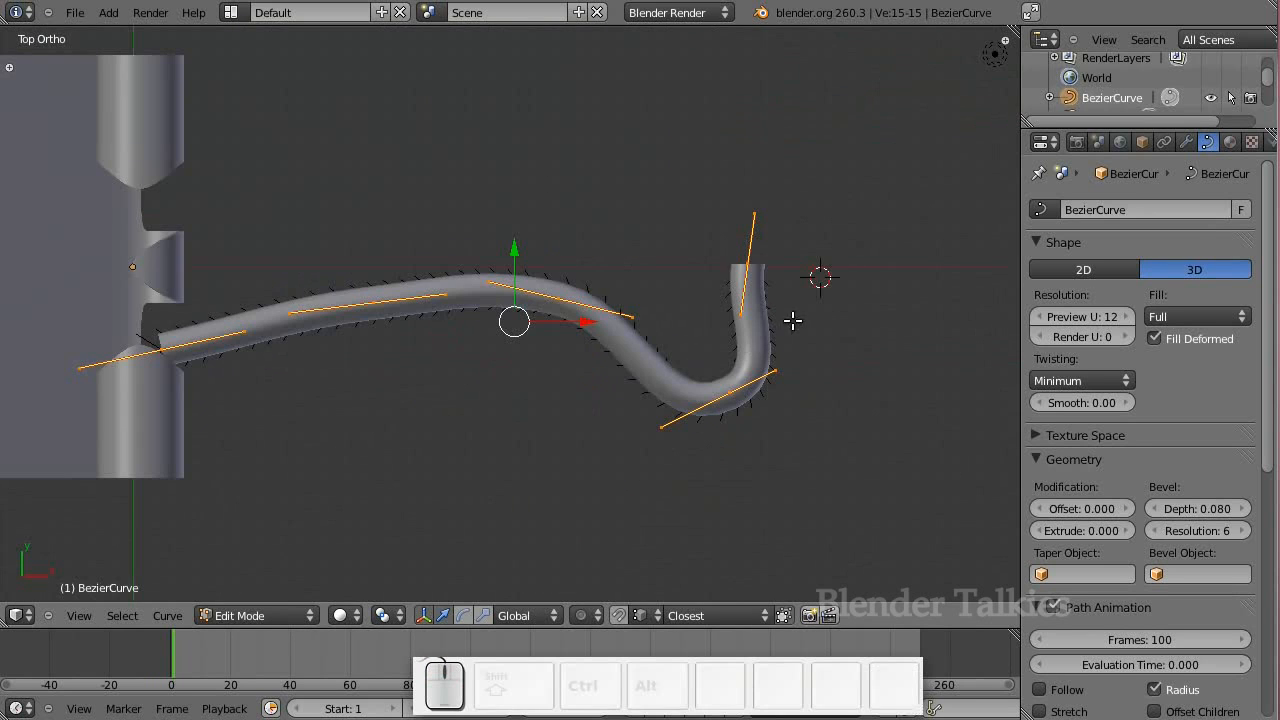
{"action": "left_click", "coordinate": [1186, 143]}
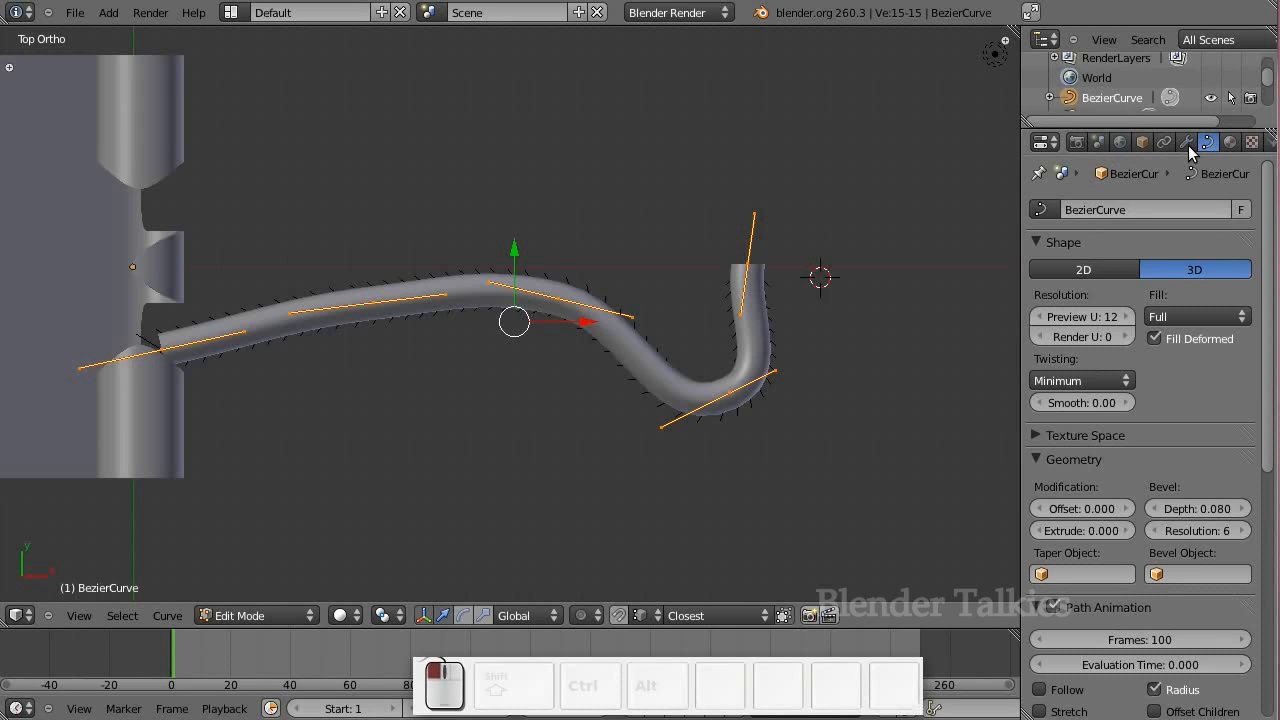
{"action": "left_click", "coordinate": [1122, 230]}
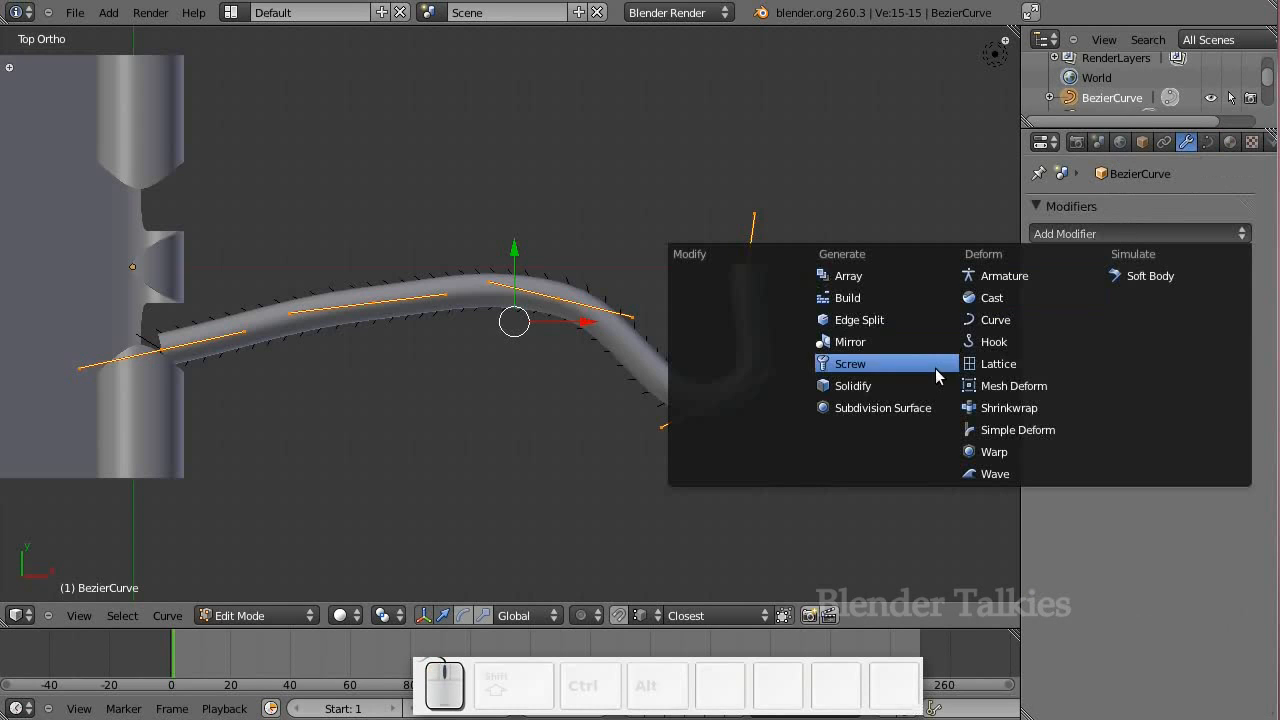
{"action": "left_click", "coordinate": [890, 340]}
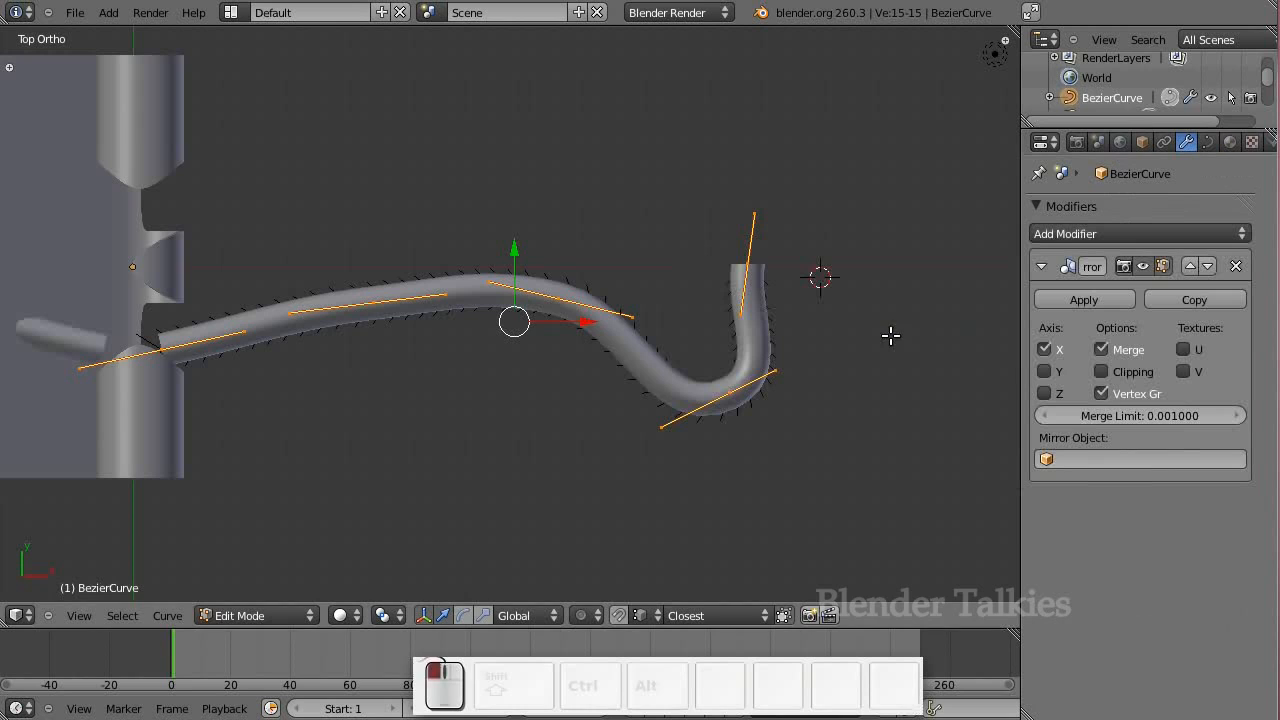
{"action": "left_click", "coordinate": [1044, 349]}
{"action": "left_click", "coordinate": [1044, 371]}
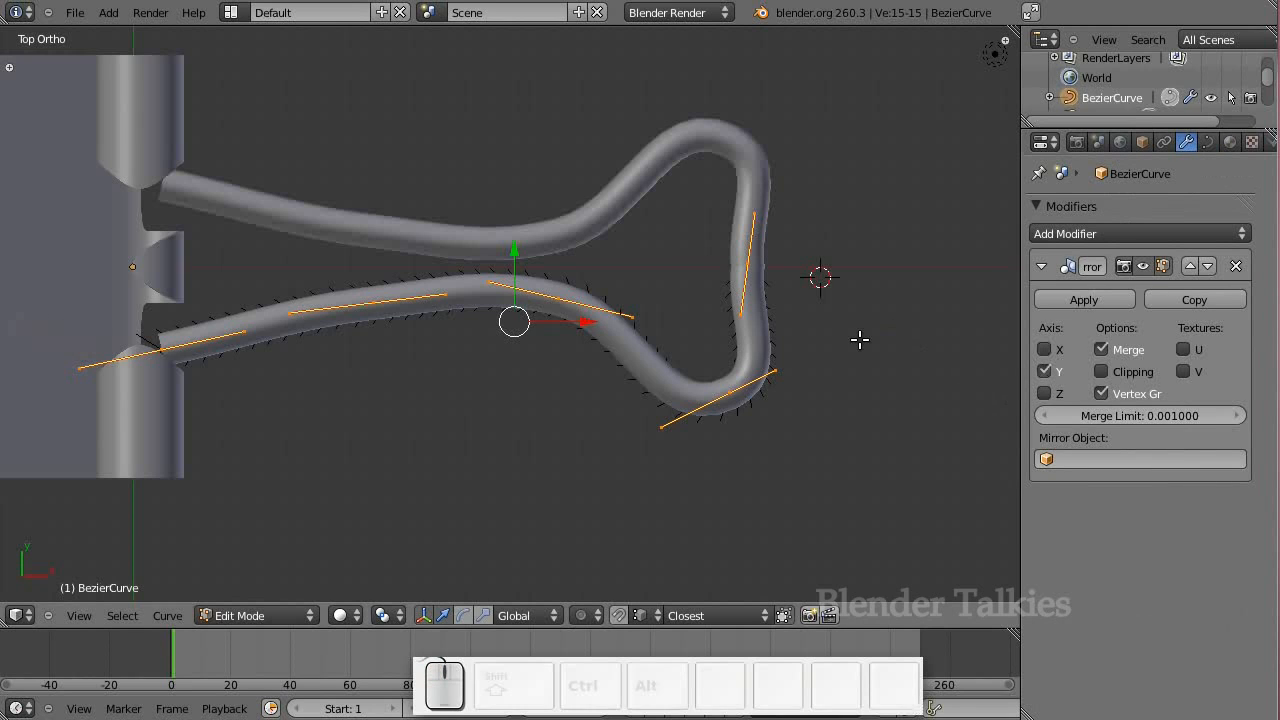
Enable clipping on the mirror and shift the end point's outer handle slightly along X to smooth the joint
{"action": "right_click", "coordinate": [758, 267]}
{"action": "left_click_drag", "start_coordinate": [810, 262], "coordinate": [816, 266]}
{"action": "left_click", "coordinate": [1101, 371]}
{"action": "mouse_move", "coordinate": [755, 196]}
{"action": "left_mouse_down"}
{"action": "mouse_move", "coordinate": [760, 180]}
{"action": "mouse_move", "coordinate": [757, 215]}
{"action": "left_mouse_up"}
{"action": "right_click", "coordinate": [757, 216]}
{"action": "left_click_drag", "start_coordinate": [834, 218], "coordinate": [826, 218]}
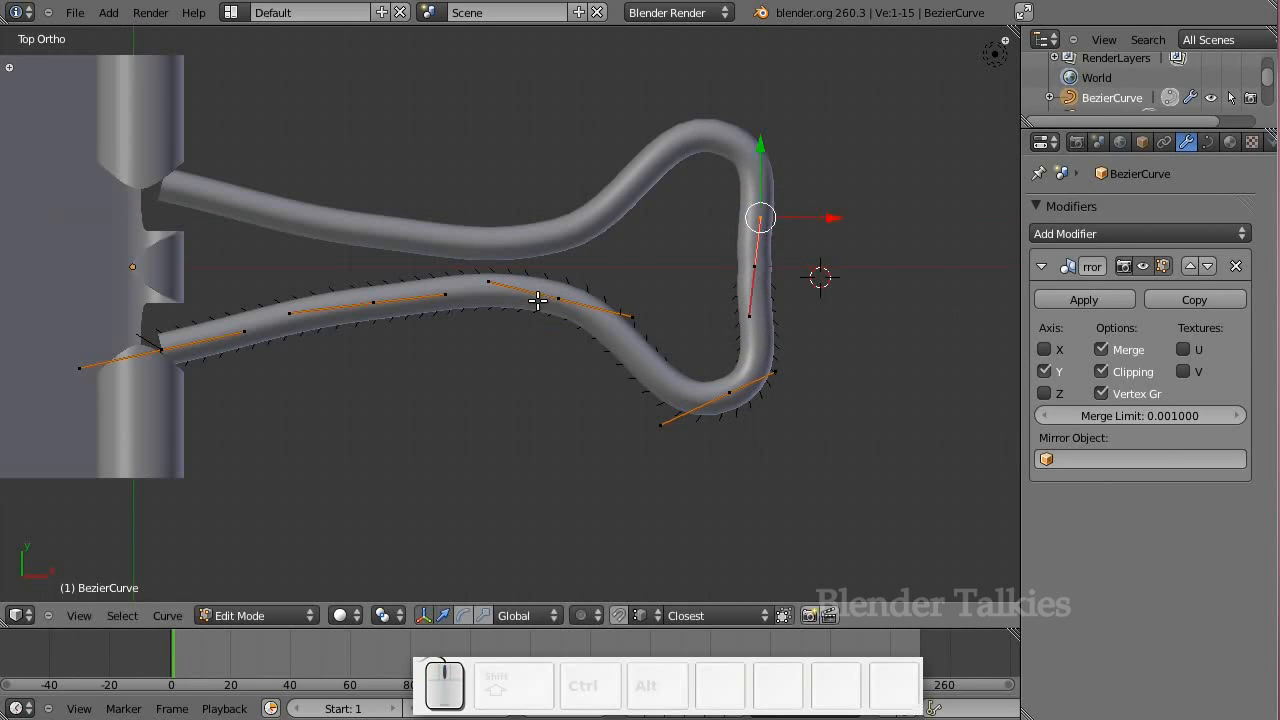
Lower the two middle control points along Y and shift the one nearer the bend slightly outward along X
{"action": "right_click", "coordinate": [373, 302]}
{"action": "left_click_drag", "start_coordinate": [385, 234], "coordinate": [386, 258]}
{"action": "right_click", "coordinate": [539, 291]}
{"action": "left_click_drag", "start_coordinate": [556, 233], "coordinate": [555, 261]}
{"action": "left_click_drag", "start_coordinate": [619, 325], "coordinate": [651, 325]}
Move the wire's start point along X into the clip loop and lower the inner handle before the bend along Y
{"action": "right_click", "coordinate": [177, 352]}
{"action": "left_click_drag", "start_coordinate": [237, 347], "coordinate": [222, 349]}
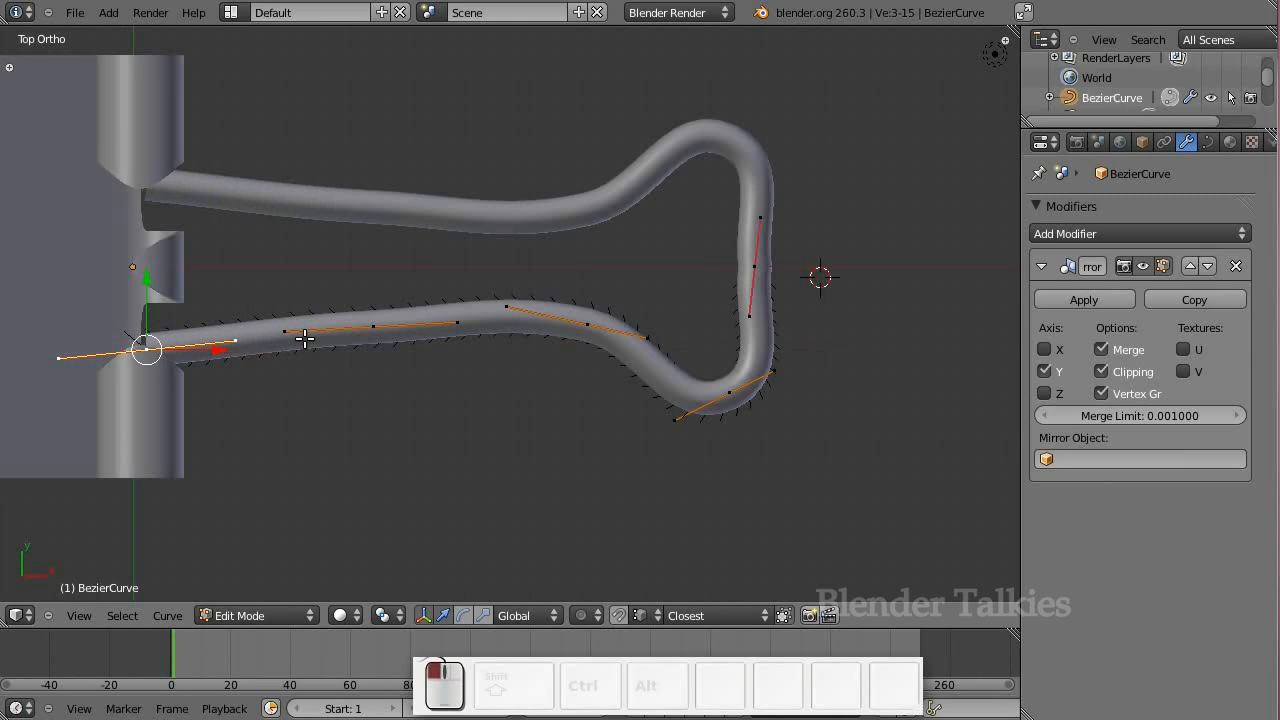
{"action": "right_click", "coordinate": [507, 305]}
{"action": "left_click_drag", "start_coordinate": [507, 265], "coordinate": [403, 302]}
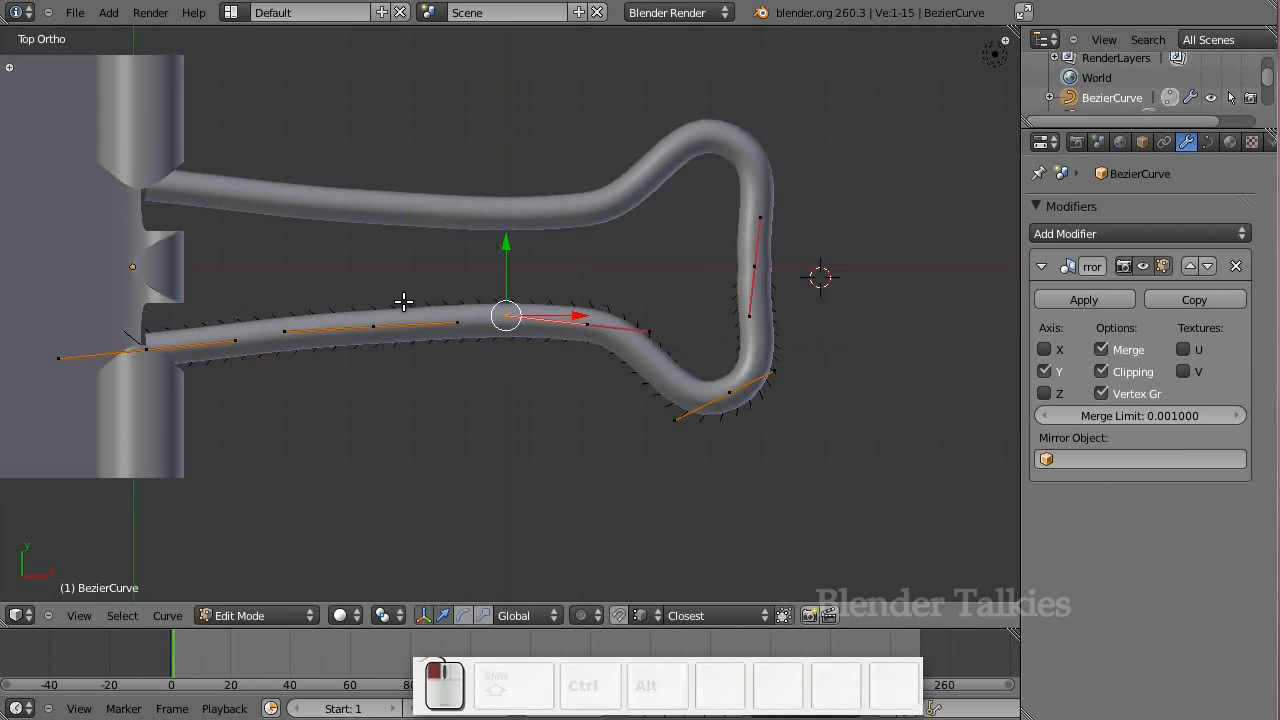
Extend the wire's start with a new control point inside the clip loop and lower the previous point's handle to flatten the curve
{"action": "right_click", "coordinate": [147, 349]}
{"action": "left_click", "coordinate": [143, 456], "text": "ctrl"}
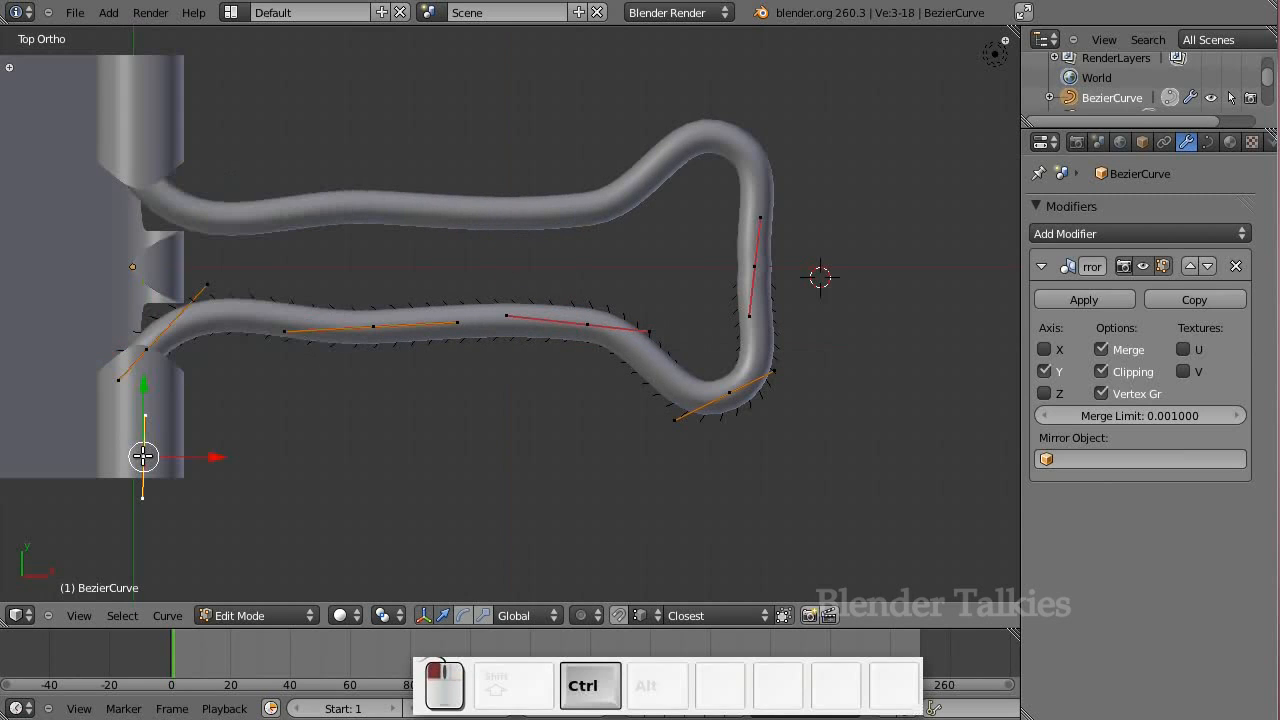
{"action": "right_click", "coordinate": [209, 290]}
{"action": "left_click_drag", "start_coordinate": [210, 218], "coordinate": [219, 270]}
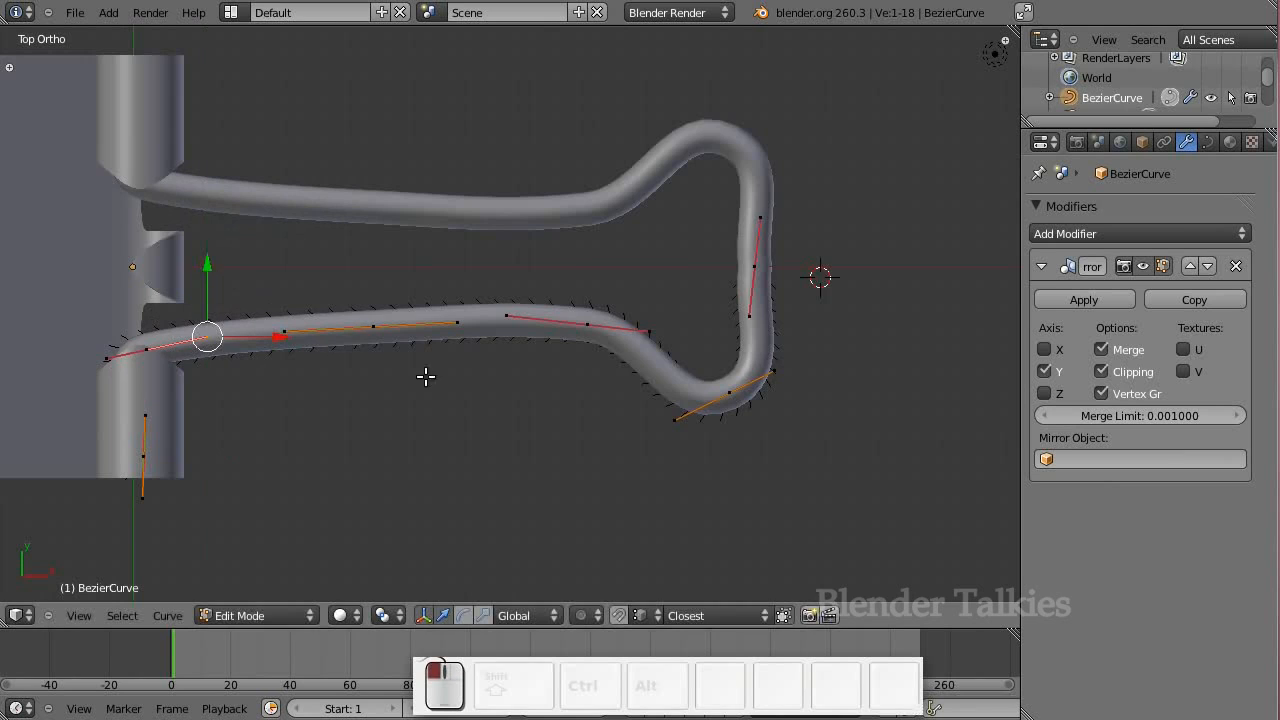
Fine-tune the end point's lower handle along X, deselect everything, and return to Object Mode
{"action": "scroll", "coordinate": [440, 375], "scroll_direction": "down", "scroll_amount": 1}
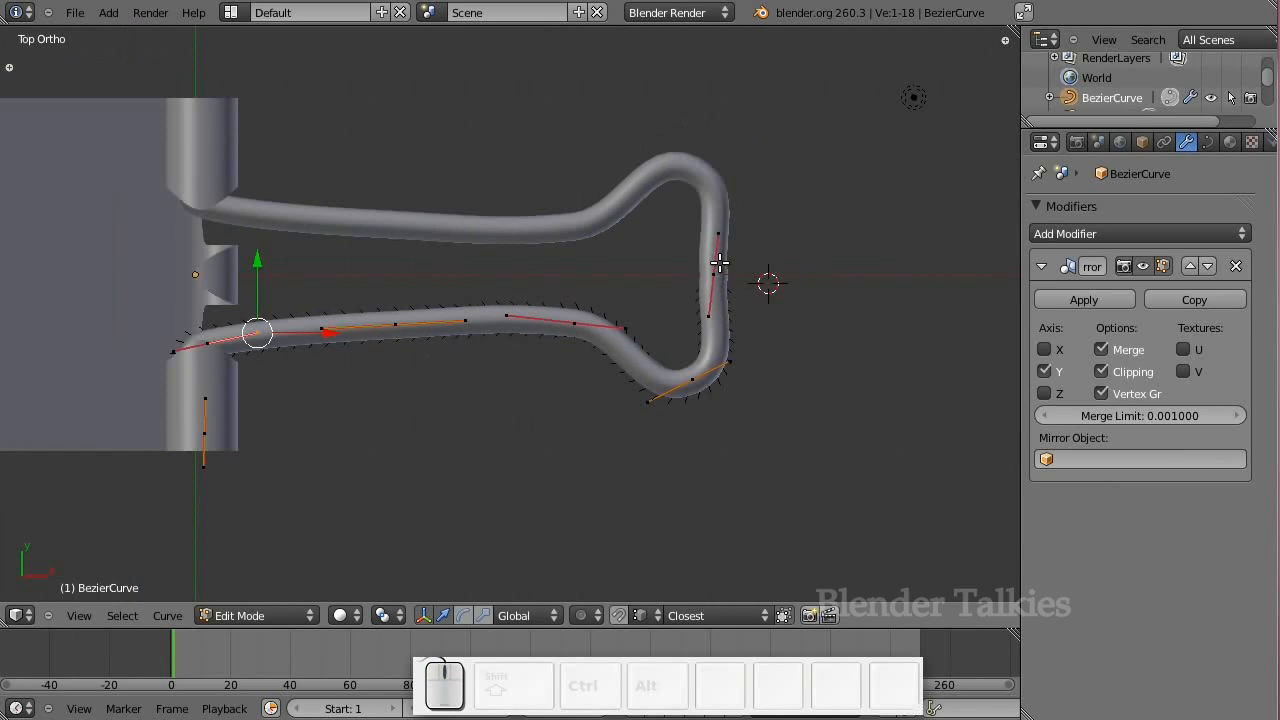
{"action": "scroll", "coordinate": [727, 273], "scroll_direction": "up", "scroll_amount": 2}
{"action": "right_click", "coordinate": [709, 316]}
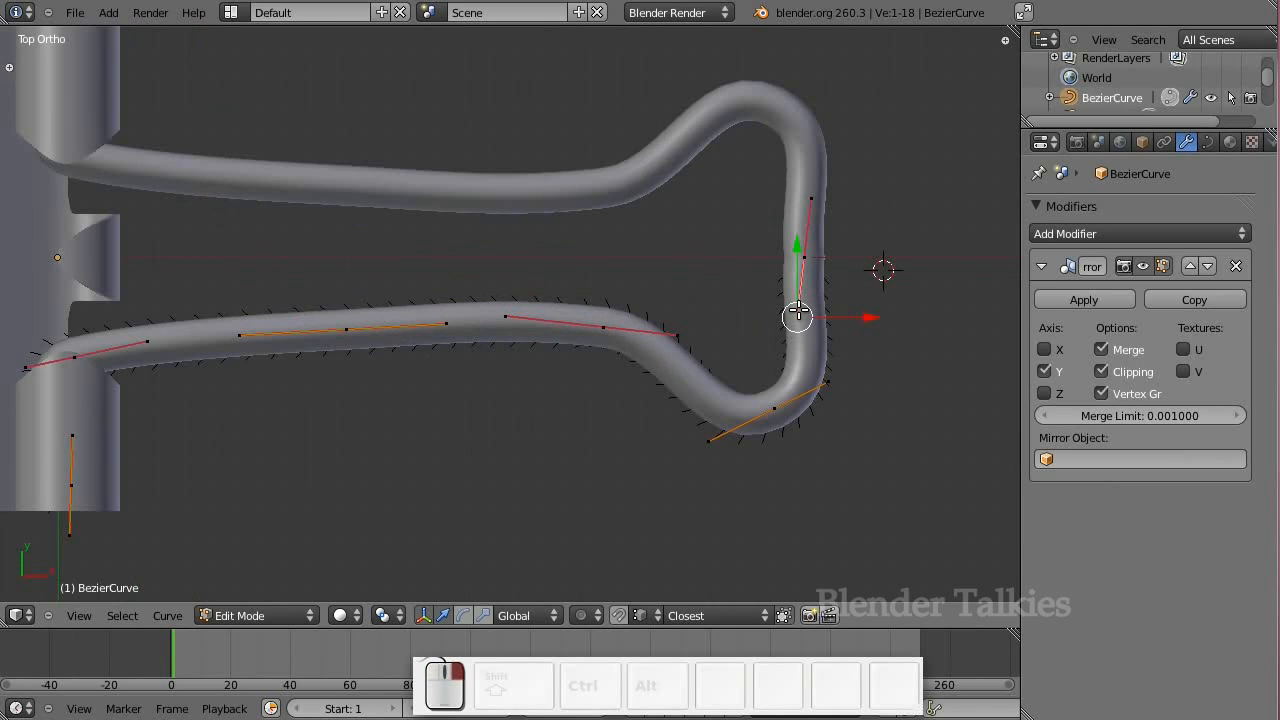
{"action": "left_click_drag", "start_coordinate": [850, 317], "coordinate": [850, 317]}
{"action": "scroll", "coordinate": [782, 349], "scroll_direction": "down", "scroll_amount": 2}
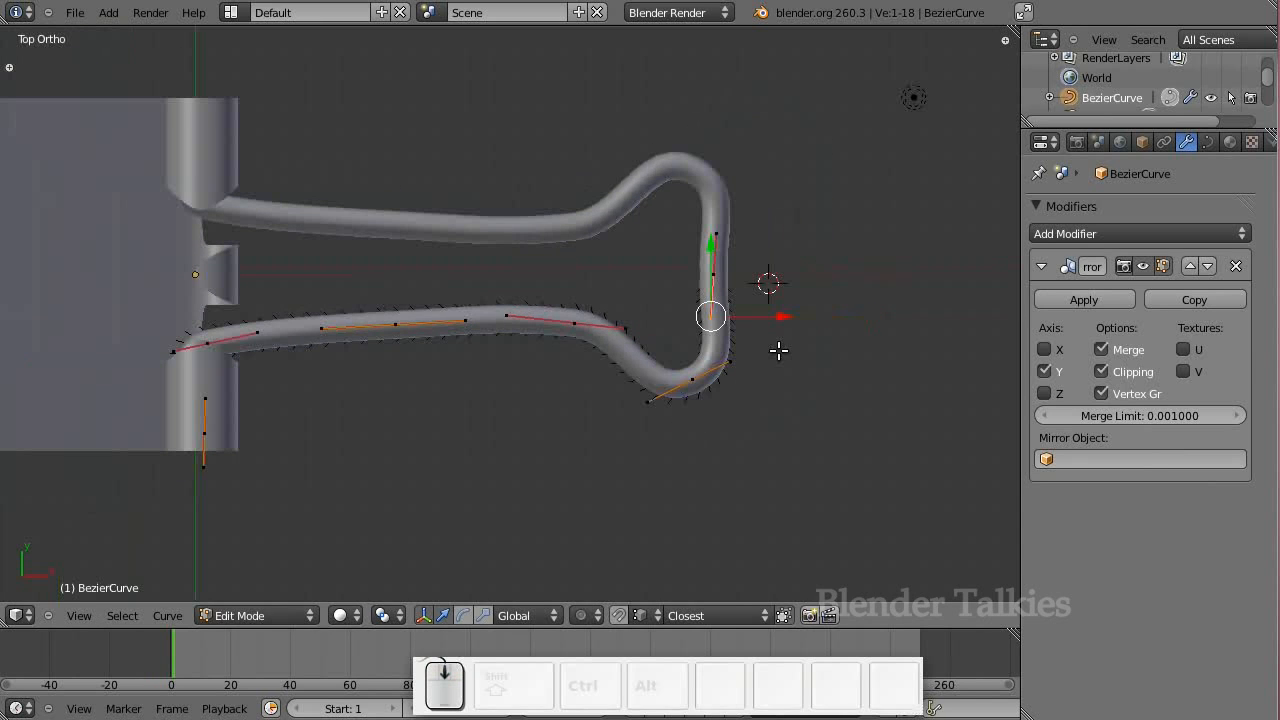
{"action": "middle_click_drag", "start_coordinate": [720, 397], "coordinate": [634, 234]}
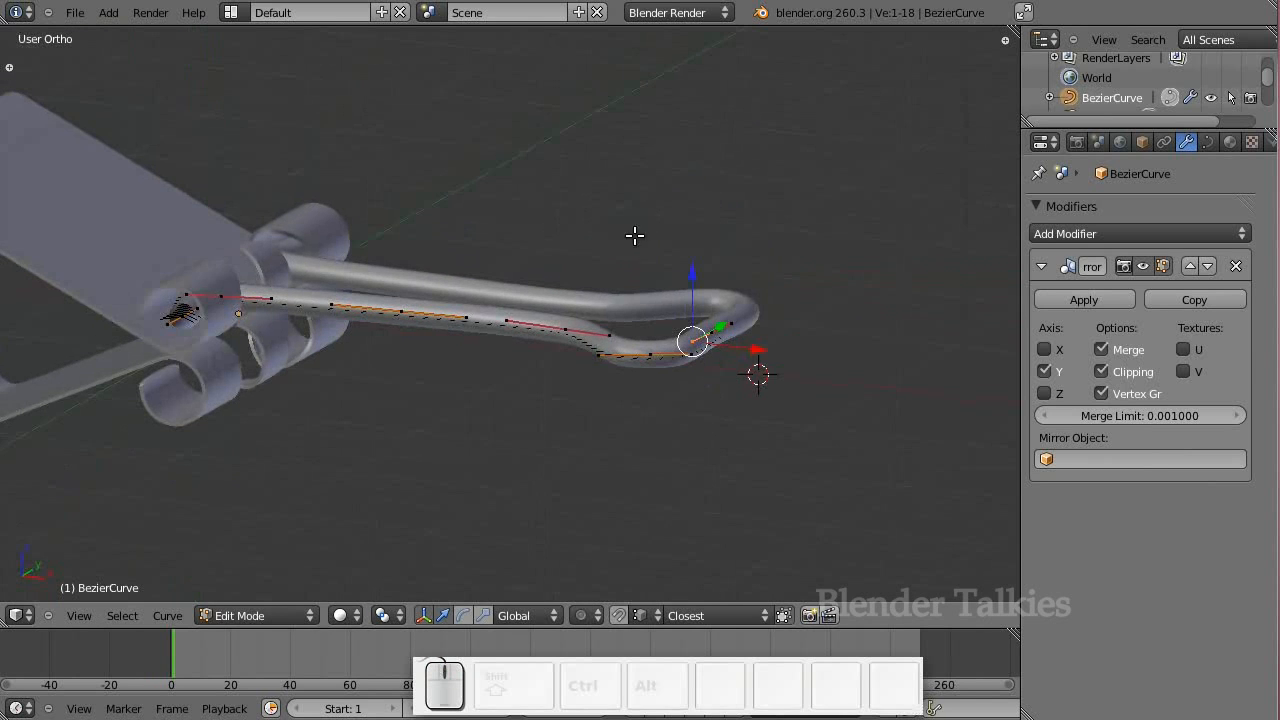
{"action": "key", "text": "a"}
{"action": "key", "text": "Tab"}
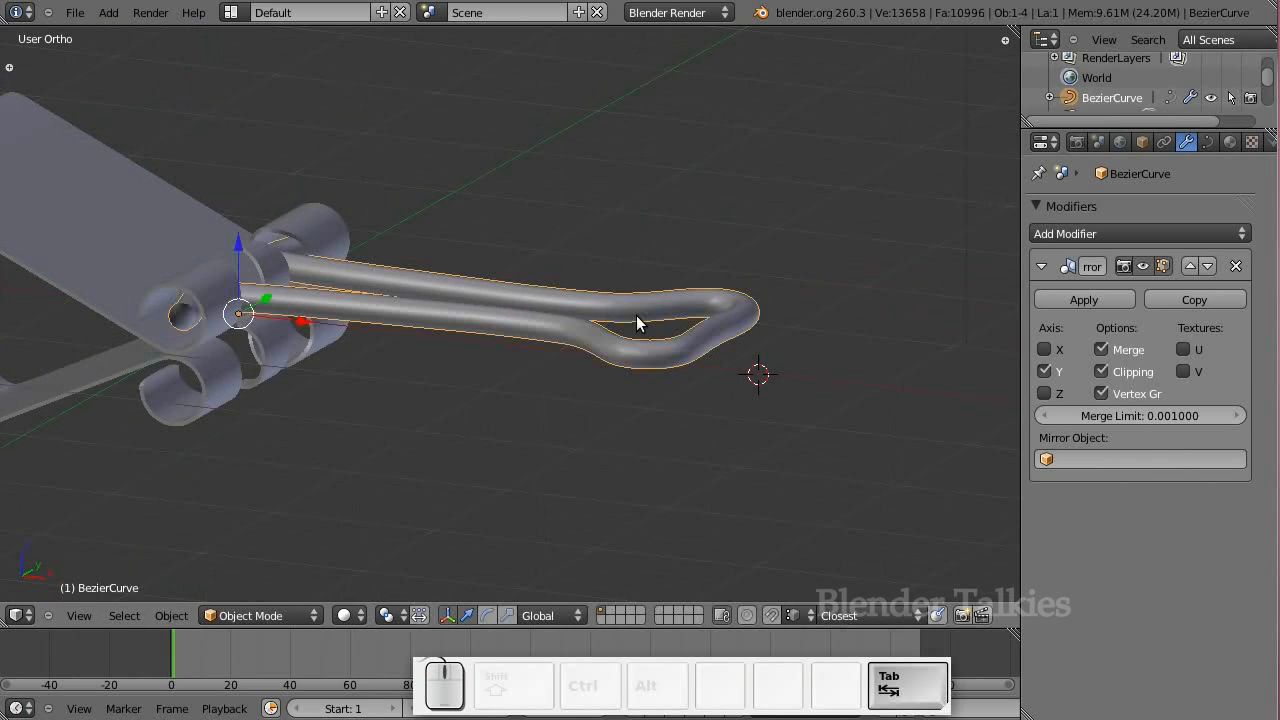
Add a second Mirror modifier to the wire handle with only the Z axis enabled to create the opposite handle
{"action": "middle_click_drag", "start_coordinate": [500, 346], "coordinate": [451, 328]}
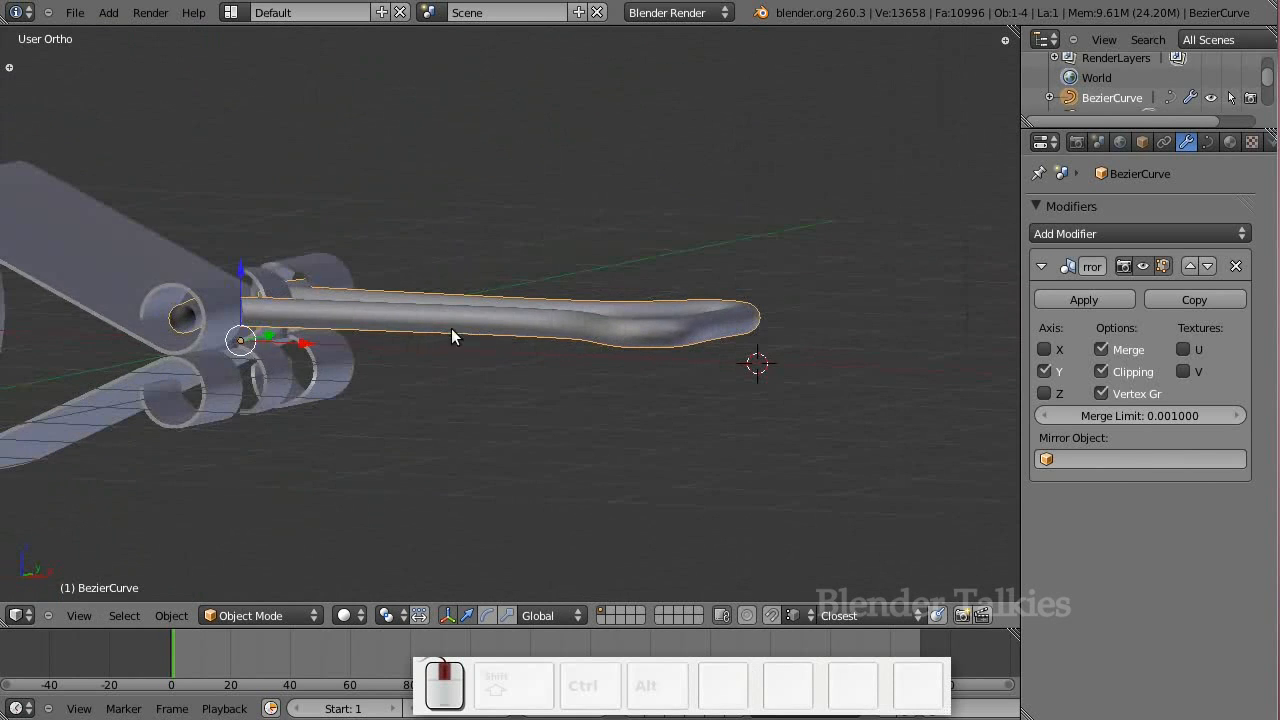
{"action": "middle_click_drag", "start_coordinate": [539, 374], "coordinate": [613, 417]}
{"action": "middle_click_drag", "start_coordinate": [381, 401], "coordinate": [352, 382]}
{"action": "left_click", "coordinate": [1041, 266]}
{"action": "left_click", "coordinate": [1040, 233]}
{"action": "left_click", "coordinate": [858, 342]}
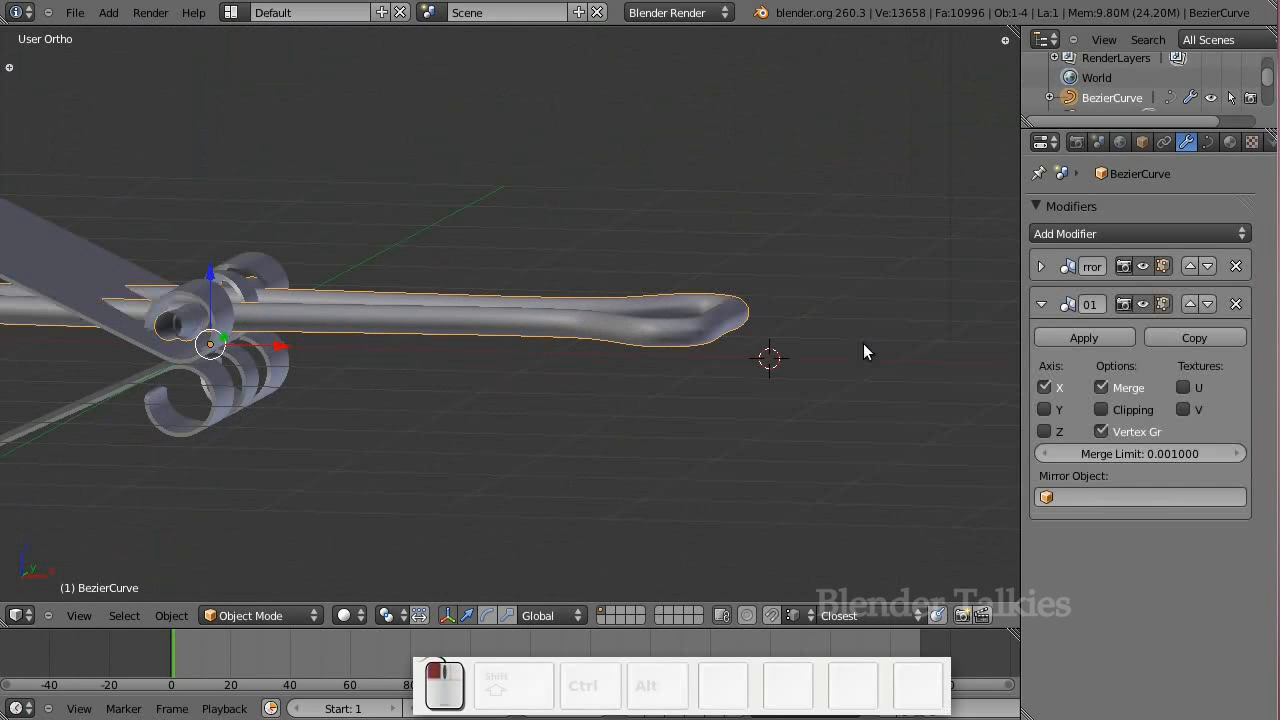
{"action": "left_click", "coordinate": [1045, 388]}
{"action": "left_click", "coordinate": [1047, 432]}
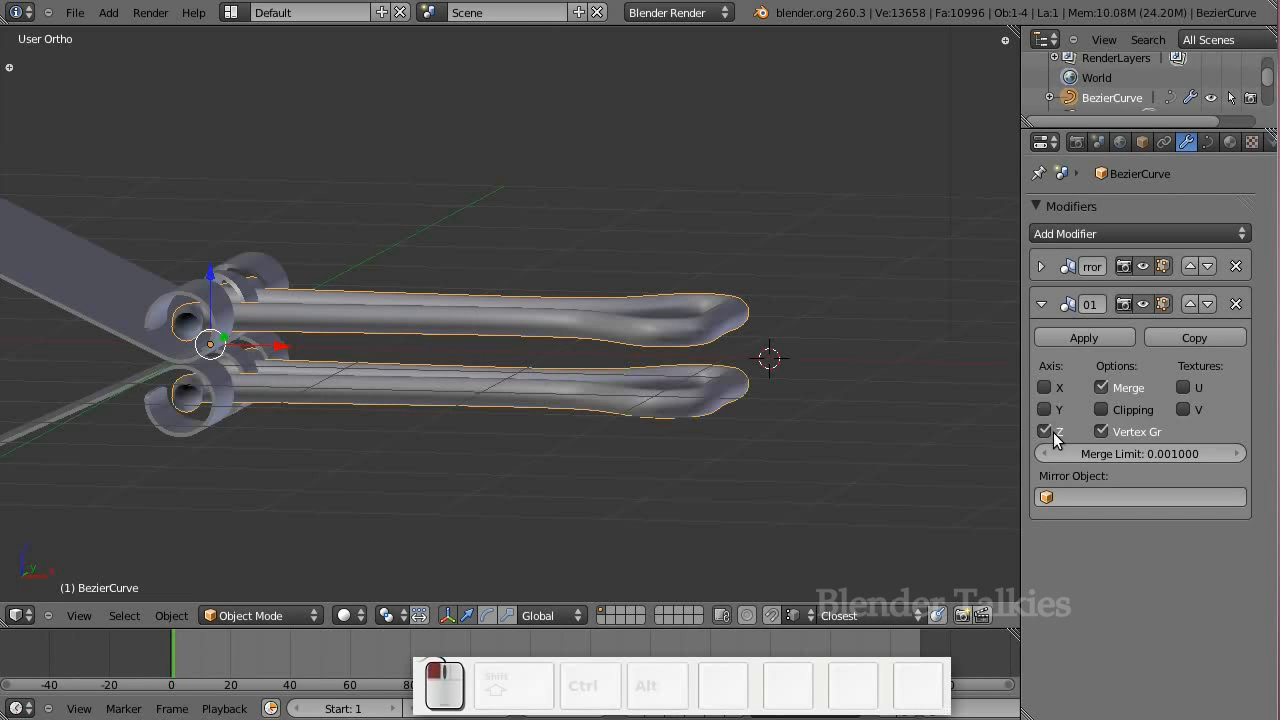
{"action": "middle_click_drag", "start_coordinate": [680, 437], "coordinate": [622, 440]}
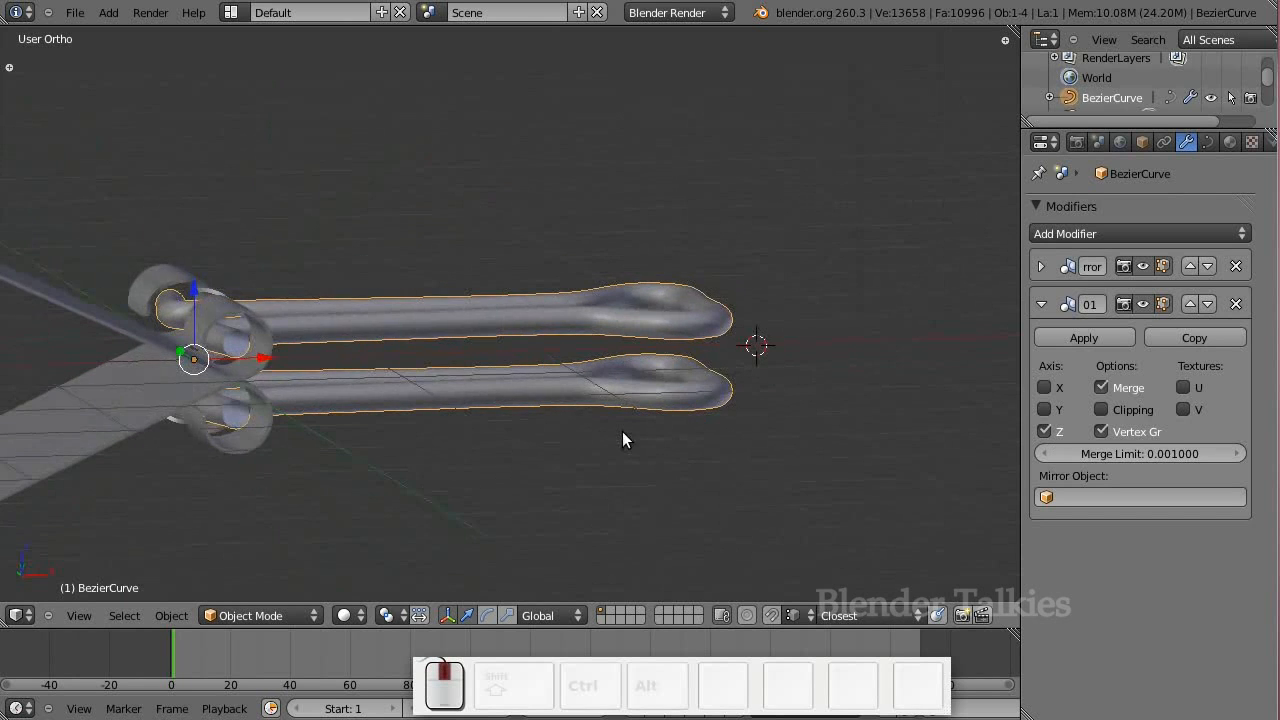
{"action": "key", "text": "KP_1"}
{"action": "scroll", "coordinate": [611, 430], "scroll_direction": "down", "scroll_amount": 3}
{"action": "key", "text": "shift+a"}
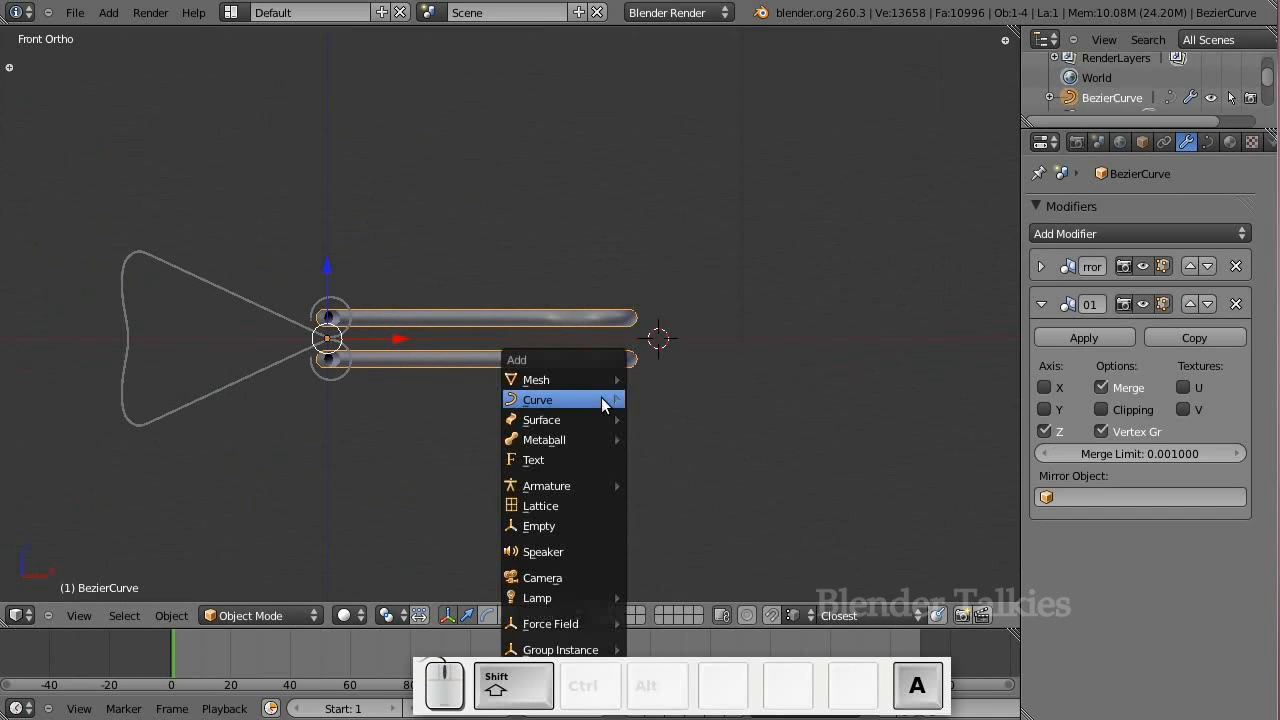
{"action": "mouse_move", "coordinate": [600, 380]}
{"action": "left_click", "coordinate": [701, 380]}
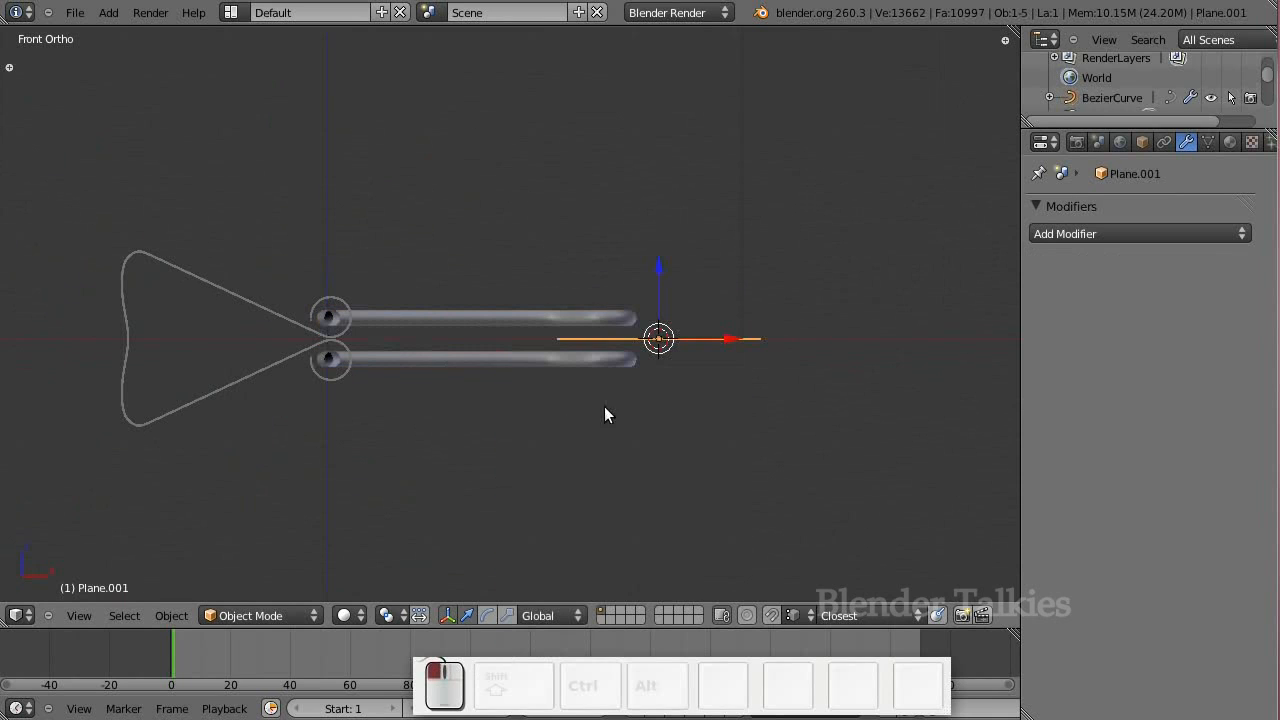
{"action": "key", "text": "Delete"}
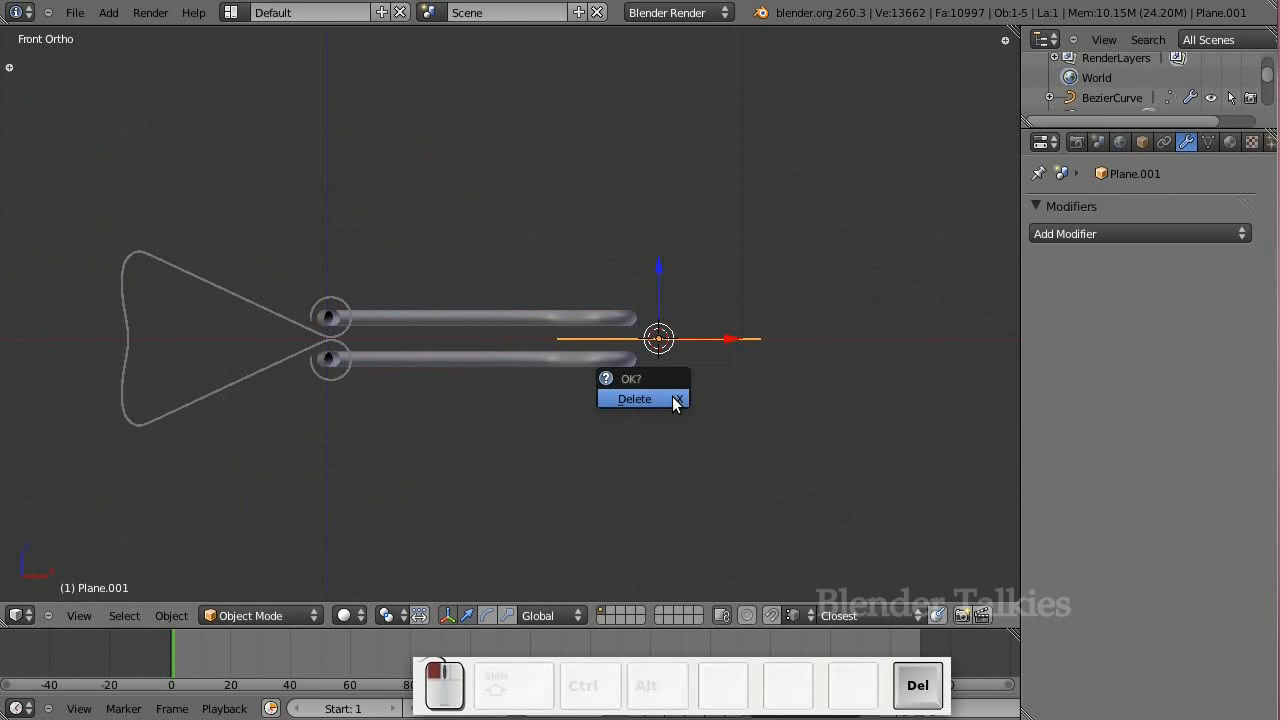
{"action": "left_click", "coordinate": [672, 396]}
Snap the 3D cursor to the center, add a plane there, and scale it up into a large ground surface
{"action": "key", "text": "shift+s"}
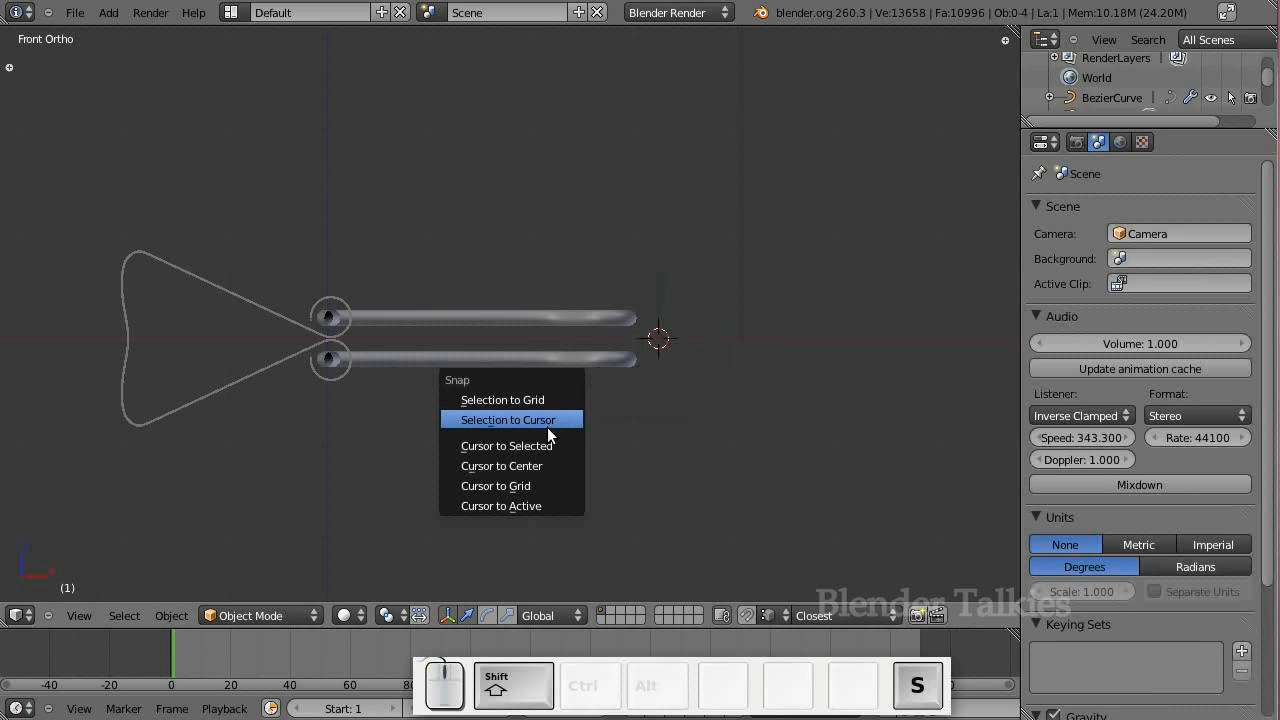
{"action": "left_click", "coordinate": [520, 466]}
{"action": "key", "text": "shift+a"}
{"action": "mouse_move", "coordinate": [550, 409]}
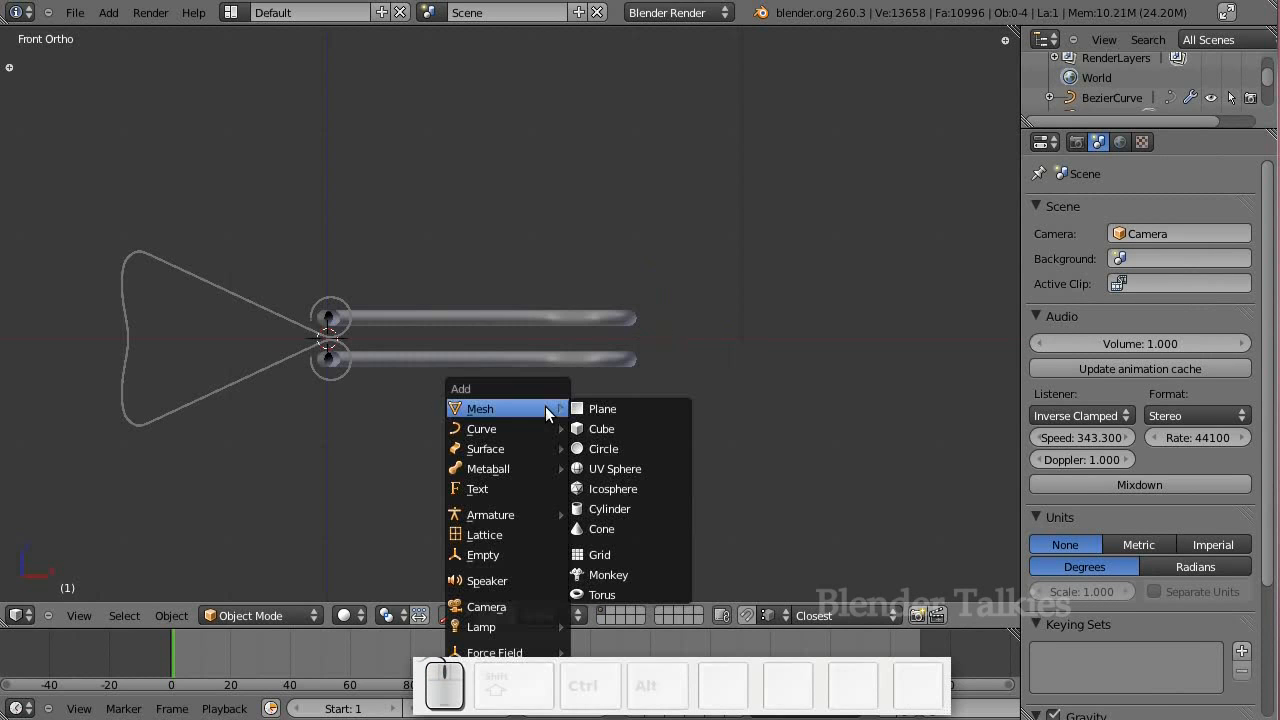
{"action": "left_click", "coordinate": [601, 410]}
{"action": "key", "text": "s"}
{"action": "left_click", "coordinate": [854, 382]}
{"action": "key", "text": "s"}
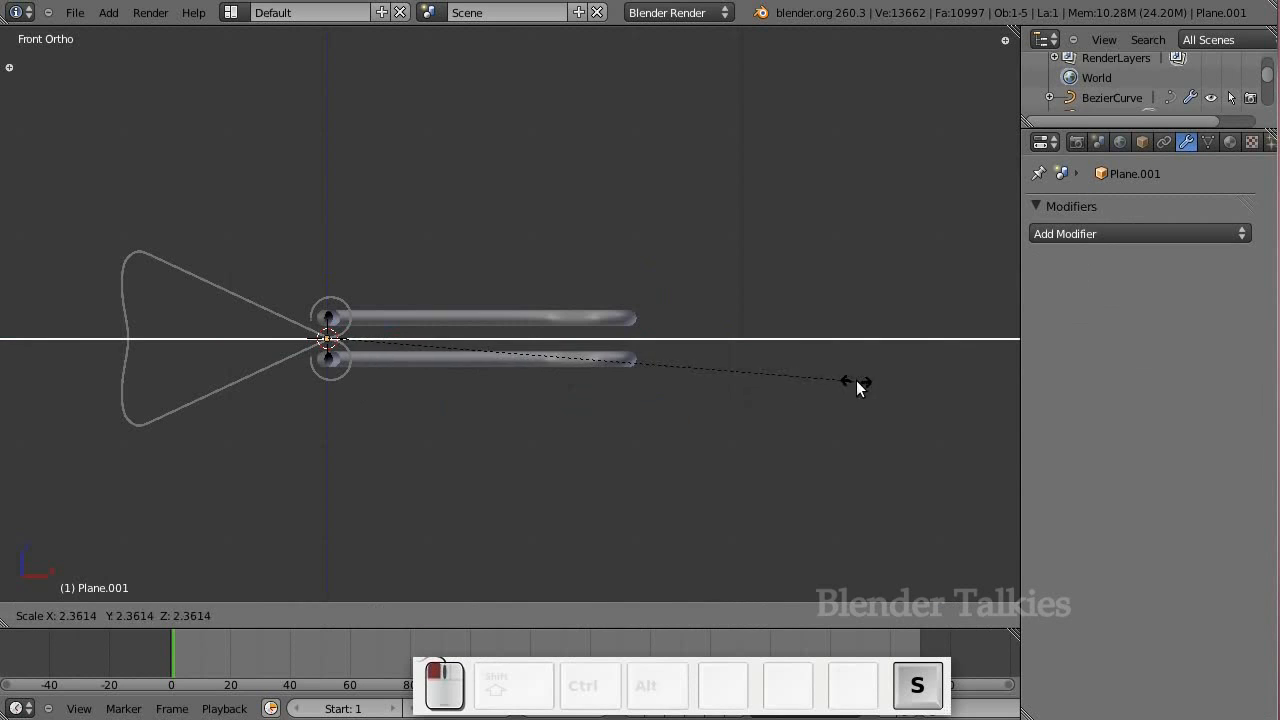
{"action": "left_click", "coordinate": [917, 416]}
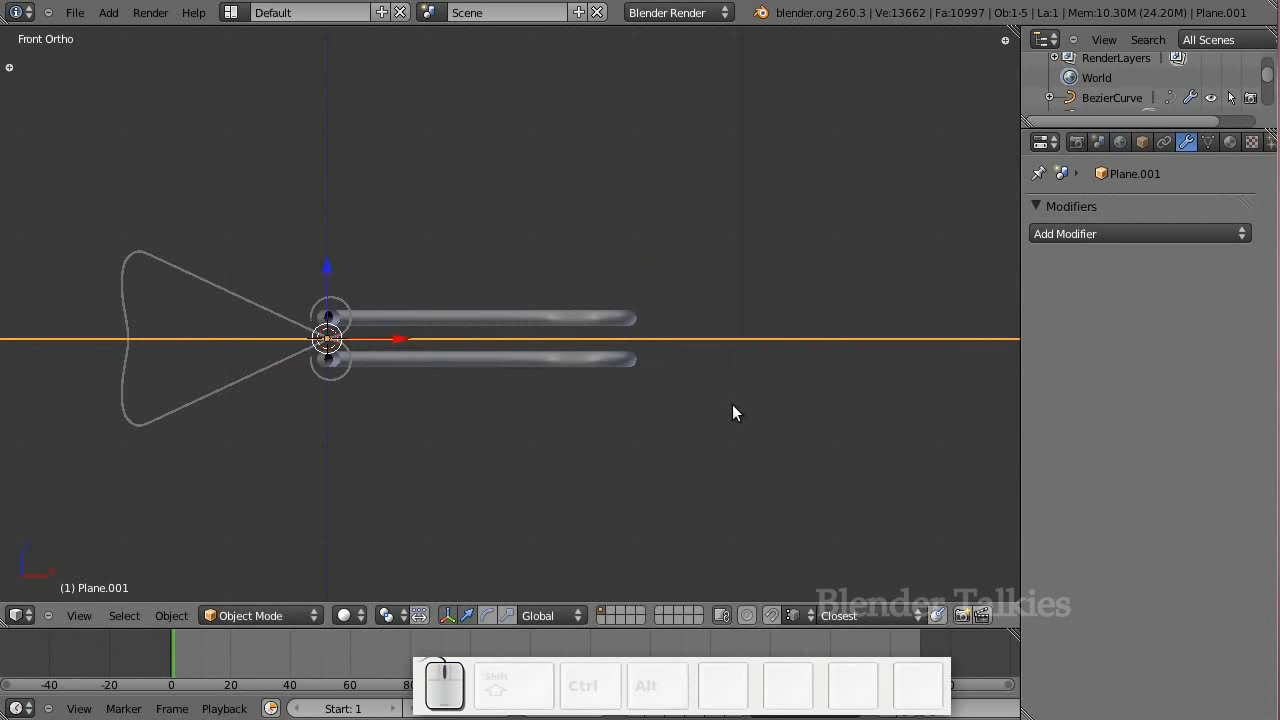
Select the clip body and wire handles together, switch to wireframe, and raise them along Z above the ground plane
{"action": "right_click", "coordinate": [206, 286]}
{"action": "right_click", "coordinate": [400, 318], "text": "shift"}
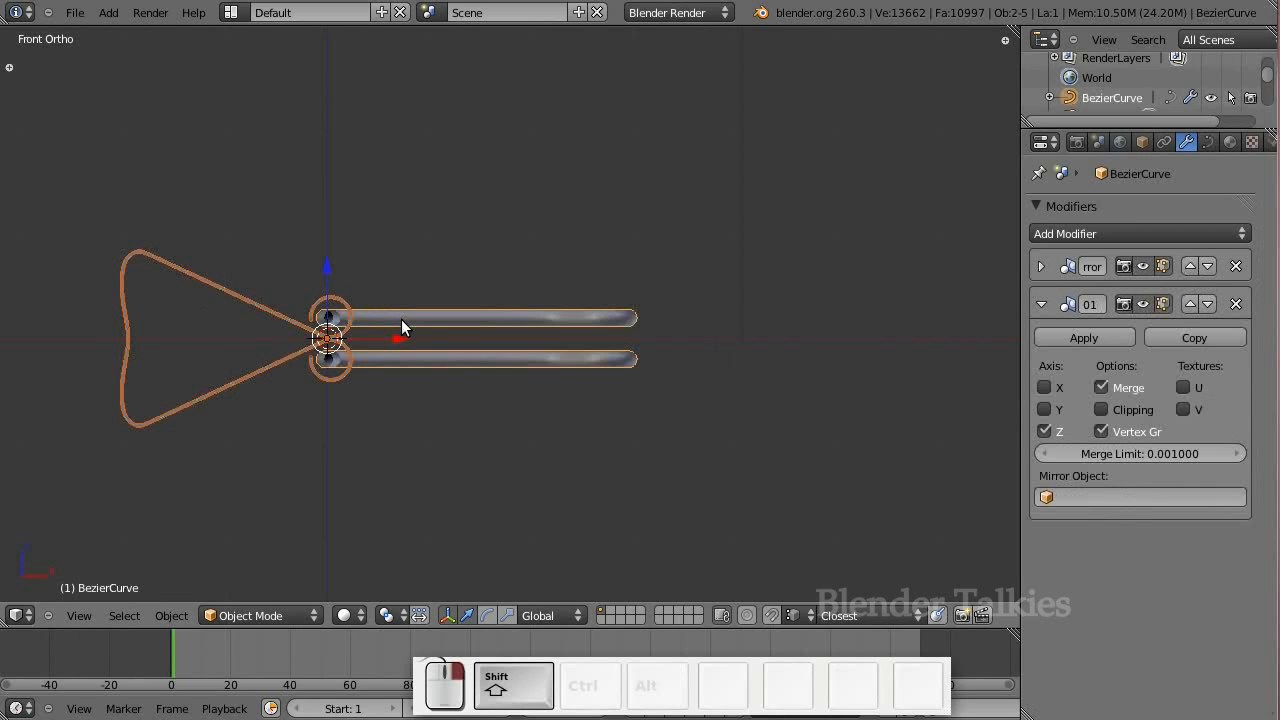
{"action": "key", "text": "z"}
{"action": "left_click_drag", "start_coordinate": [329, 265], "coordinate": [329, 192]}
Tilt the clip body in front view, lower it along Z toward the ground plane, and rotate it back about 7 degrees
{"action": "right_click", "coordinate": [285, 225]}
{"action": "key", "text": "r"}
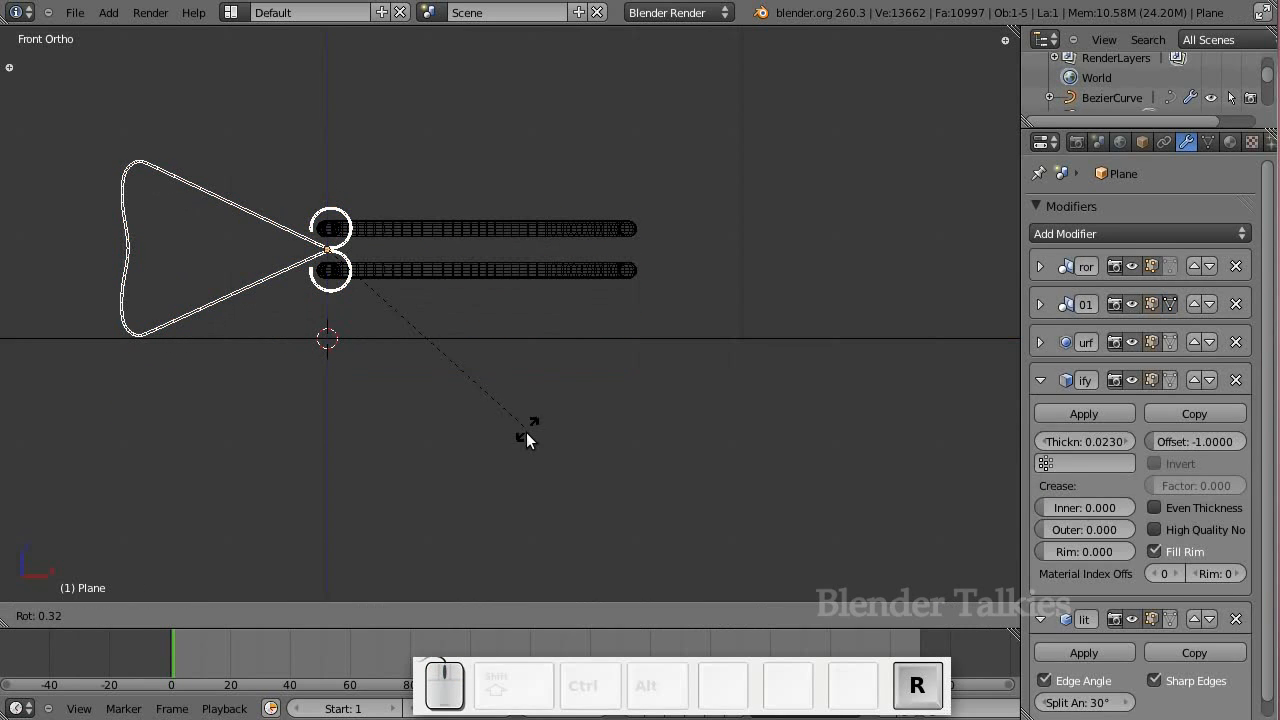
{"action": "left_click", "coordinate": [411, 470]}
{"action": "left_click_drag", "start_coordinate": [326, 171], "coordinate": [332, 233]}
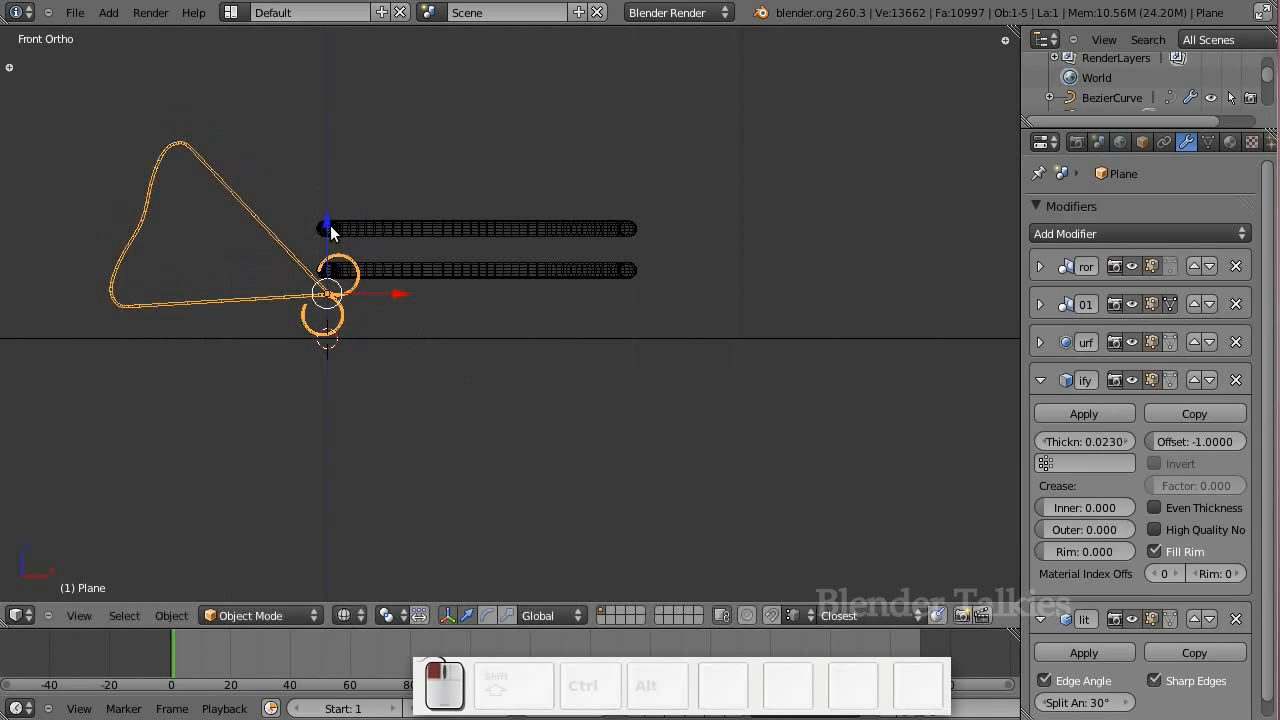
{"action": "key", "text": "r"}
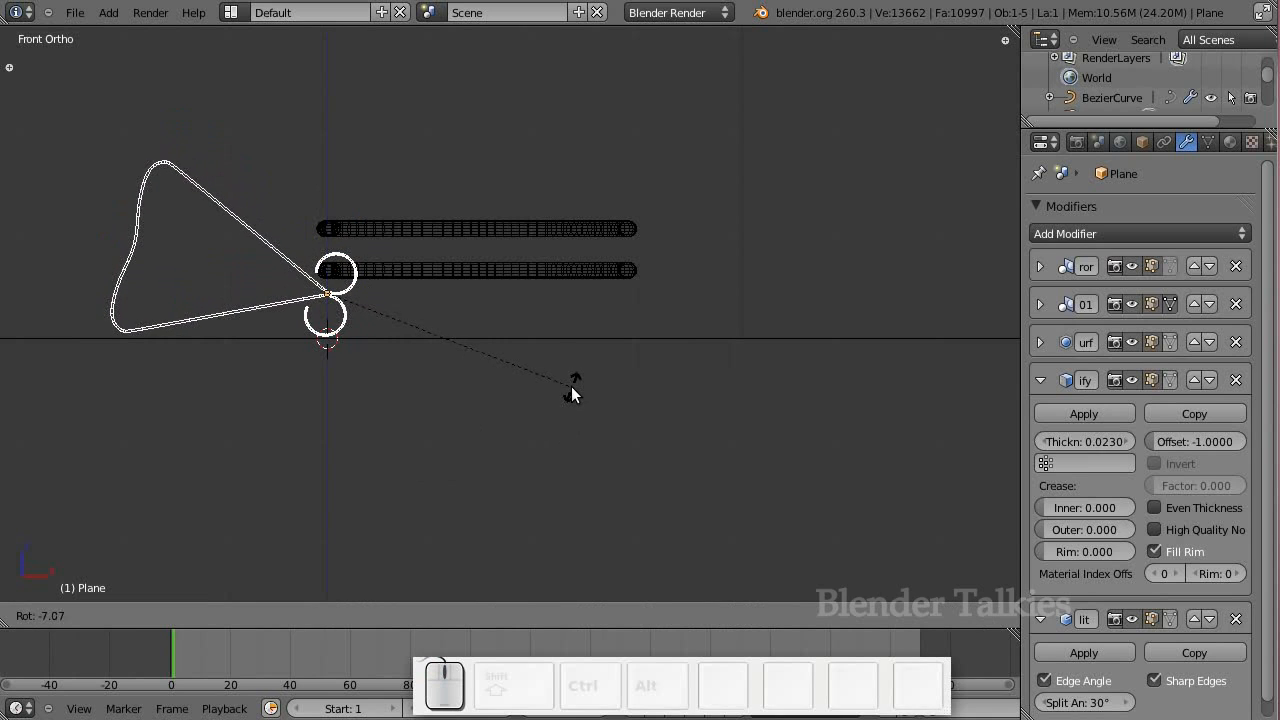
{"action": "left_click", "coordinate": [574, 390]}
{"action": "scroll", "coordinate": [545, 333], "scroll_direction": "up", "scroll_amount": 1}
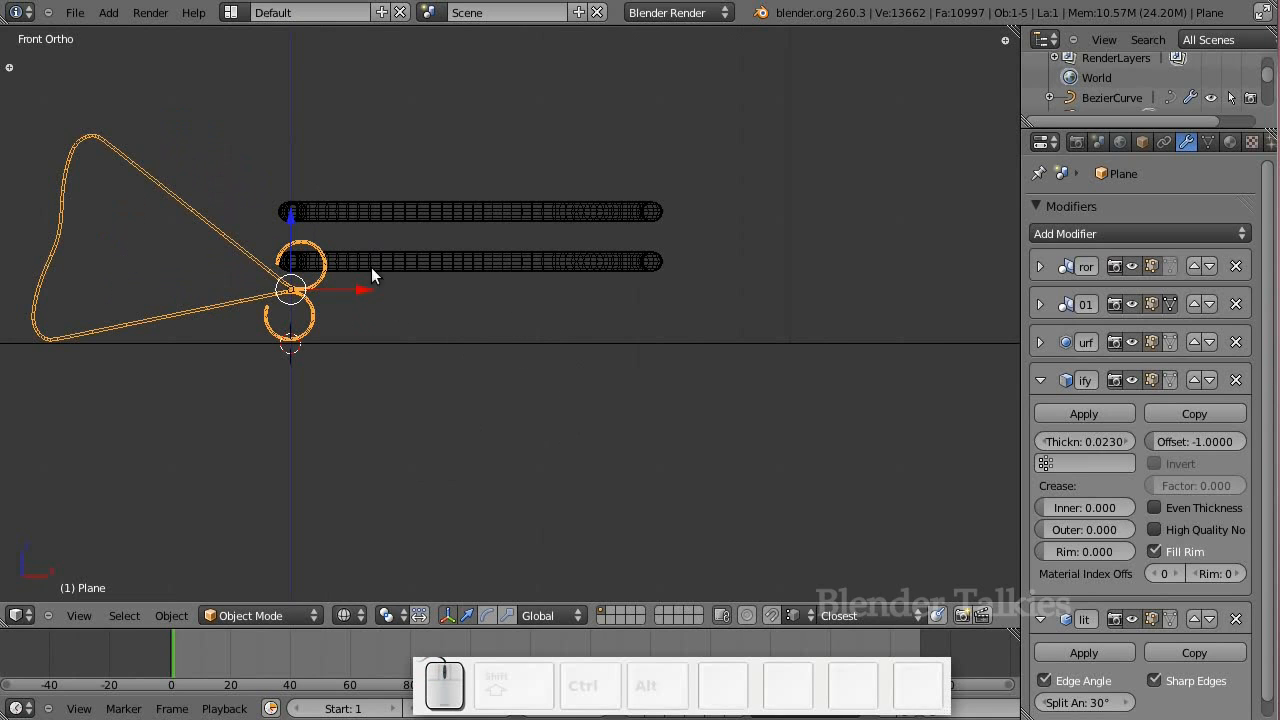
Lower the wire handles about 0.5 units along Z to the clip body's curled ends and tilt them slightly toward the ground
{"action": "right_click", "coordinate": [350, 210]}
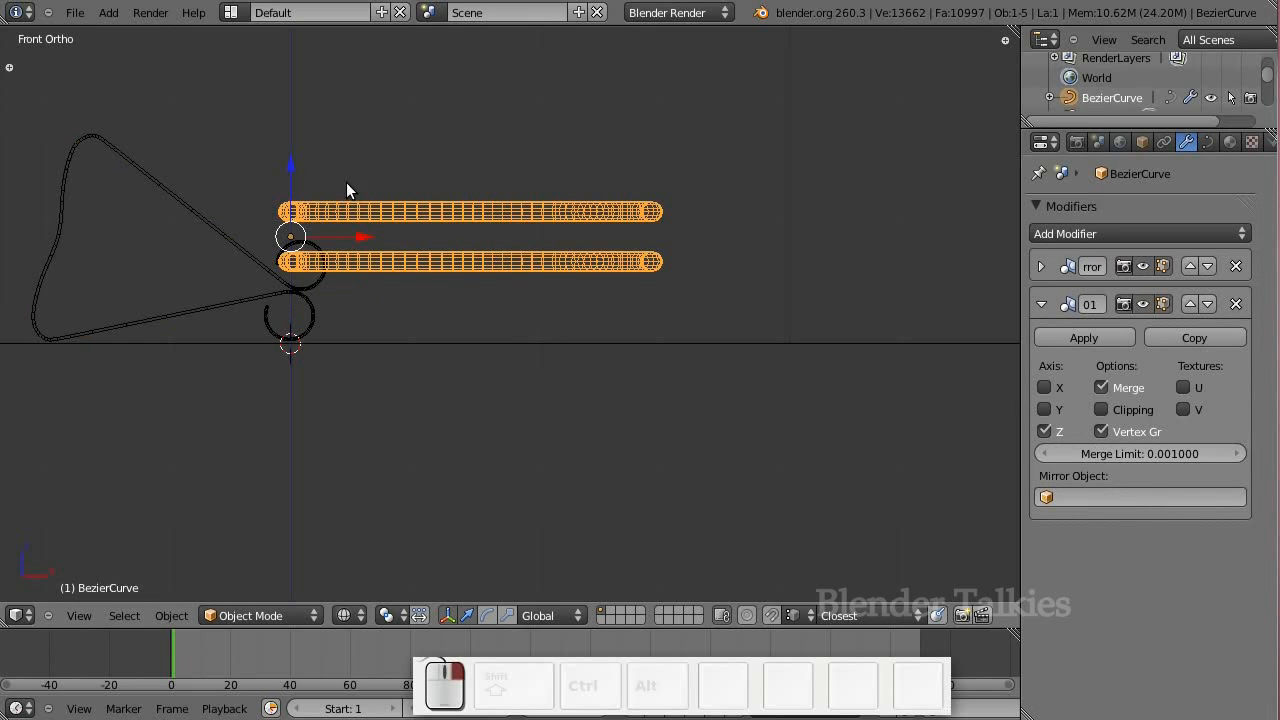
{"action": "key", "text": "g"}
{"action": "key", "text": "z"}
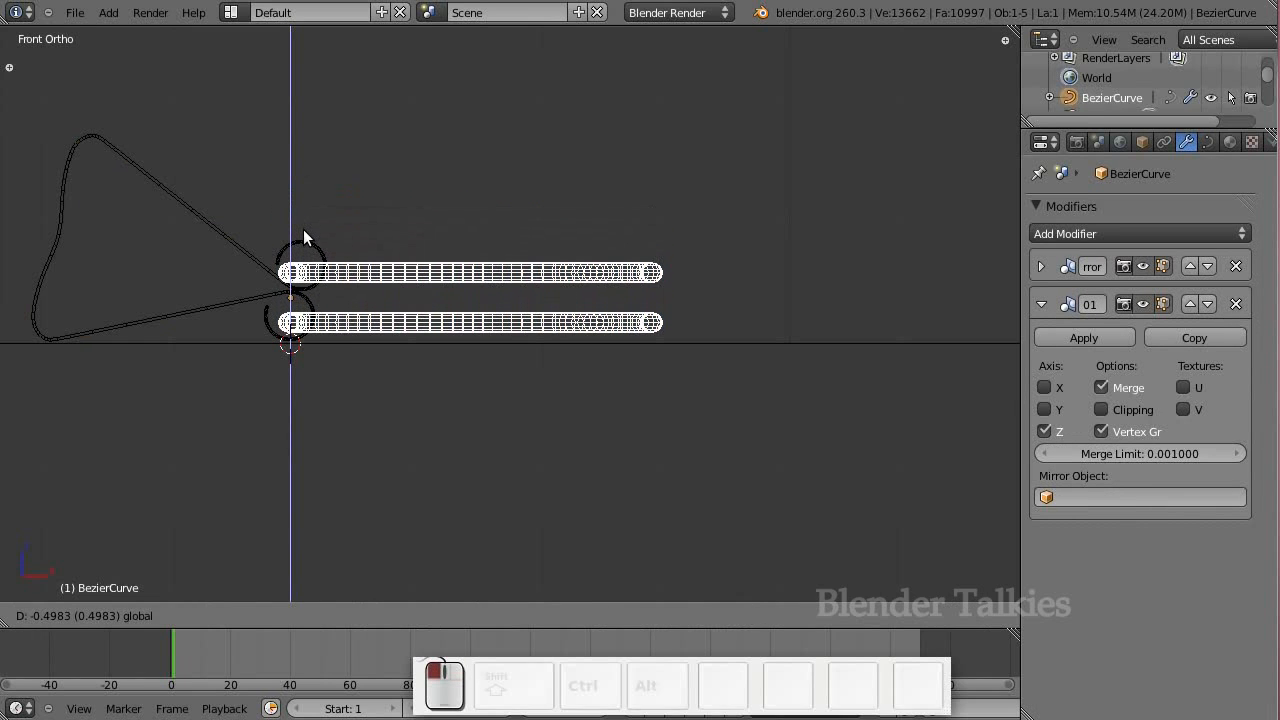
{"action": "left_click", "coordinate": [304, 228]}
{"action": "key", "text": "r"}
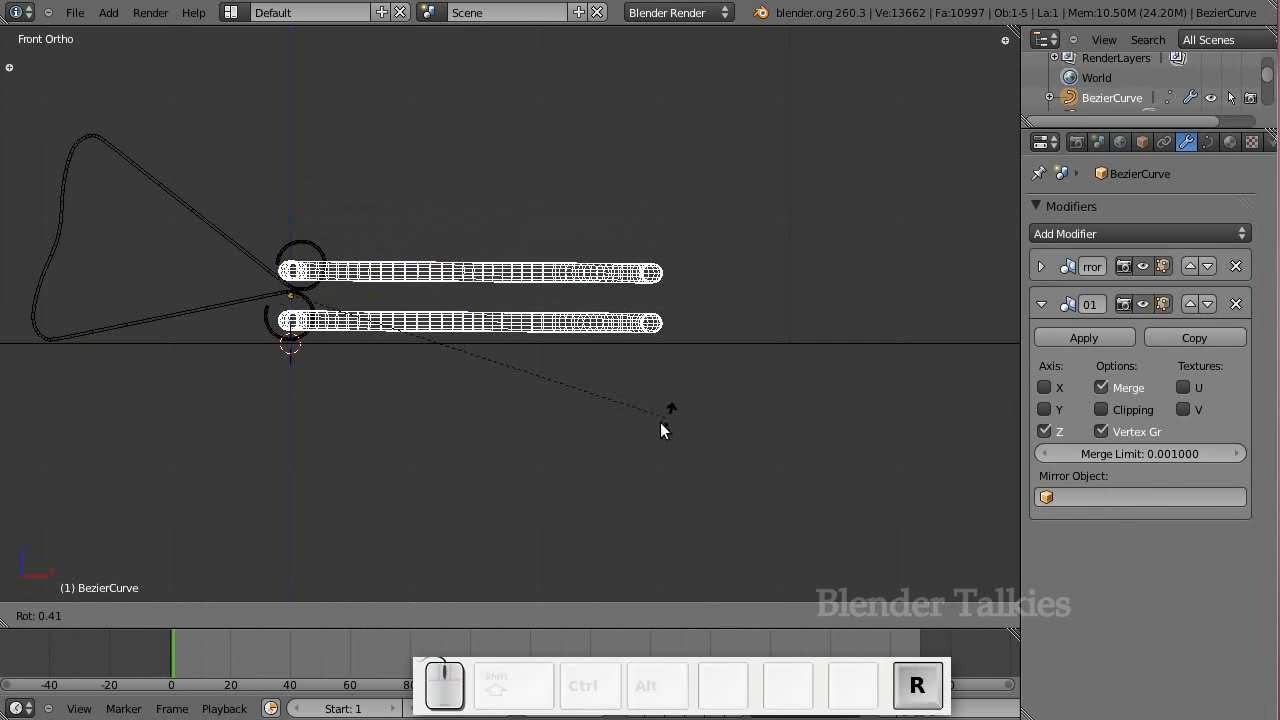
{"action": "left_click", "coordinate": [657, 425]}
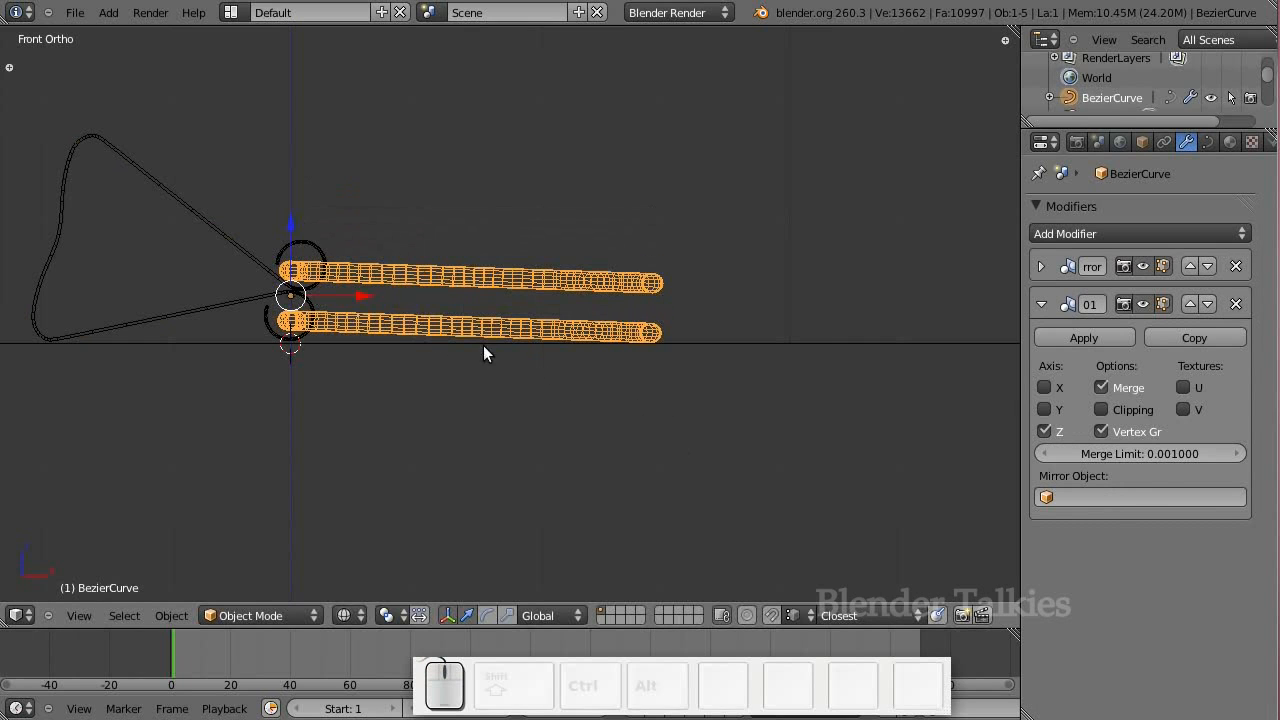
Return to solid shading and view the posed clip through the scene camera
{"action": "key", "text": "z"}
{"action": "mouse_move", "coordinate": [597, 346]}
{"action": "middle_mouse_down"}
{"action": "mouse_move", "coordinate": [494, 409]}
{"action": "mouse_move", "coordinate": [343, 436]}
{"action": "mouse_move", "coordinate": [574, 464]}
{"action": "mouse_move", "coordinate": [587, 440]}
{"action": "mouse_move", "coordinate": [515, 448]}
{"action": "mouse_move", "coordinate": [537, 380]}
{"action": "mouse_move", "coordinate": [643, 391]}
{"action": "mouse_move", "coordinate": [608, 423]}
{"action": "middle_mouse_up"}
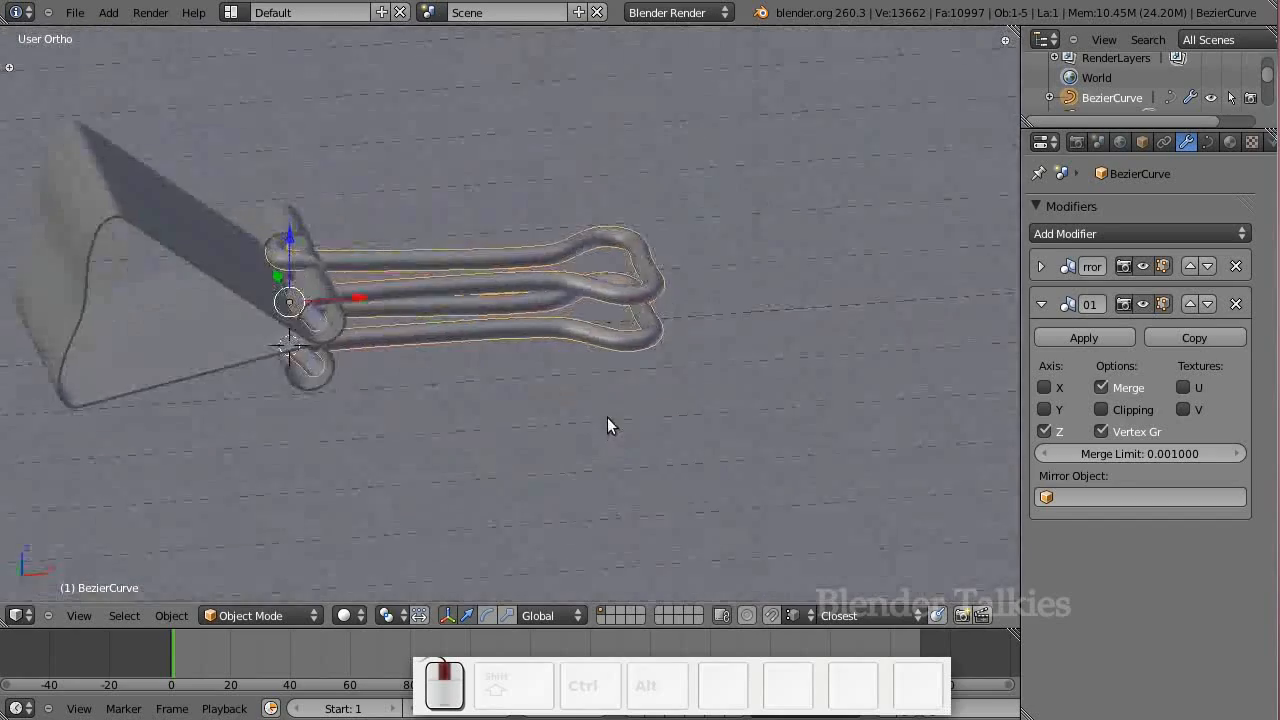
{"action": "scroll", "coordinate": [617, 435], "scroll_direction": "down", "scroll_amount": 1}
{"action": "scroll", "coordinate": [617, 430], "scroll_direction": "down", "scroll_amount": 5}
{"action": "key", "text": "KP_0"}
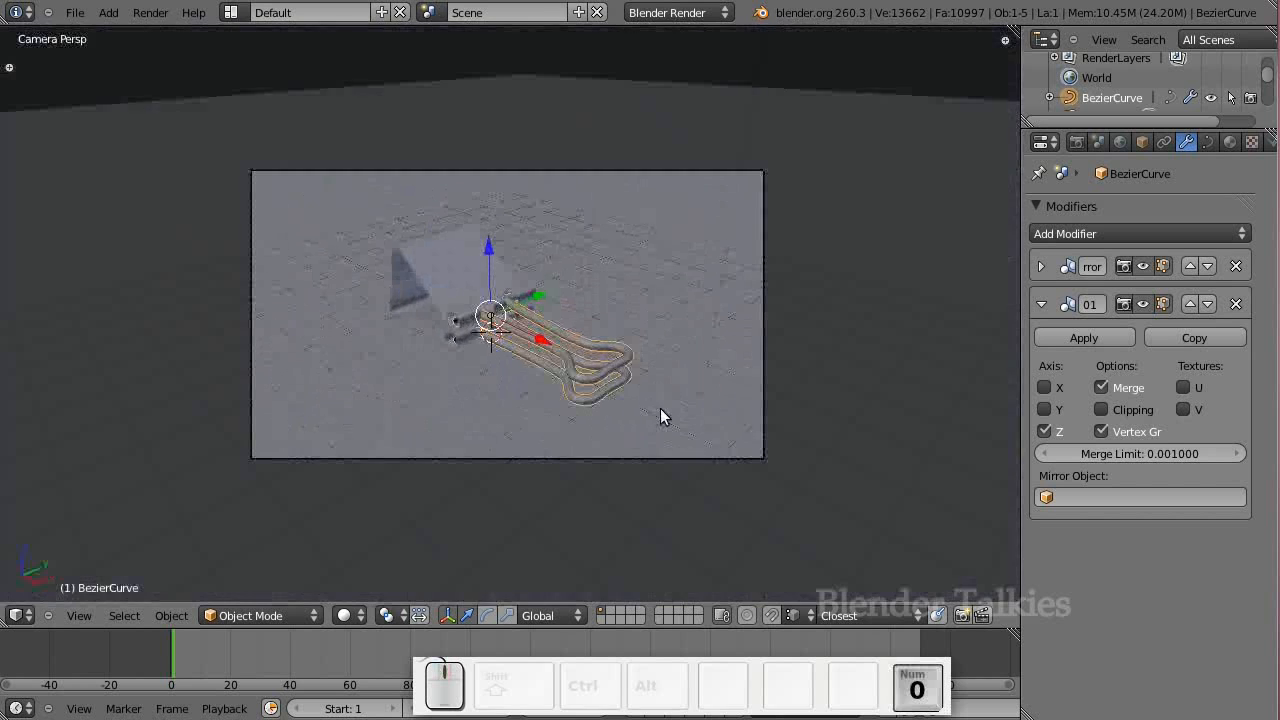
{"action": "scroll", "coordinate": [646, 378], "scroll_direction": "up", "scroll_amount": 2}
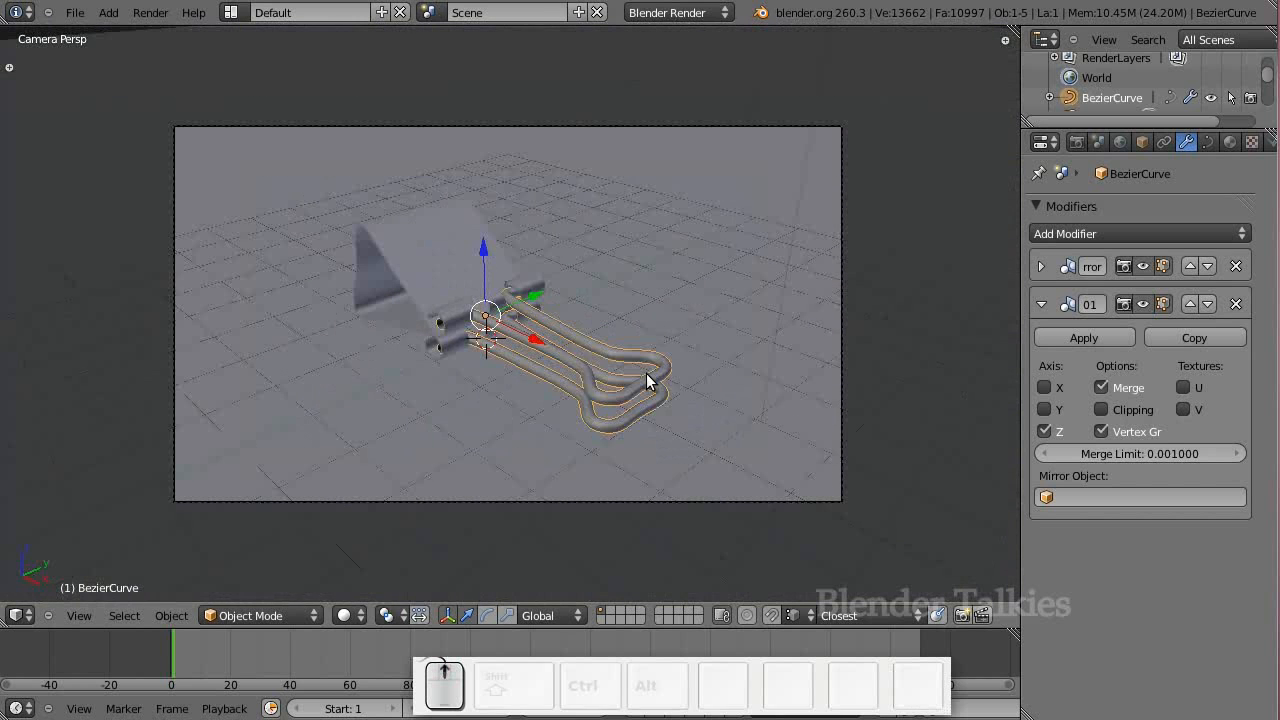
Nudge the control point at the tip of the wire handle curve slightly along X in Edit Mode
{"action": "key", "text": "Tab"}
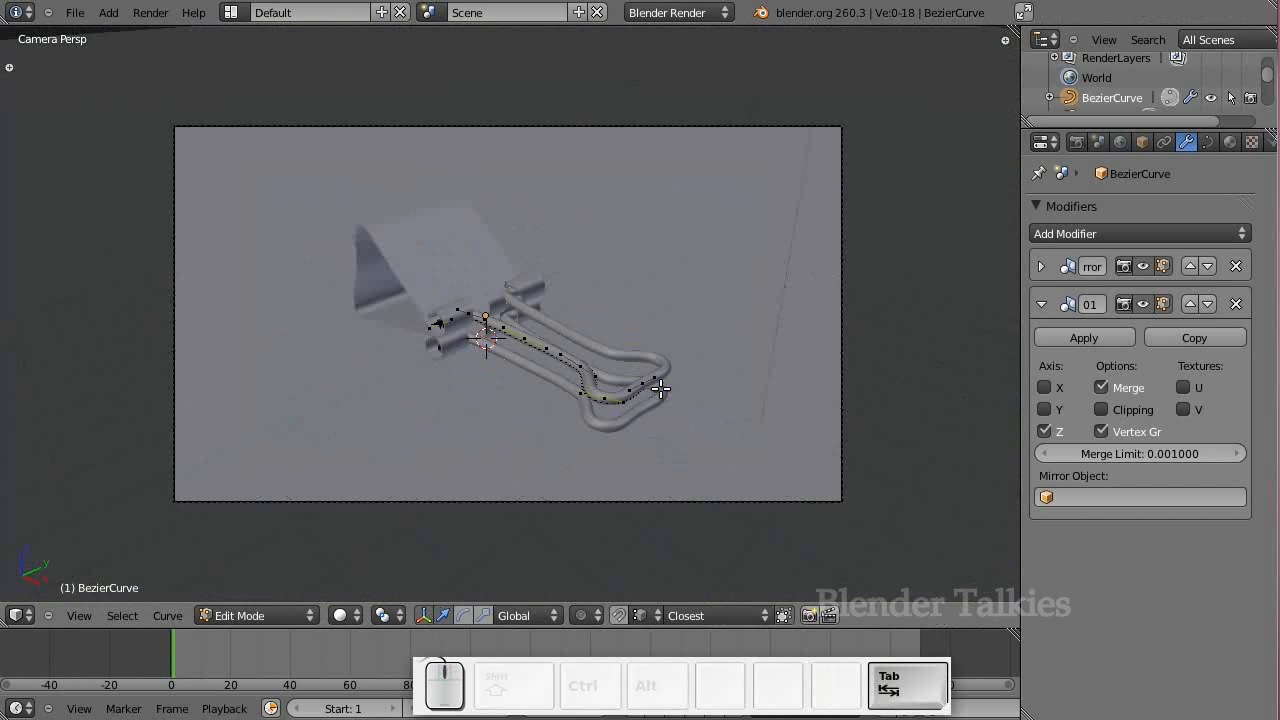
{"action": "right_click", "coordinate": [651, 387]}
{"action": "left_click_drag", "start_coordinate": [699, 414], "coordinate": [700, 415]}
{"action": "key", "text": "Tab"}
{"action": "scroll", "coordinate": [760, 405], "scroll_direction": "up", "scroll_amount": 1}
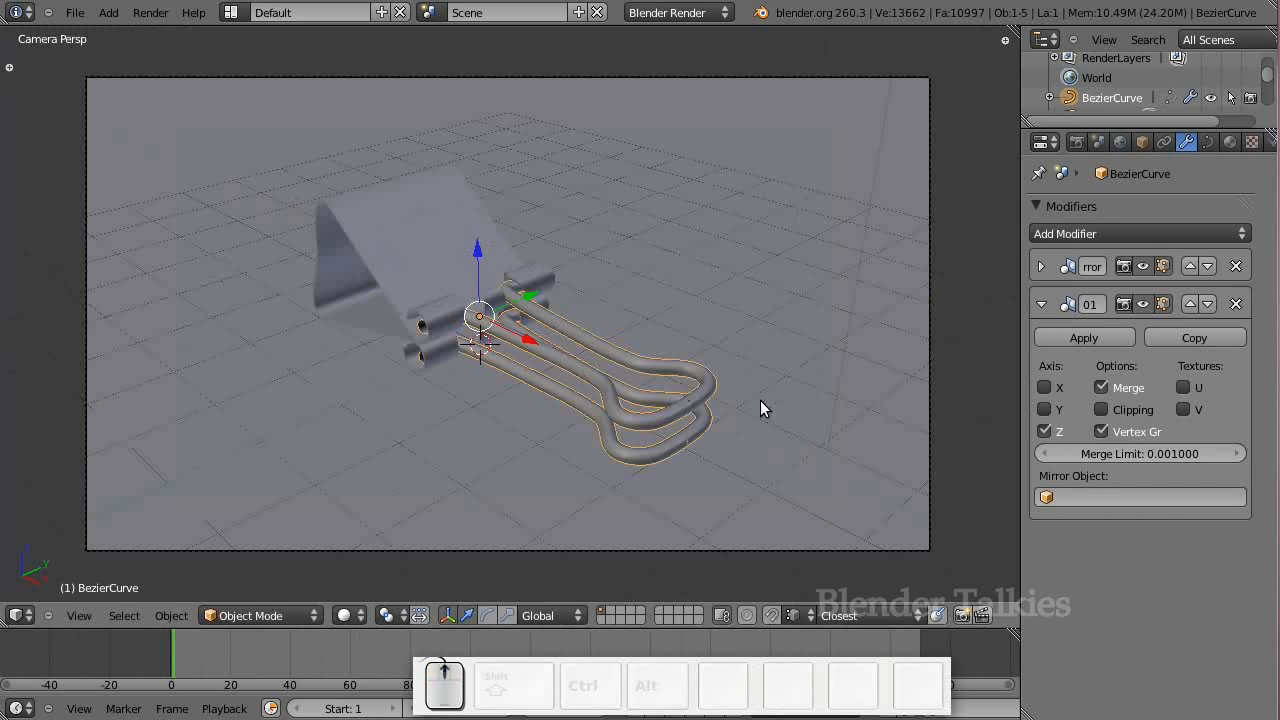
Fine-tune the handle curve's tip by shifting its control point along Y and its outer Bezier handle along X
{"action": "key", "text": "Tab"}
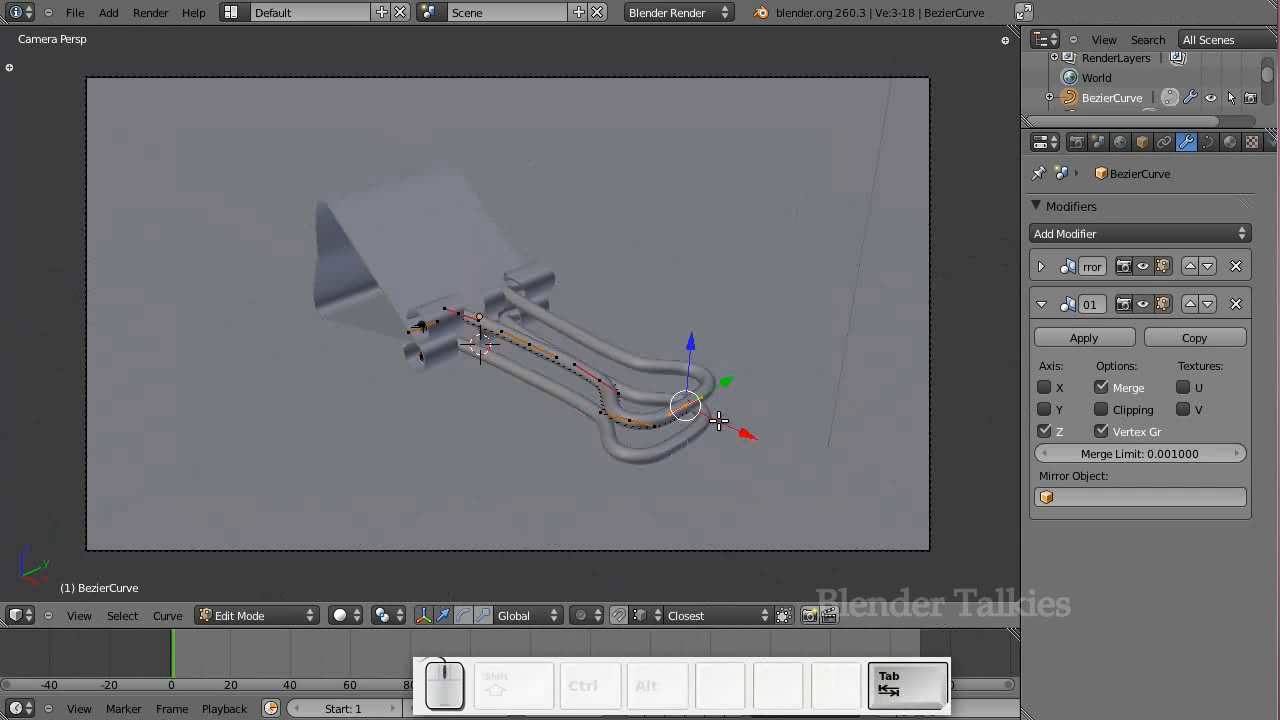
{"action": "right_click", "coordinate": [699, 399]}
{"action": "right_click", "coordinate": [691, 408]}
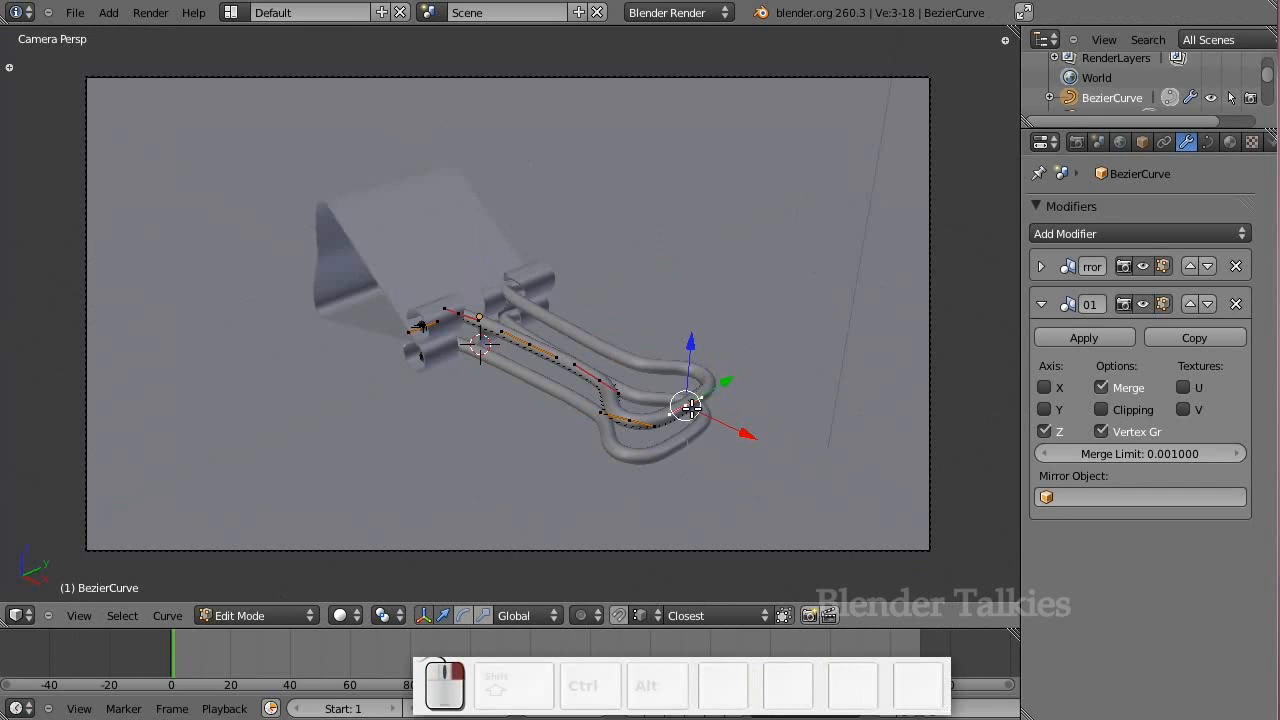
{"action": "left_click_drag", "start_coordinate": [725, 383], "coordinate": [729, 382]}
{"action": "right_click", "coordinate": [706, 395]}
{"action": "left_click_drag", "start_coordinate": [763, 423], "coordinate": [759, 423]}
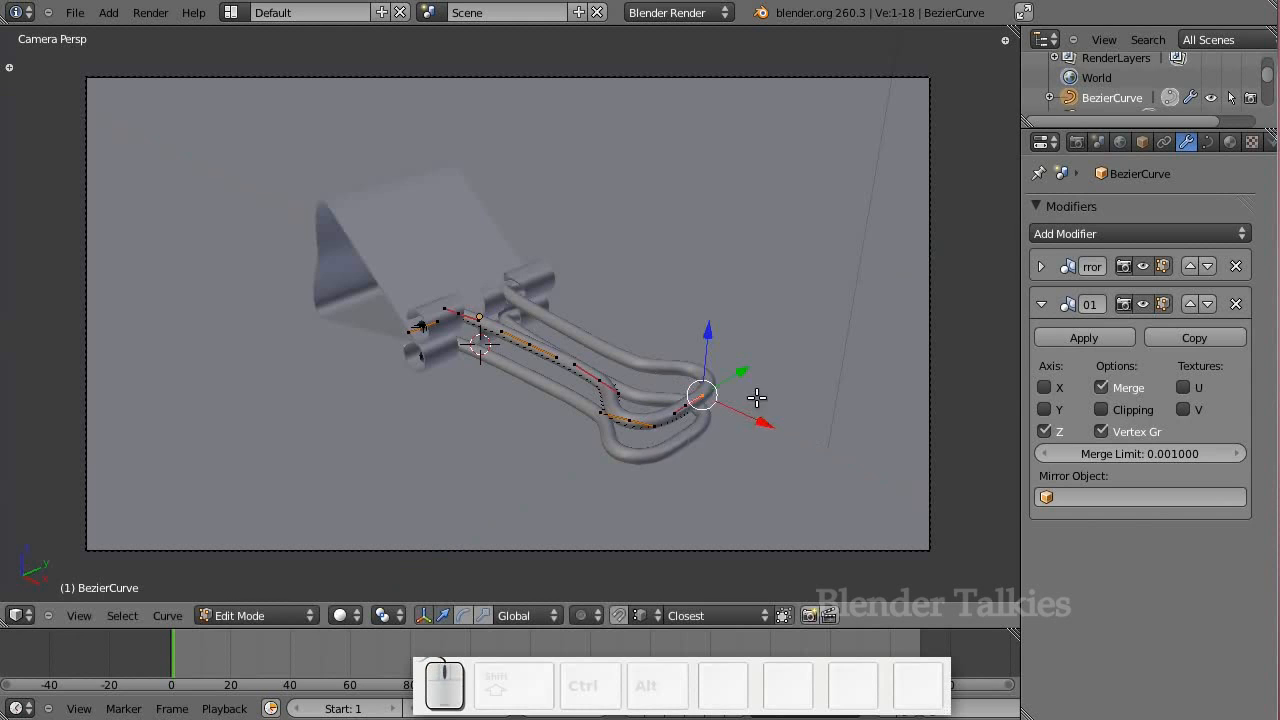
{"action": "key", "text": "a"}
{"action": "key", "text": "Tab"}
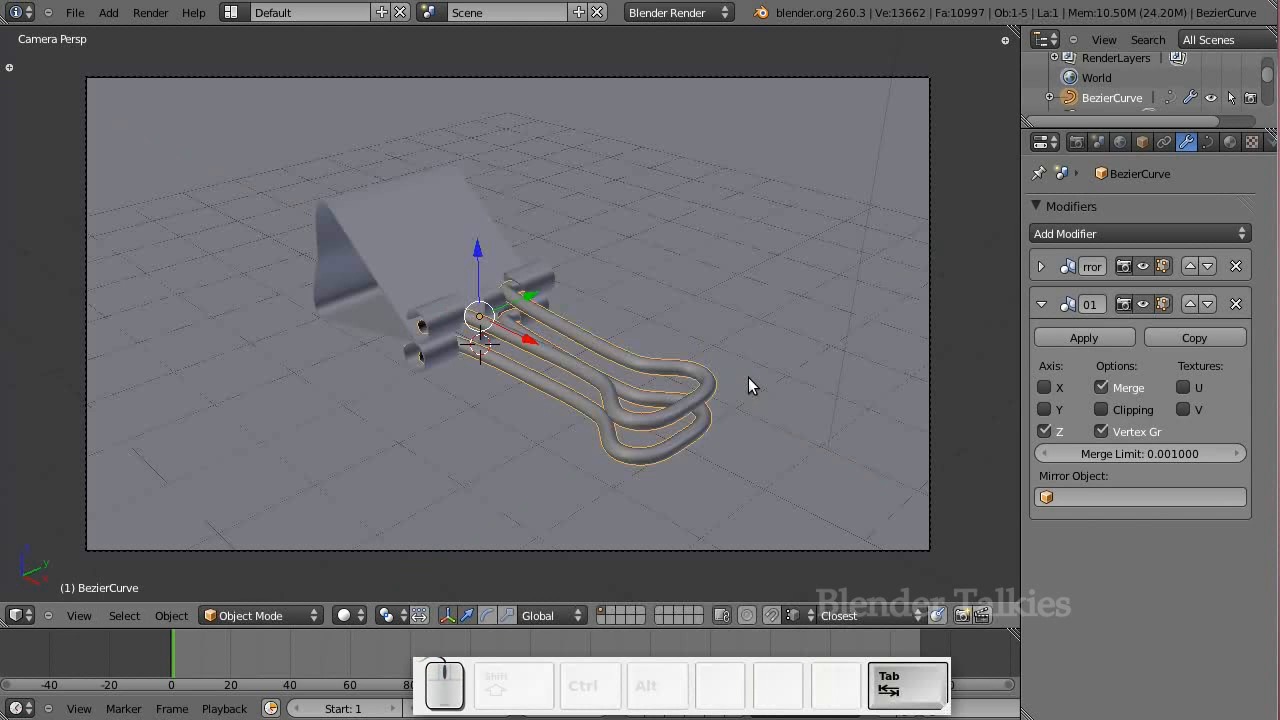
Switch the render engine to Cycles and set the viewport shading to Rendered
{"action": "left_click", "coordinate": [645, 13]}
{"action": "left_click", "coordinate": [659, 76]}
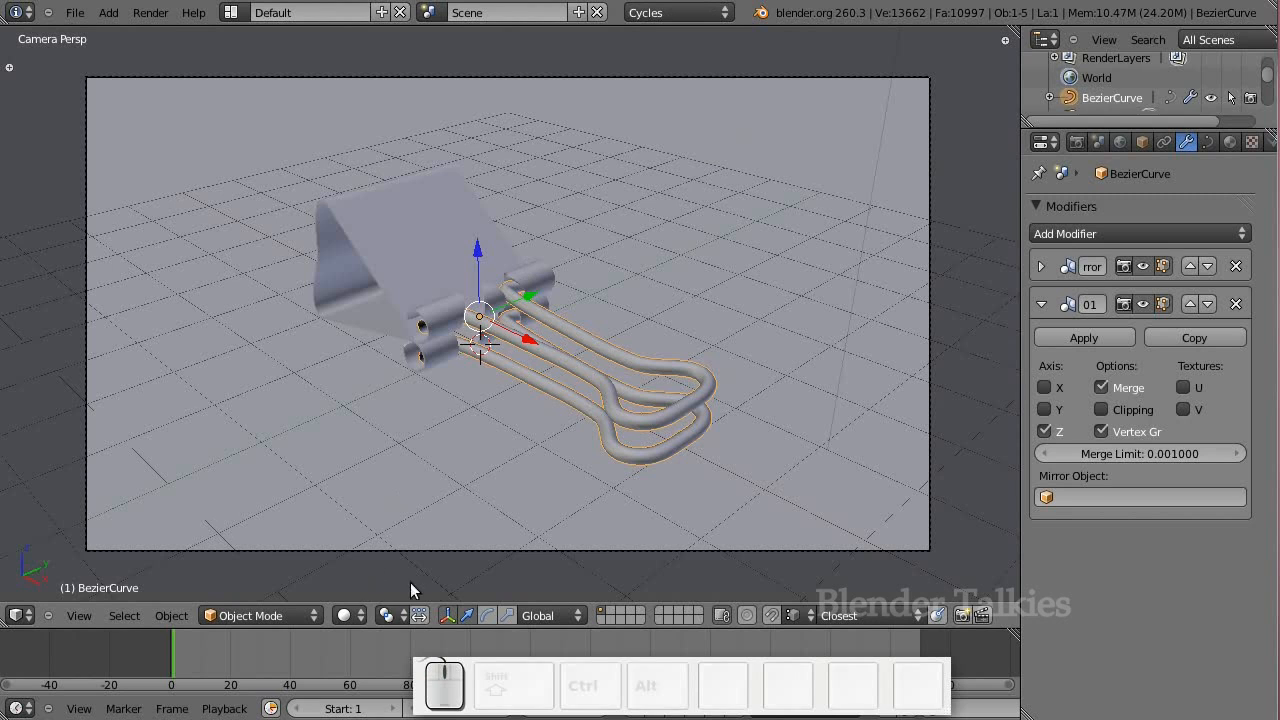
{"action": "left_click", "coordinate": [343, 616]}
{"action": "left_click", "coordinate": [353, 486]}
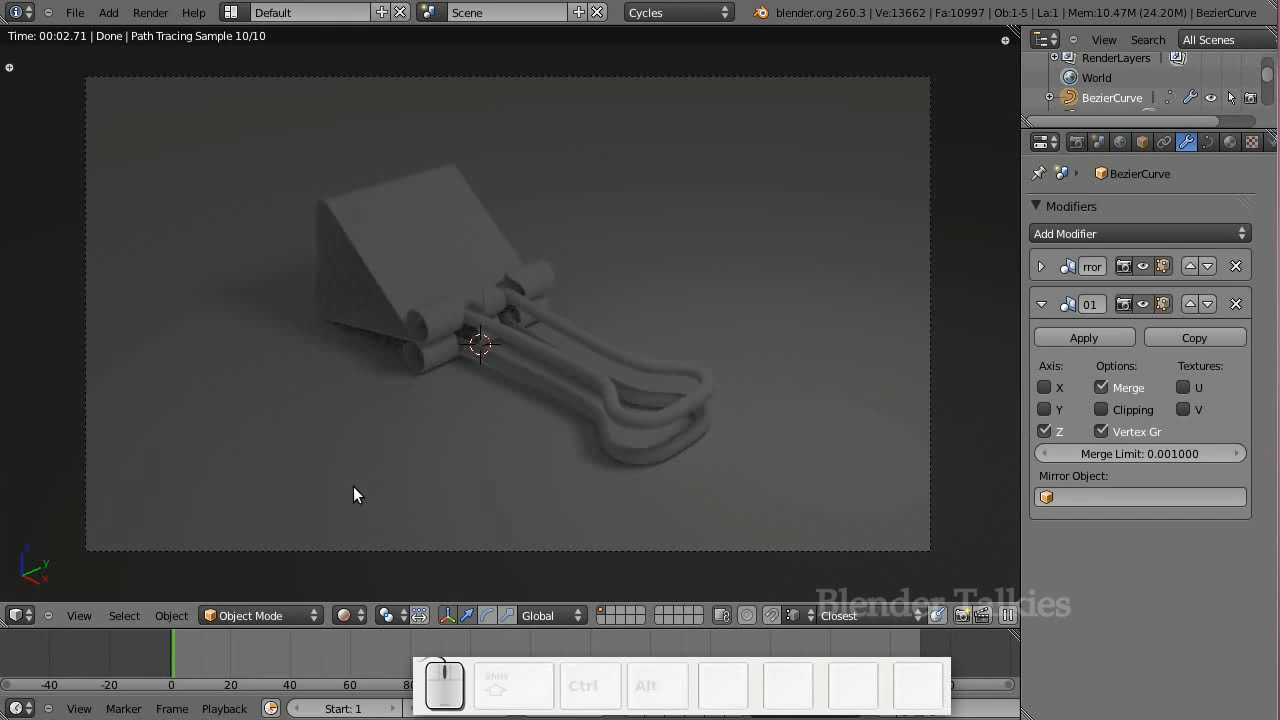
Create a new material on the ground plane and name it "ground"
{"action": "left_click", "coordinate": [1044, 303]}
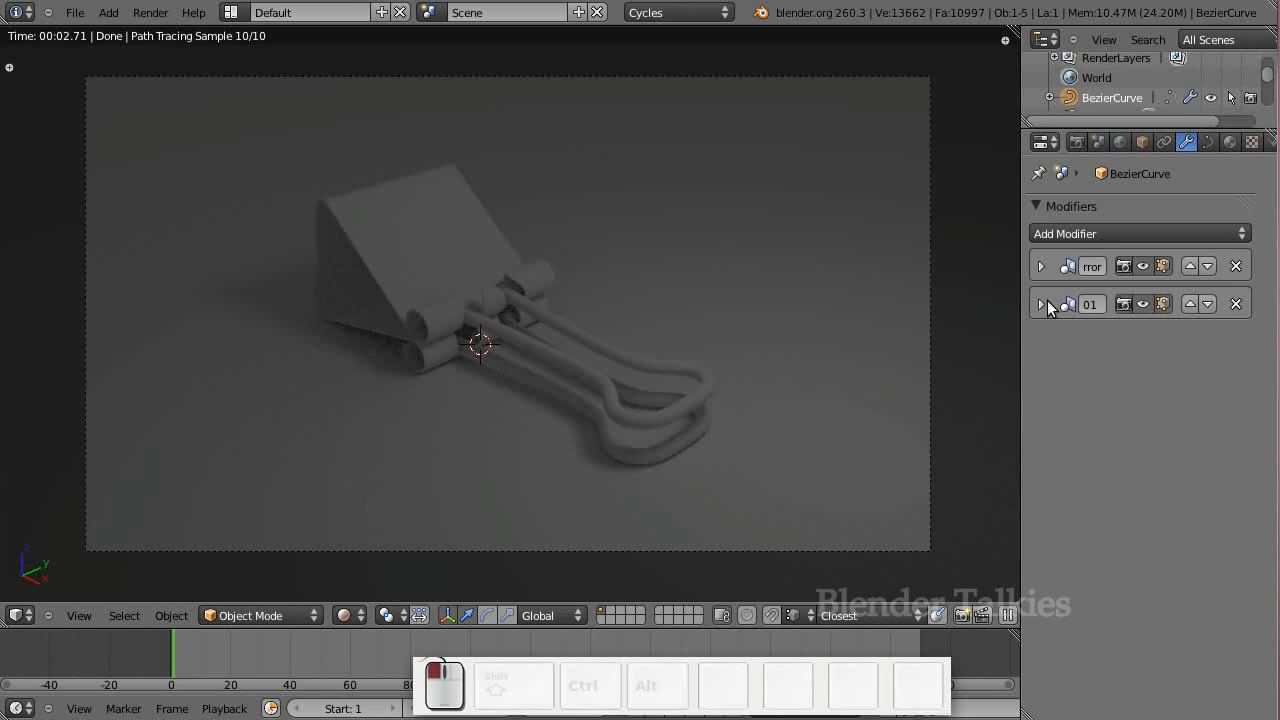
{"action": "left_click", "coordinate": [1230, 143]}
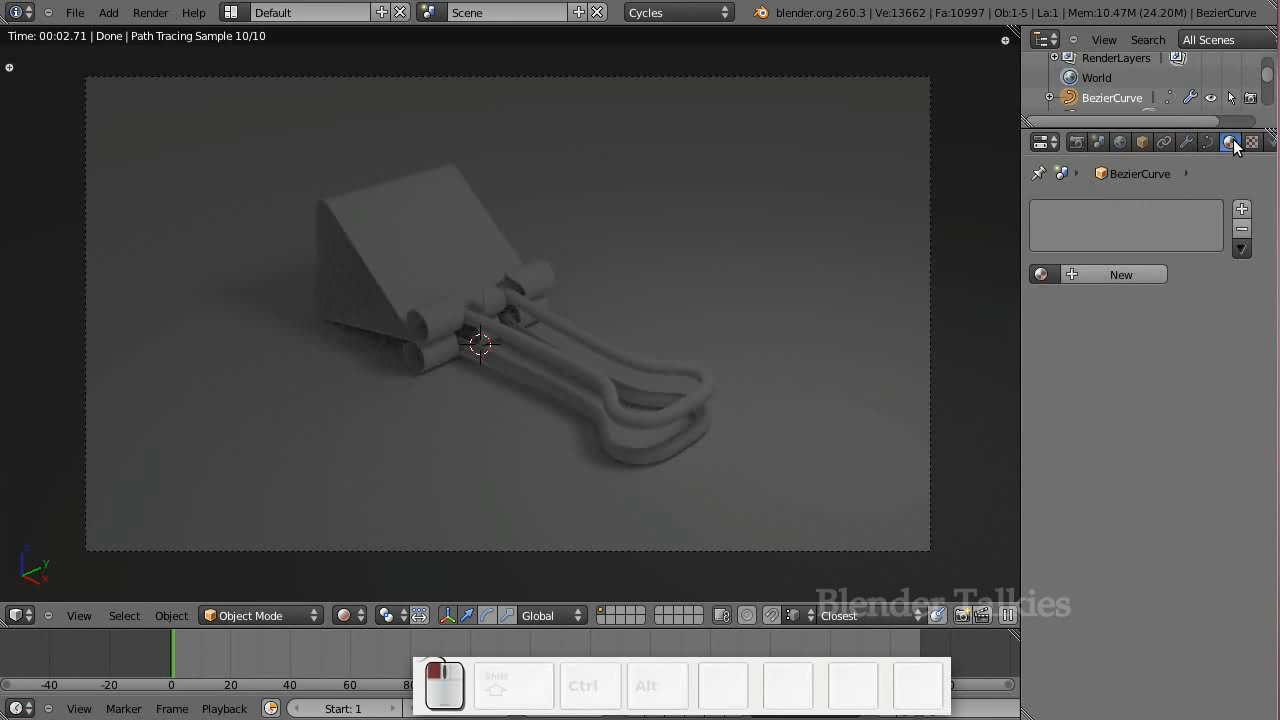
{"action": "right_click", "coordinate": [1006, 262]}
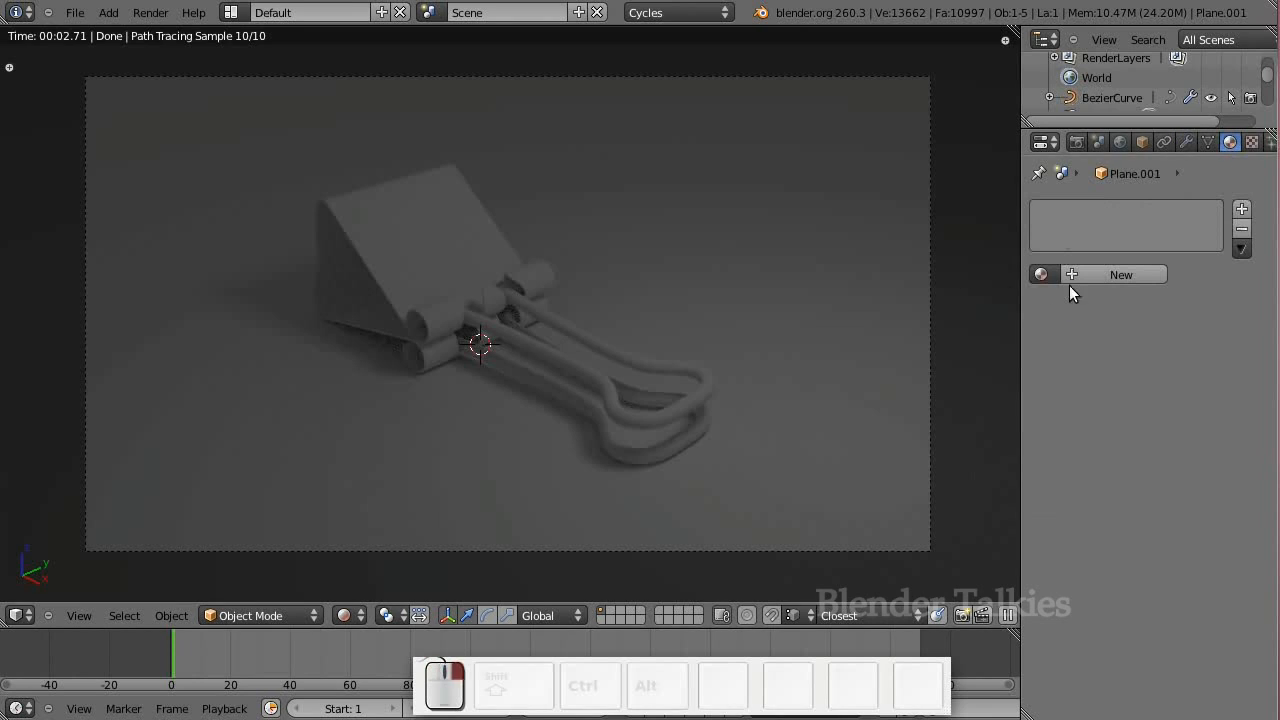
{"action": "left_click", "coordinate": [1103, 275]}
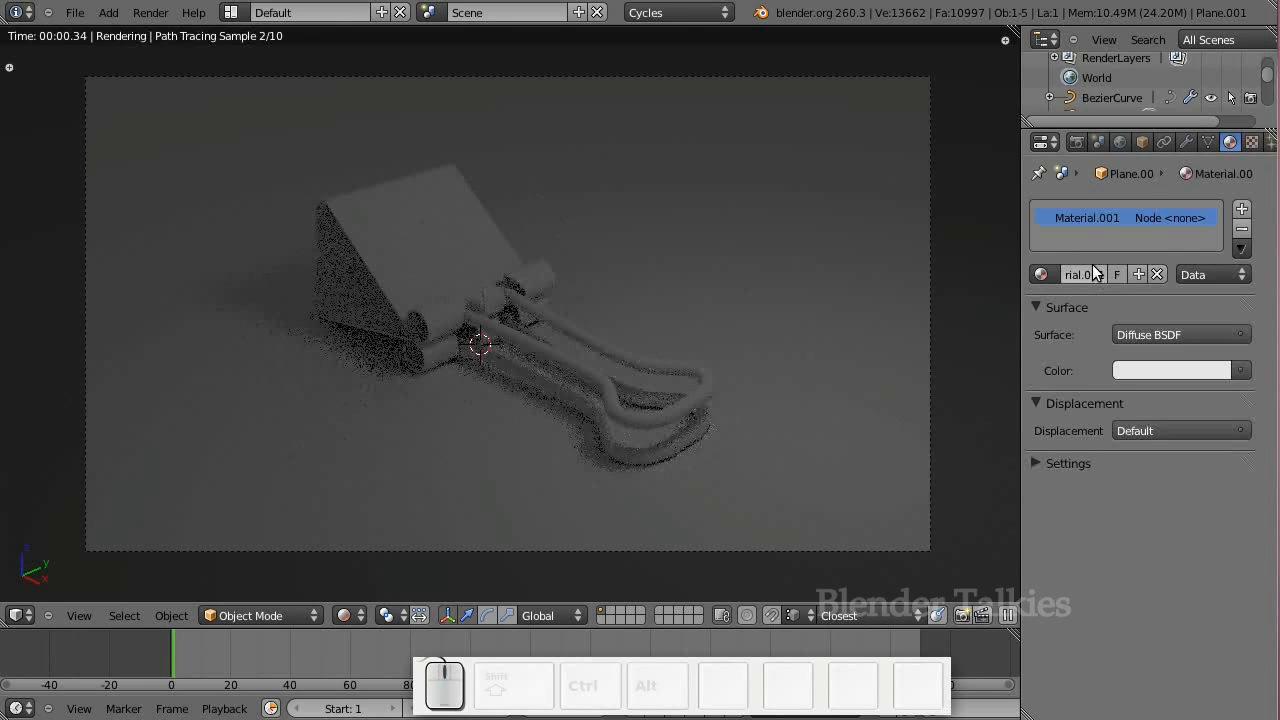
{"action": "left_click", "coordinate": [1091, 268]}
{"action": "type", "text": "ground"}
{"action": "key", "text": "Return"}
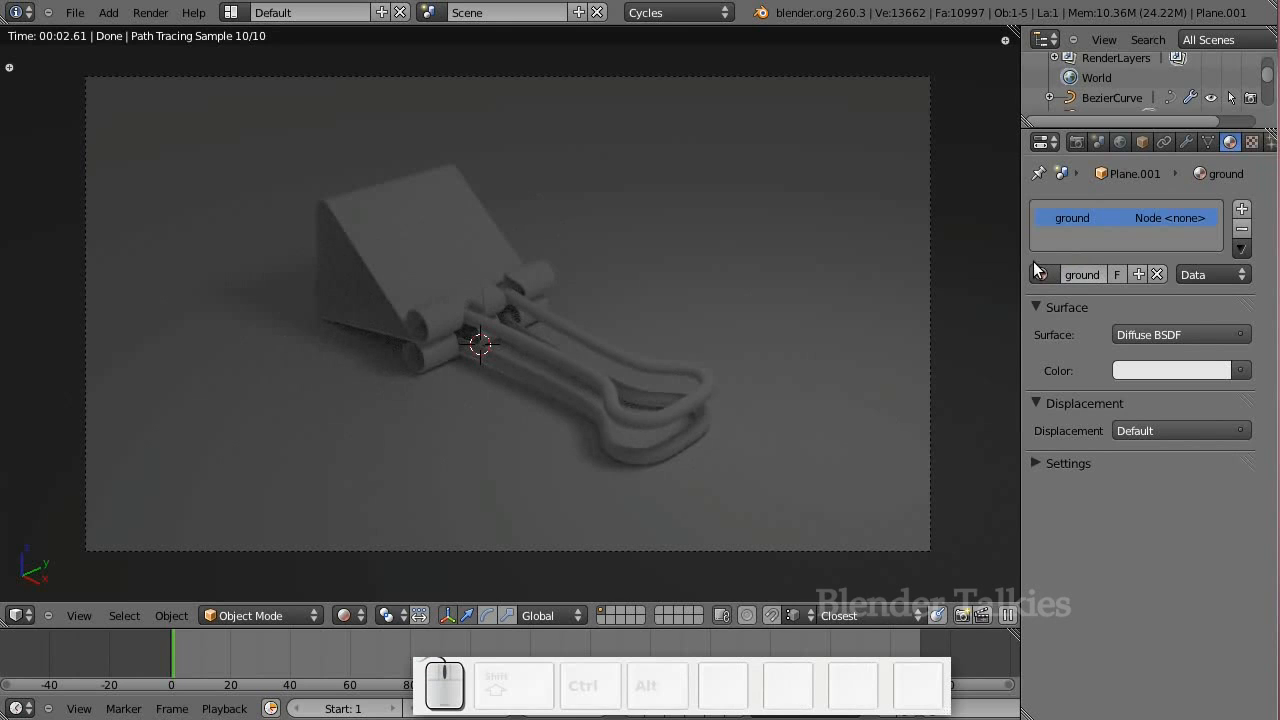
Widen the material settings area and make the ground surface a Mix Shader of Glossy BSDF and Diffuse BSDF
{"action": "left_click_drag", "start_coordinate": [1020, 270], "coordinate": [952, 268]}
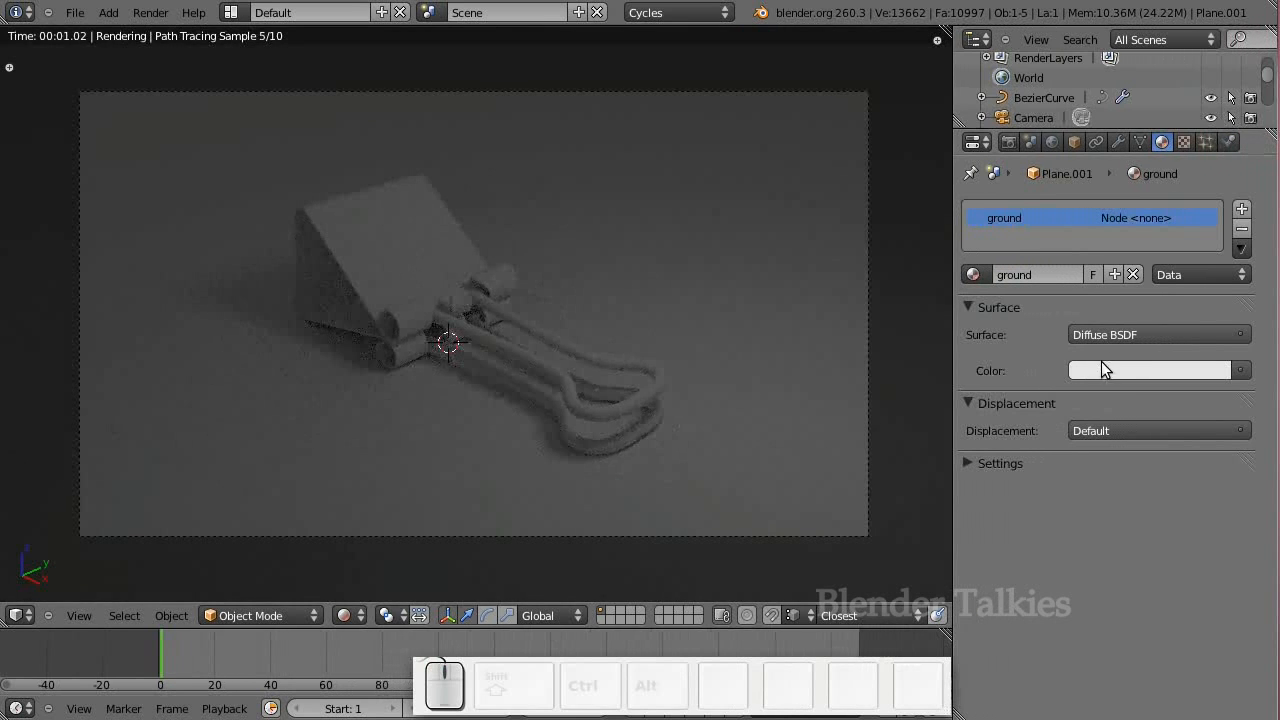
{"action": "left_click", "coordinate": [1105, 336]}
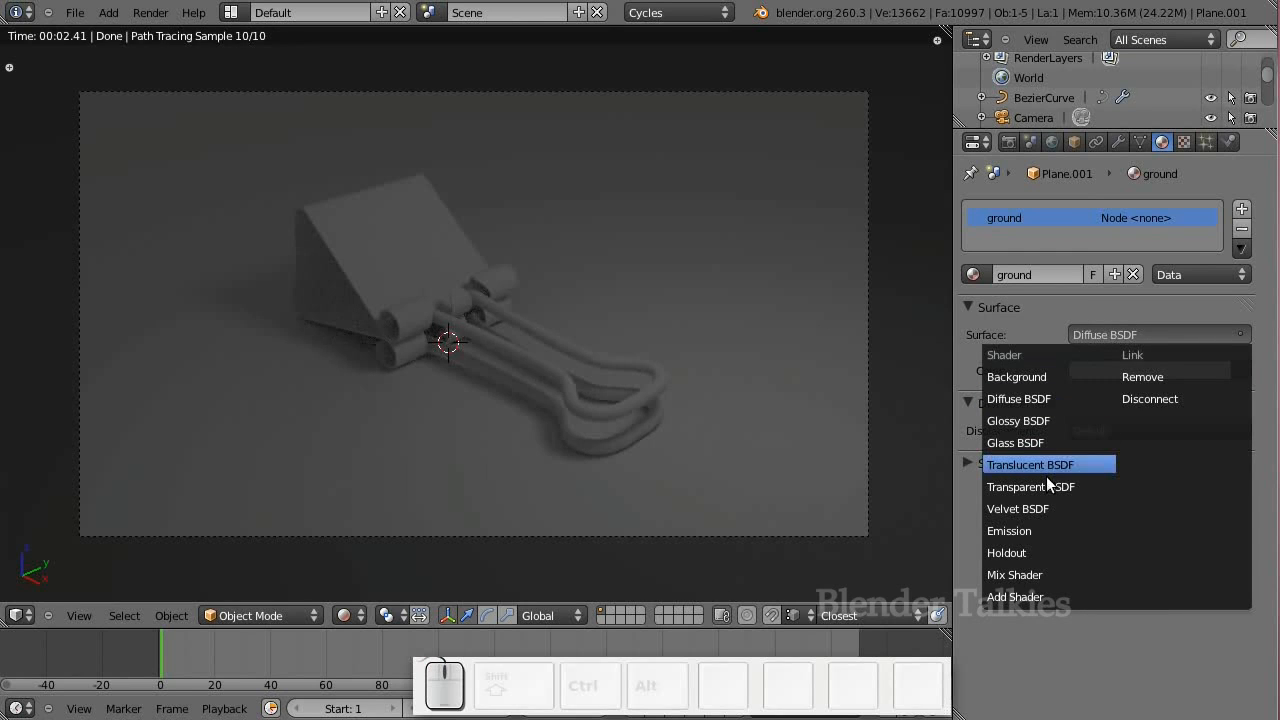
{"action": "left_click", "coordinate": [1017, 575]}
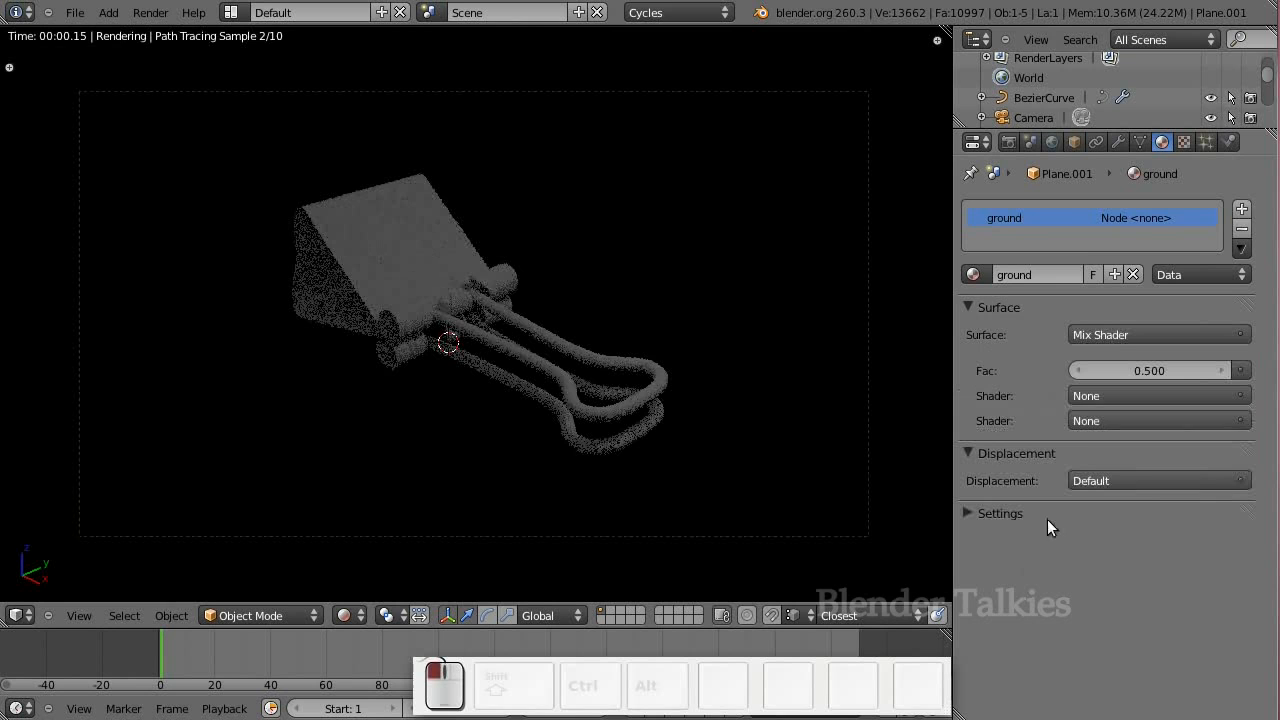
{"action": "left_click", "coordinate": [1091, 400]}
{"action": "left_click", "coordinate": [1103, 472]}
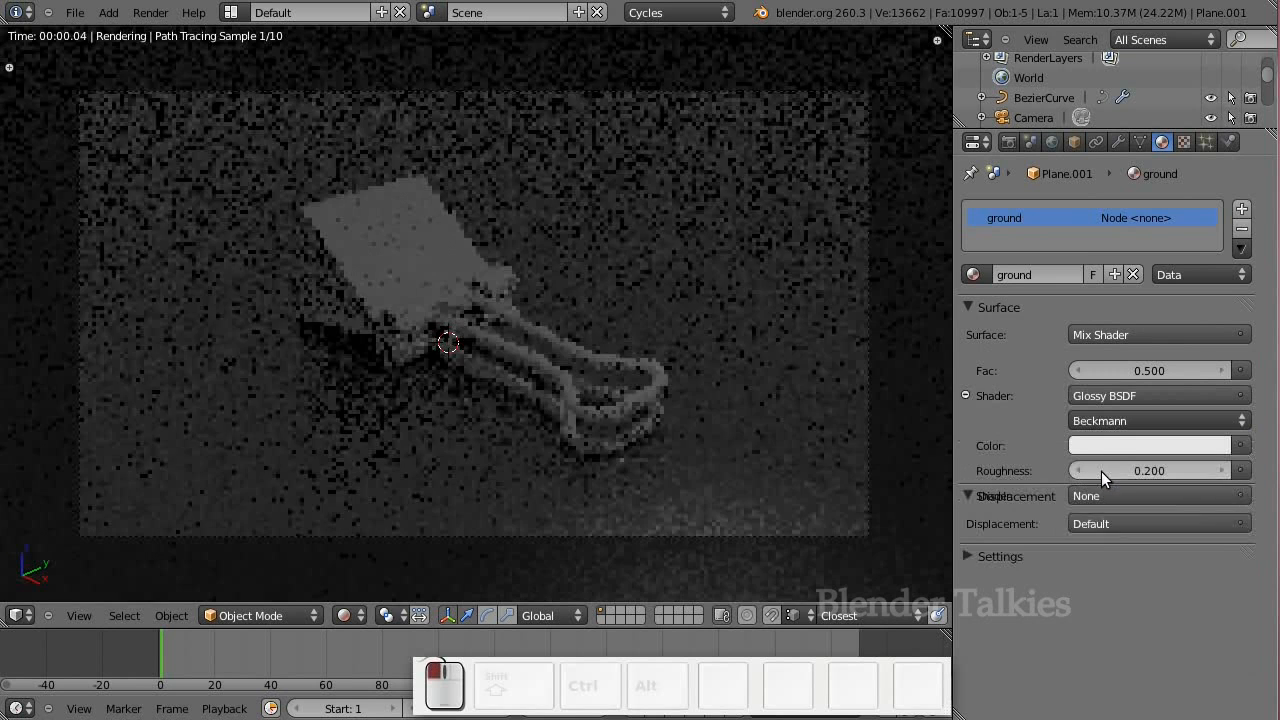
{"action": "left_click", "coordinate": [1110, 490]}
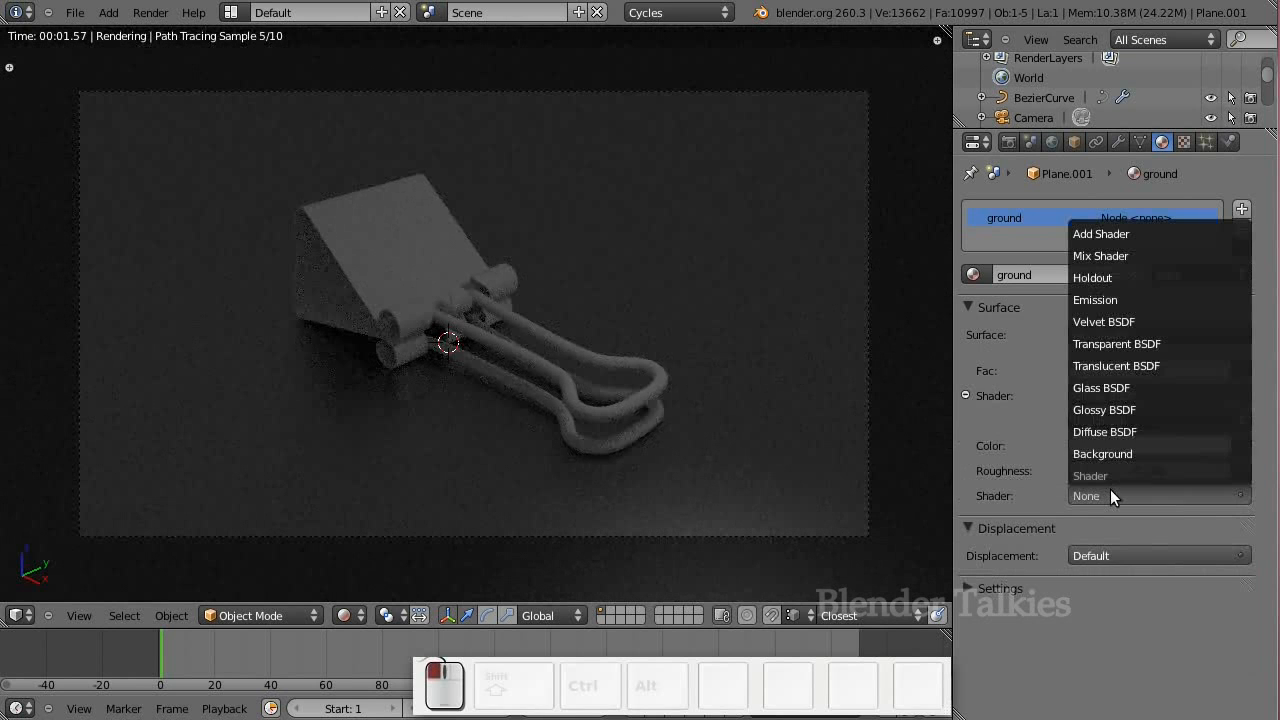
{"action": "left_click", "coordinate": [1115, 433]}
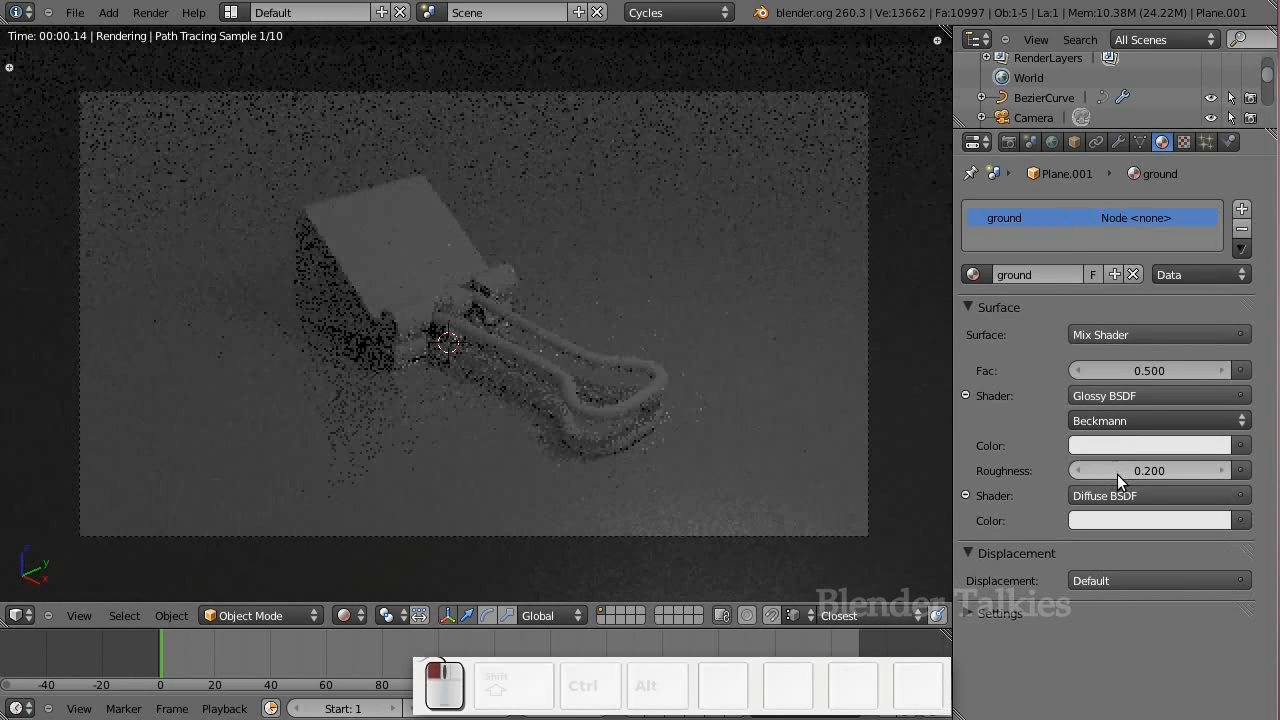
Set the ground material's Diffuse BSDF color to a bright, saturated red
{"action": "left_click", "coordinate": [1112, 518]}
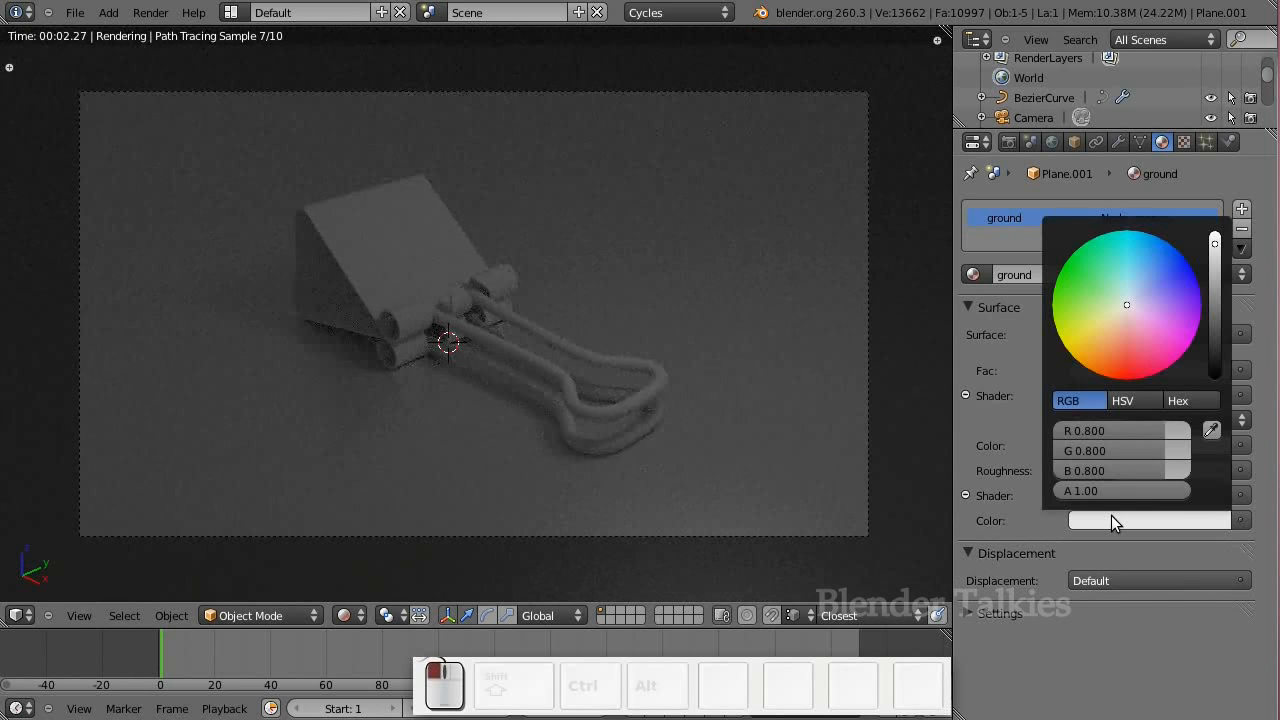
{"action": "left_click_drag", "start_coordinate": [1122, 358], "coordinate": [1124, 373]}
{"action": "left_click_drag", "start_coordinate": [1214, 276], "coordinate": [1215, 294]}
{"action": "left_click_drag", "start_coordinate": [1129, 374], "coordinate": [1125, 384]}
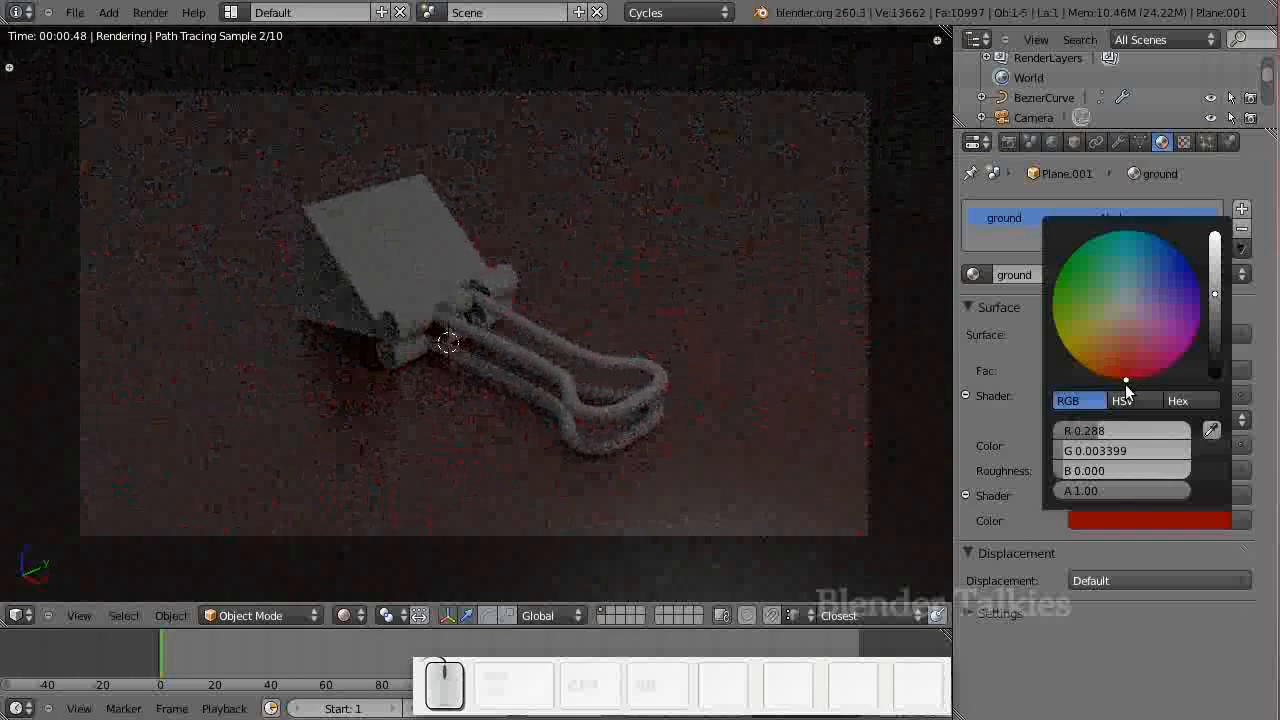
{"action": "left_click_drag", "start_coordinate": [1215, 285], "coordinate": [1213, 251]}
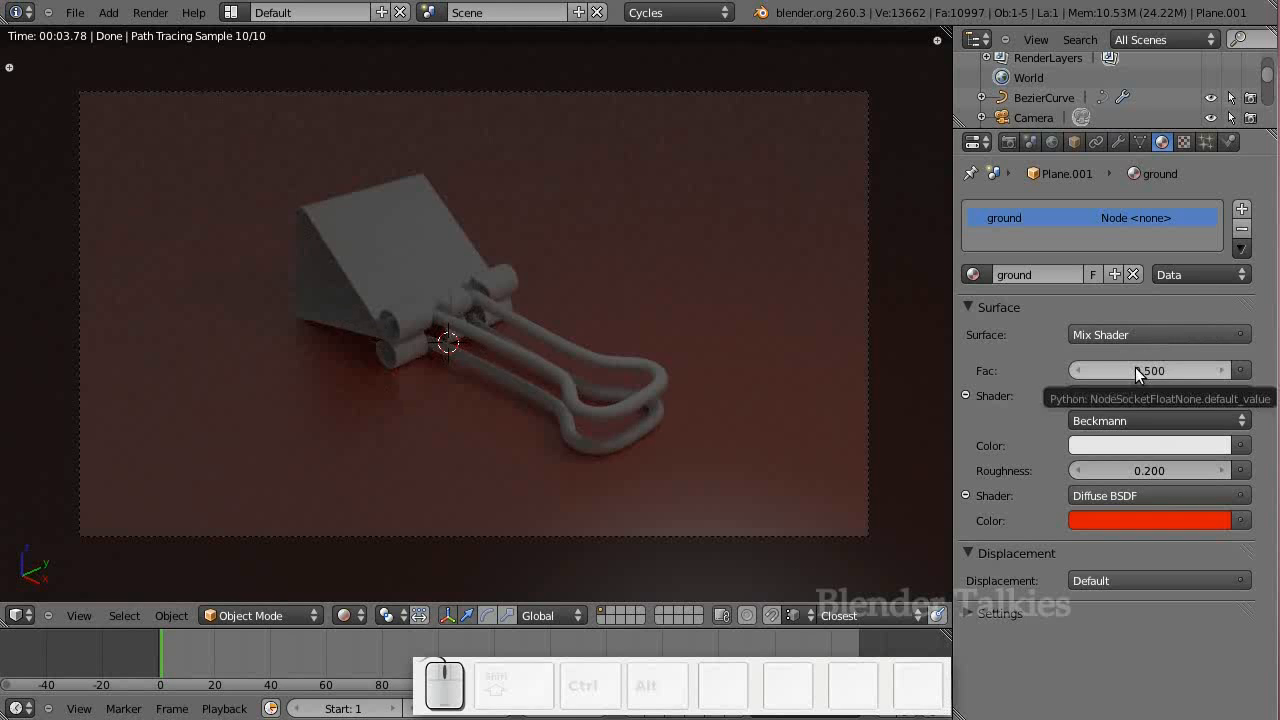
Set the ground material's mix factor to 0.900 and its glossy roughness to 0.100
{"action": "left_click", "coordinate": [1220, 371]}
{"action": "left_click", "coordinate": [1220, 371]}
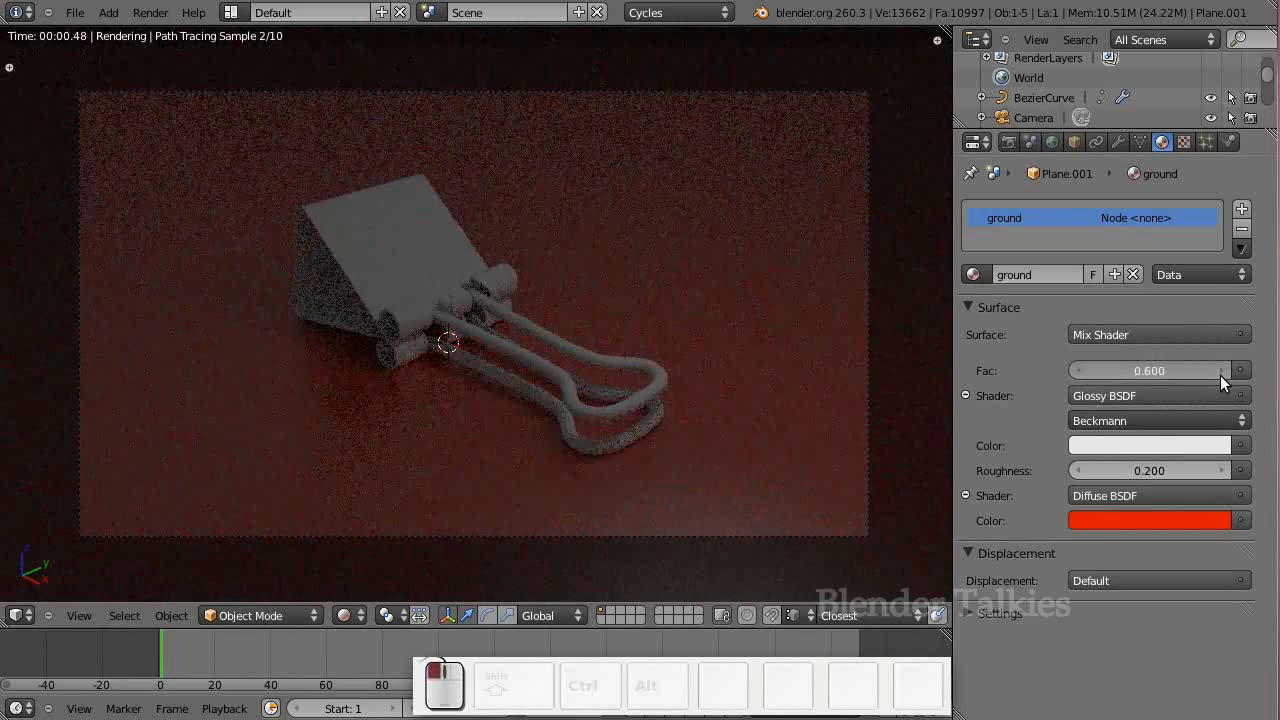
{"action": "left_click", "coordinate": [1220, 371]}
{"action": "left_click", "coordinate": [1080, 371]}
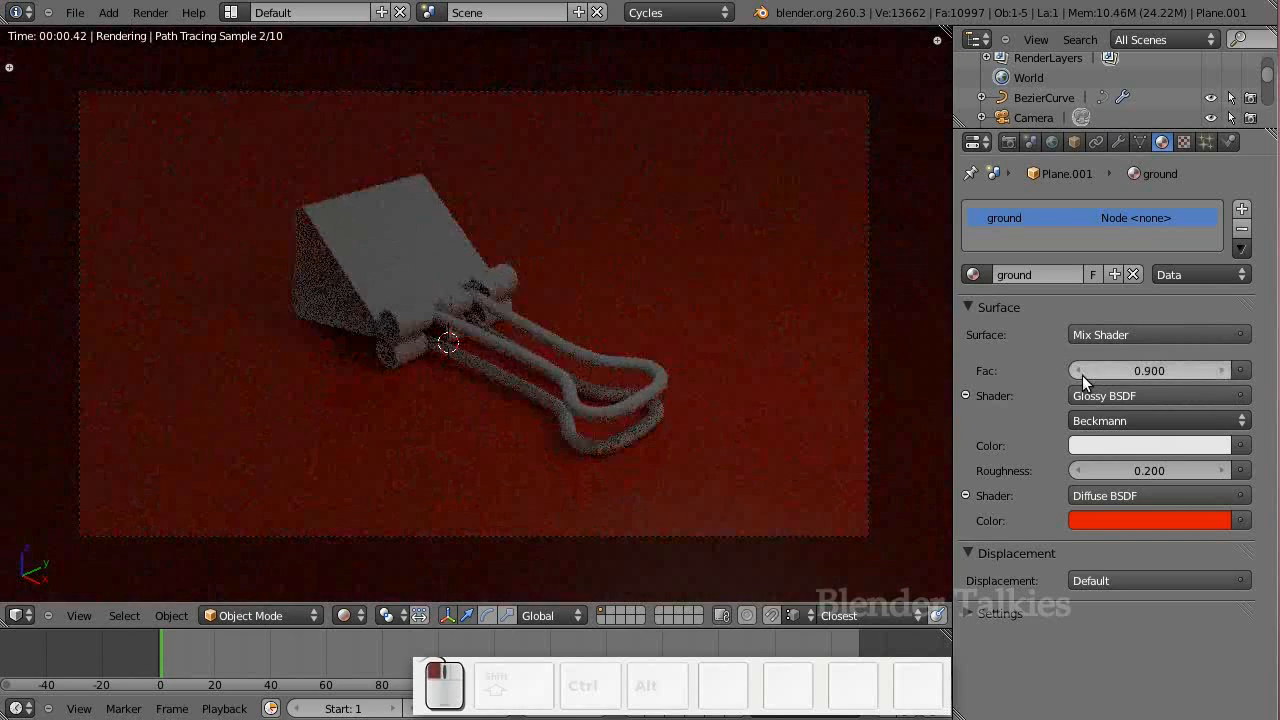
{"action": "left_click", "coordinate": [1078, 470]}
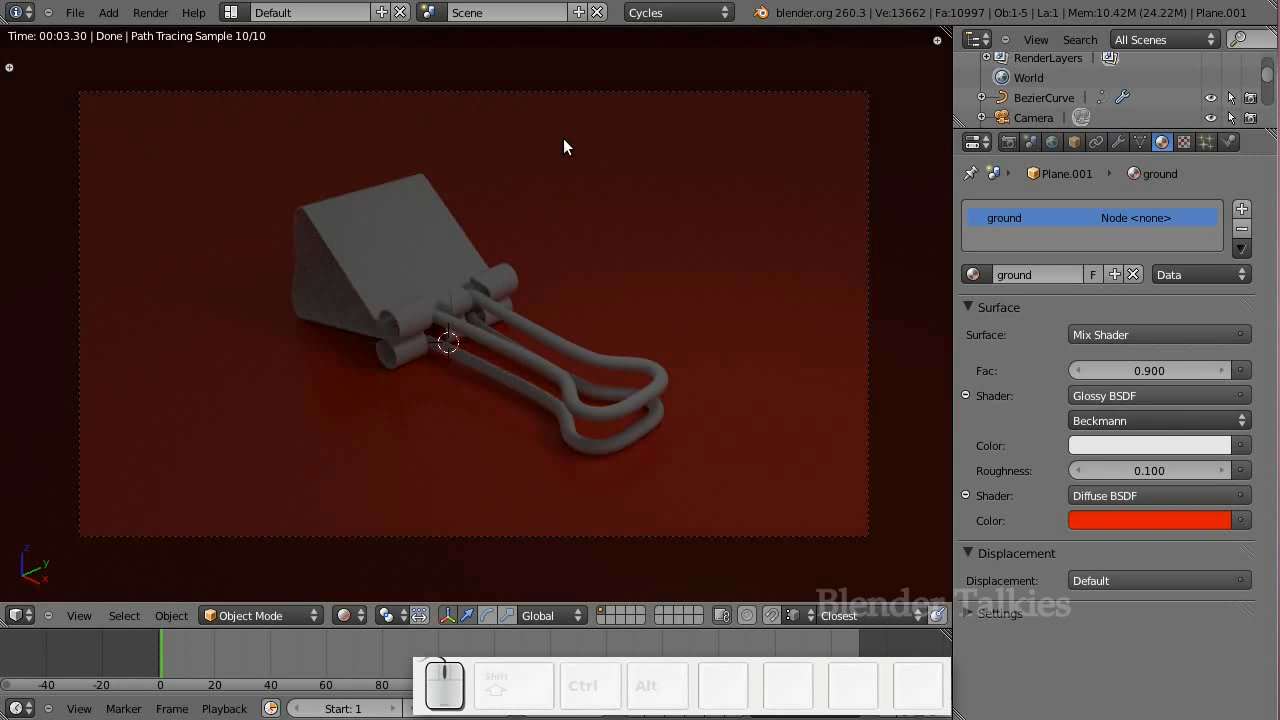
Add another mesh plane to the scene at the 3D cursor
{"action": "scroll", "coordinate": [549, 240], "scroll_direction": "down", "scroll_amount": 5}
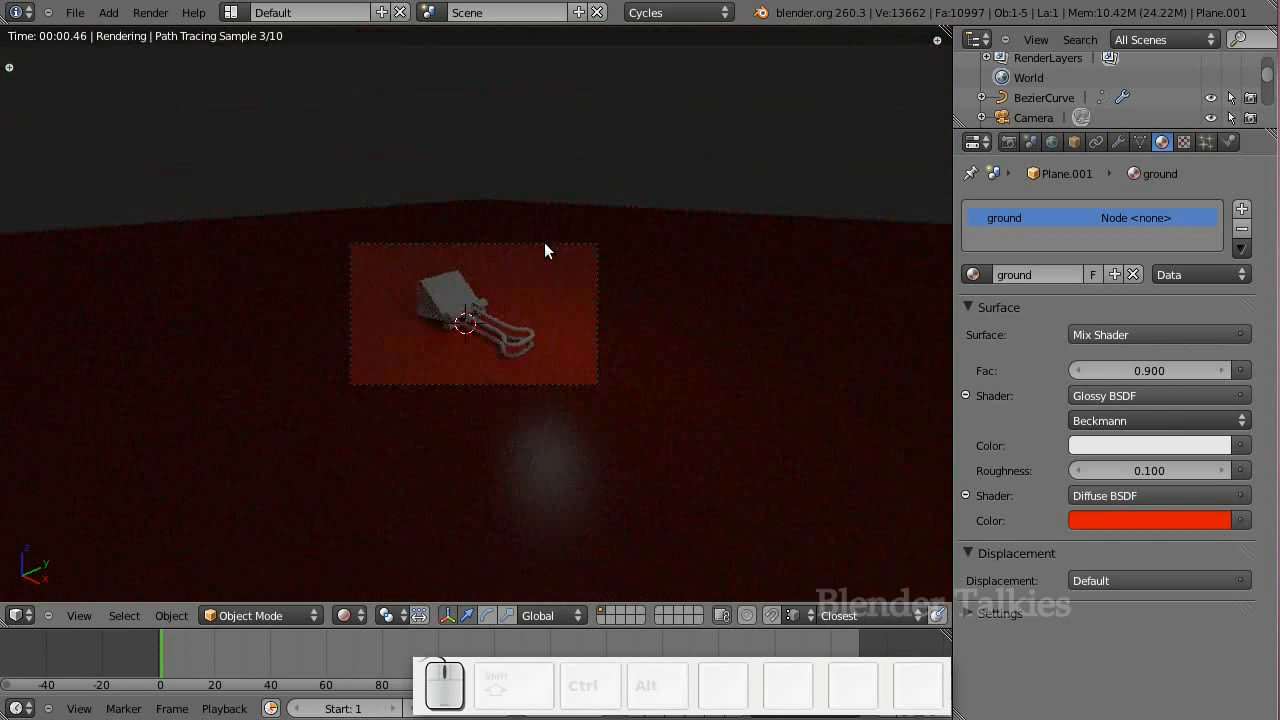
{"action": "key", "text": "shift+a"}
{"action": "mouse_move", "coordinate": [577, 219]}
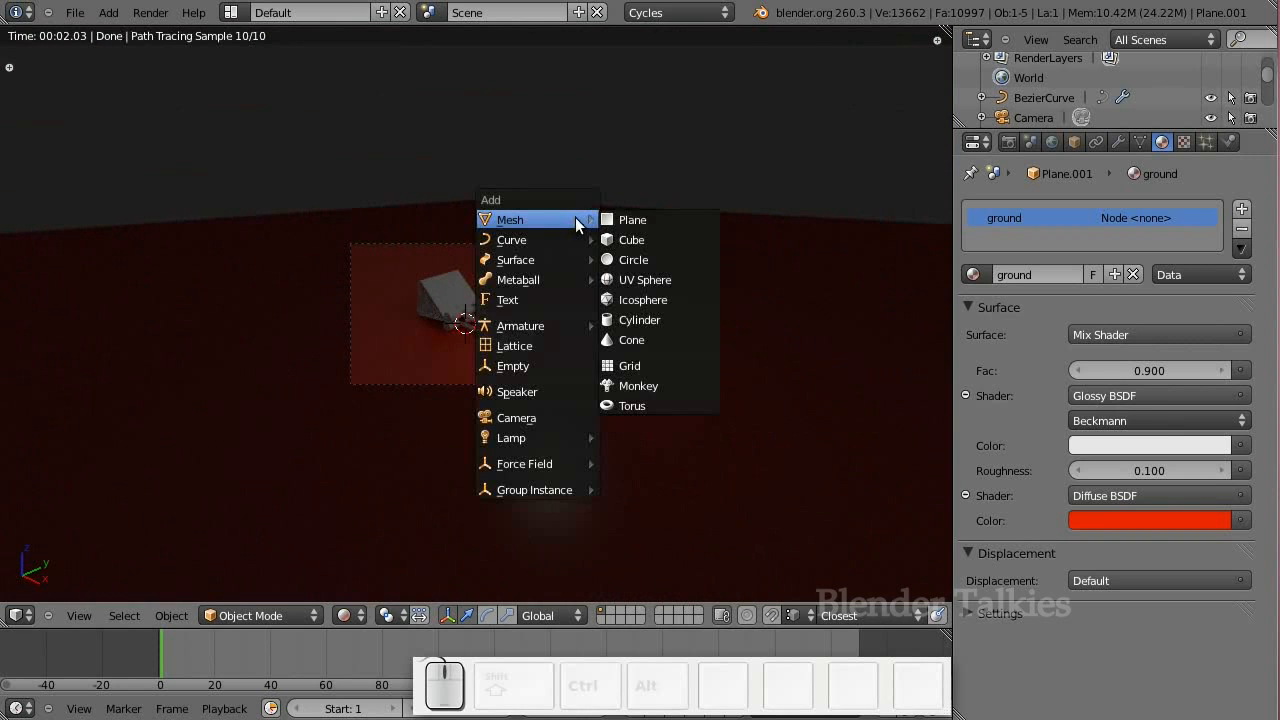
{"action": "left_click", "coordinate": [631, 219]}
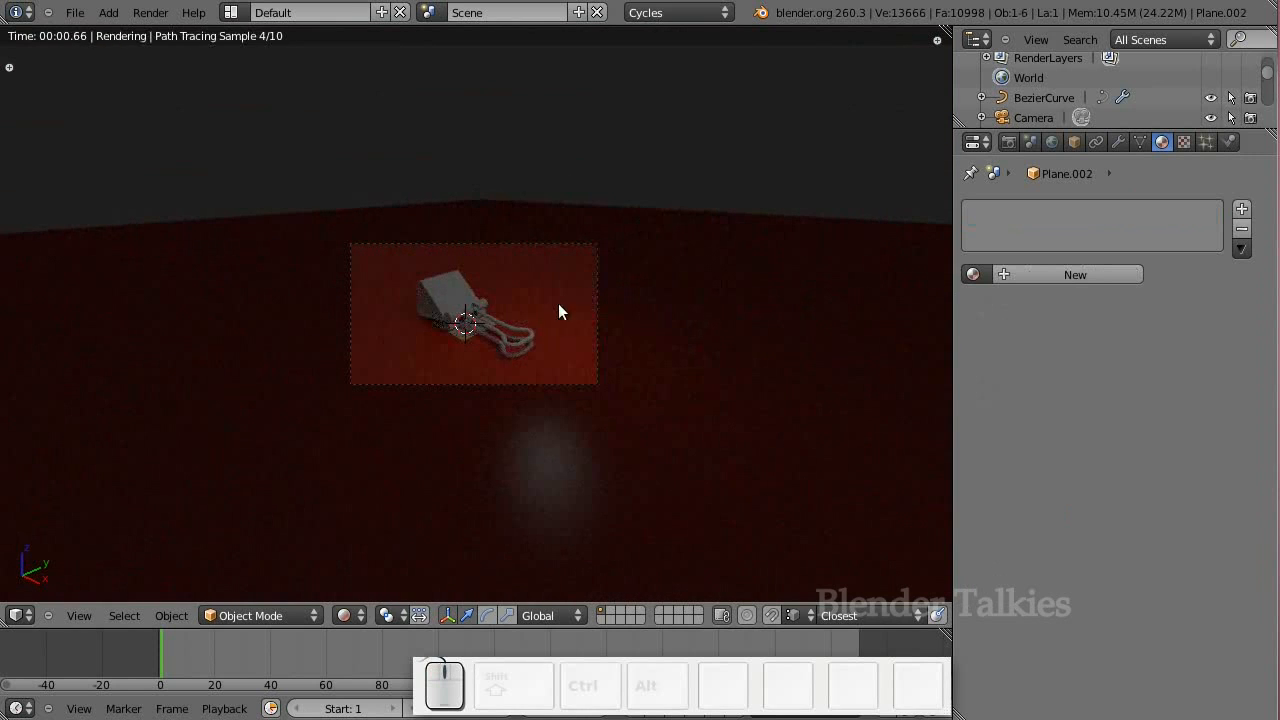
Scale the new plane up to about 3.9 times its size and raise it along Z above the binder clip
{"action": "key", "text": "s"}
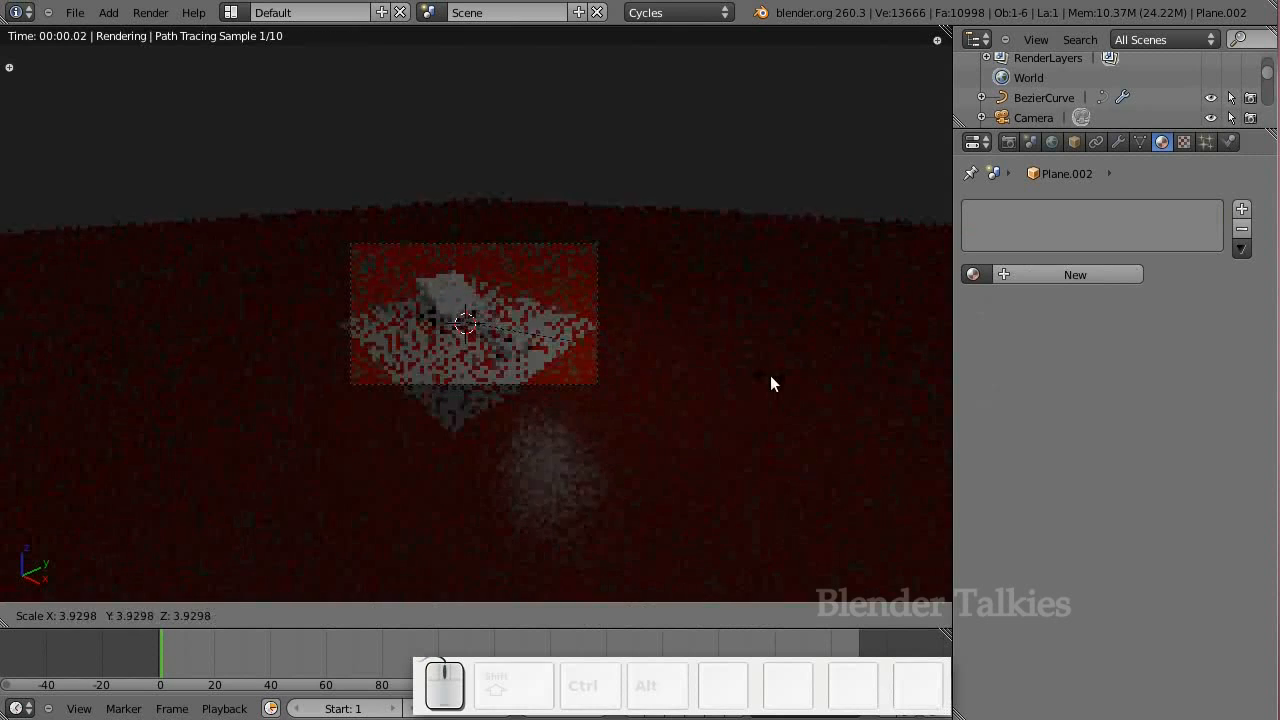
{"action": "left_click", "coordinate": [678, 380]}
{"action": "key", "text": "g"}
{"action": "key", "text": "z"}
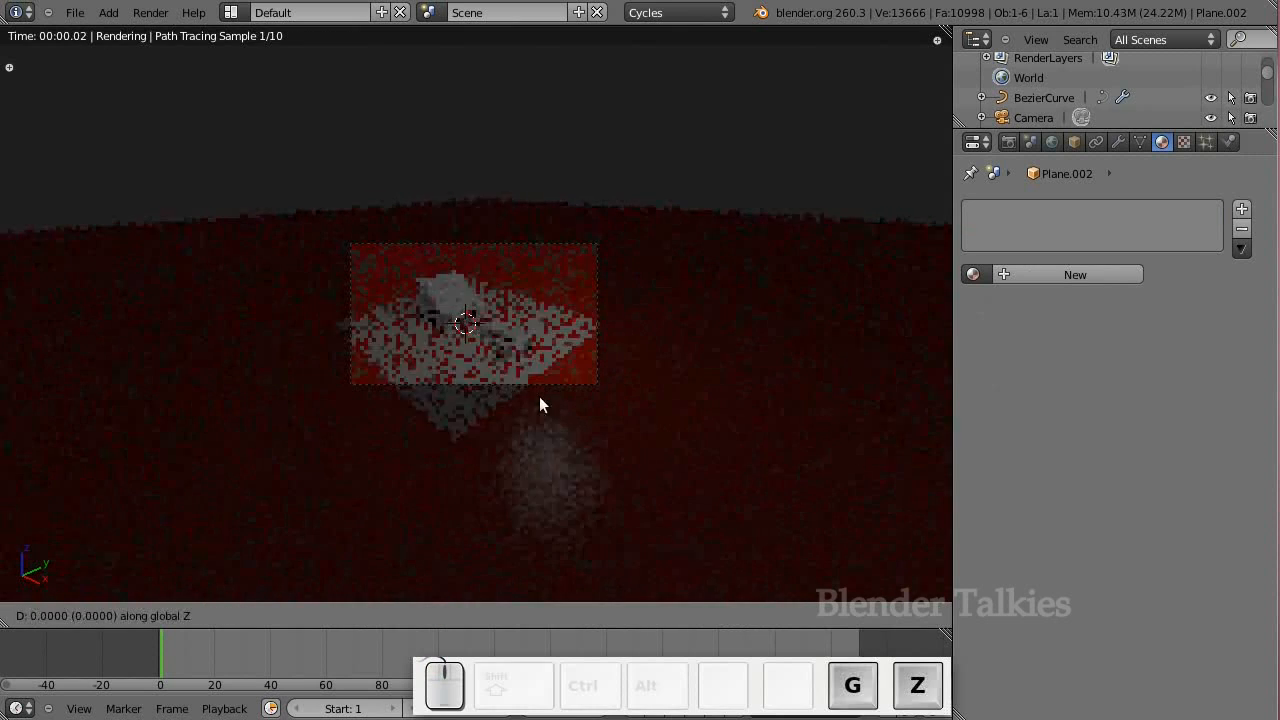
{"action": "left_click", "coordinate": [541, 317]}
Add a new material to the raised plane and name it lamp
{"action": "left_click", "coordinate": [1087, 274]}
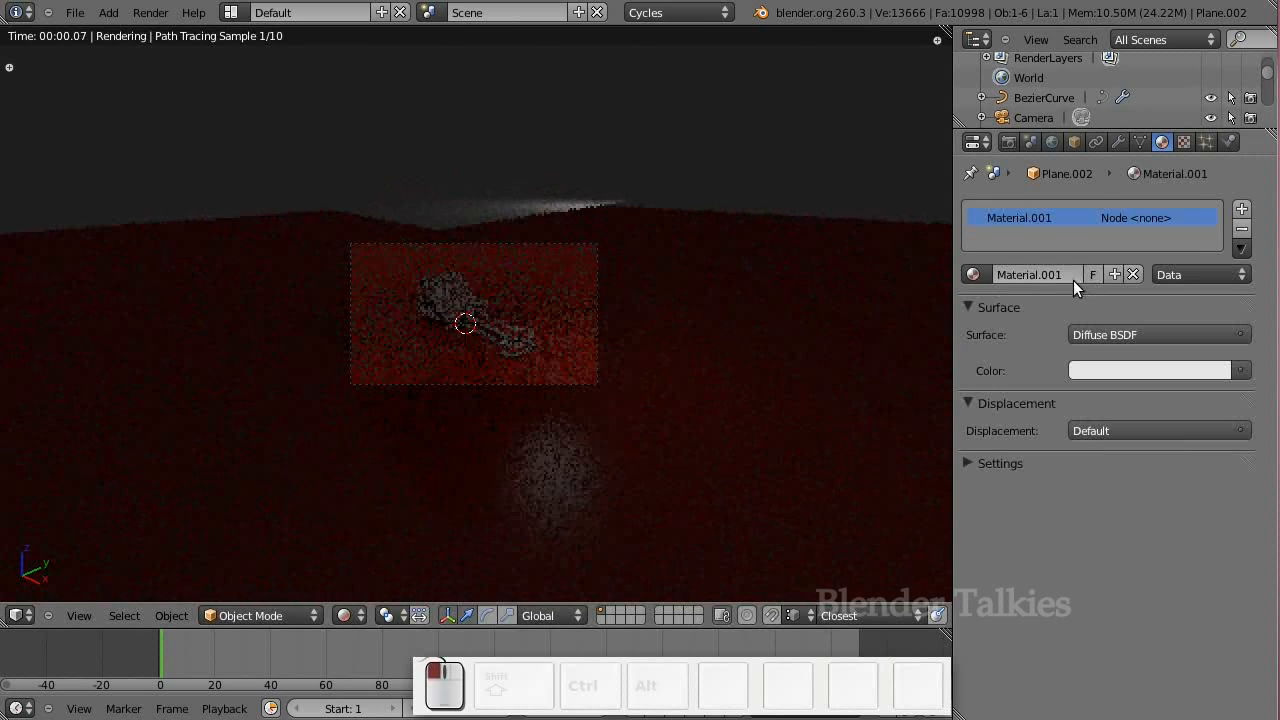
{"action": "type", "text": "limp"}
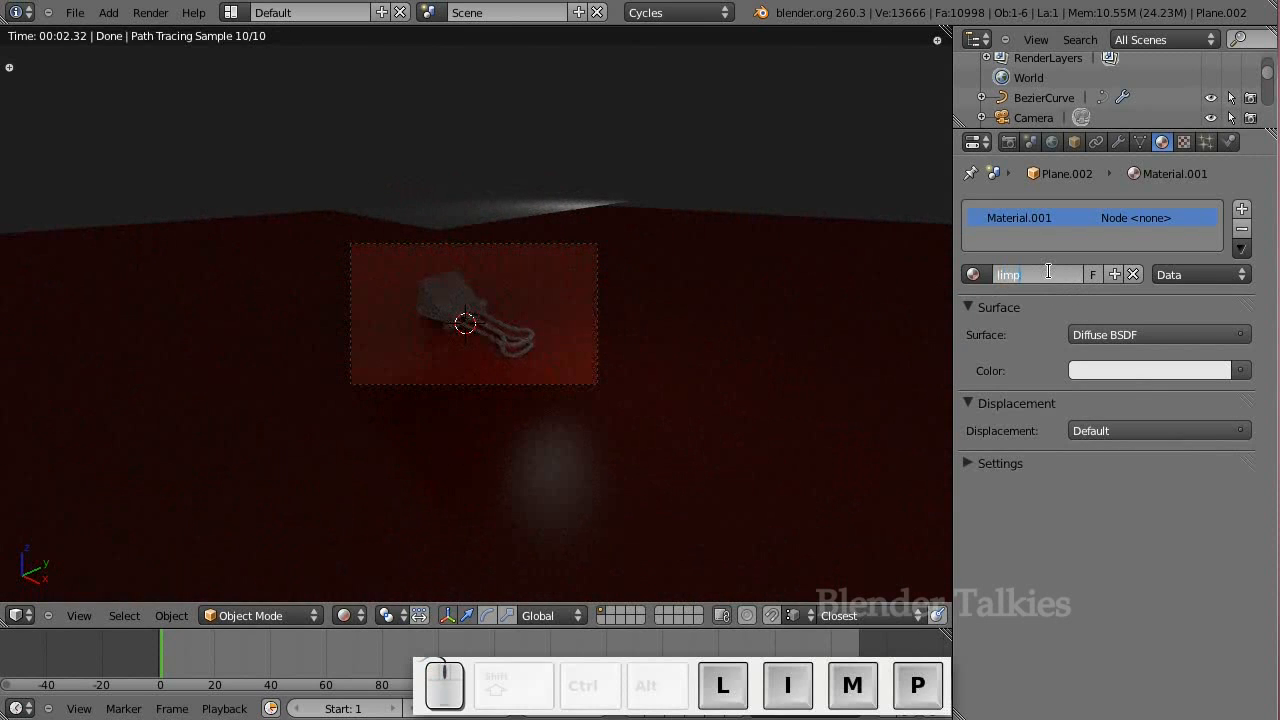
{"action": "key", "text": "BackSpace"}
{"action": "key", "text": "BackSpace"}
{"action": "key", "text": "BackSpace"}
{"action": "key", "text": "BackSpace"}
{"action": "type", "text": "lamp"}
{"action": "key", "text": "Return"}
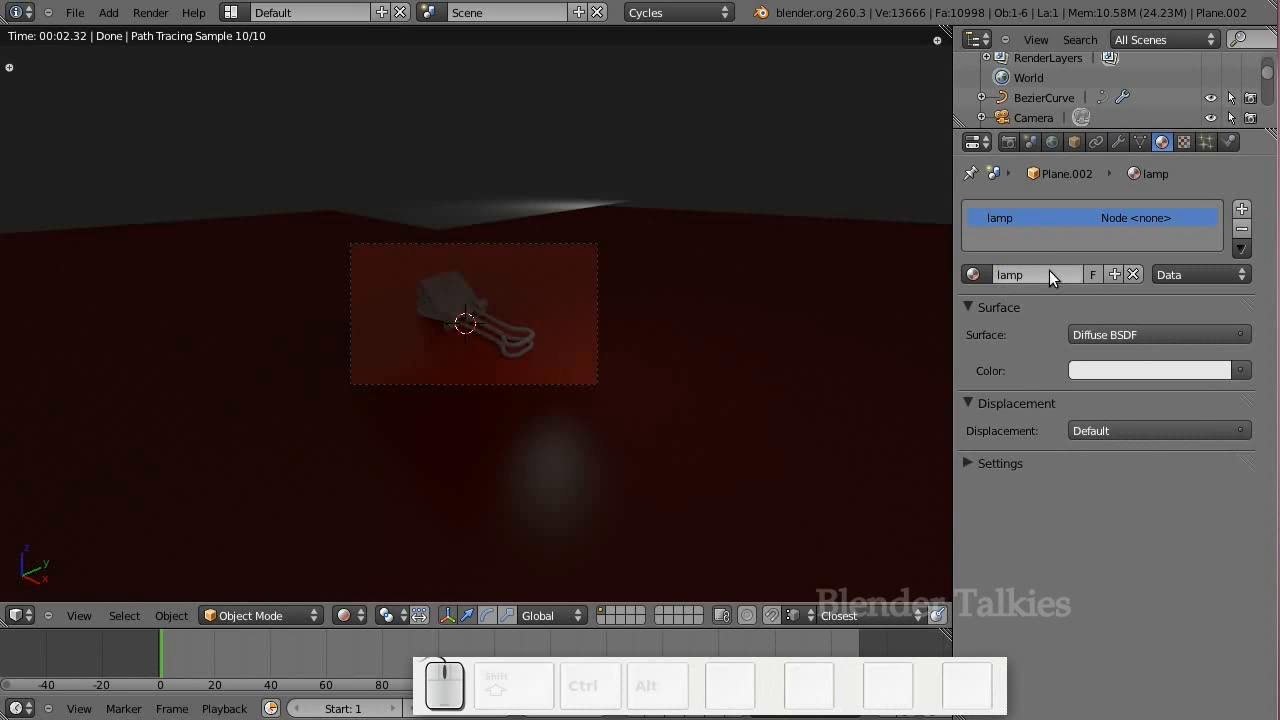
Make the lamp material's surface an Emission shader with a strength of 3
{"action": "left_click", "coordinate": [1081, 333]}
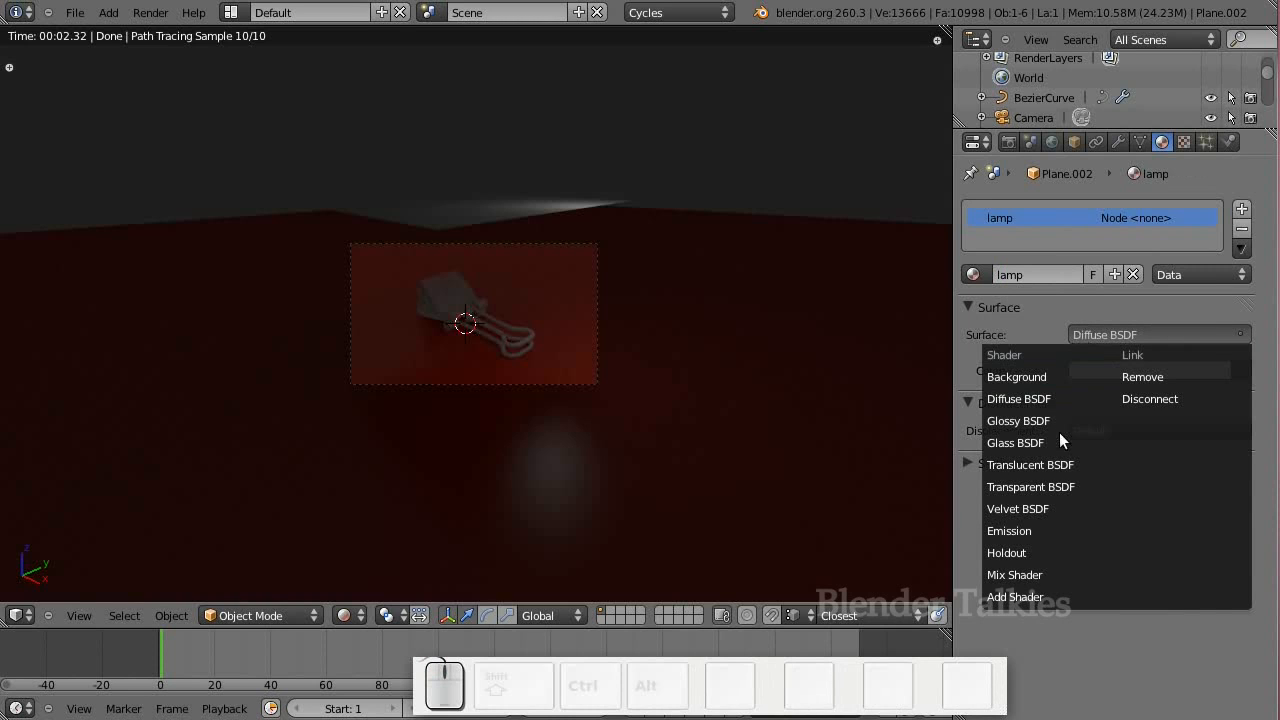
{"action": "left_click", "coordinate": [1030, 530]}
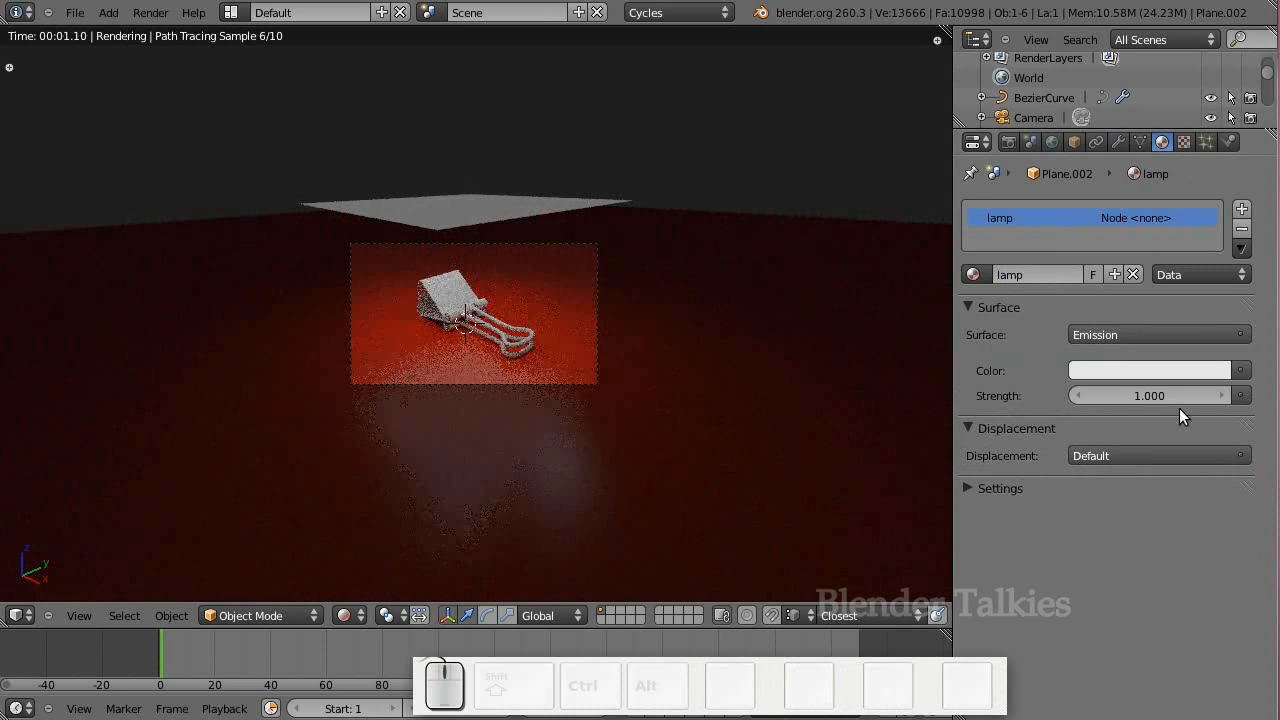
{"action": "left_click", "coordinate": [1157, 395]}
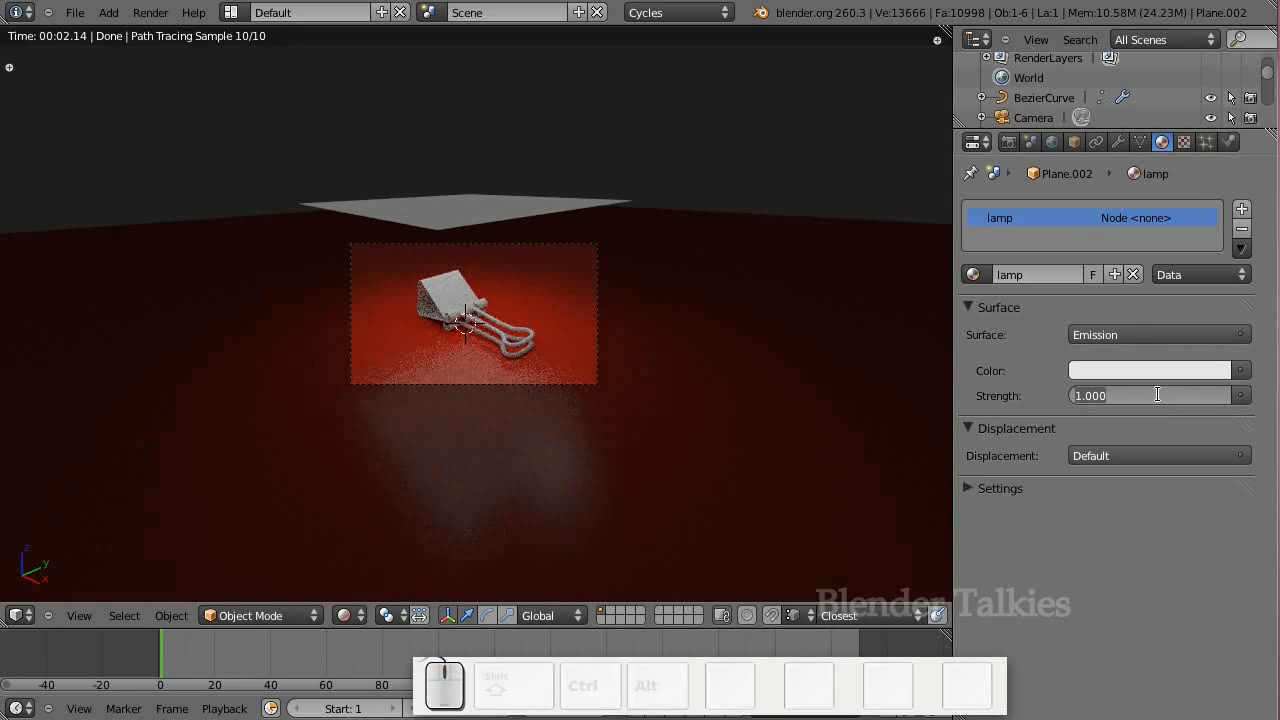
{"action": "type", "text": "3"}
{"action": "key", "text": "KP_Enter"}
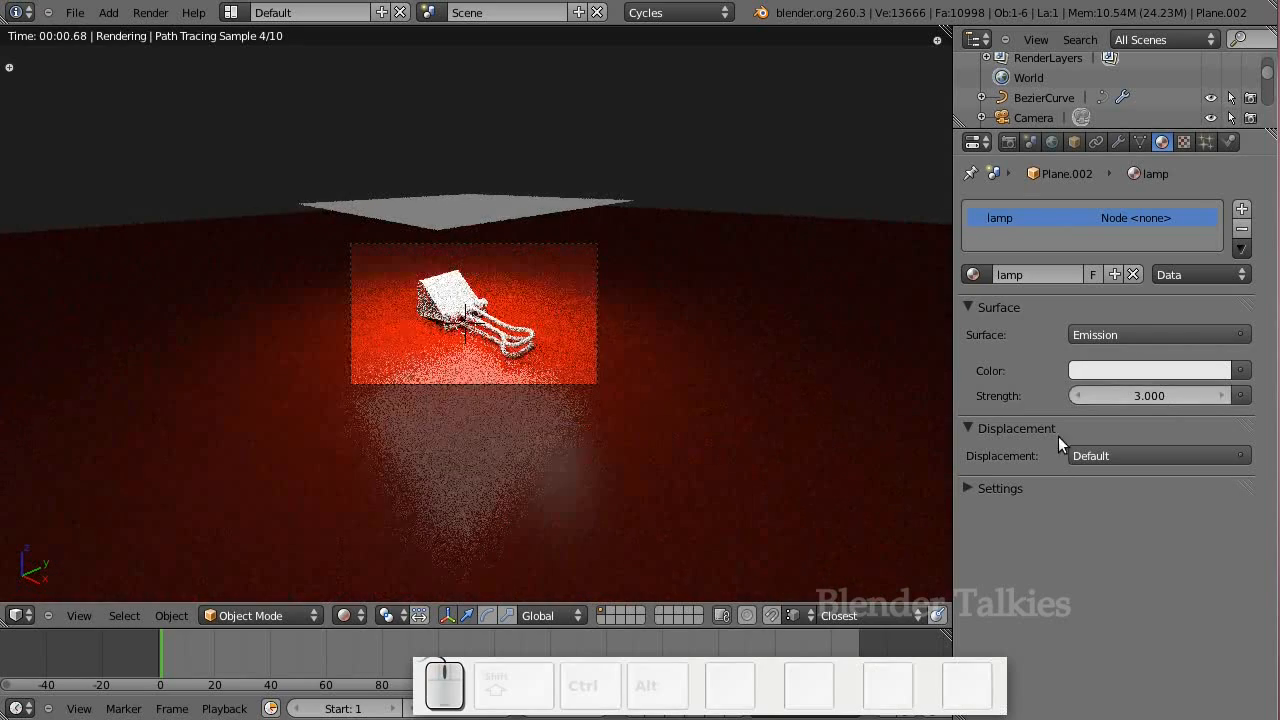
Add a new material to the binder clip's body and name it black
{"action": "scroll", "coordinate": [637, 308], "scroll_direction": "up", "scroll_amount": 2}
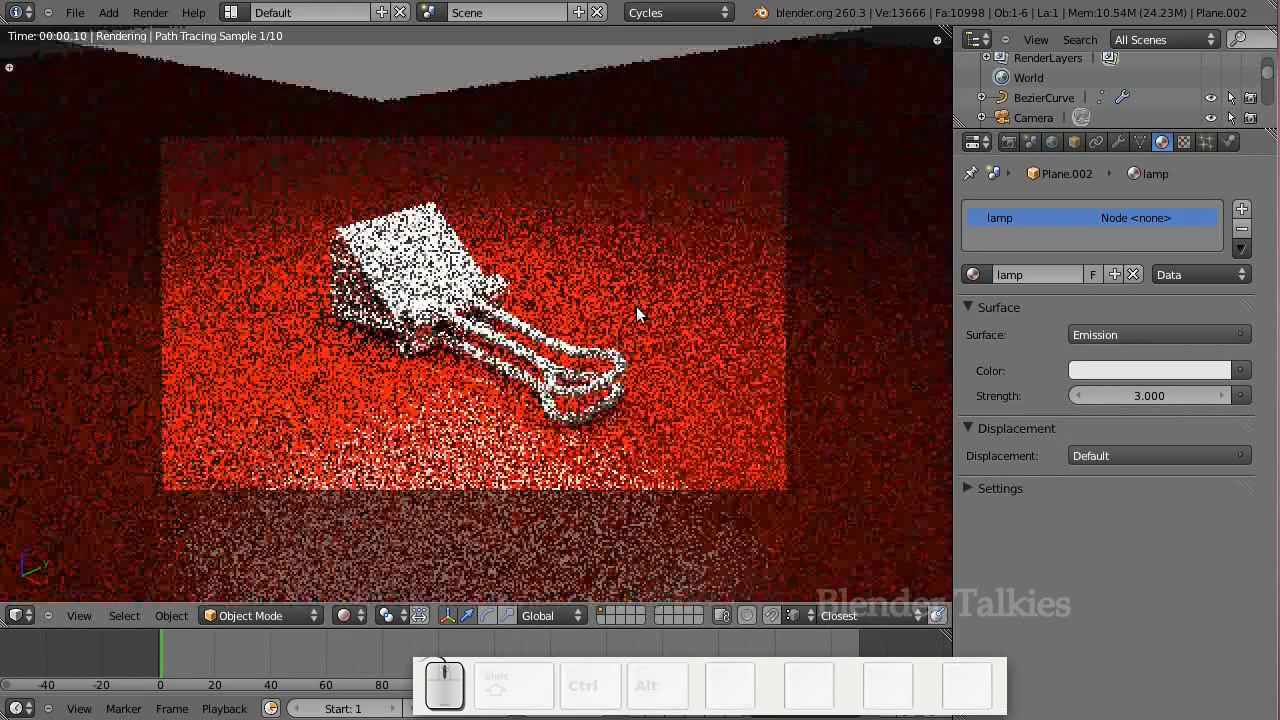
{"action": "scroll", "coordinate": [636, 306], "scroll_direction": "up", "scroll_amount": 2}
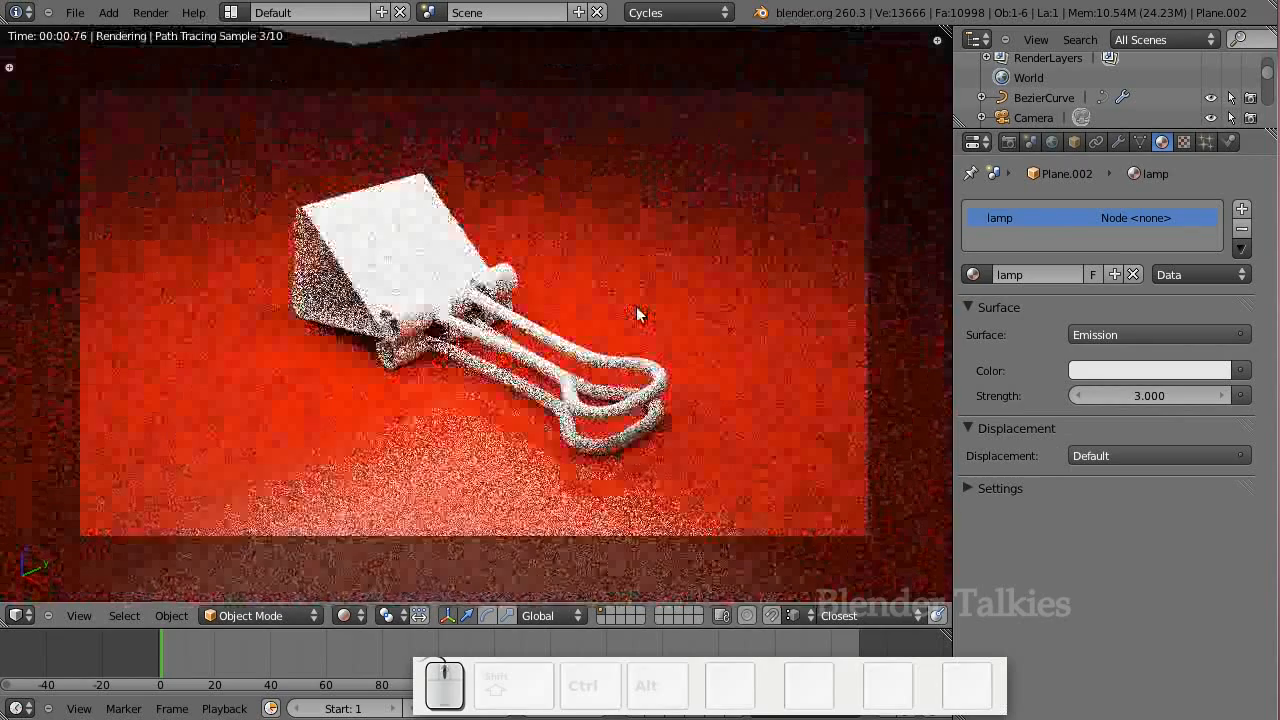
{"action": "right_click", "coordinate": [352, 262]}
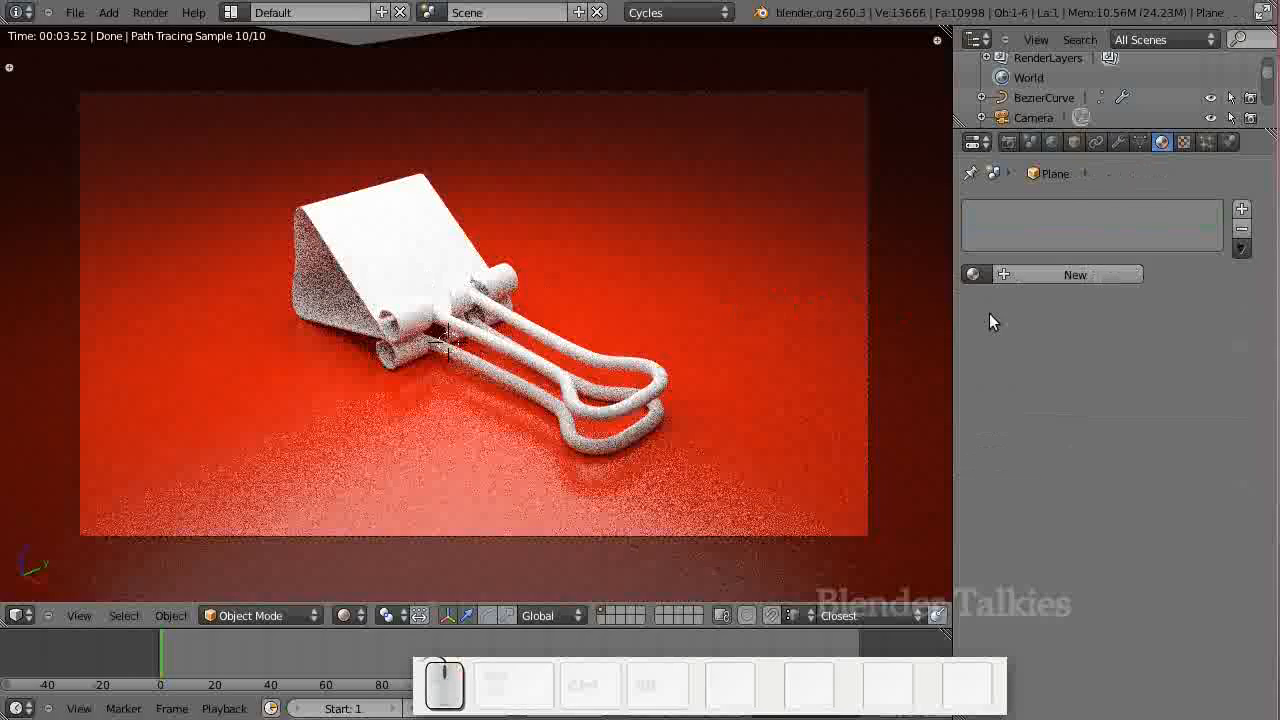
{"action": "left_click", "coordinate": [1042, 274]}
{"action": "left_click", "coordinate": [1042, 274]}
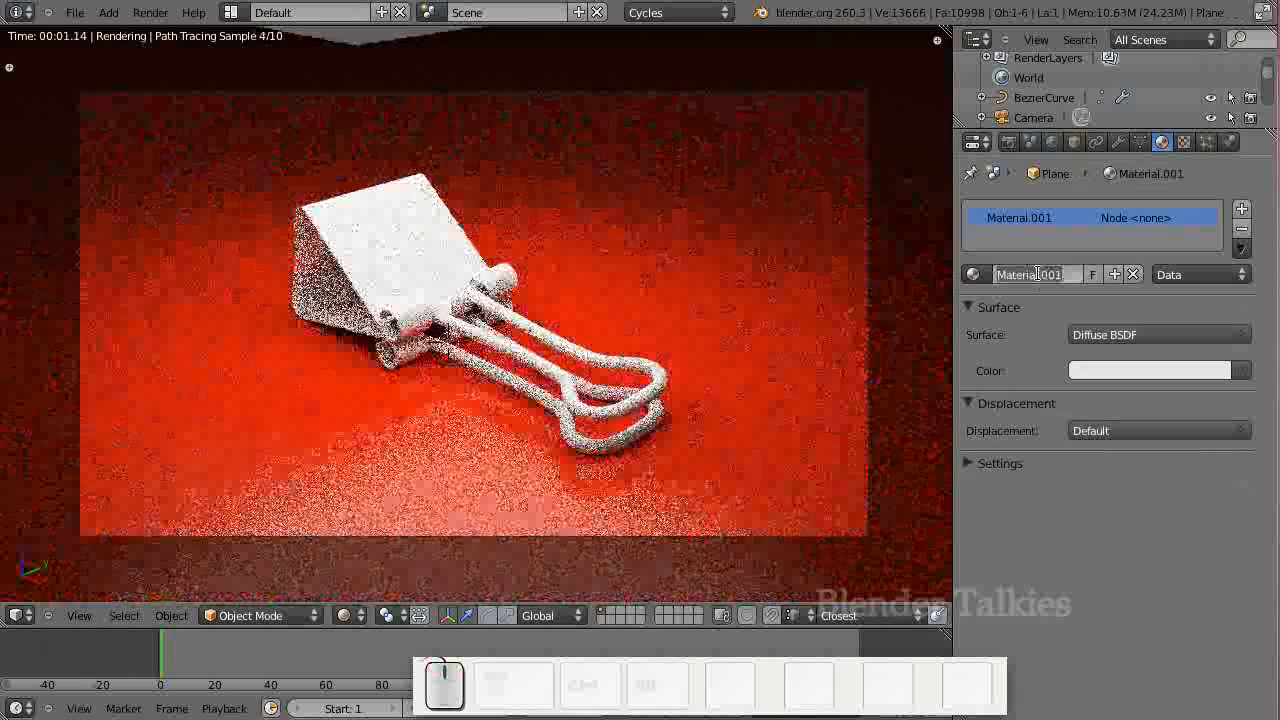
{"action": "type", "text": "black"}
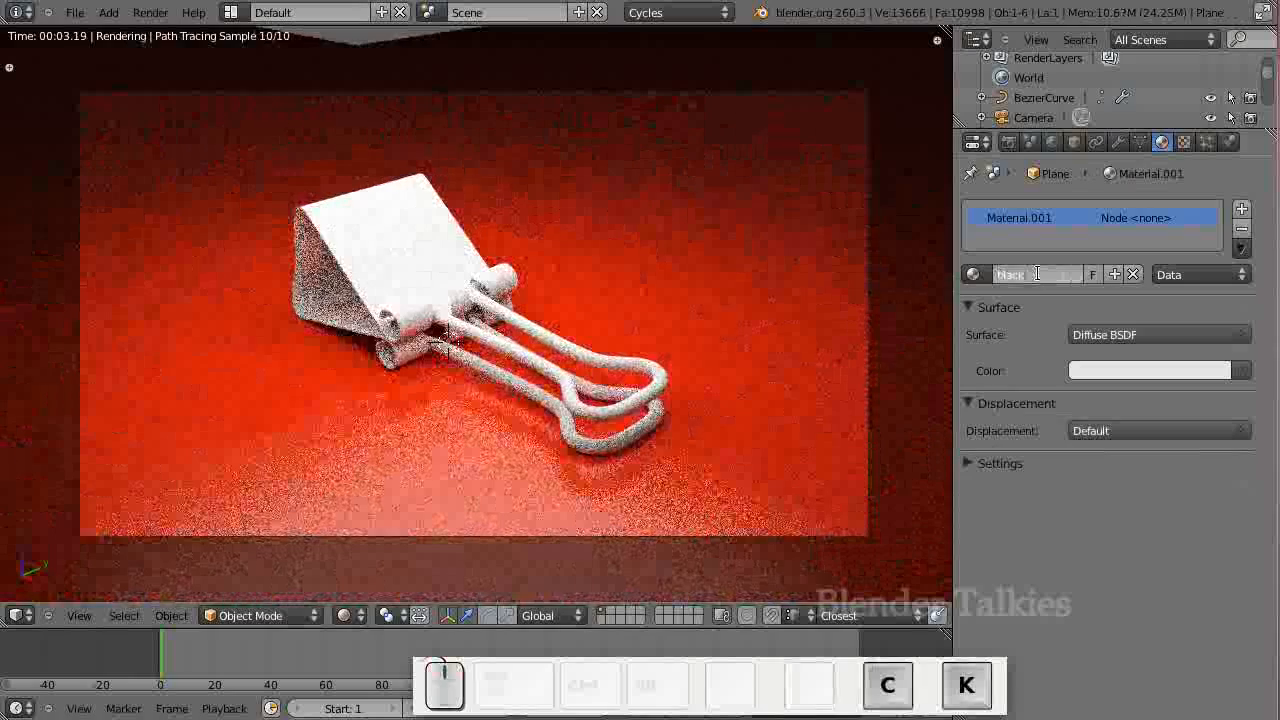
{"action": "key", "text": "Return"}
Make the black material's surface a Mix Shader of Glossy BSDF and Diffuse BSDF
{"action": "left_click", "coordinate": [1098, 339]}
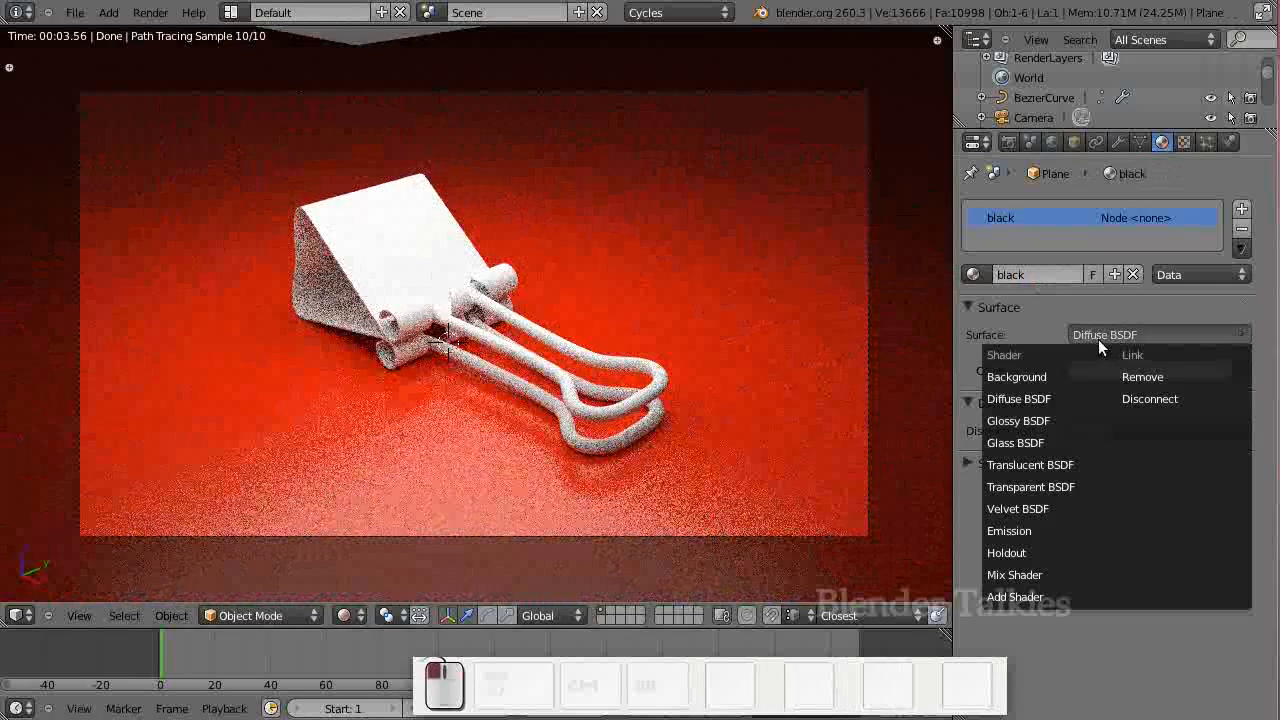
{"action": "left_click", "coordinate": [1014, 575]}
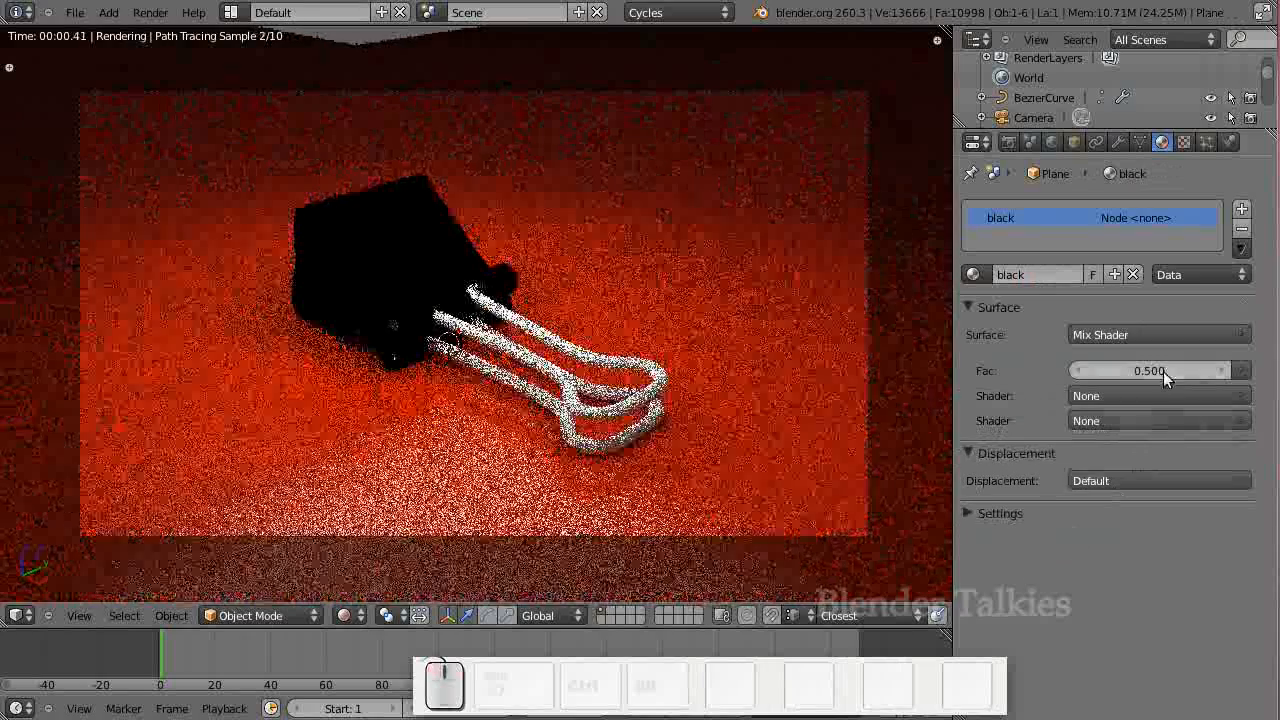
{"action": "left_click", "coordinate": [1158, 396]}
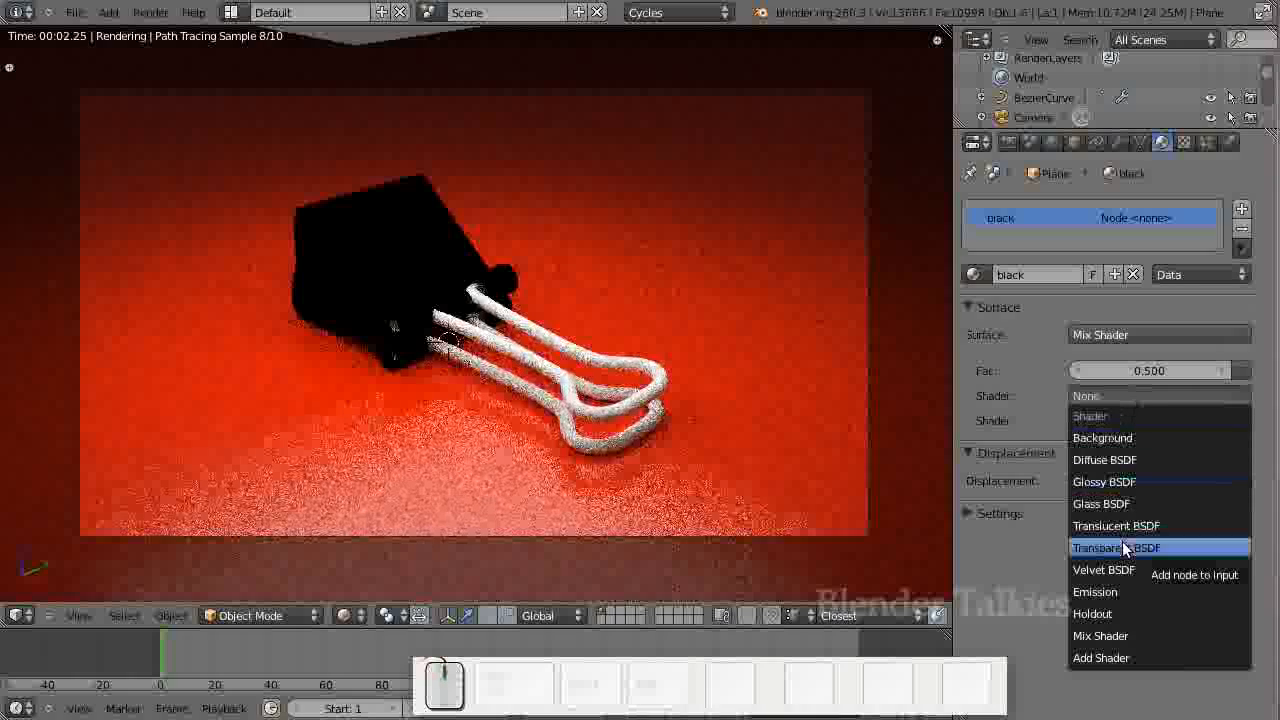
{"action": "left_click", "coordinate": [1109, 481]}
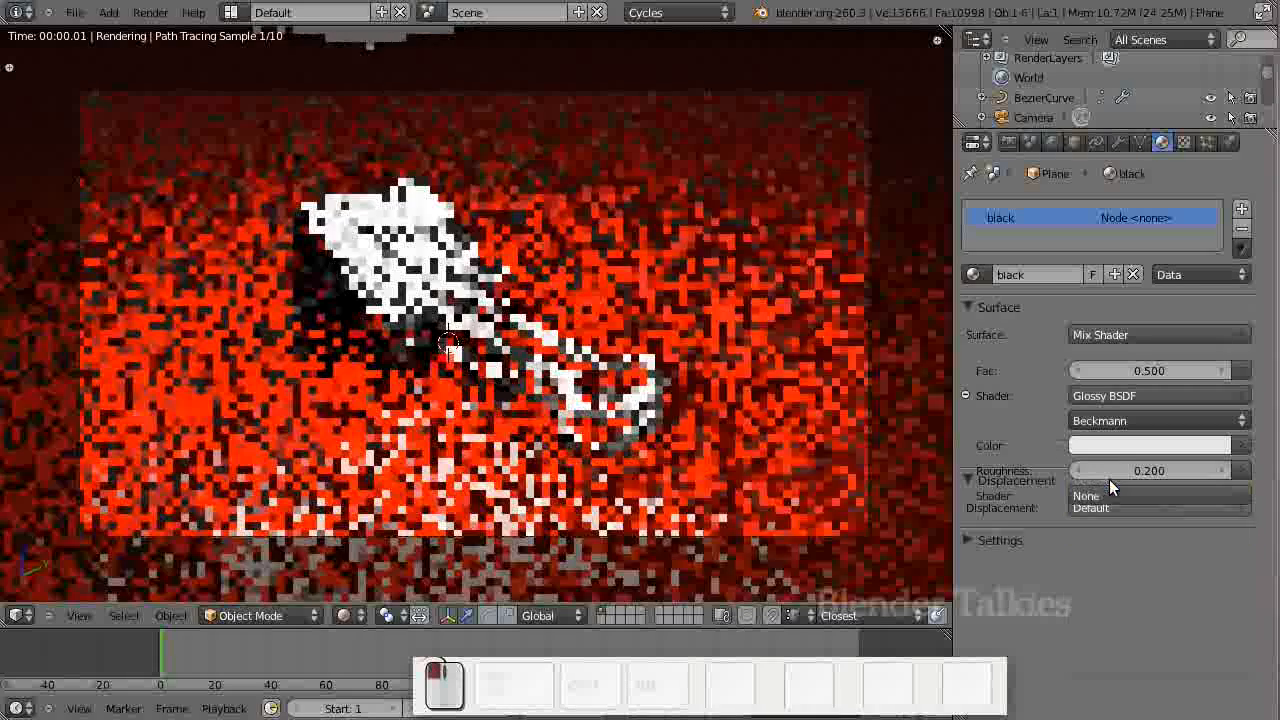
{"action": "left_click", "coordinate": [1092, 495]}
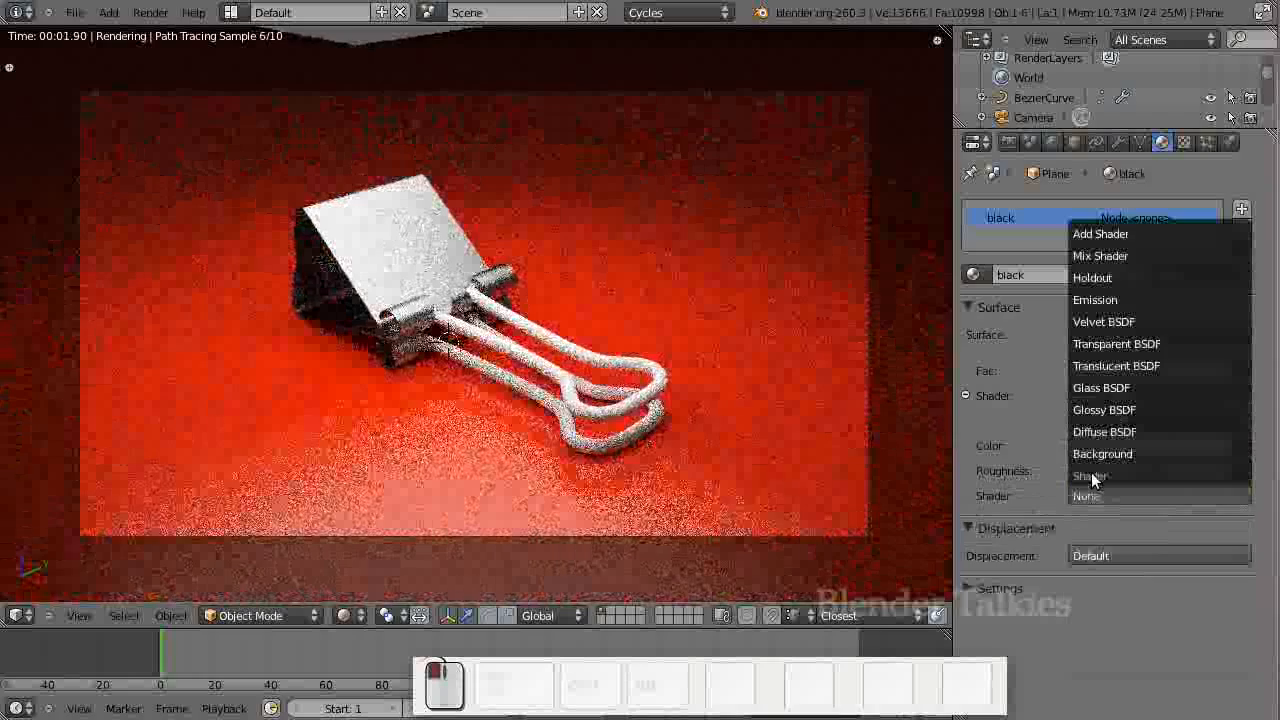
{"action": "left_click", "coordinate": [1100, 432]}
Set the clip body's Diffuse BSDF color to pure black and the mix factor to 0.9
{"action": "left_click", "coordinate": [1104, 516]}
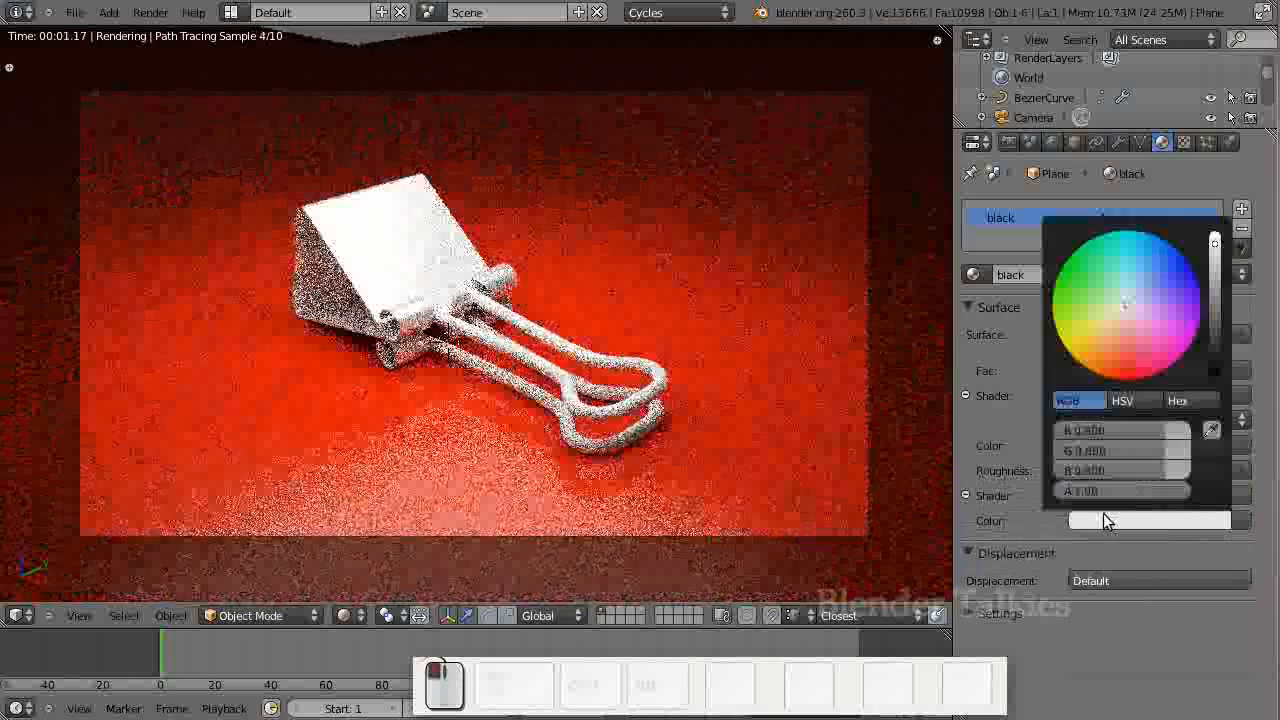
{"action": "left_click_drag", "start_coordinate": [1213, 322], "coordinate": [1220, 381]}
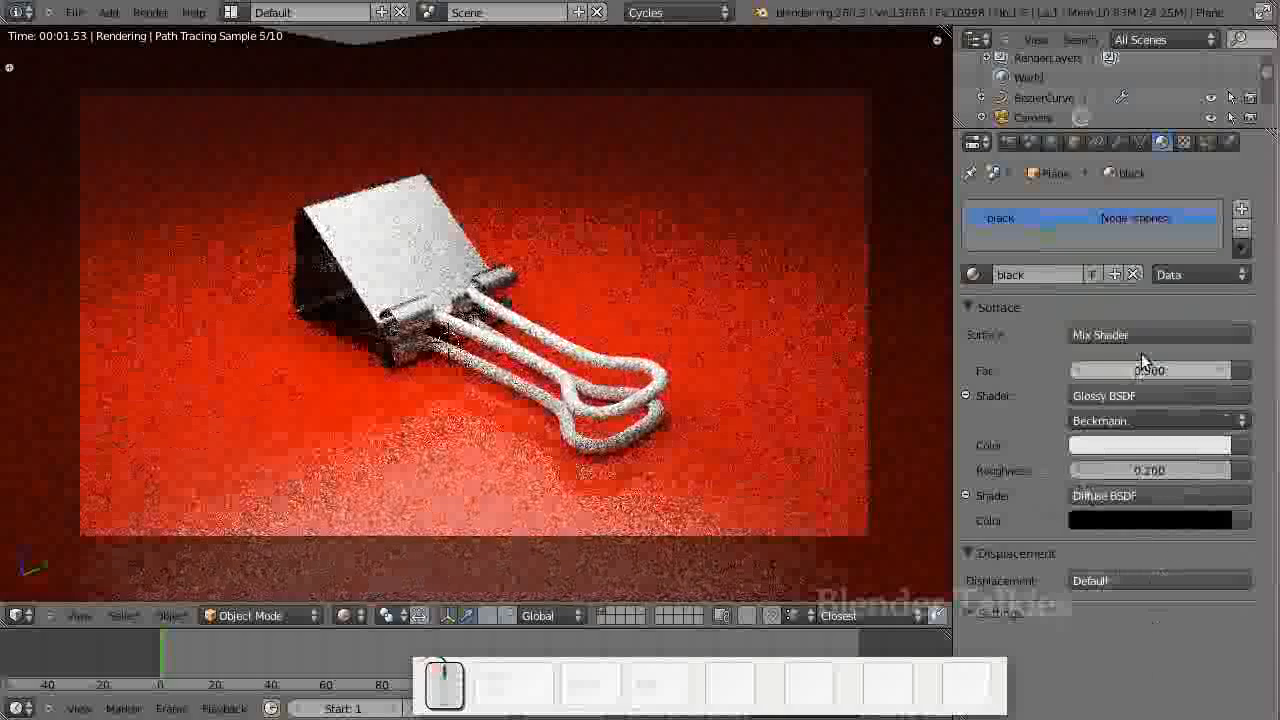
{"action": "left_click", "coordinate": [1155, 371]}
{"action": "type", "text": "0.9"}
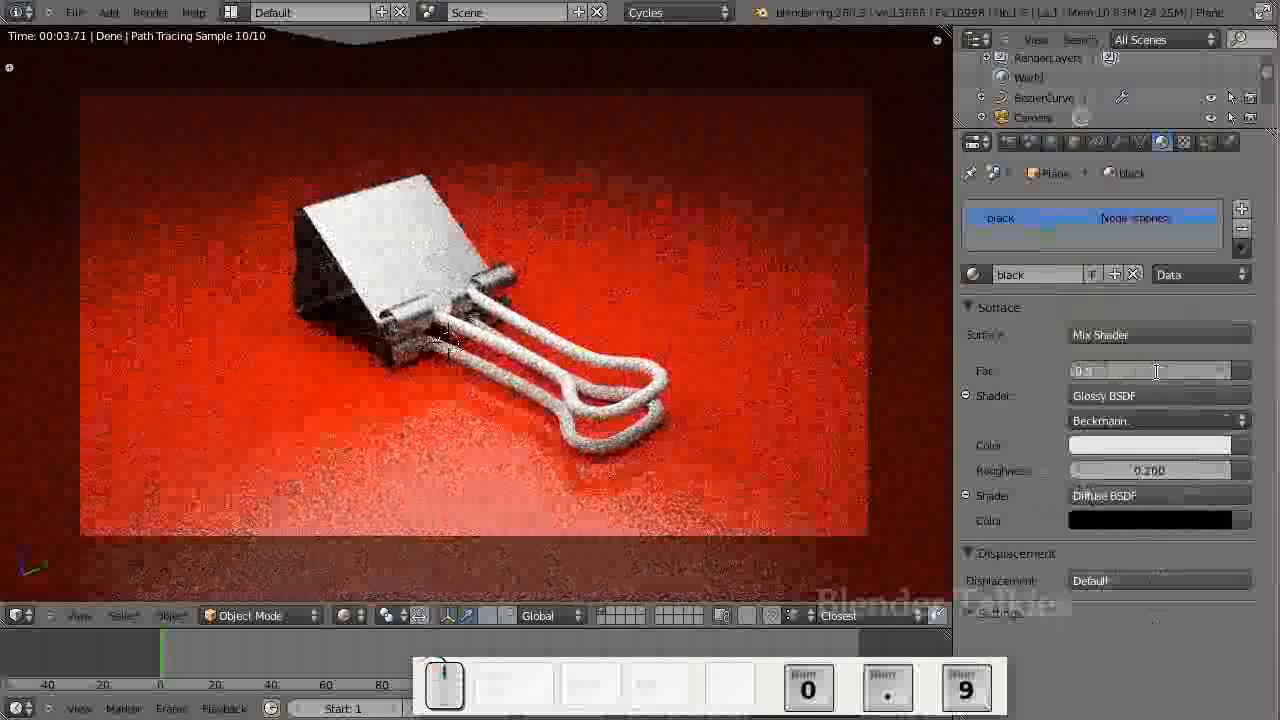
{"action": "key", "text": "Return"}
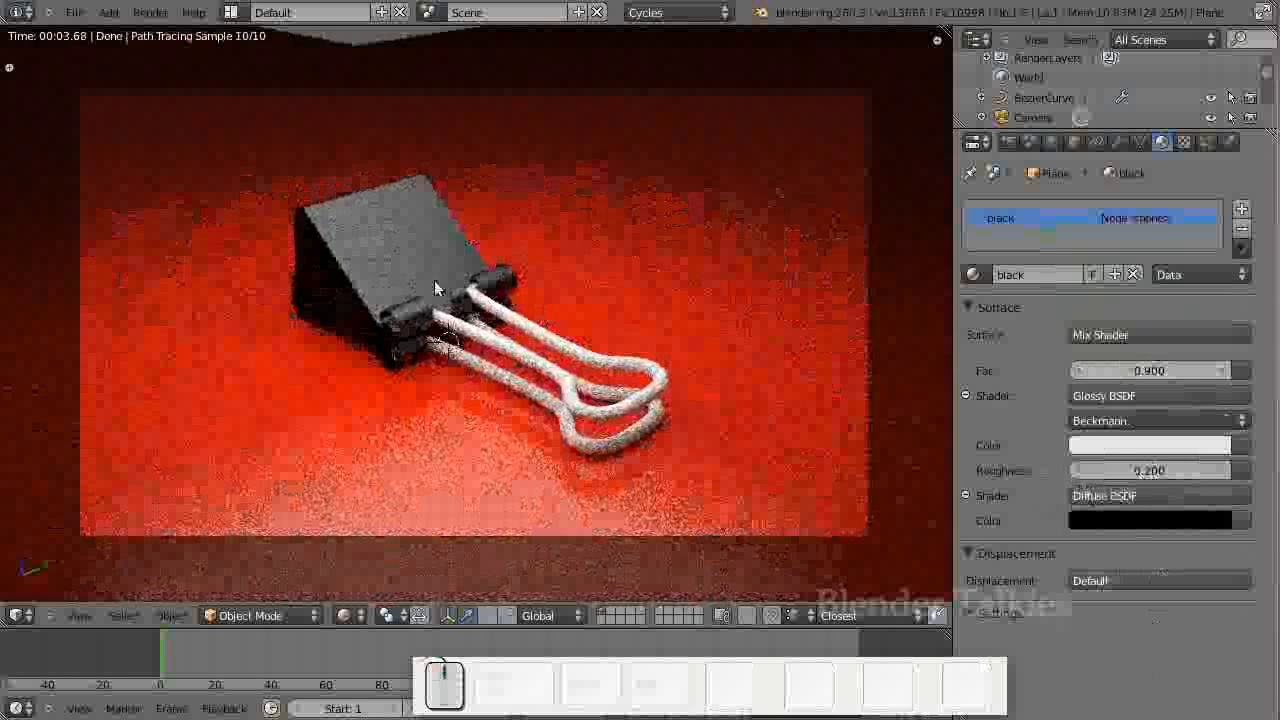
Add a new material to the clip's wire handles and name it chrome
{"action": "right_click", "coordinate": [487, 340]}
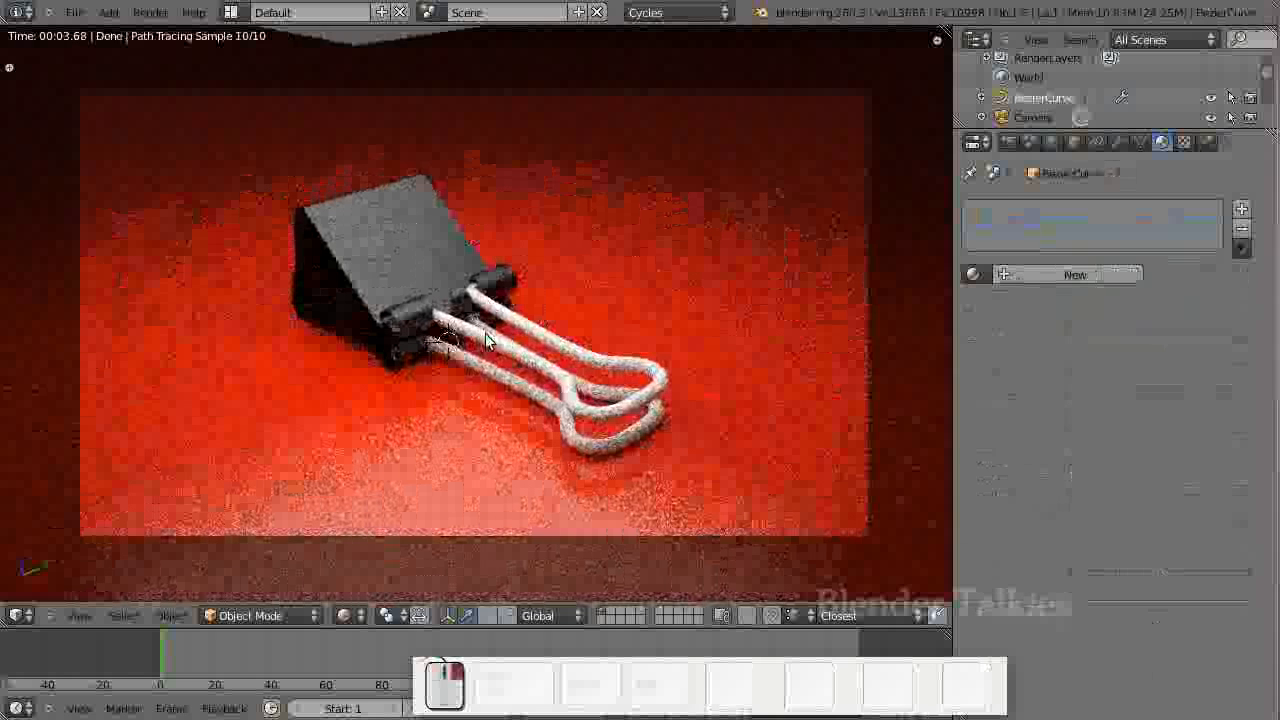
{"action": "left_click", "coordinate": [1078, 274]}
{"action": "left_click", "coordinate": [1047, 274]}
{"action": "type", "text": "ch"}
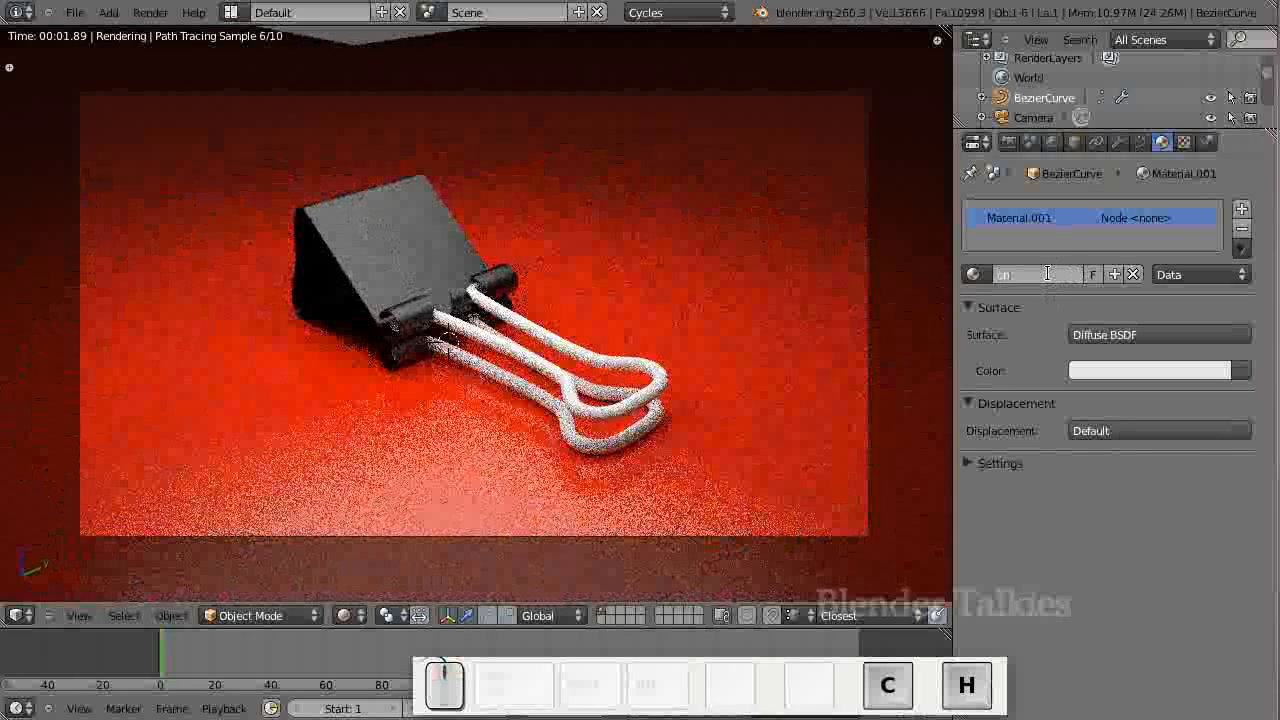
{"action": "type", "text": "rome"}
{"action": "key", "text": "Return"}
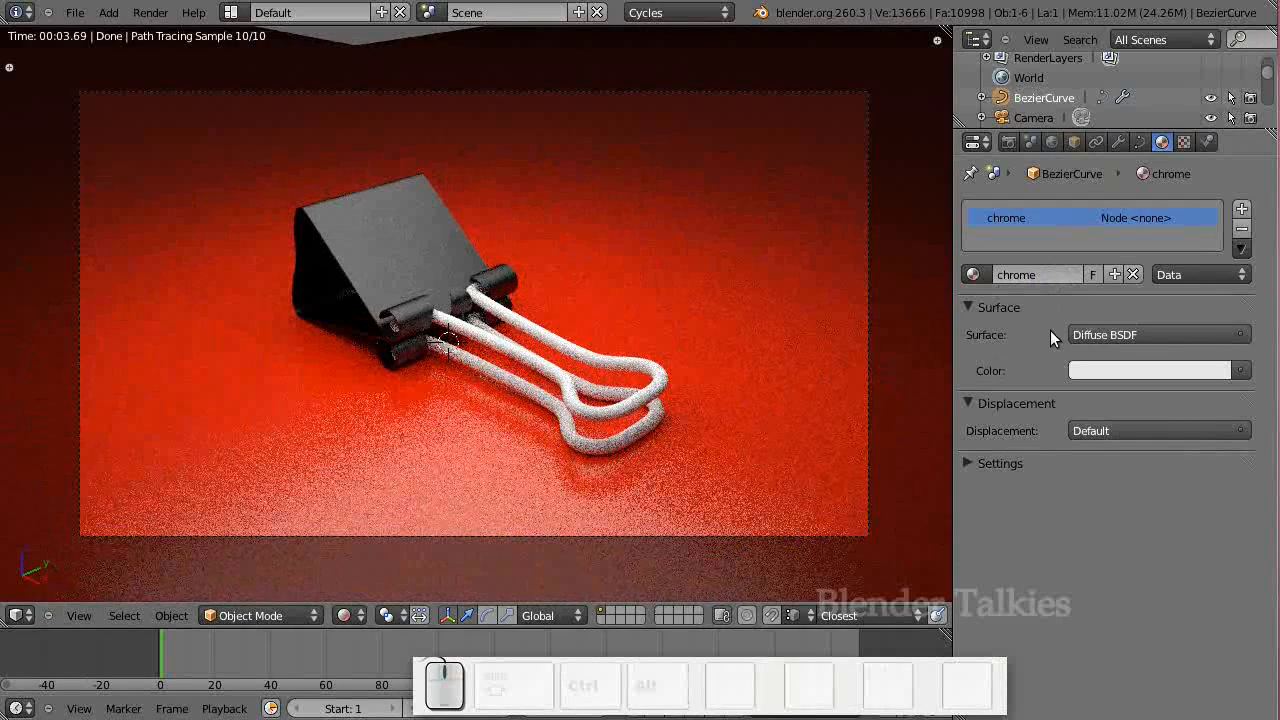
Make the chrome material's surface a Glossy BSDF with a roughness of 0.000
{"action": "left_click", "coordinate": [1089, 334]}
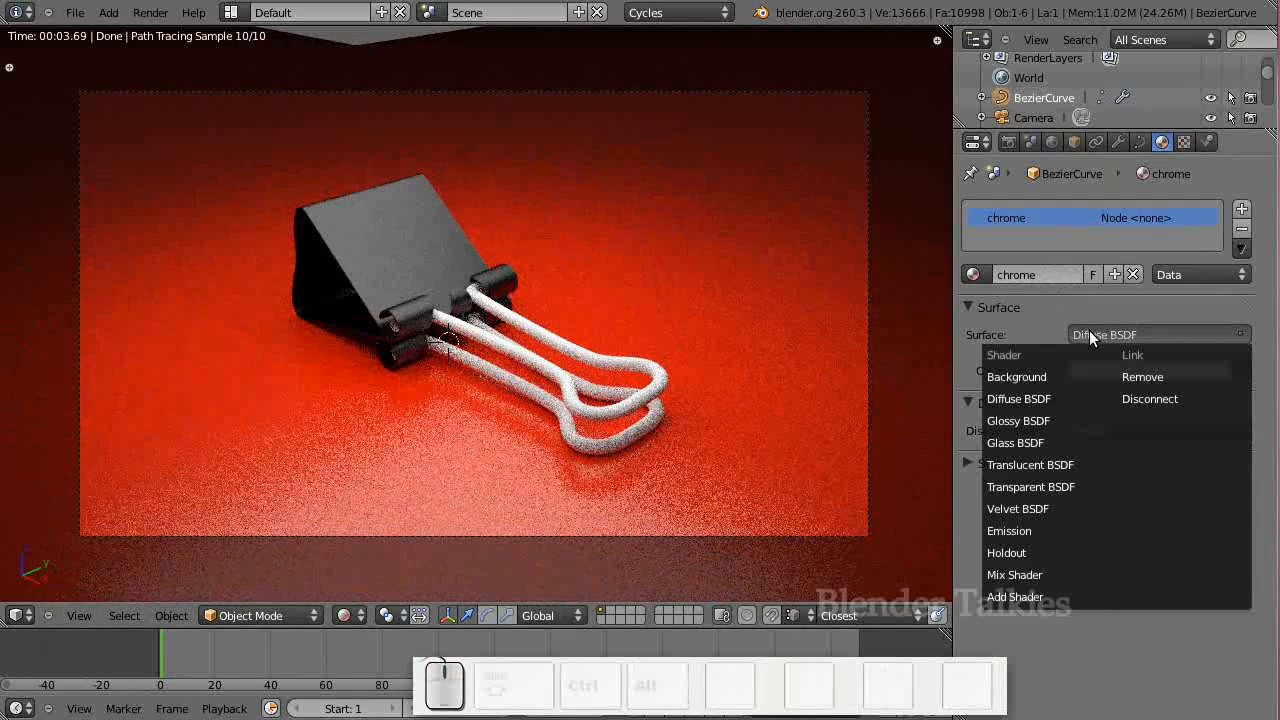
{"action": "left_click", "coordinate": [1017, 421]}
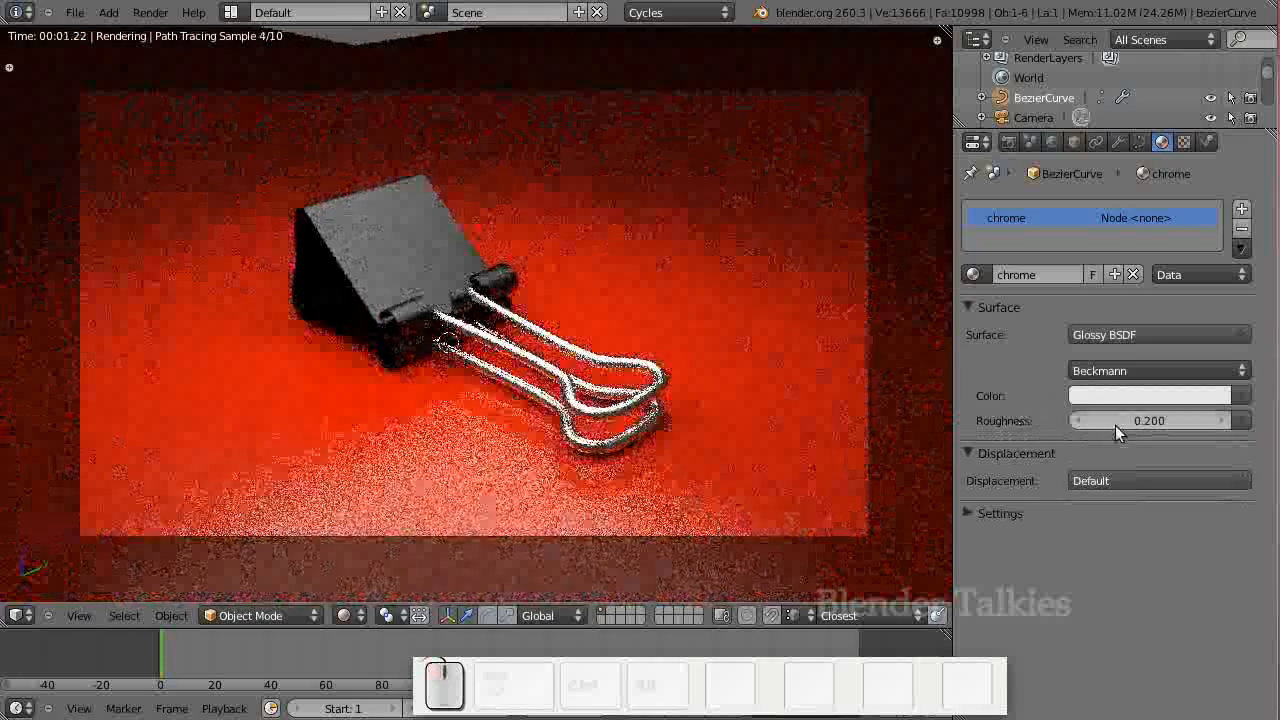
{"action": "left_click", "coordinate": [1078, 421]}
{"action": "left_click", "coordinate": [1077, 421]}
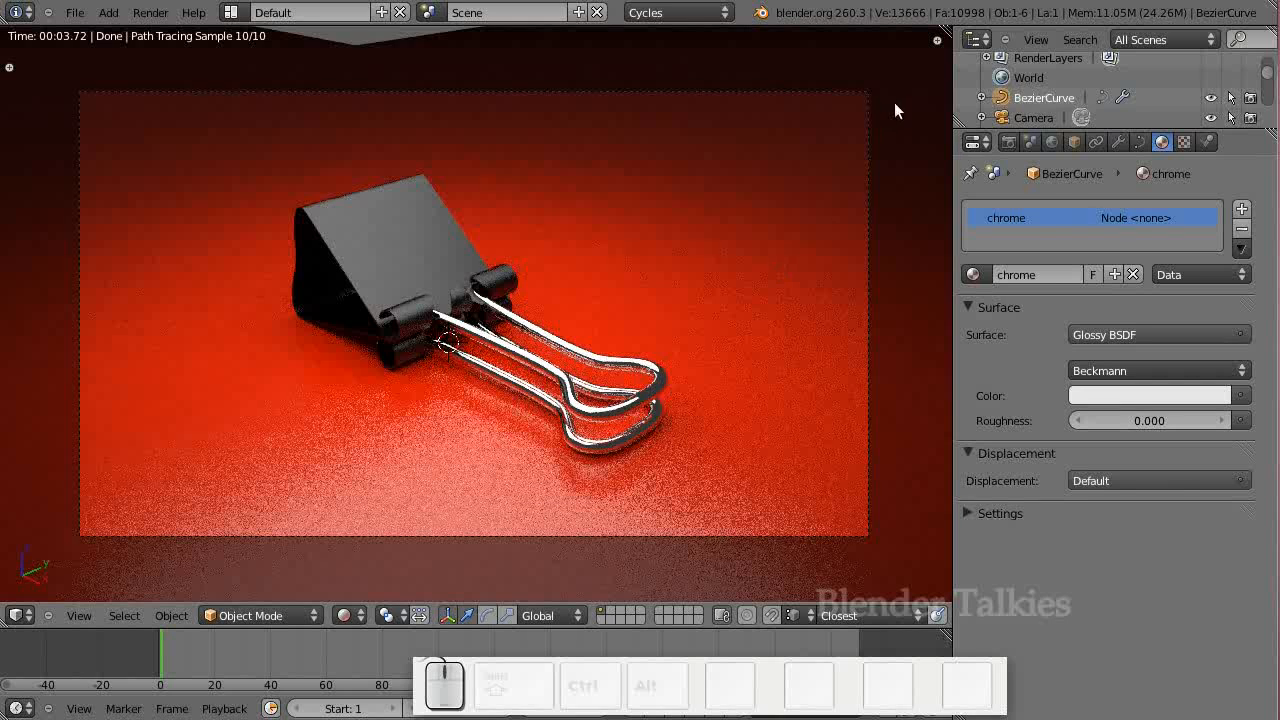
Expand the Integrator render settings and render a test image of the binder clip
{"action": "left_click", "coordinate": [1008, 142]}
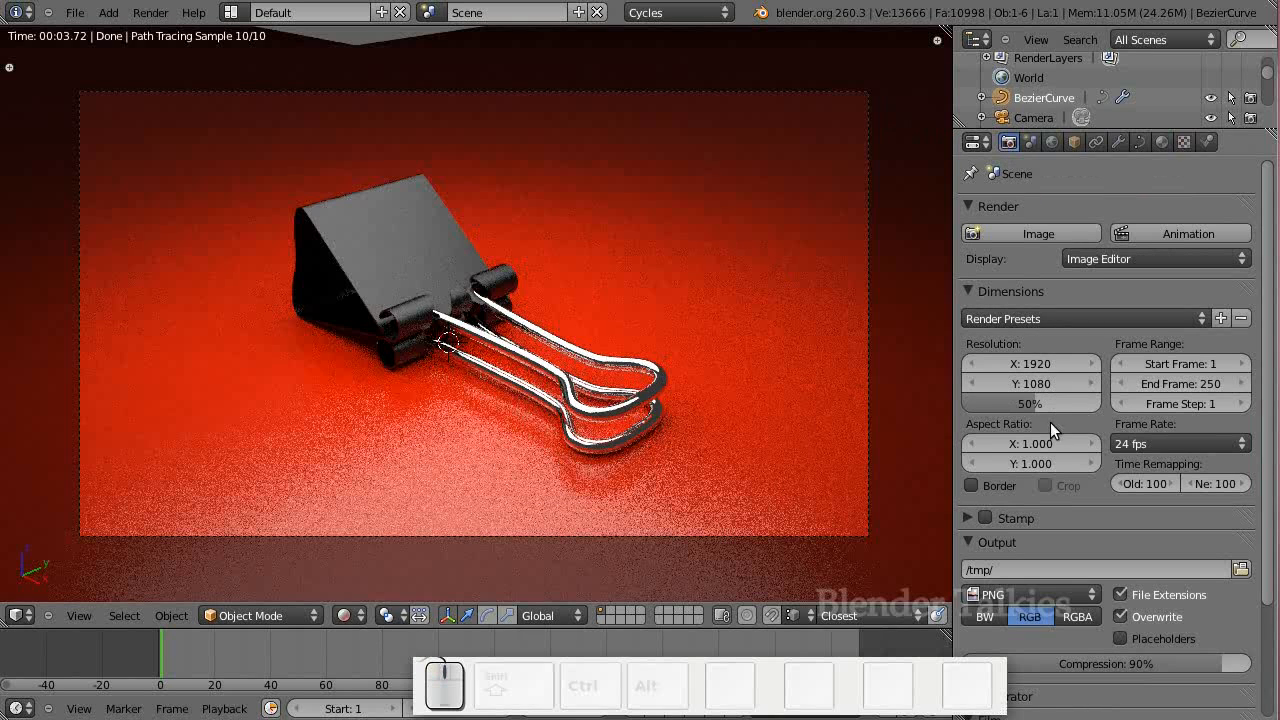
{"action": "scroll", "coordinate": [1050, 422], "scroll_direction": "down", "scroll_amount": 5}
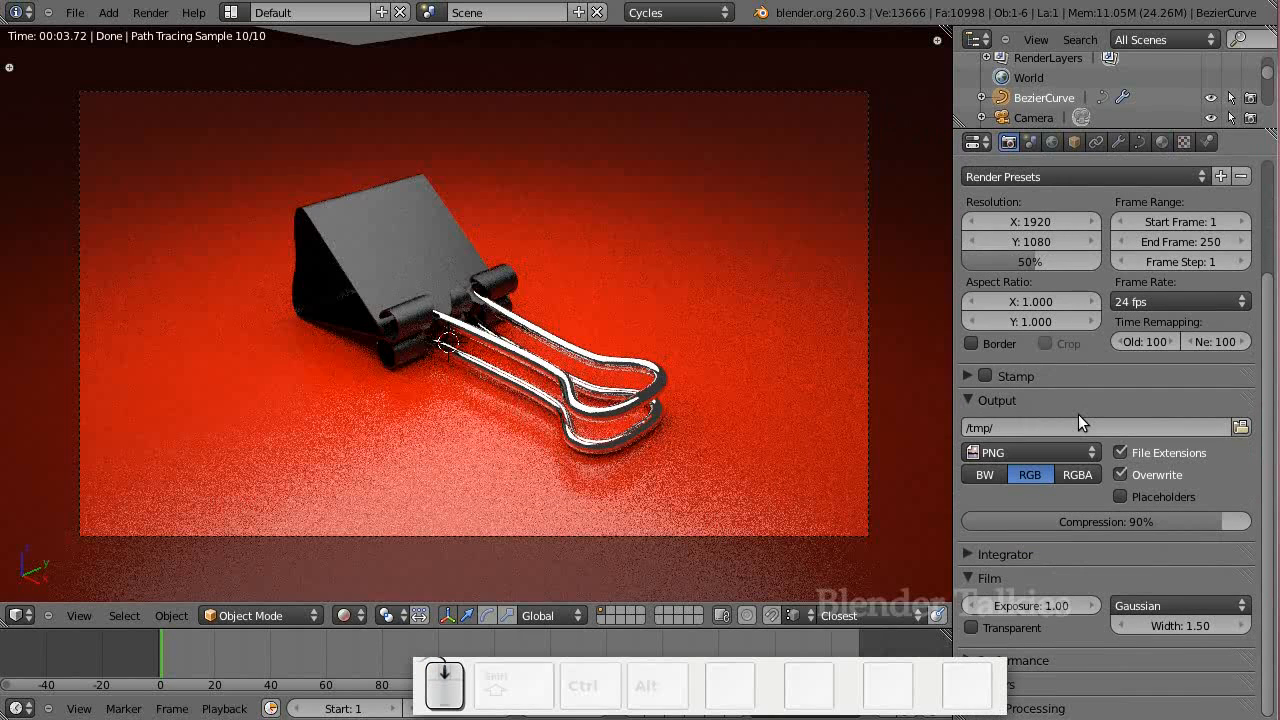
{"action": "left_click", "coordinate": [968, 554]}
{"action": "scroll", "coordinate": [1010, 550], "scroll_direction": "down", "scroll_amount": 1}
{"action": "scroll", "coordinate": [1044, 546], "scroll_direction": "down", "scroll_amount": 3}
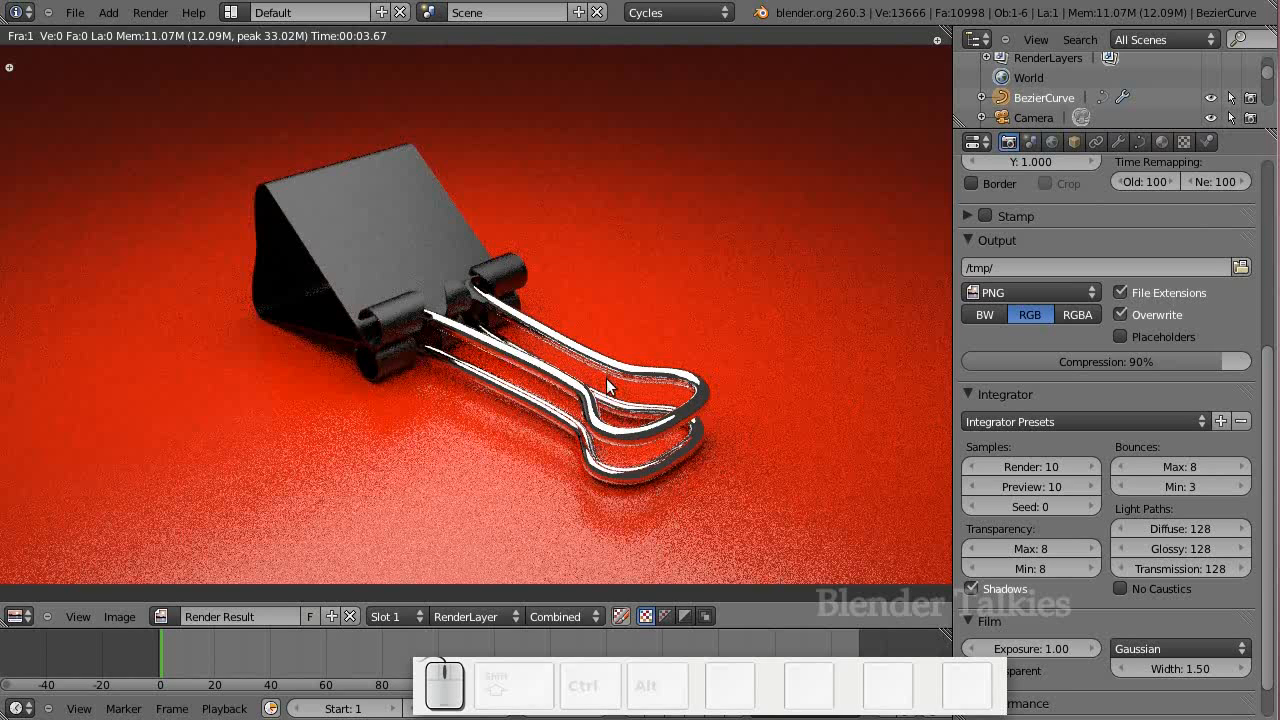
Set the number of render samples to 100
{"action": "left_click", "coordinate": [1043, 467]}
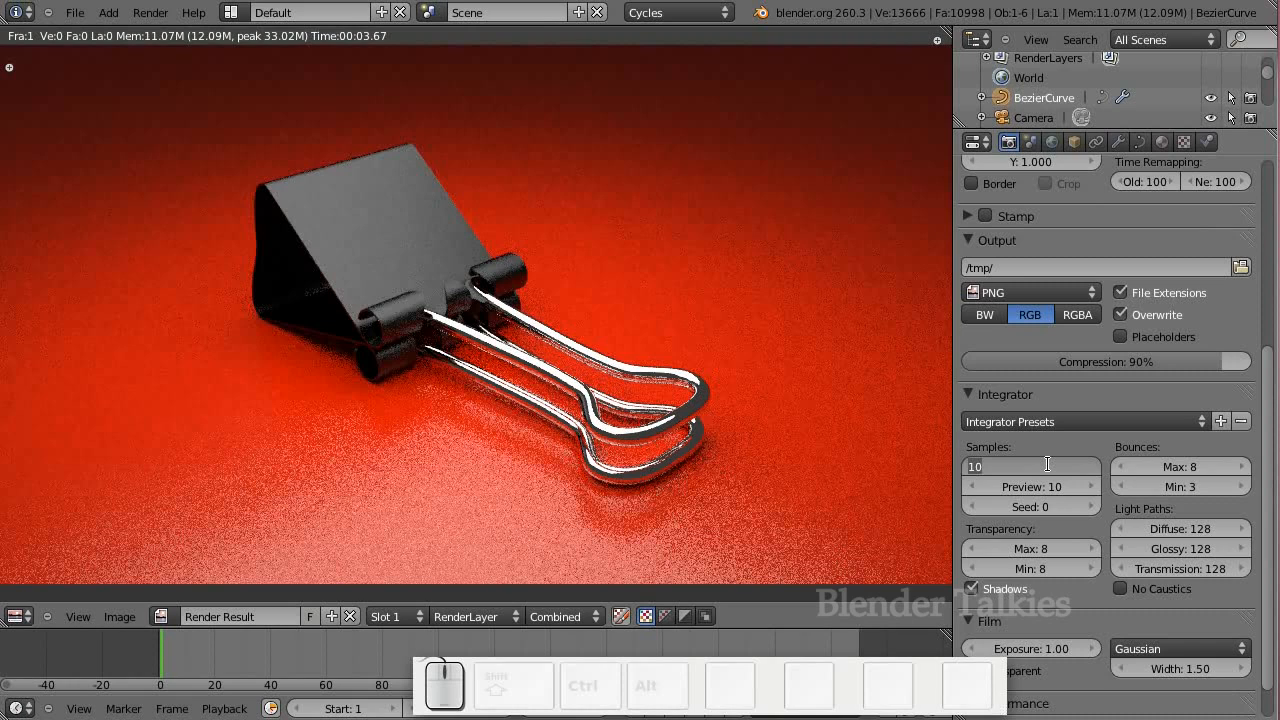
{"action": "type", "text": "0"}
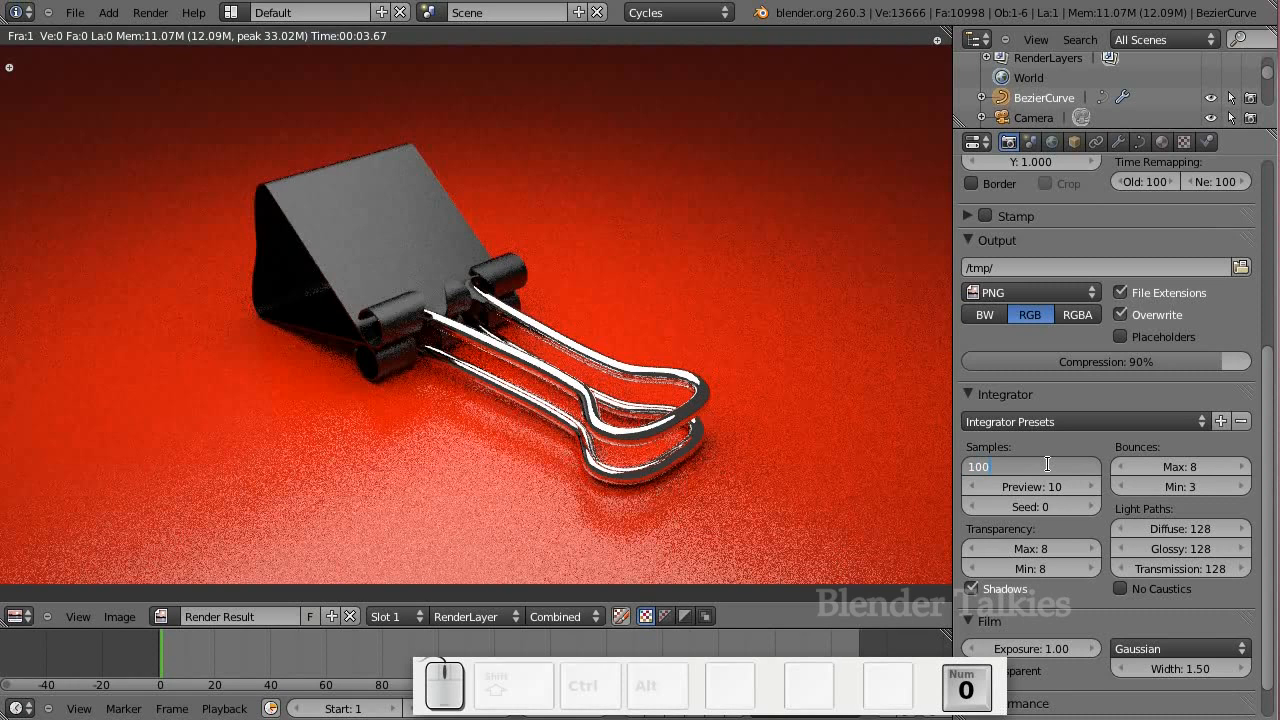
{"action": "key", "text": "Return"}
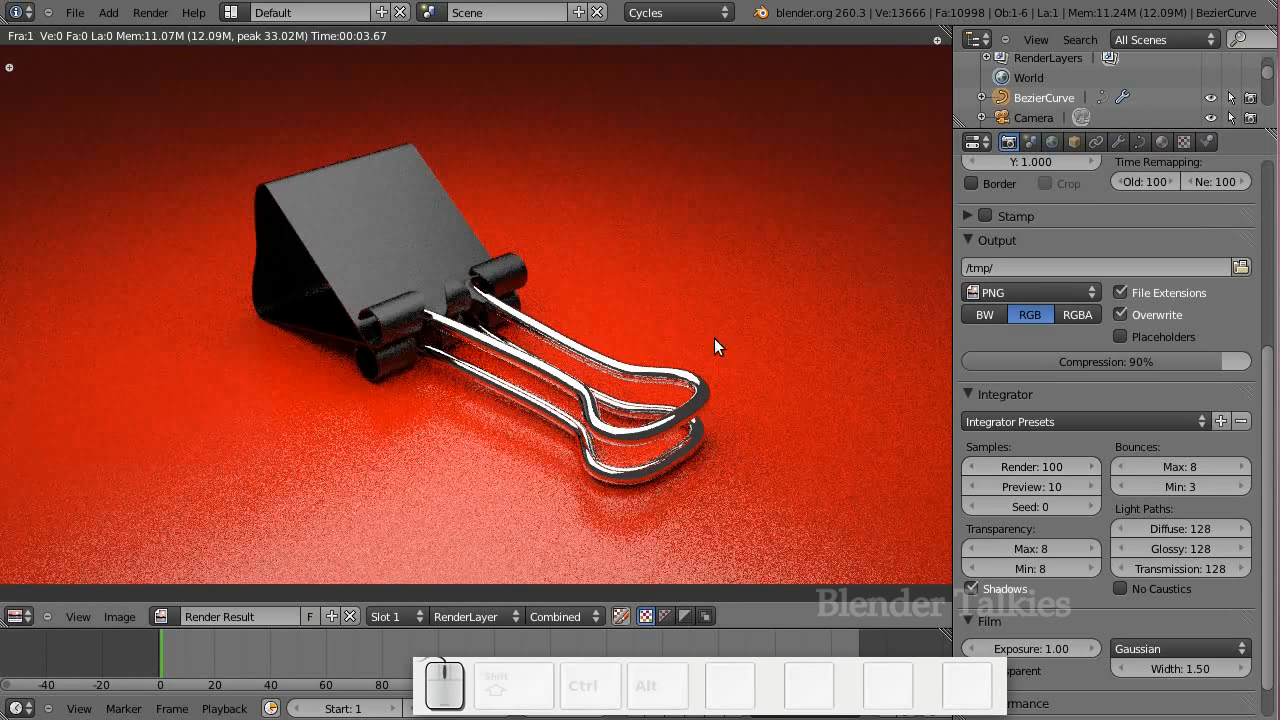
Switch to the image viewer, examine the finished binder clips render up close, and return to the render result in Blender
{"action": "left_click", "coordinate": [1, 626]}
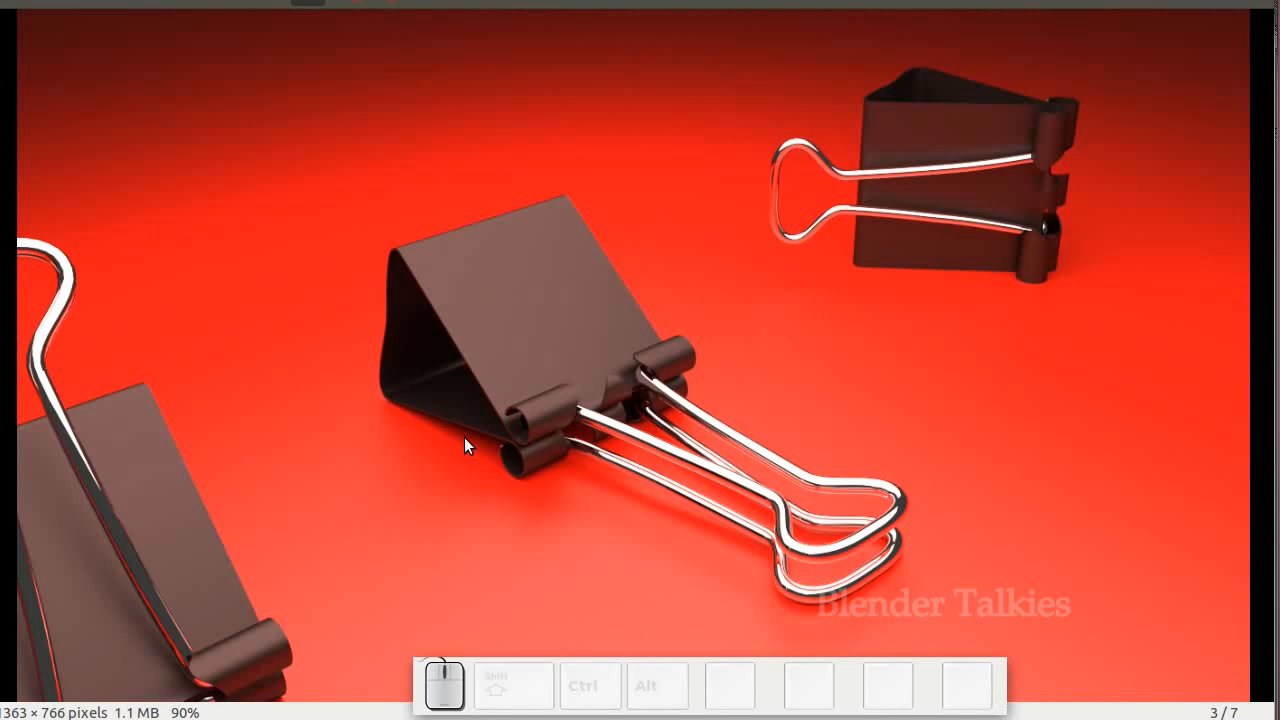
{"action": "scroll", "coordinate": [508, 436], "scroll_direction": "up", "scroll_amount": 4}
{"action": "scroll", "coordinate": [508, 436], "scroll_direction": "up", "scroll_amount": 10}
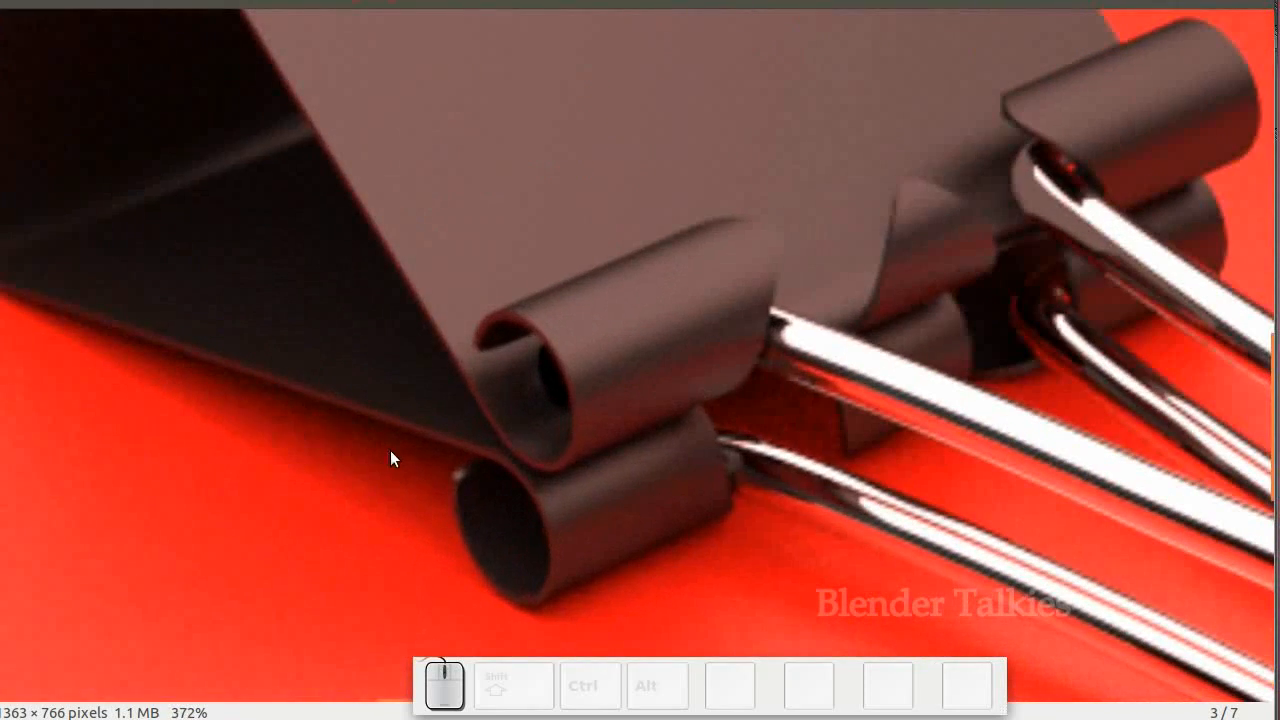
{"action": "scroll", "coordinate": [391, 452], "scroll_direction": "down", "scroll_amount": 10}
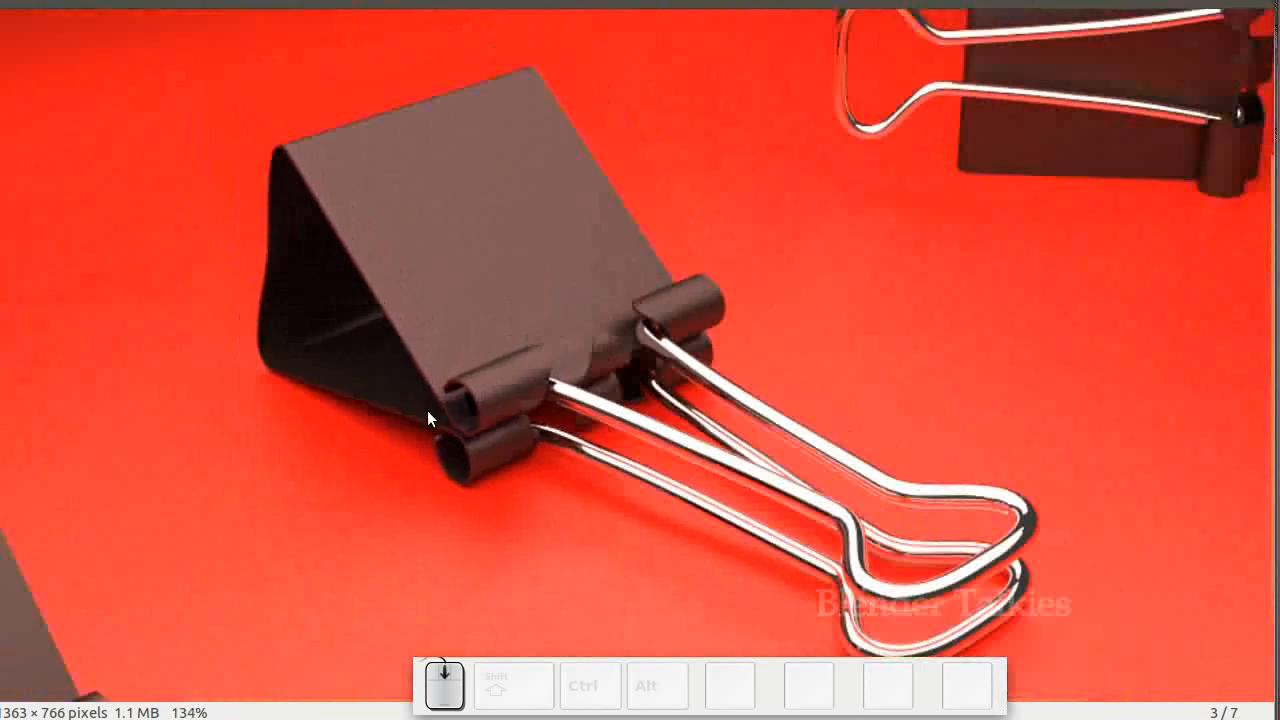
{"action": "scroll", "coordinate": [427, 410], "scroll_direction": "down", "scroll_amount": 1}
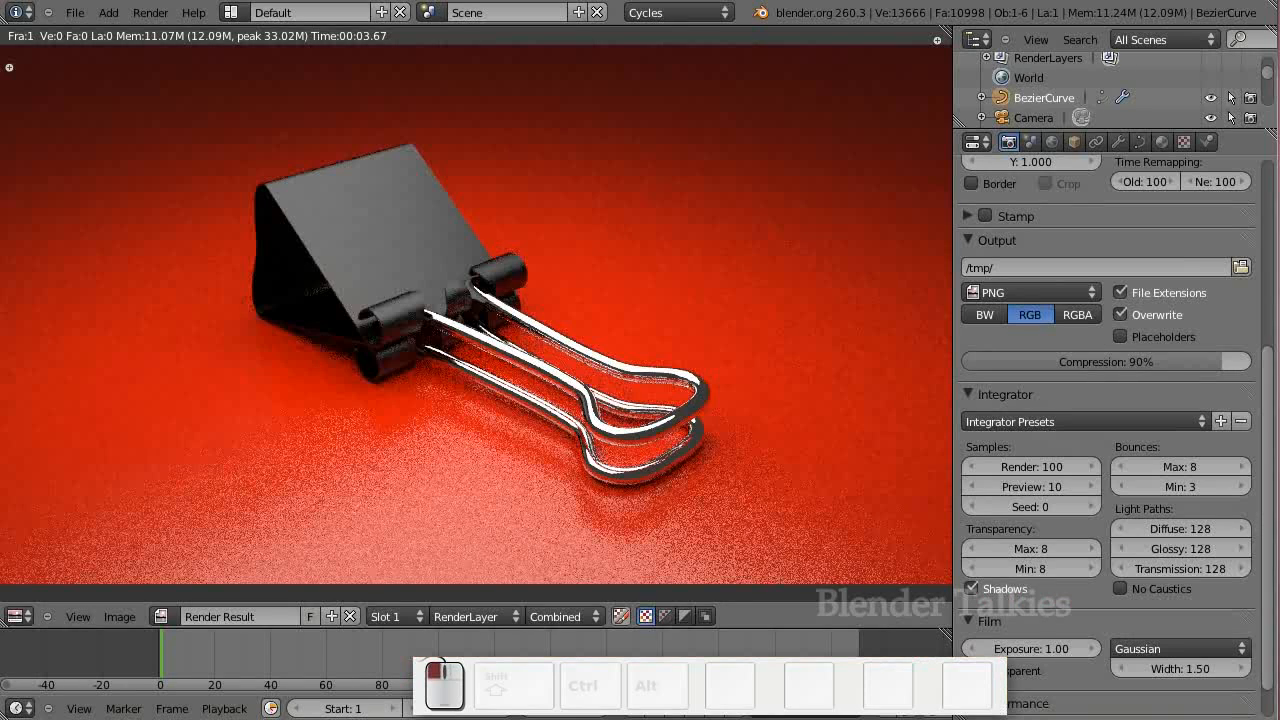
{"action": "scroll", "coordinate": [723, 378], "scroll_direction": "down", "scroll_amount": 1}
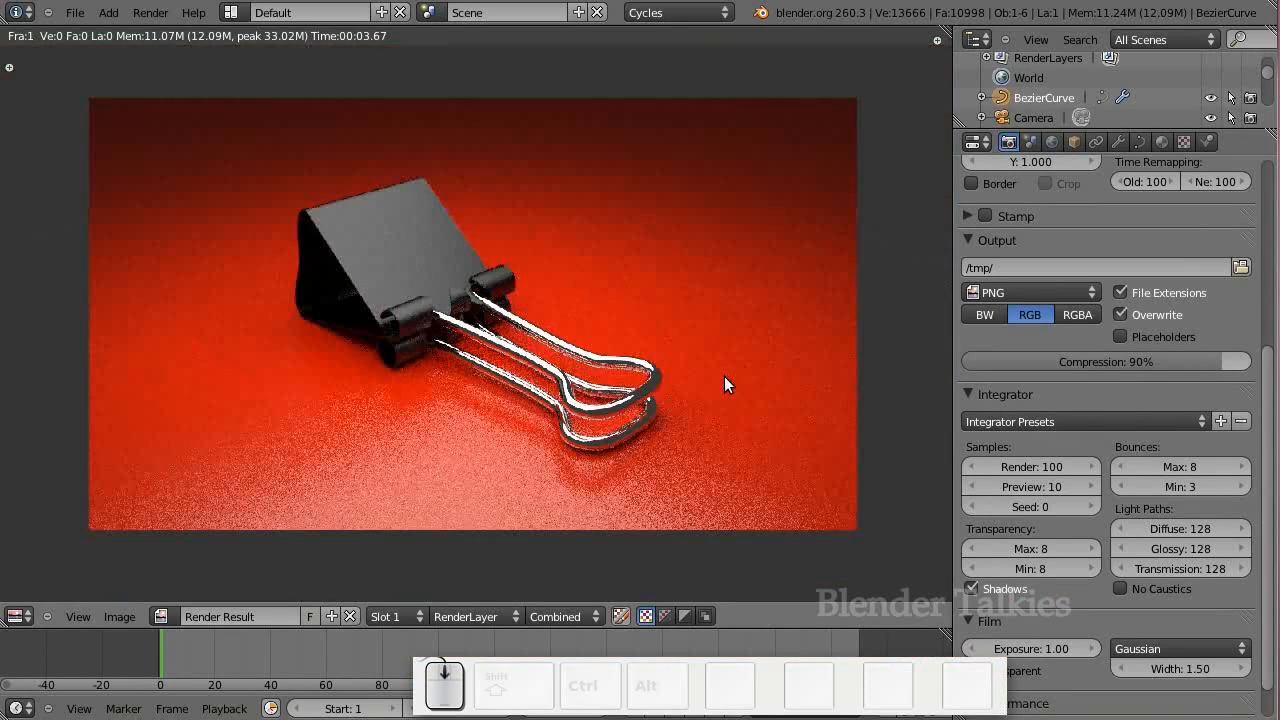